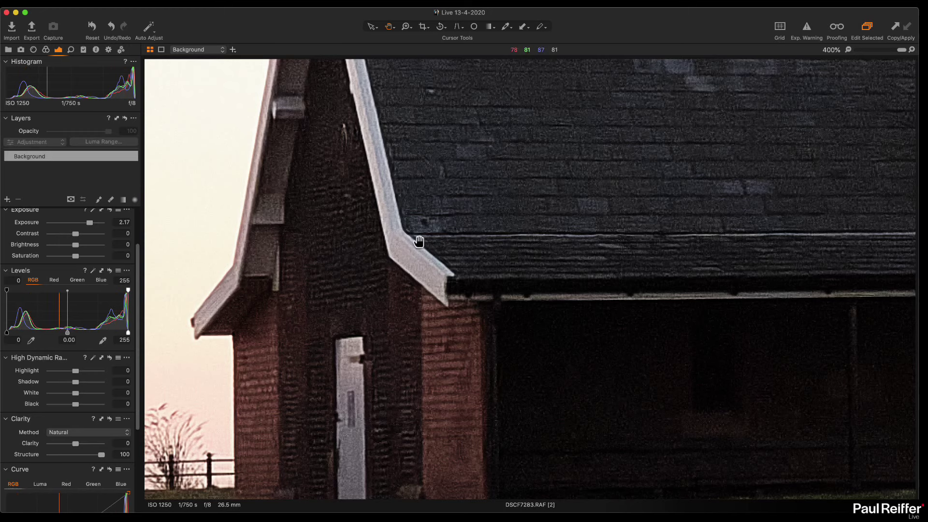
Step: Set the Clarity Structure to 29 and check the detail in the building's roof tiles and brickwork
click(83, 454)
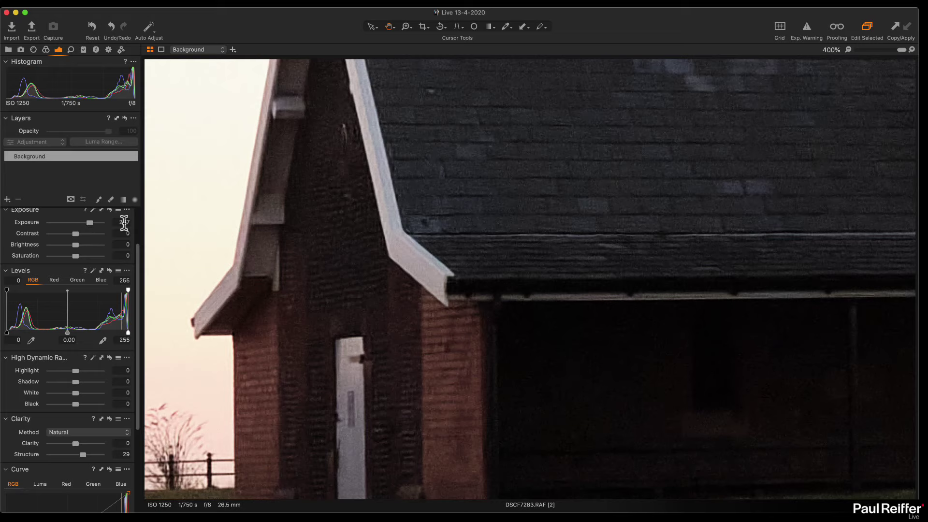
scroll(383, 325, right, 5)
scroll(383, 325, down, 1)
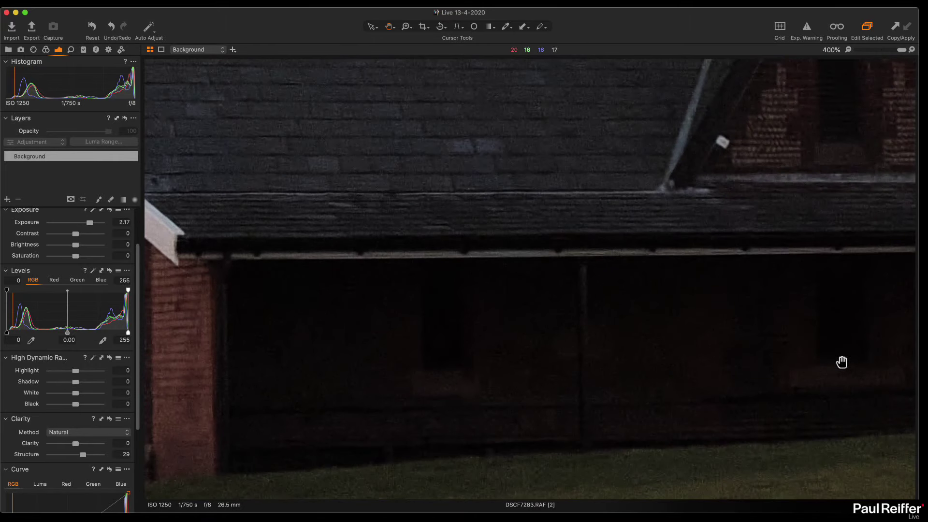
scroll(841, 362, up, 4)
scroll(842, 362, right, 6)
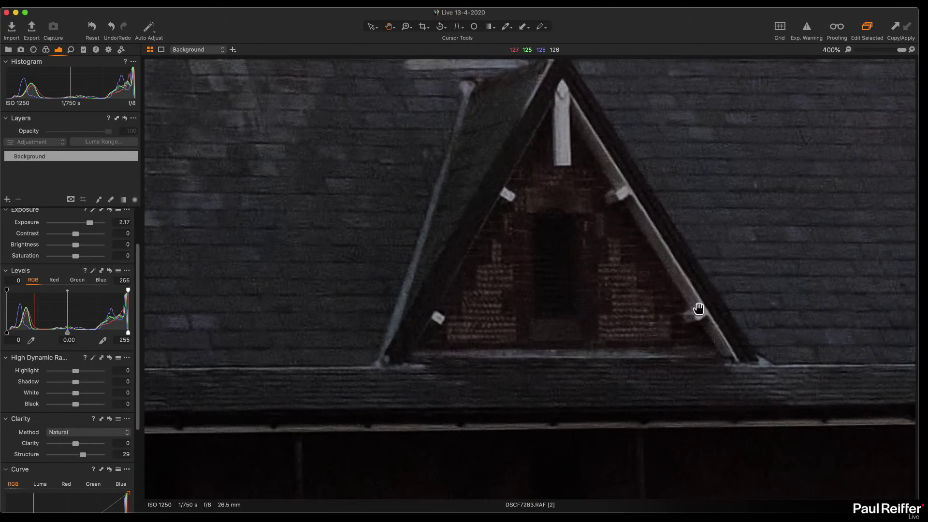
click(848, 50)
click(848, 49)
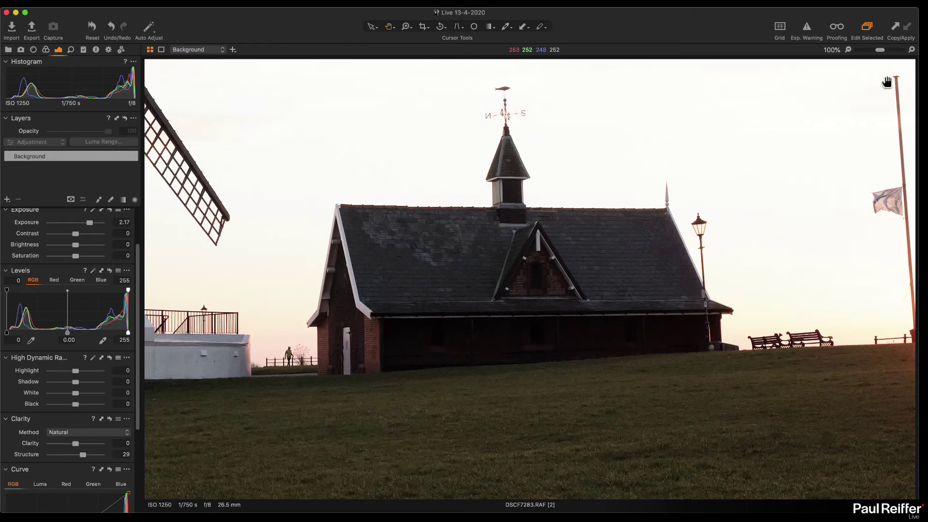
click(848, 50)
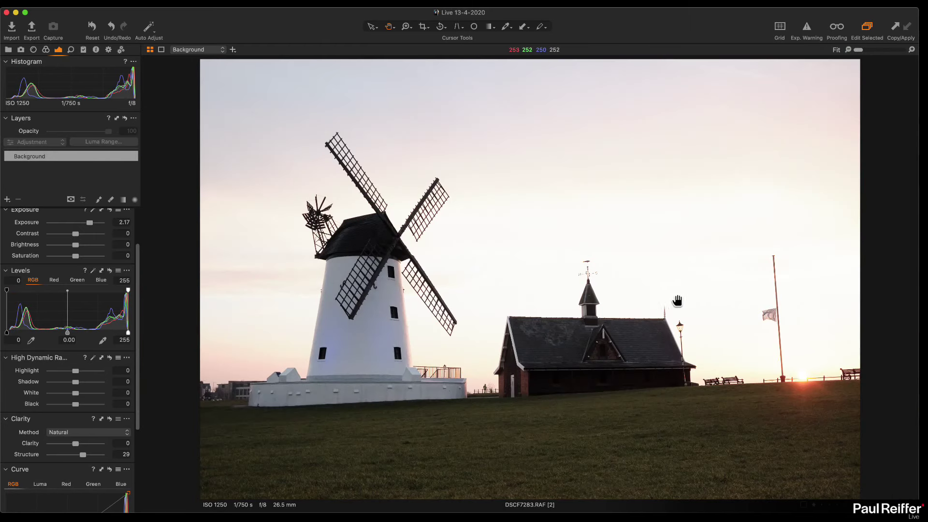
Step: Reset the exposure to 0 and inspect the windmill's dark cap and sails up close
double_click(89, 223)
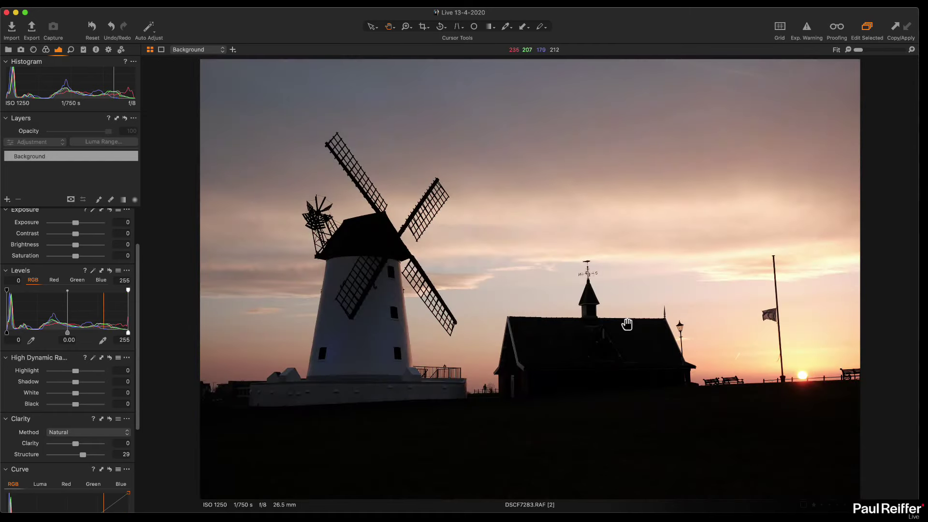
click(362, 234)
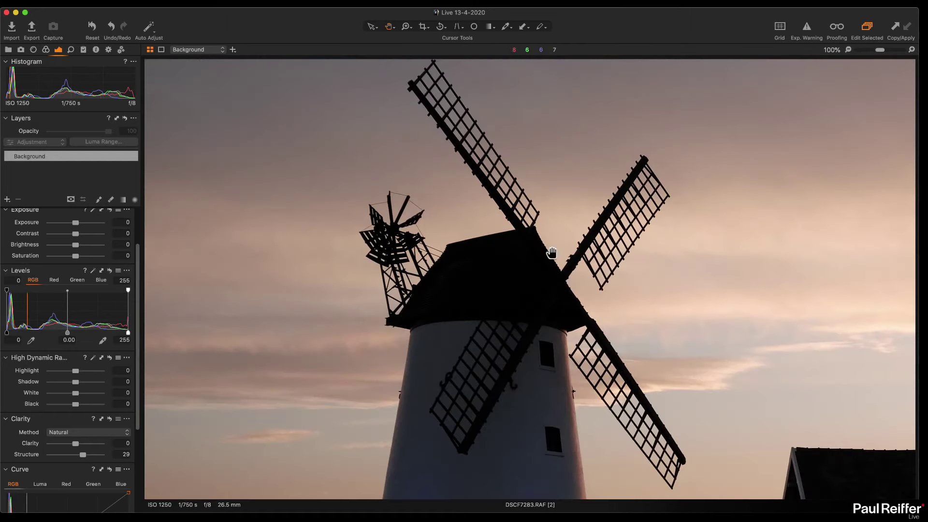
click(503, 293)
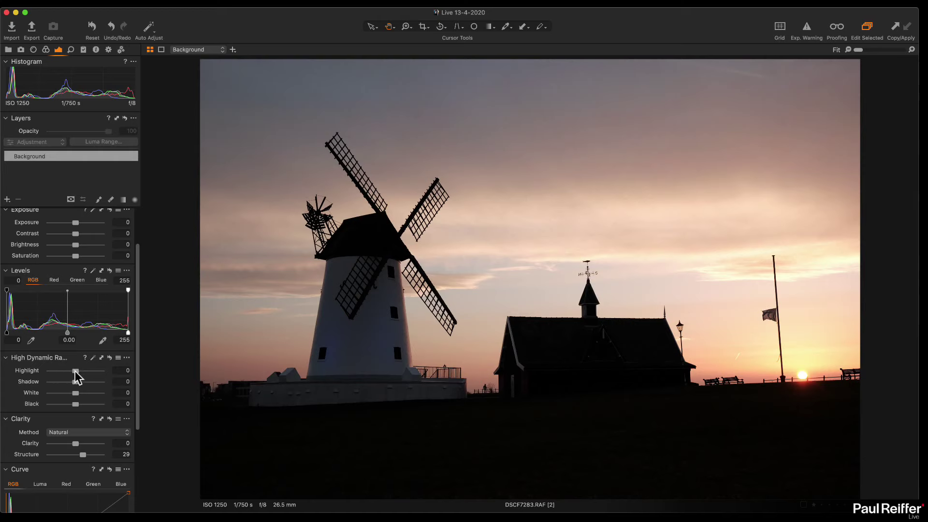
Step: Try High Dynamic Range with Highlight and White at -100 and Shadow and Black at 100, and reset the adjustments
drag(75, 371, 23, 373)
drag(76, 394, 19, 394)
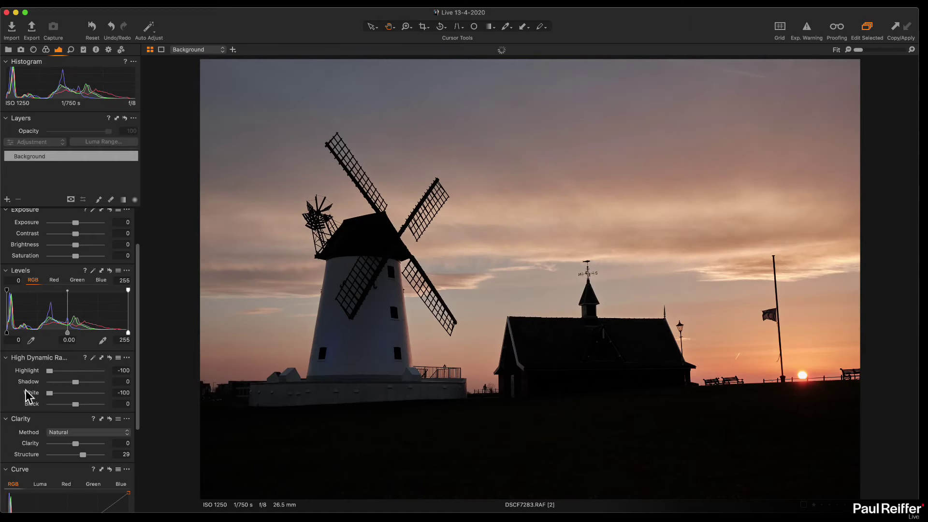
drag(75, 381, 137, 390)
drag(76, 404, 129, 409)
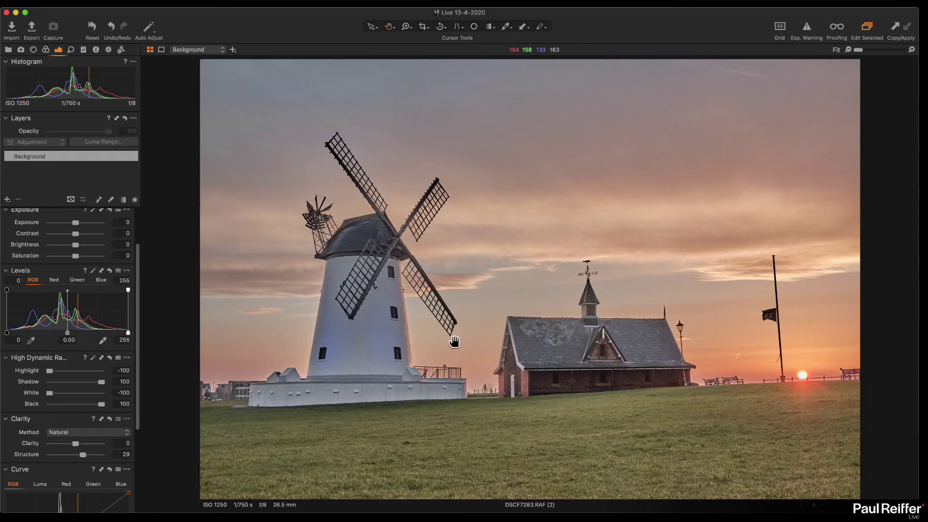
double_click(79, 383)
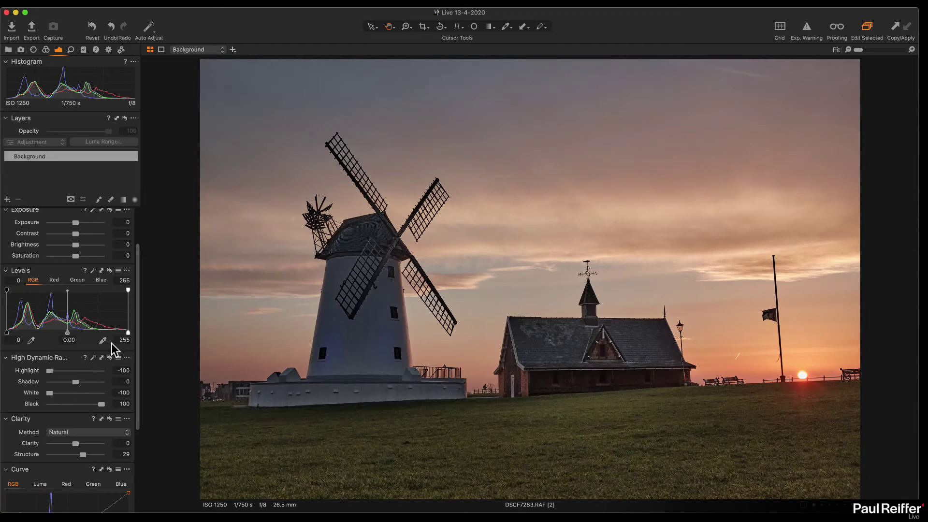
click(110, 357)
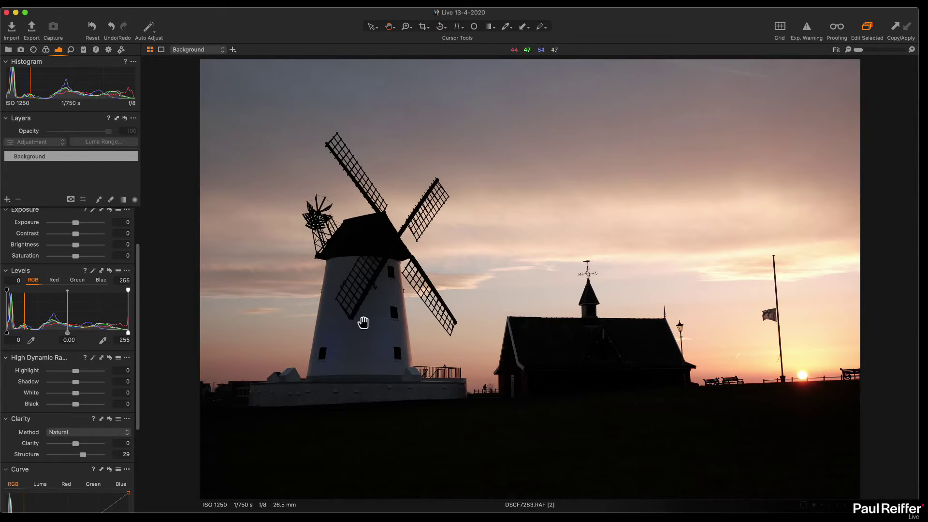
Step: Lift the dark tones with High Dynamic Range by setting Shadow to 25 and Black to 17
drag(75, 382, 84, 382)
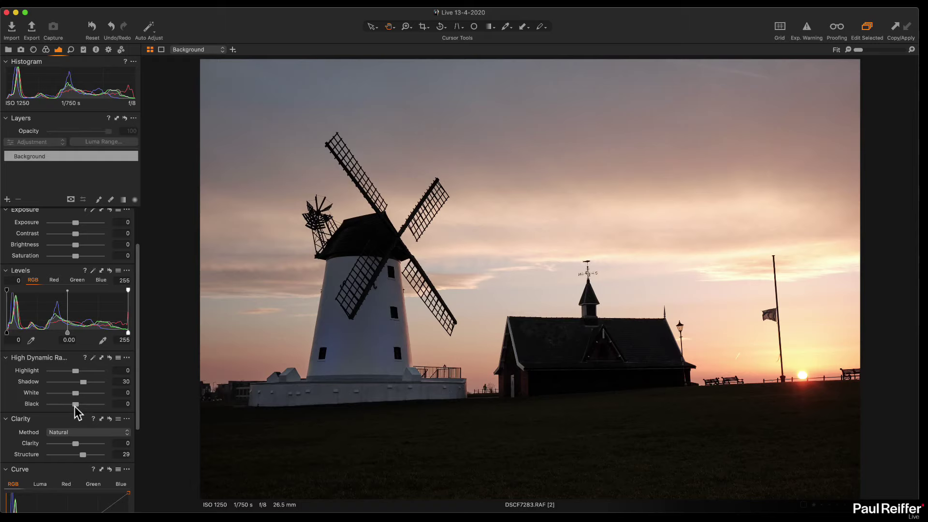
drag(76, 406, 79, 405)
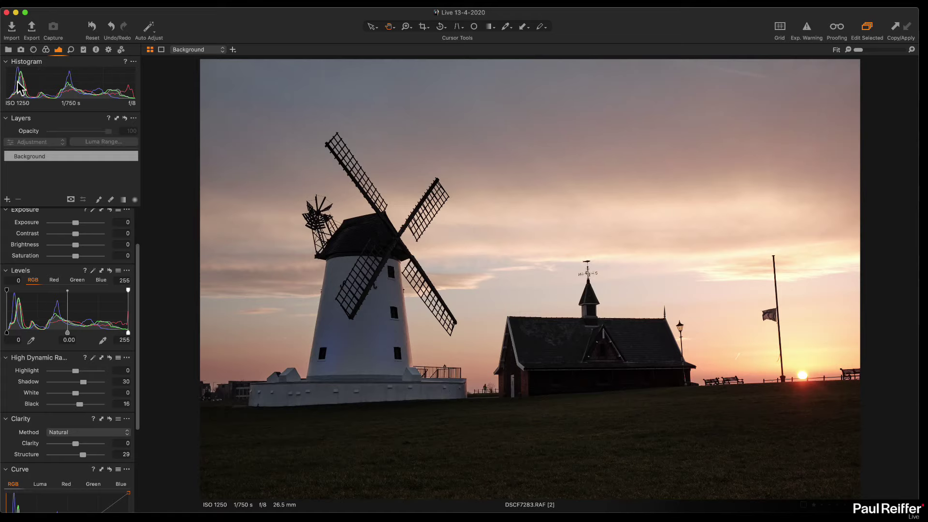
click(373, 242)
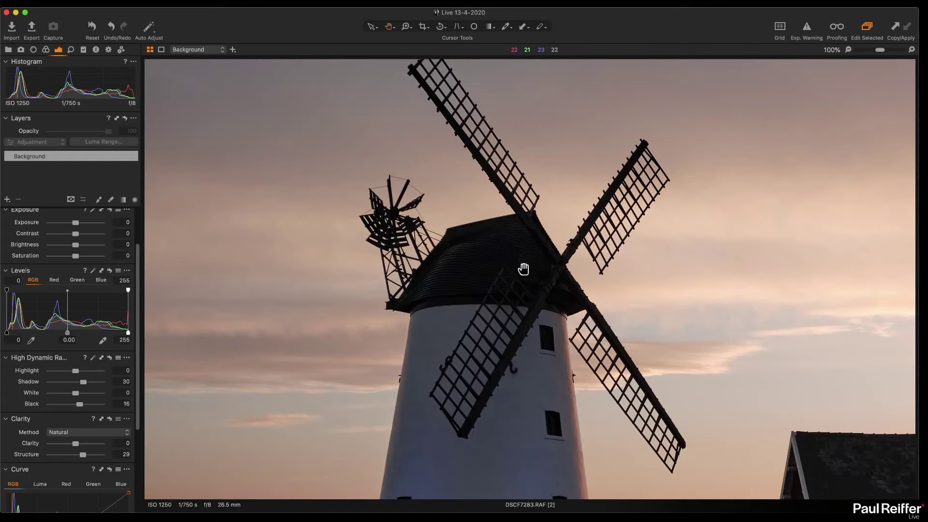
drag(80, 405, 87, 404)
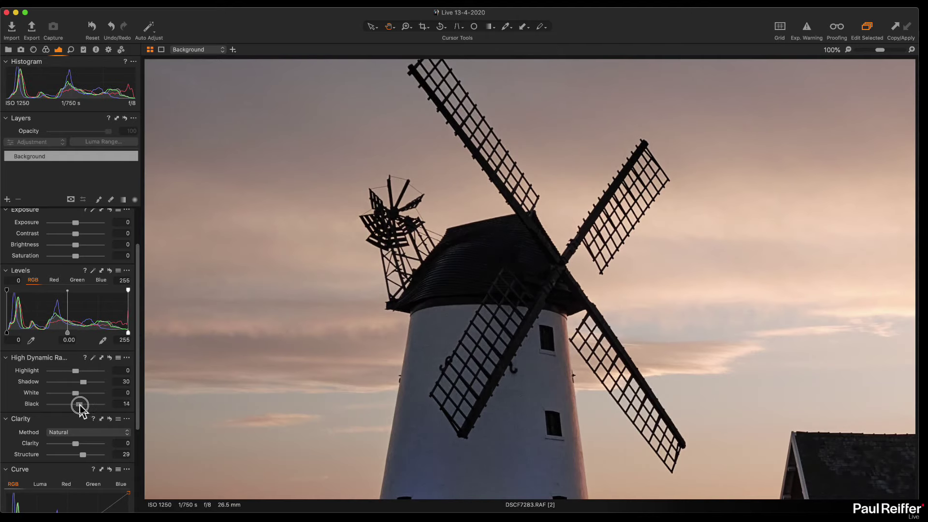
drag(498, 433, 395, 291)
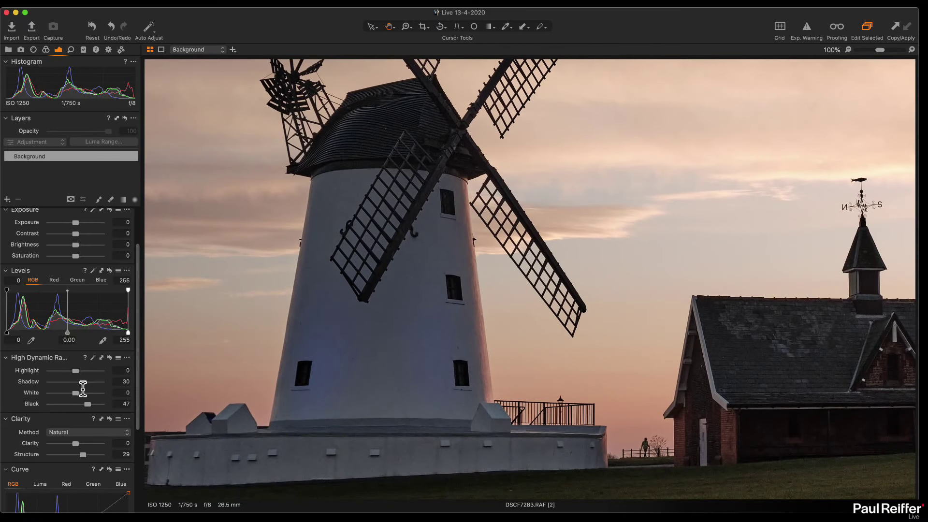
drag(86, 405, 80, 408)
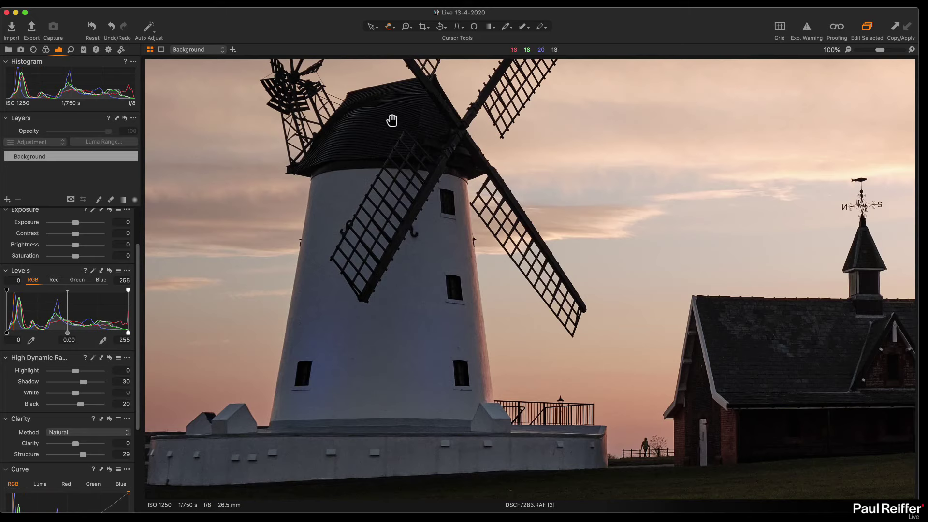
key(super+0)
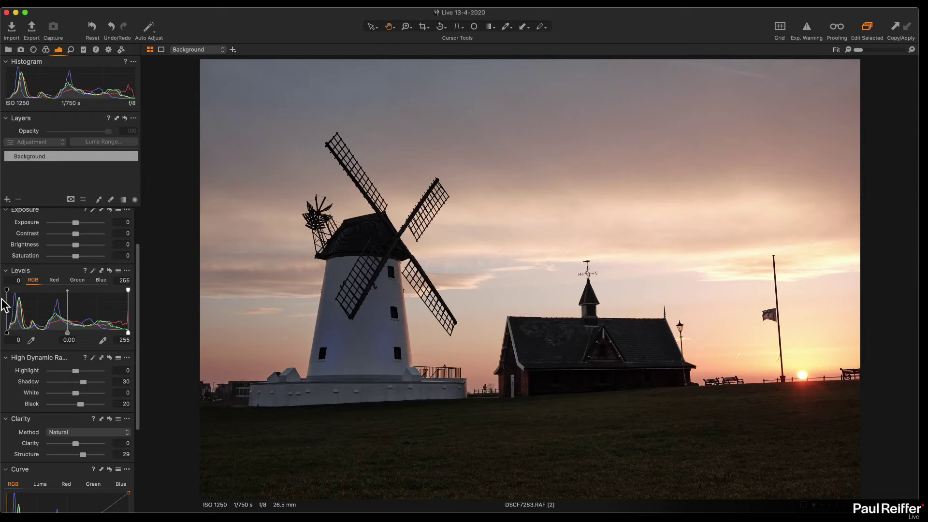
drag(83, 384, 81, 405)
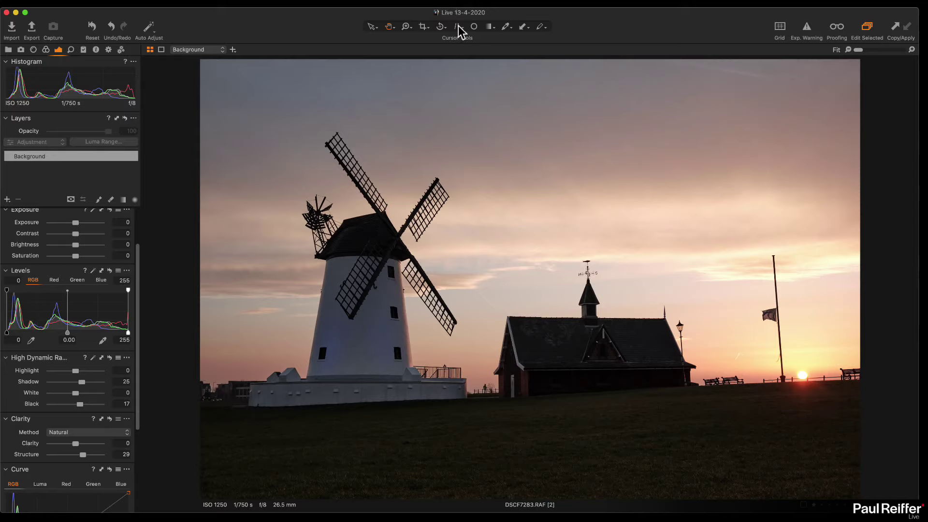
Step: Choose Keystone Vertical and try to align one guide with the leaning flagpole
drag(461, 29, 484, 53)
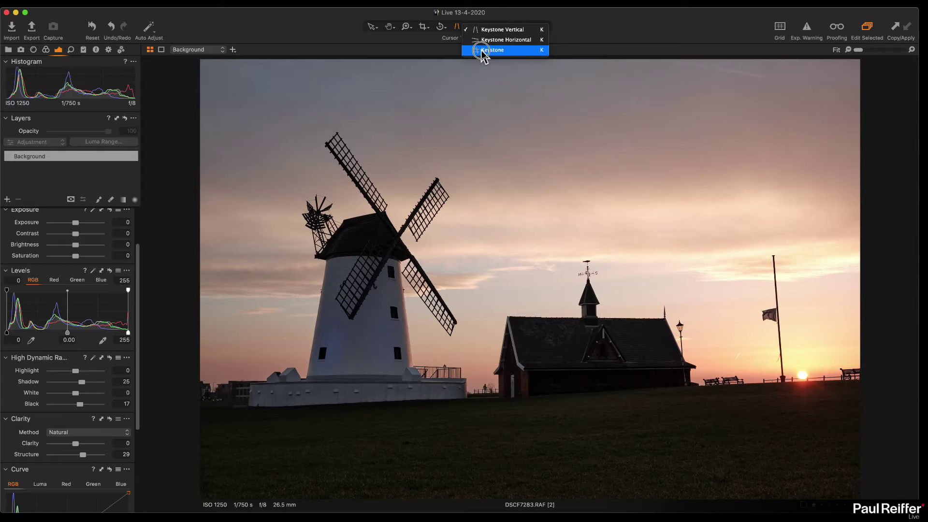
drag(484, 53, 484, 31)
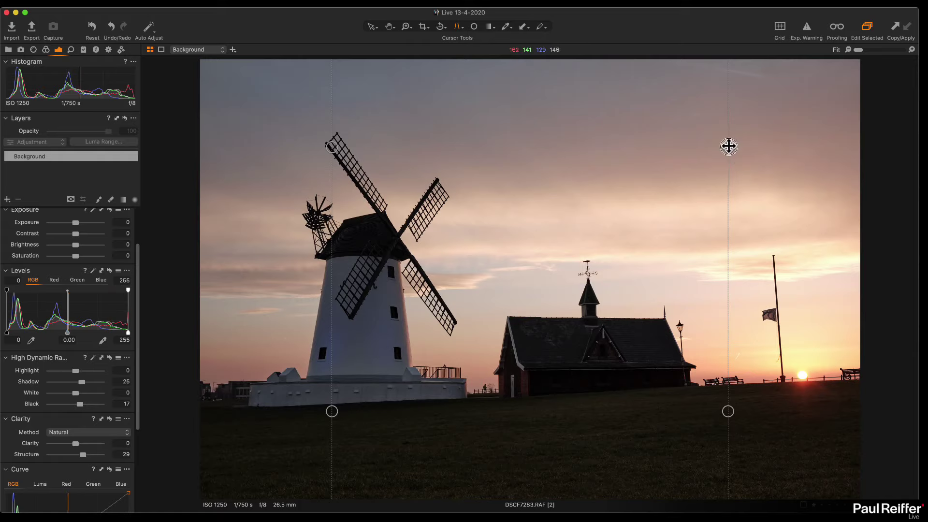
drag(727, 147, 761, 141)
drag(727, 411, 783, 383)
drag(761, 141, 773, 255)
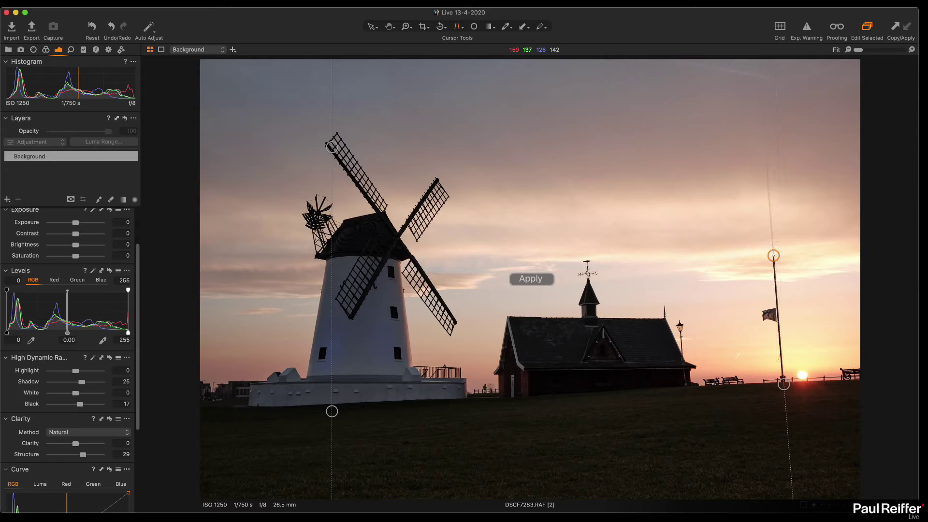
drag(783, 384, 782, 386)
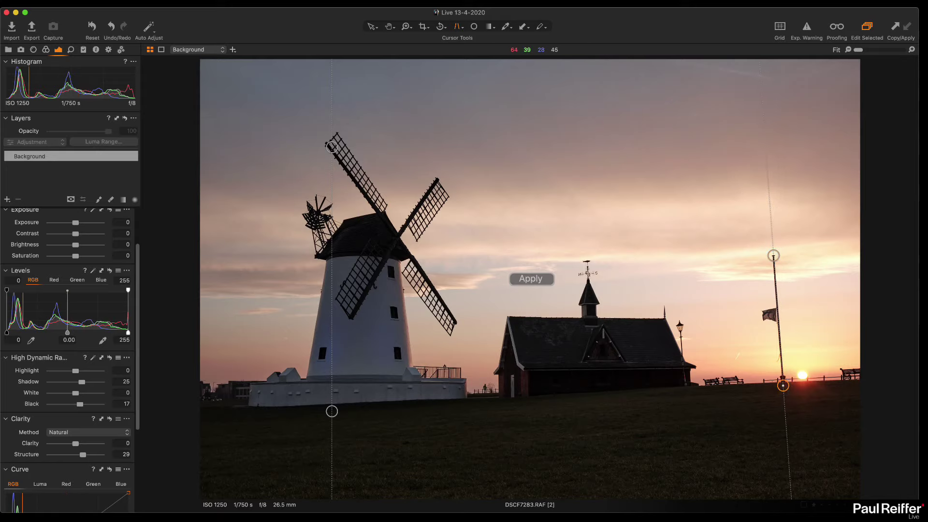
drag(774, 255, 762, 93)
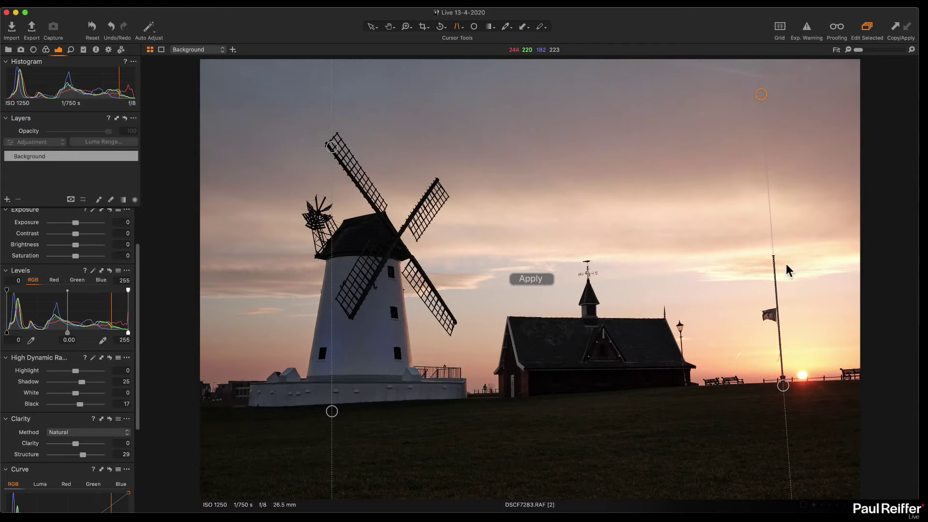
Step: Try to refine the flagpole guide by extending its lower end into the grass, and leave the keystone tool
scroll(775, 263, up, 3)
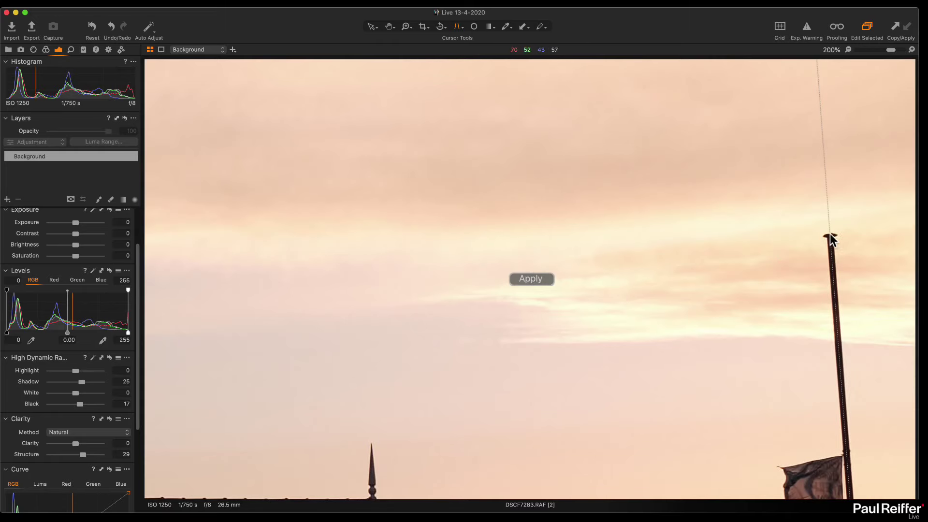
scroll(830, 242, down, 3)
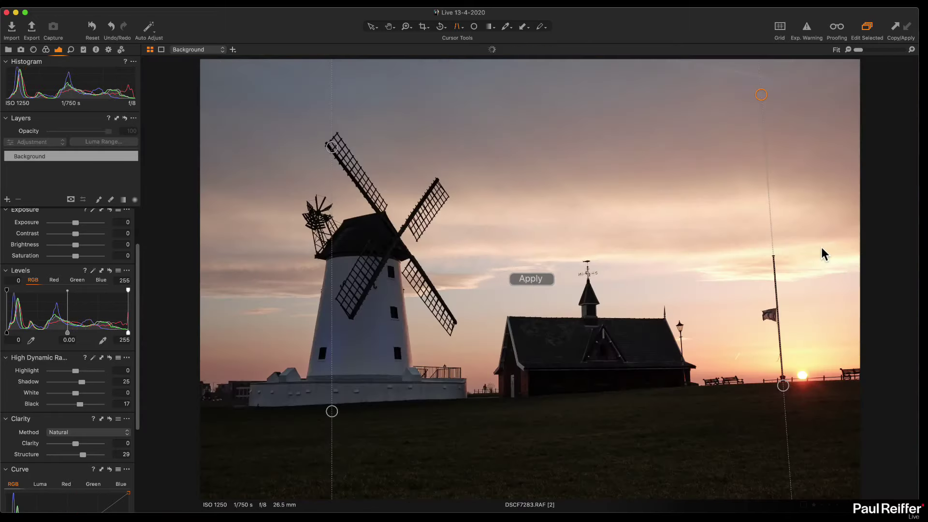
drag(783, 385, 791, 485)
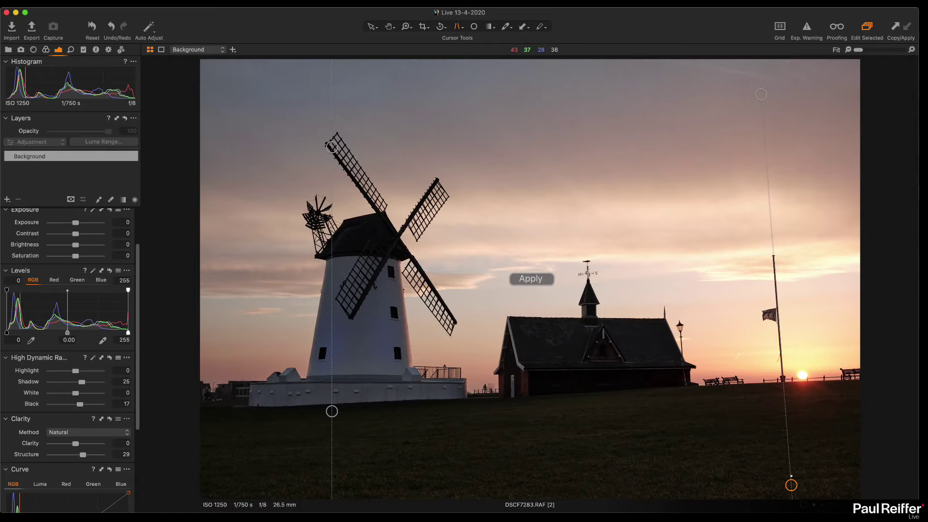
scroll(785, 382, up, 5)
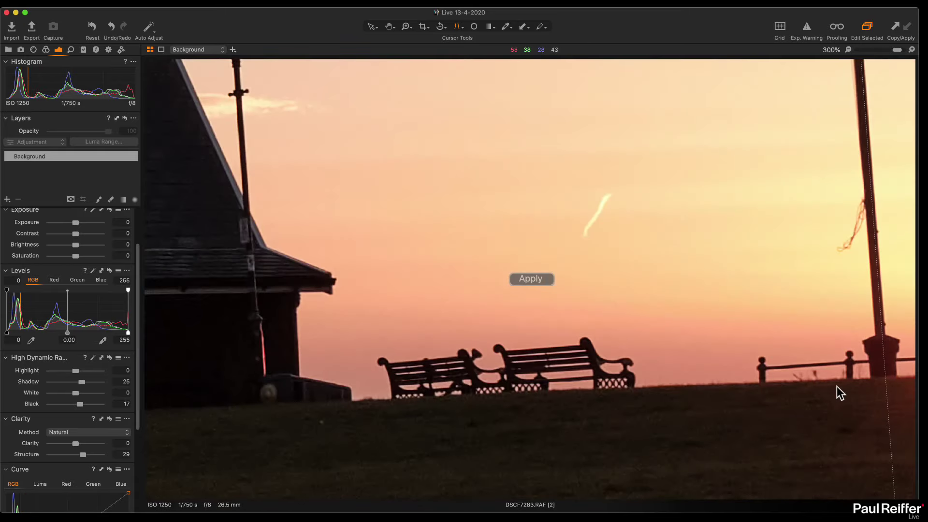
click(543, 319)
drag(694, 396, 252, 112)
drag(420, 483, 419, 406)
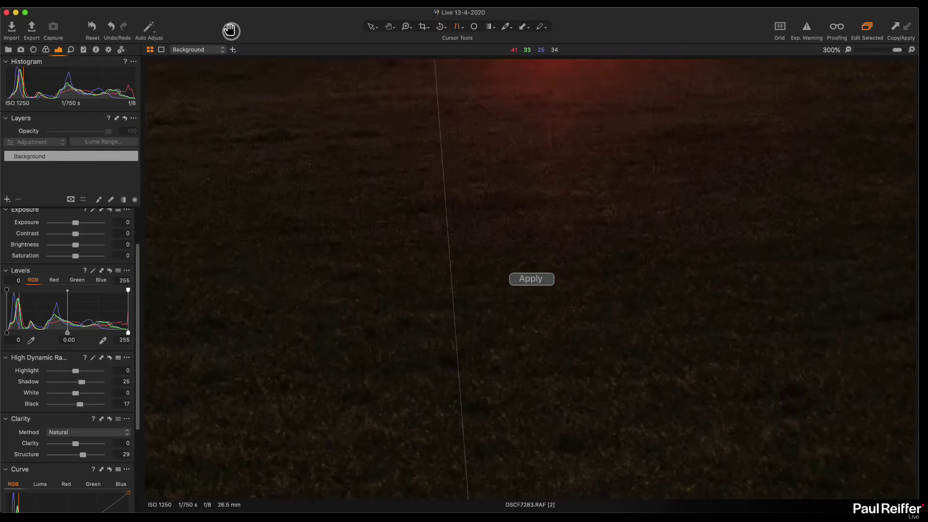
drag(419, 438, 432, 370)
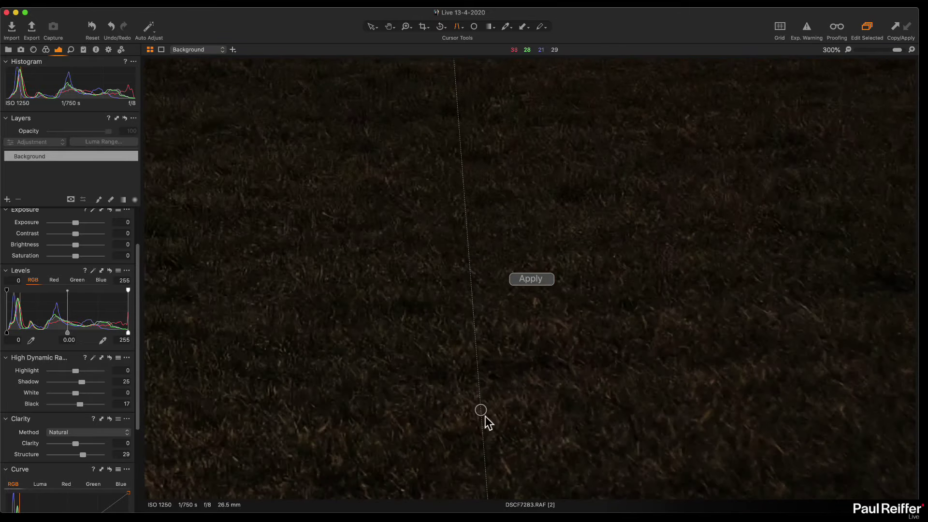
drag(481, 410, 478, 414)
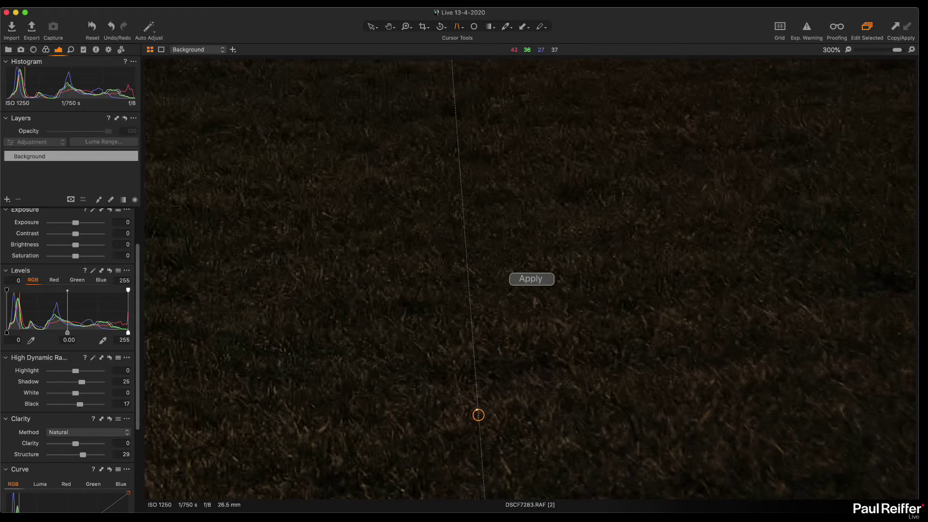
scroll(483, 244, up, 10)
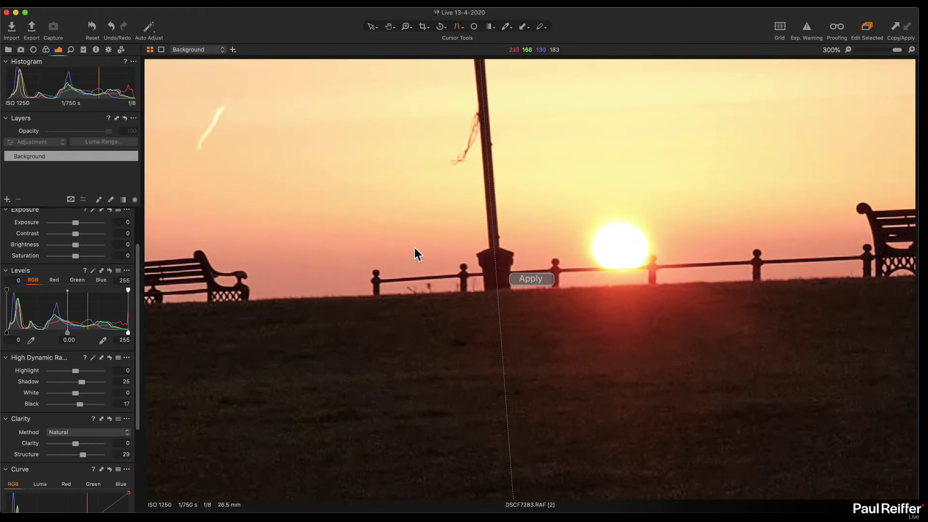
key(Return)
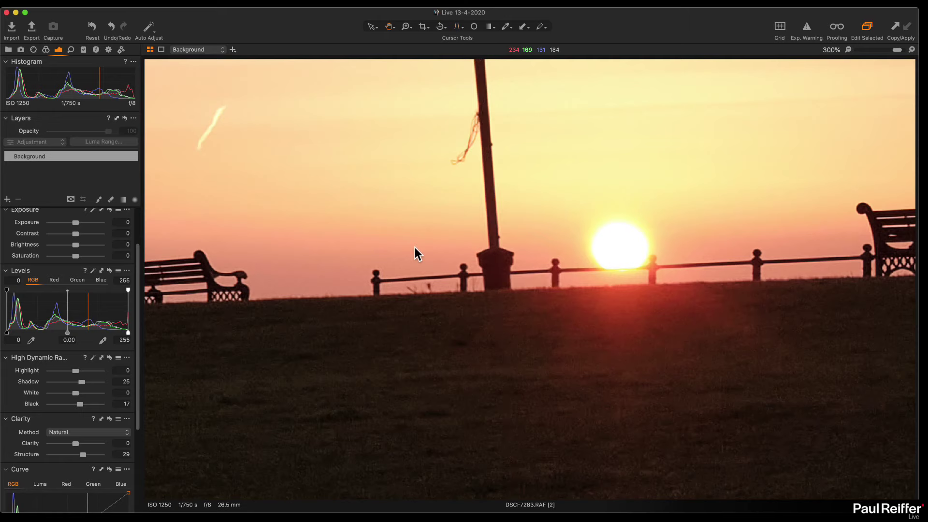
key(super+0)
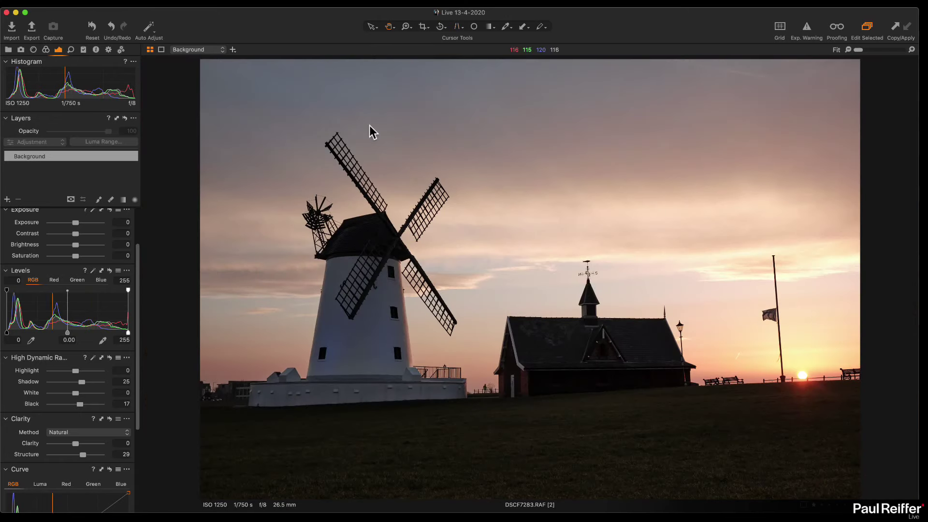
Step: Align the second vertical keystone guide along the windmill tower's centre line, apply the correction, and leave the keystone tool
click(458, 27)
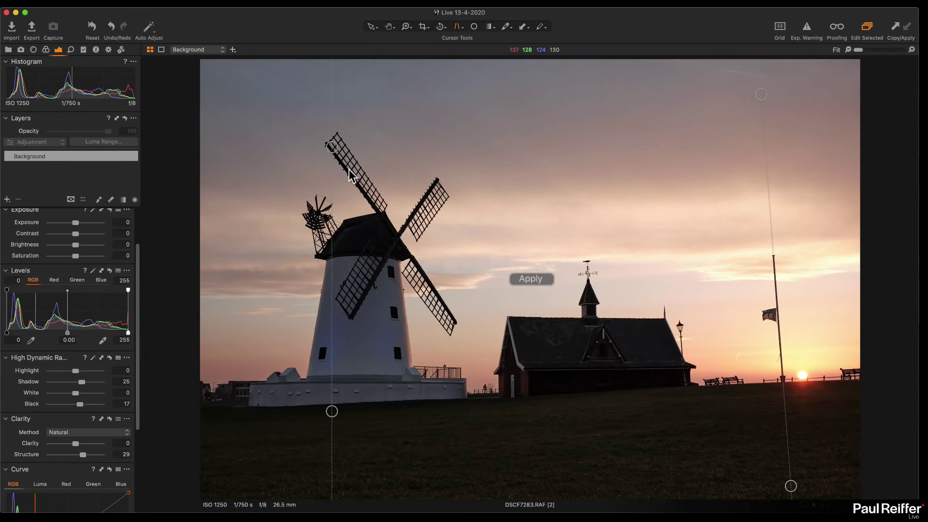
drag(331, 146, 362, 129)
drag(332, 411, 353, 476)
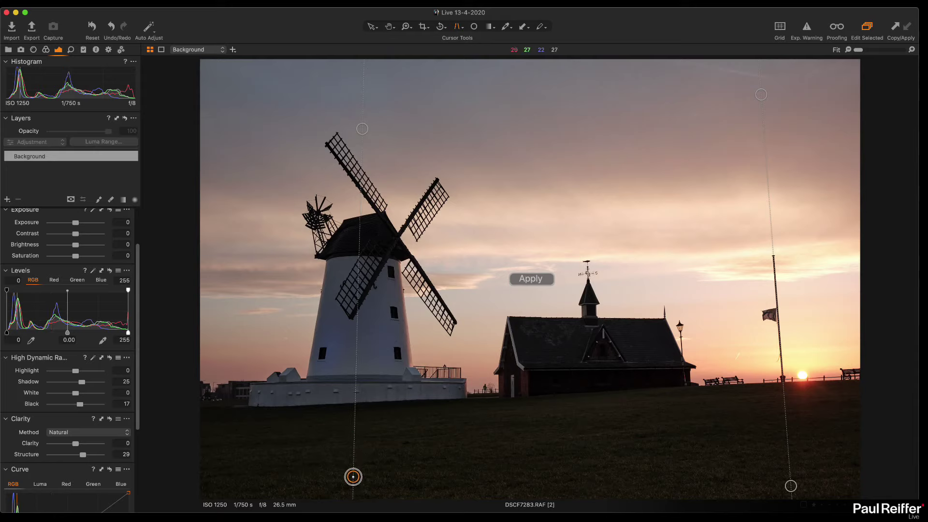
drag(363, 127, 371, 93)
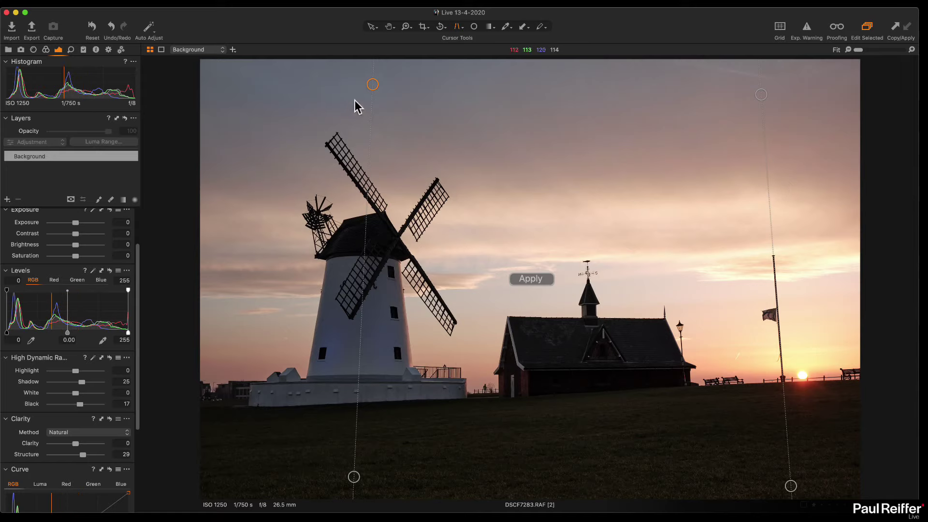
click(531, 280)
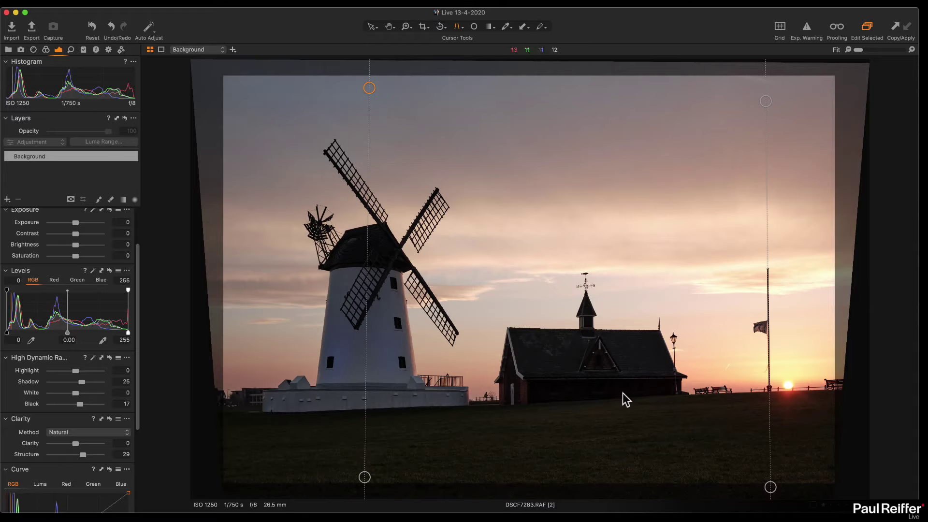
click(371, 28)
key(h)
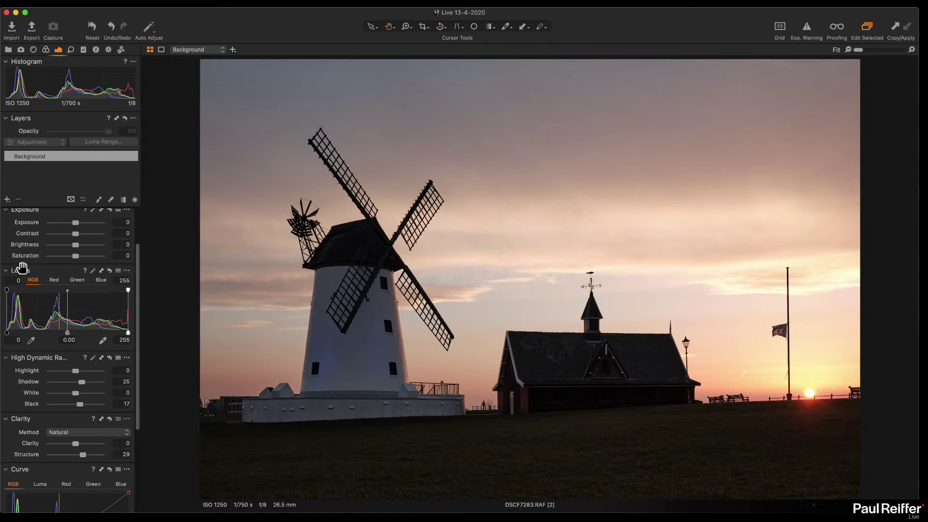
Step: Add a new adjustment layer above the Background and name it Sky
click(8, 199)
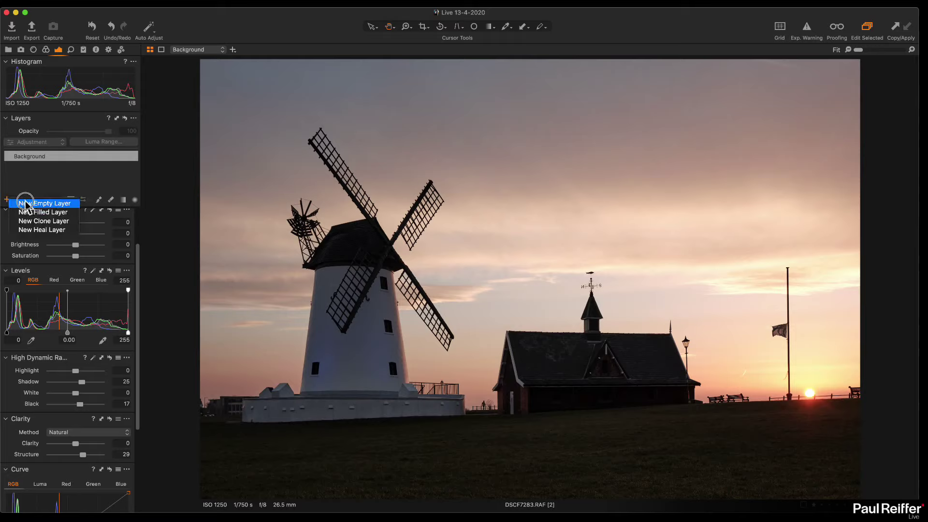
click(21, 179)
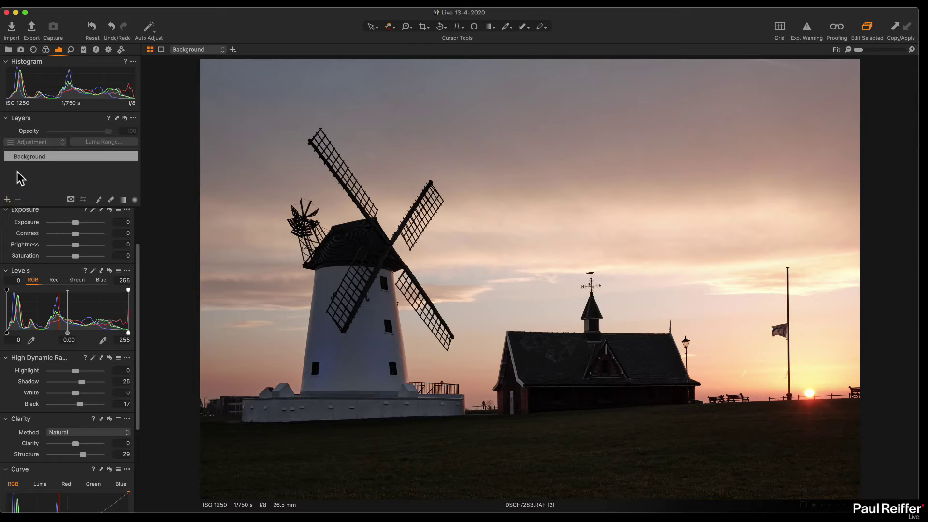
click(8, 199)
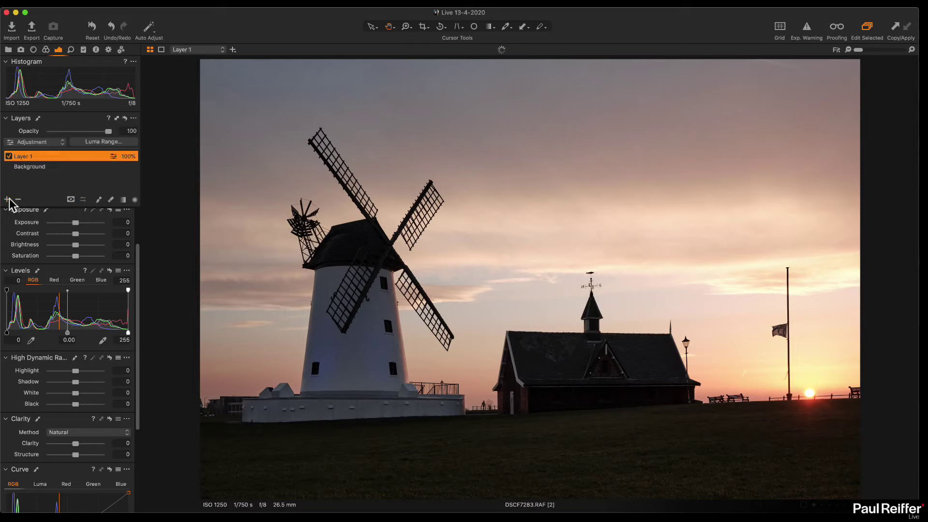
double_click(28, 157)
text(Sky)
key(Return)
Step: Draw a linear gradient mask over the sky, fading out just below the horizon, and tilt it to nearly match the horizon
click(124, 200)
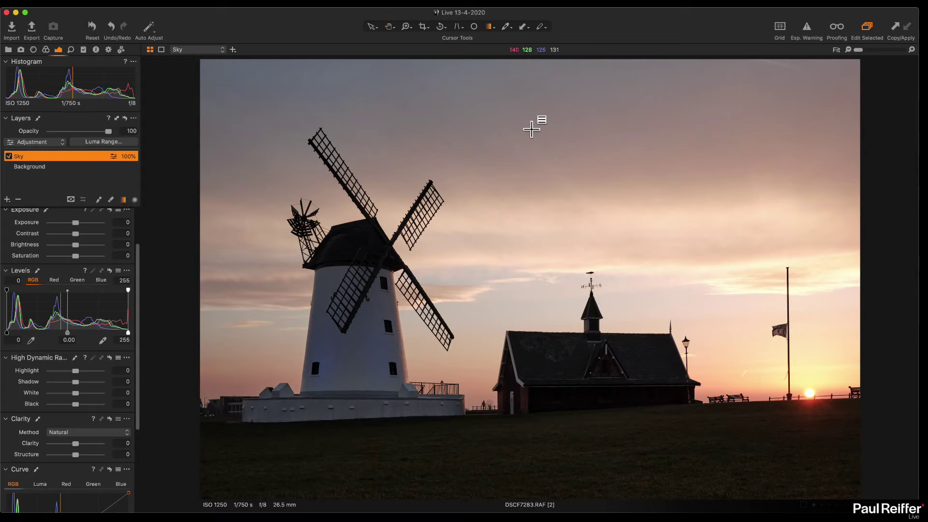
drag(544, 98, 524, 356)
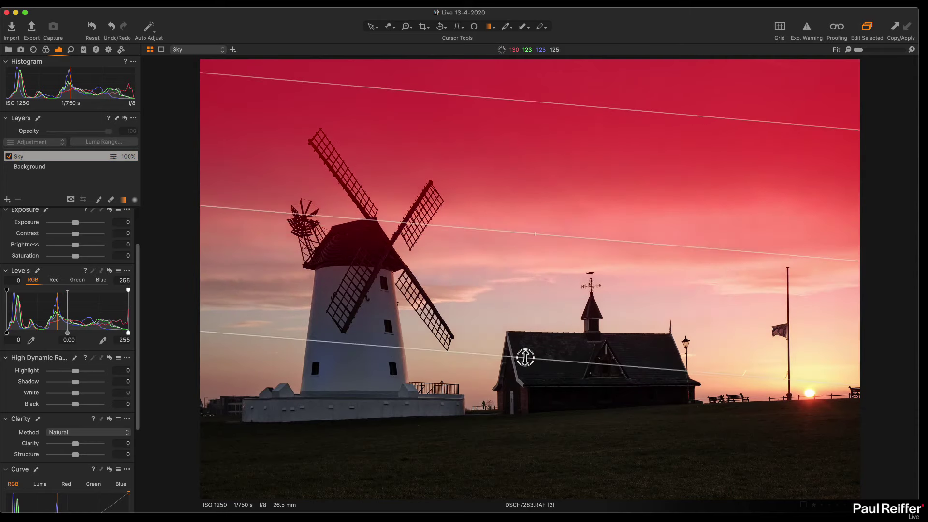
drag(632, 184, 622, 248)
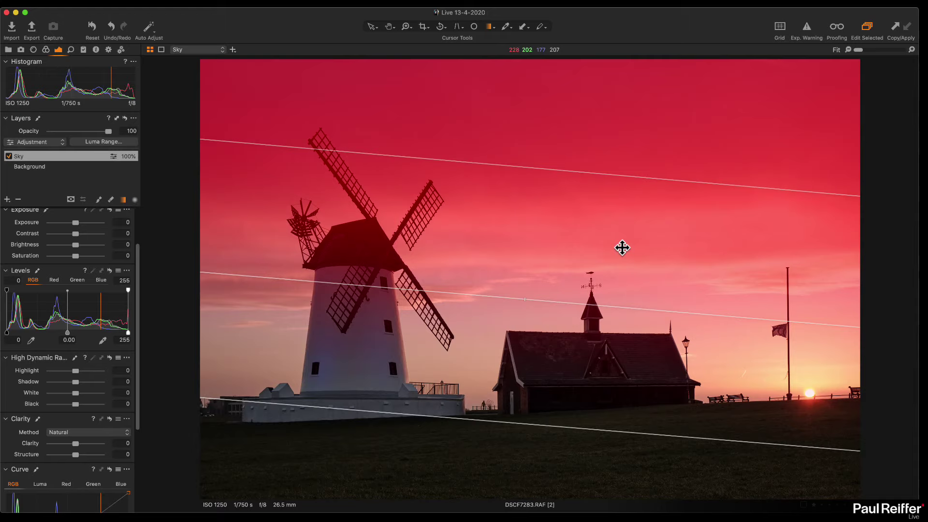
drag(628, 247, 628, 262)
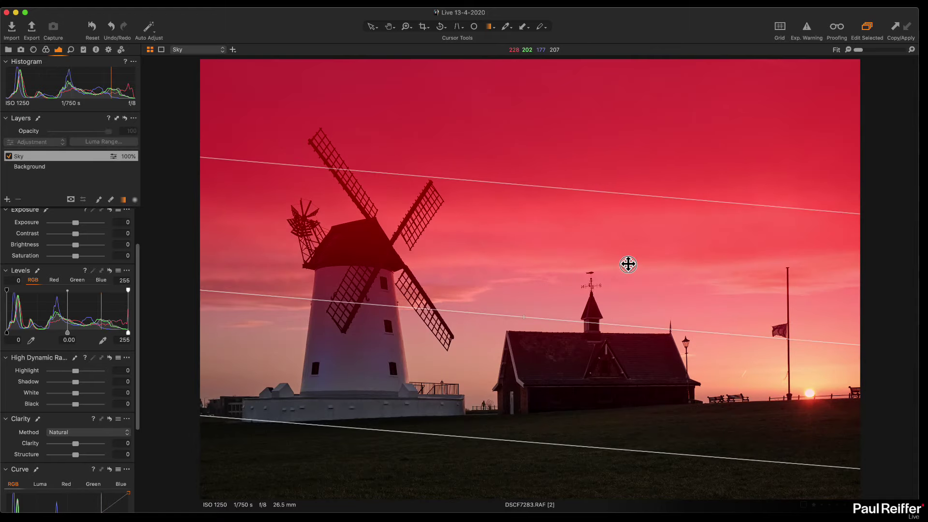
drag(522, 439, 530, 392)
drag(658, 255, 654, 284)
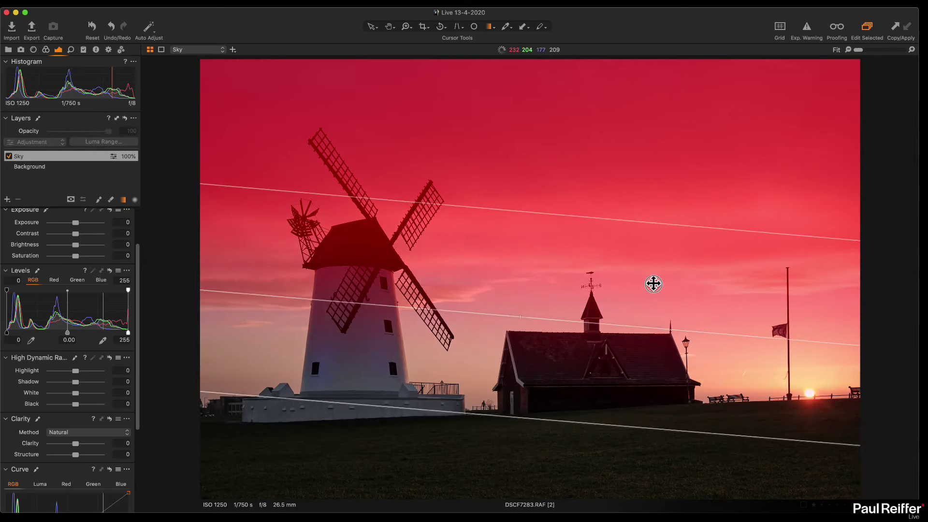
drag(845, 341, 847, 323)
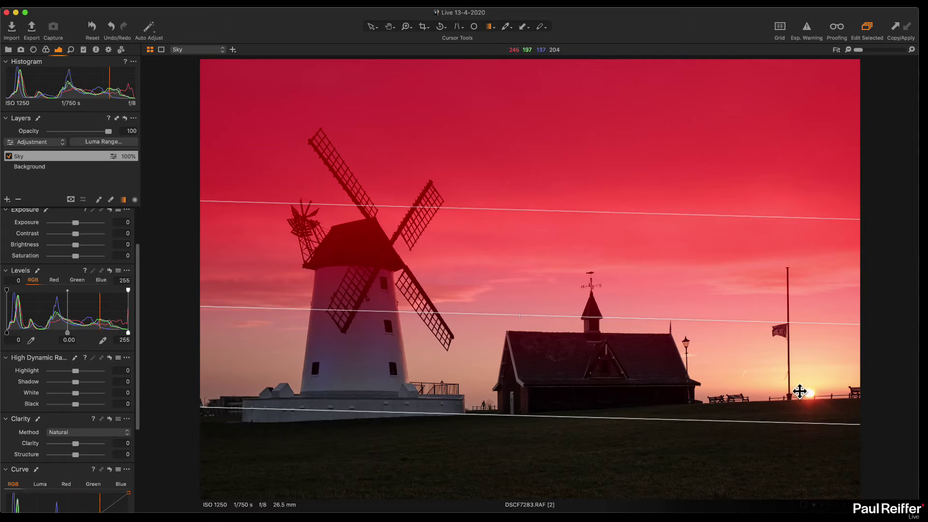
Step: Apply a Luma Range to the Sky mask with Range 101 to 255, Falloff 58 to 255 and Radius 1.7
click(110, 142)
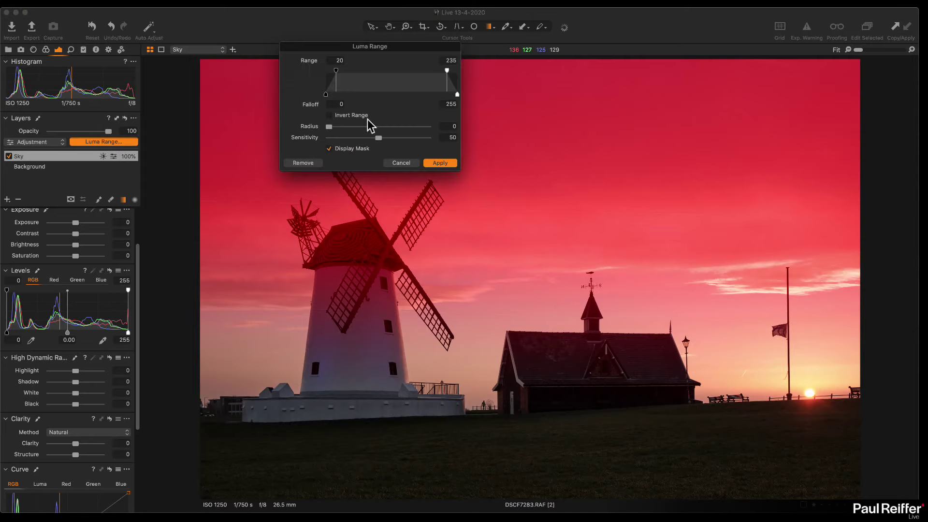
drag(446, 70, 457, 71)
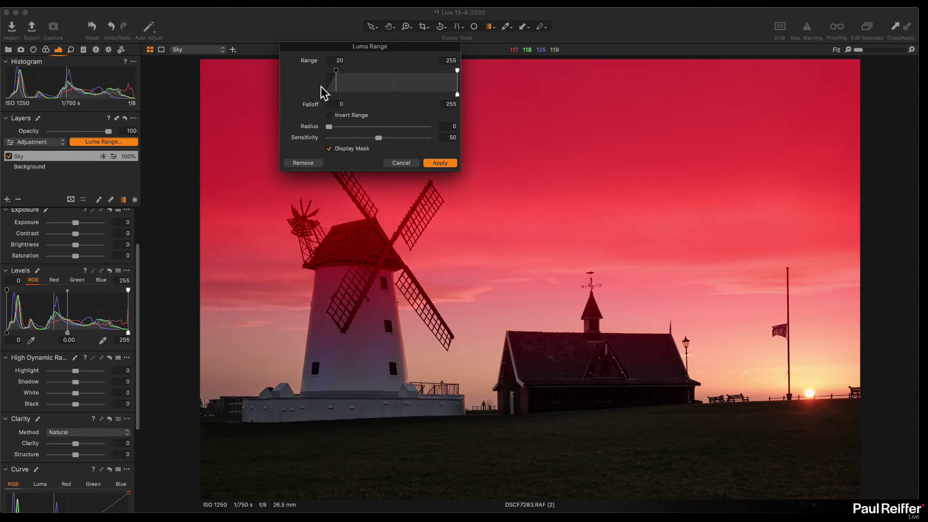
drag(337, 73, 356, 96)
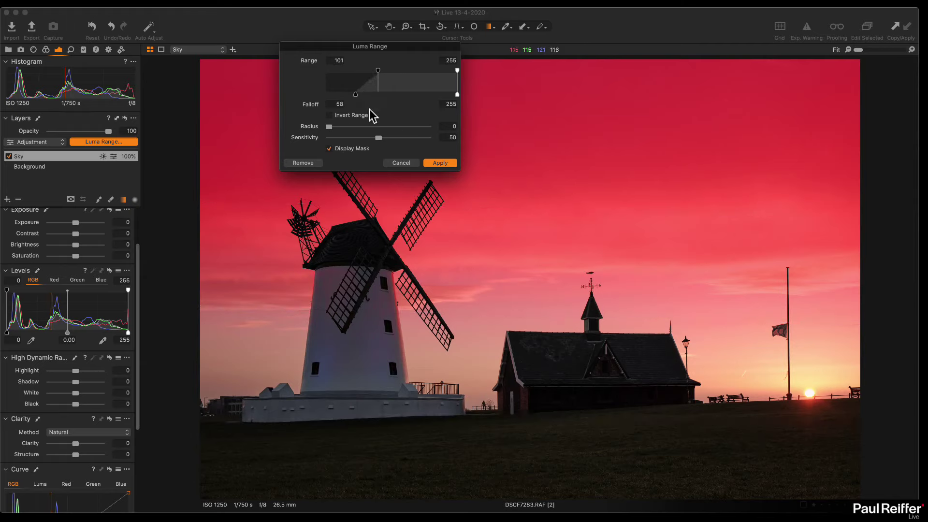
drag(331, 127, 346, 127)
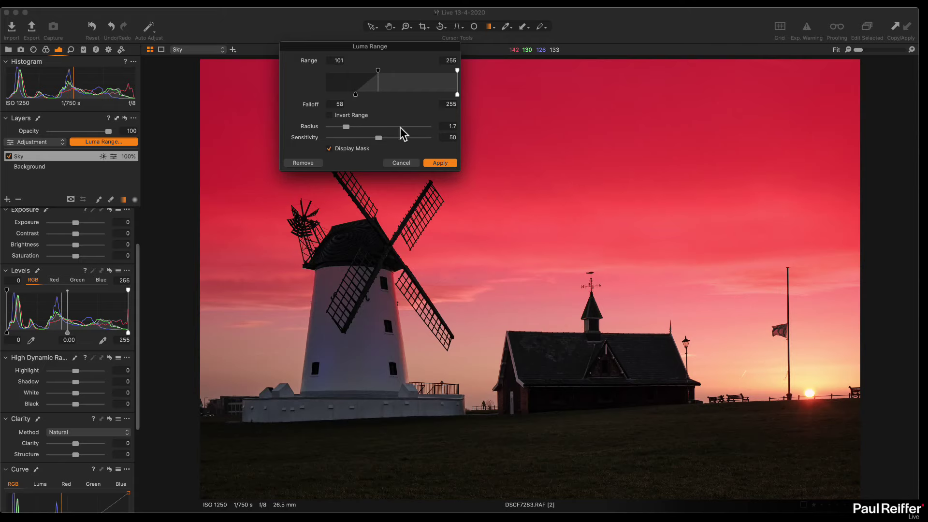
click(440, 163)
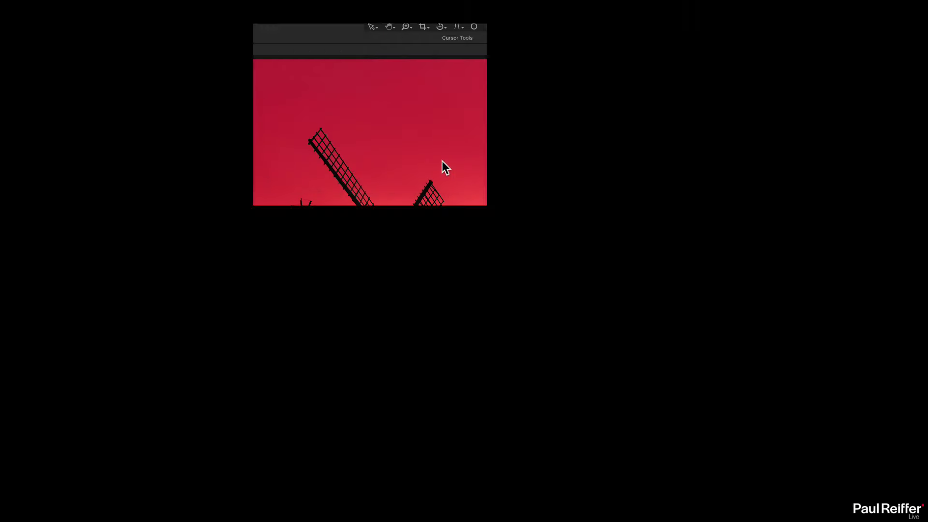
Step: Try a hard-edged luma mask around the windmill sails with lower Falloff 101 and Radius 0, checking it with Exposure at -2.09
click(350, 192)
click(339, 279)
click(464, 270)
click(552, 340)
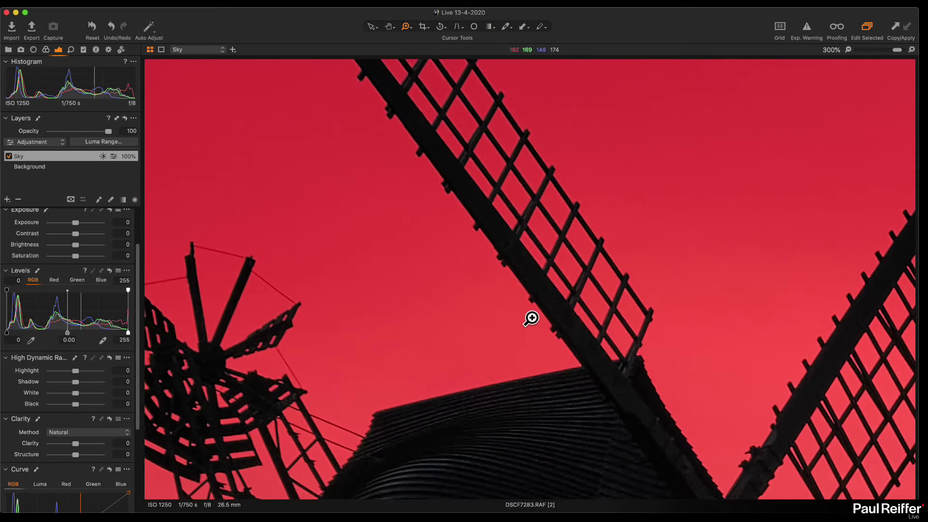
key(m)
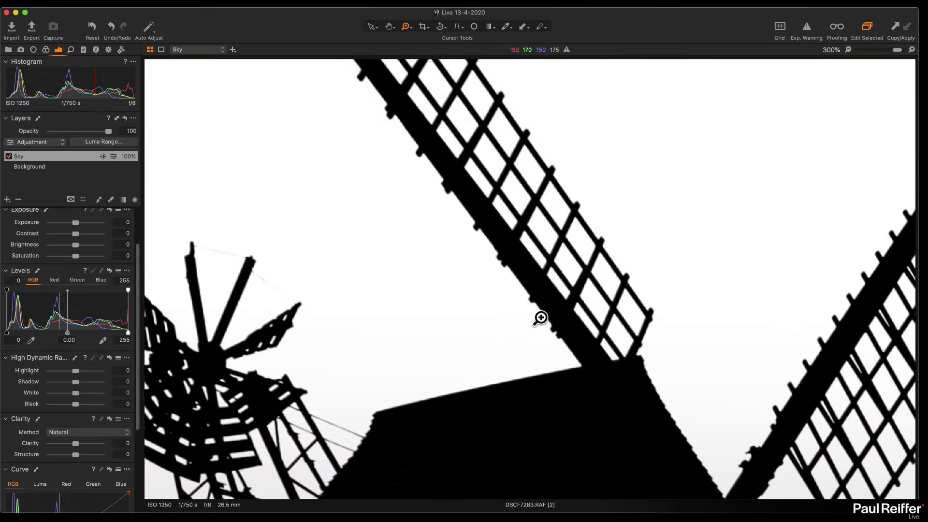
click(103, 142)
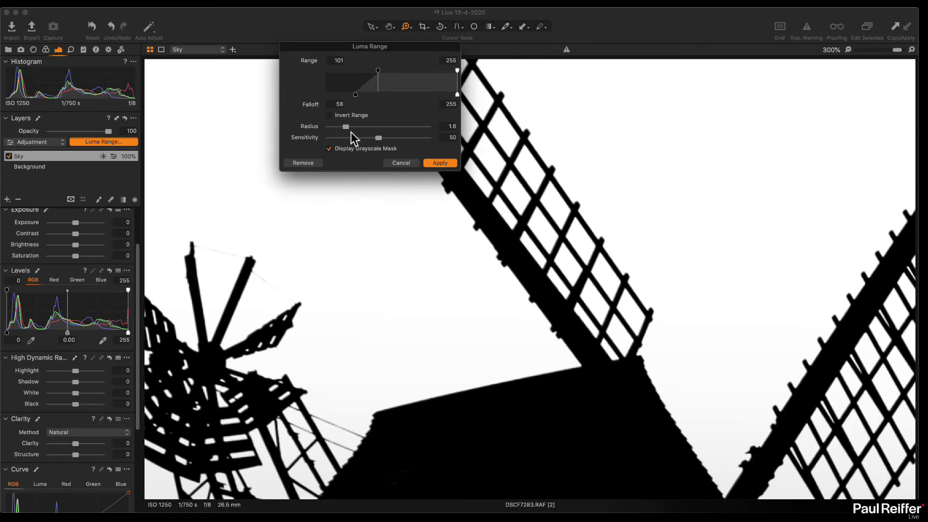
drag(345, 127, 307, 130)
drag(355, 94, 378, 93)
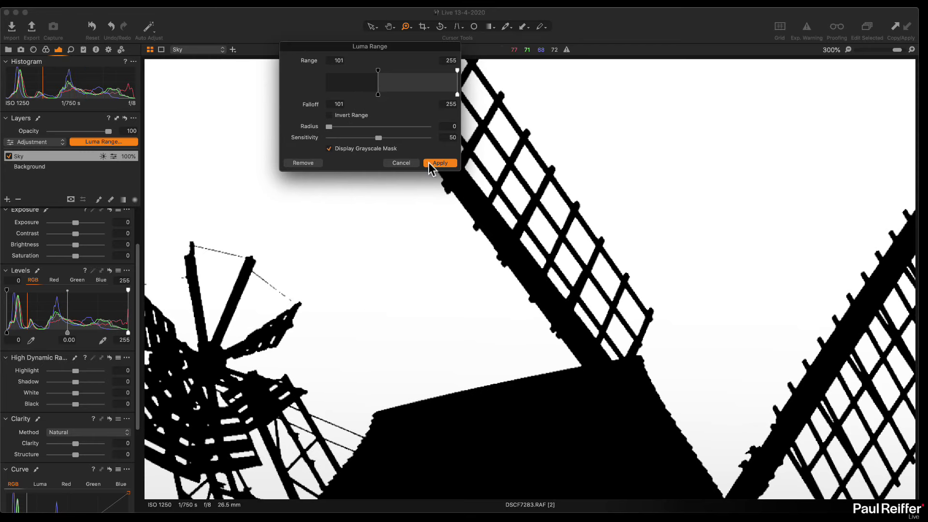
click(444, 161)
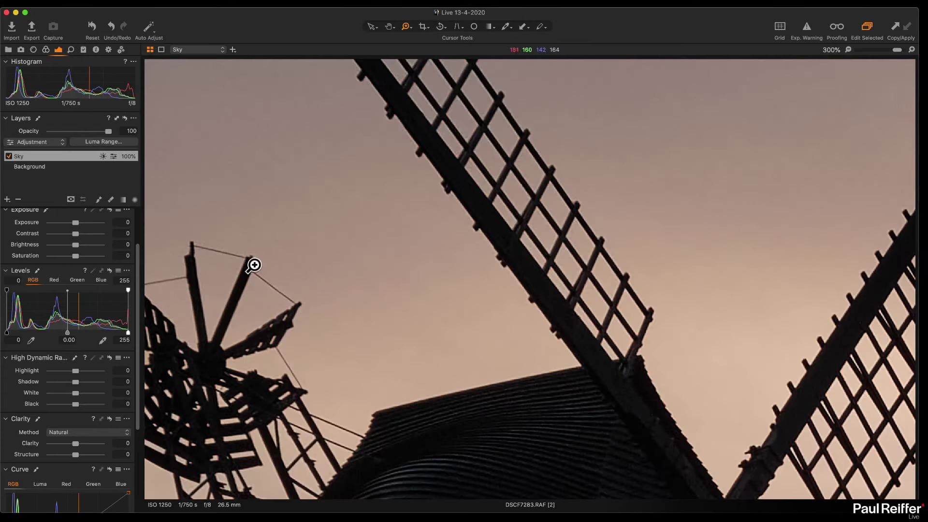
drag(74, 222, 61, 222)
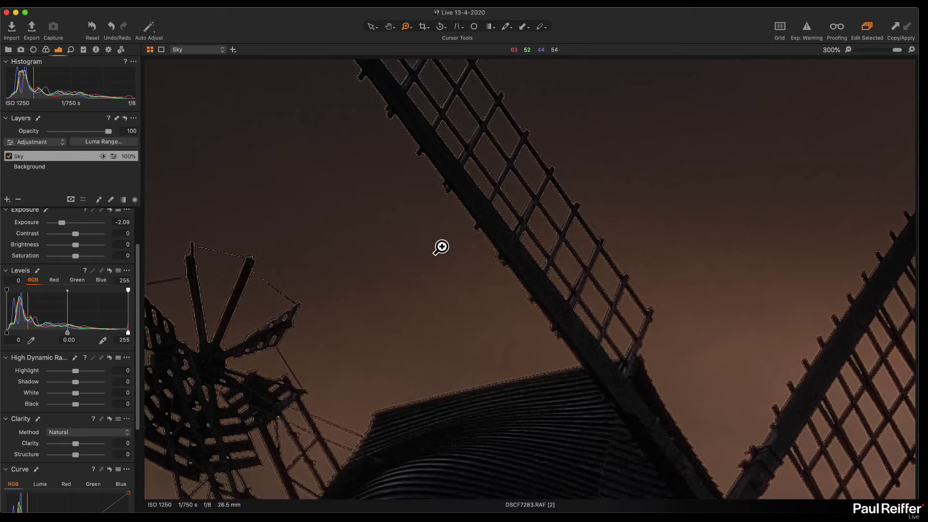
Step: Soften the Sky layer's luma mask edges by setting the lower Falloff to 75 and Radius slightly above 2.8
click(108, 141)
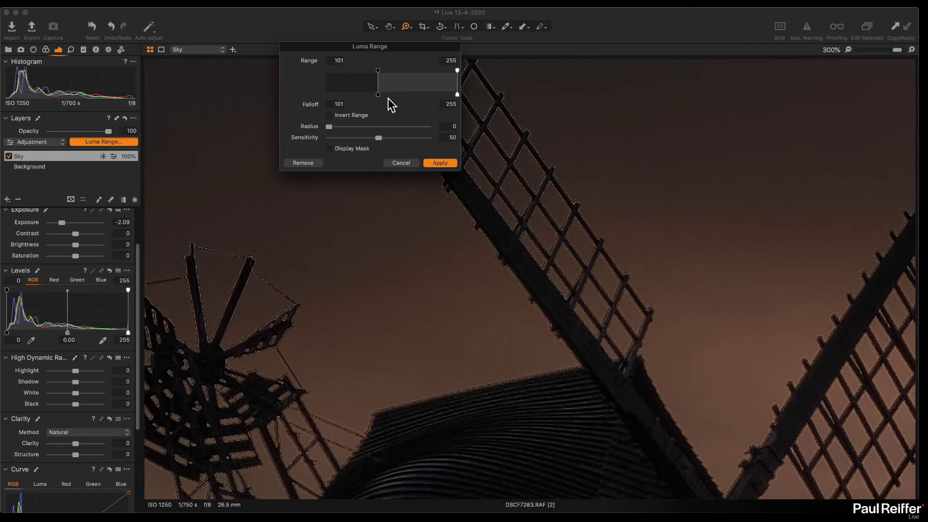
drag(377, 94, 365, 96)
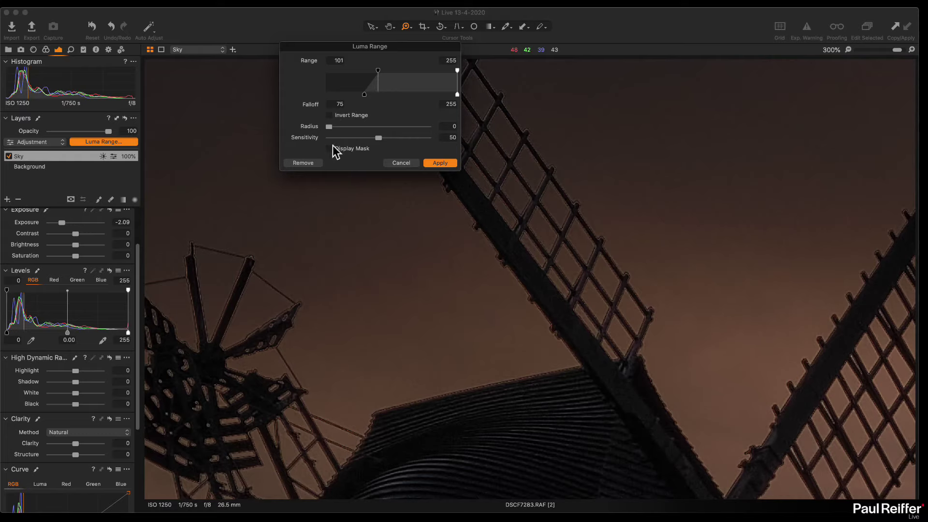
drag(329, 127, 350, 128)
click(356, 149)
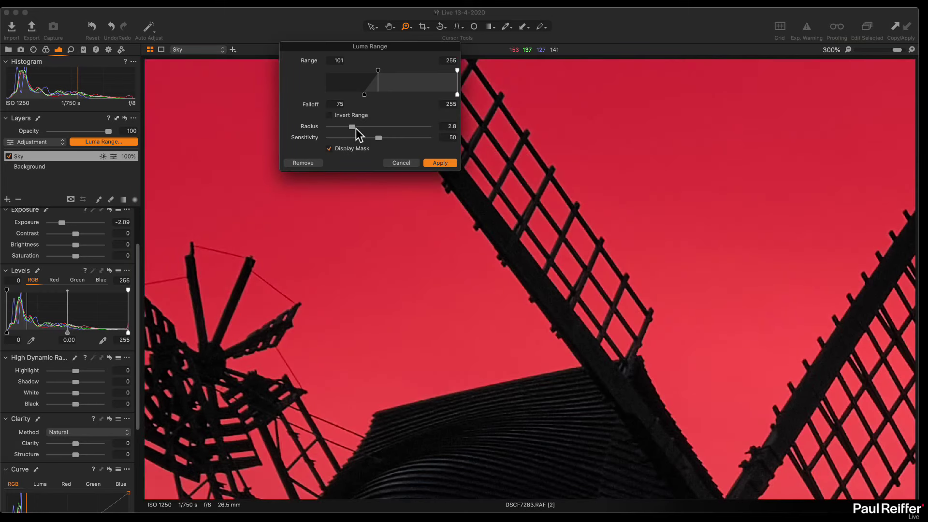
drag(352, 127, 355, 127)
click(440, 162)
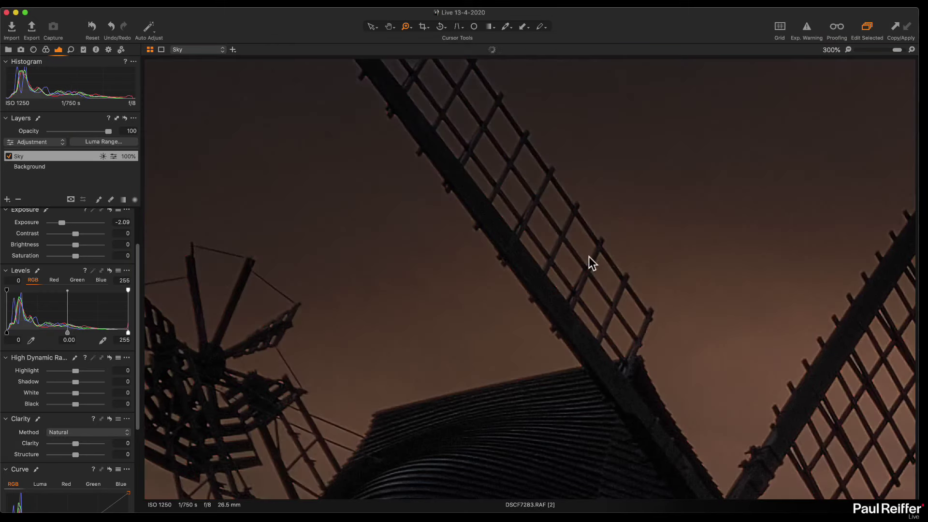
Step: Adjust the Sky layer to Exposure -0.11, Highlight -55, White -67 and Saturation 37
key(super+0)
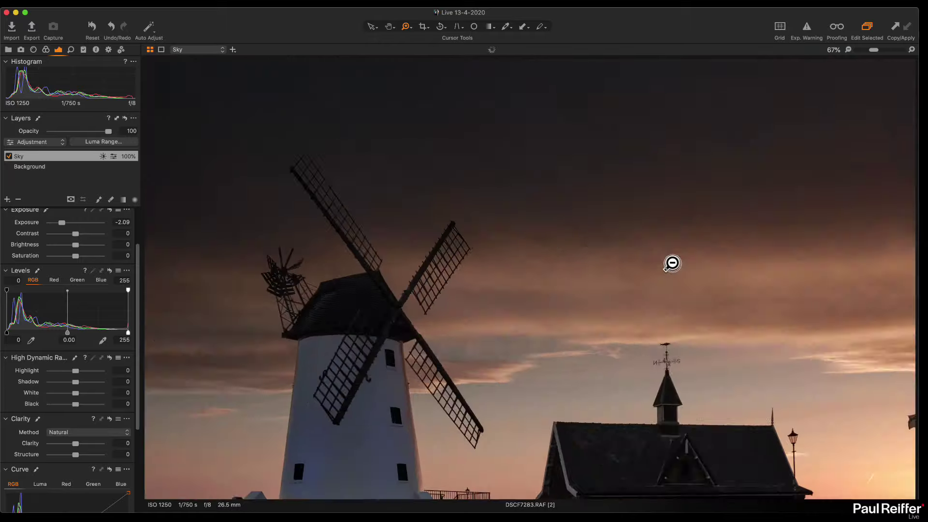
drag(61, 224, 76, 229)
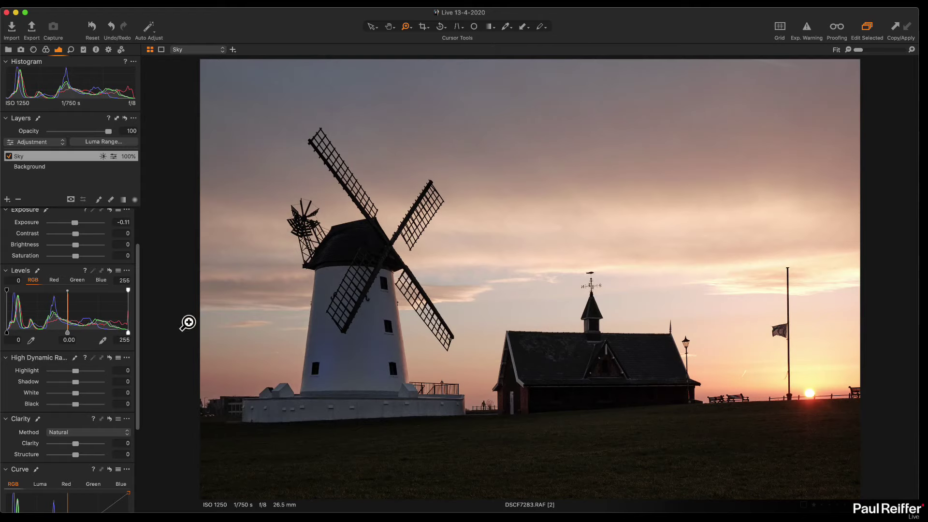
mouse_move(76, 370)
mouse_down()
mouse_move(62, 371)
mouse_move(67, 393)
mouse_move(58, 393)
mouse_move(60, 372)
mouse_up()
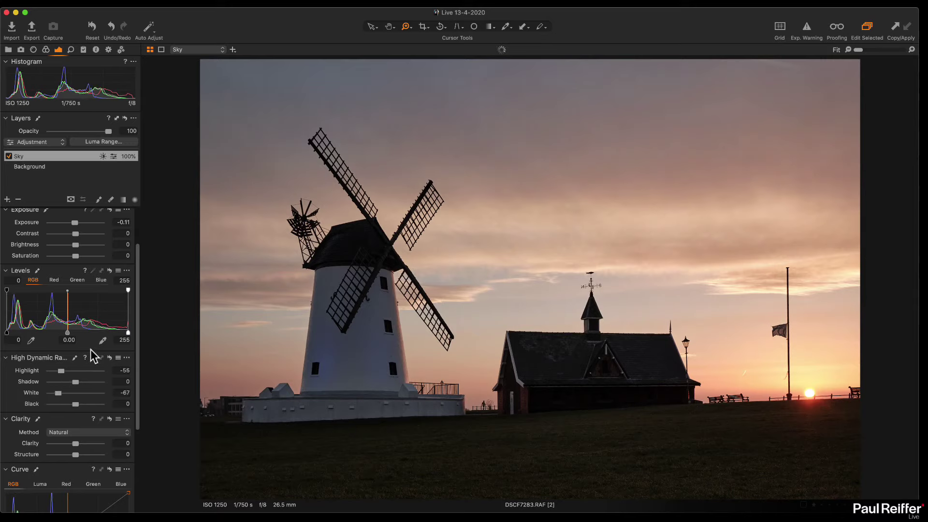
drag(75, 255, 85, 260)
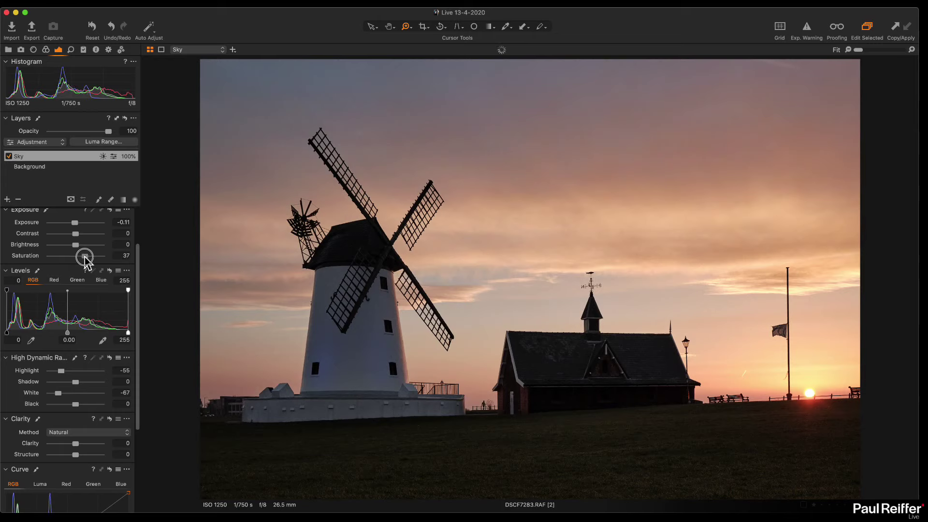
Step: Warm the Background layer's white balance by setting Kelvin to 5822
click(40, 166)
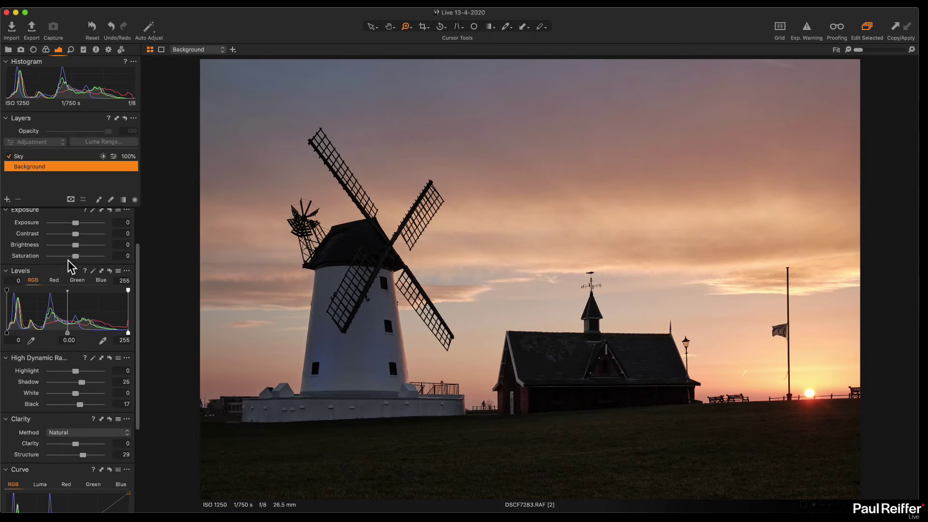
scroll(68, 265, up, 3)
drag(67, 239, 69, 240)
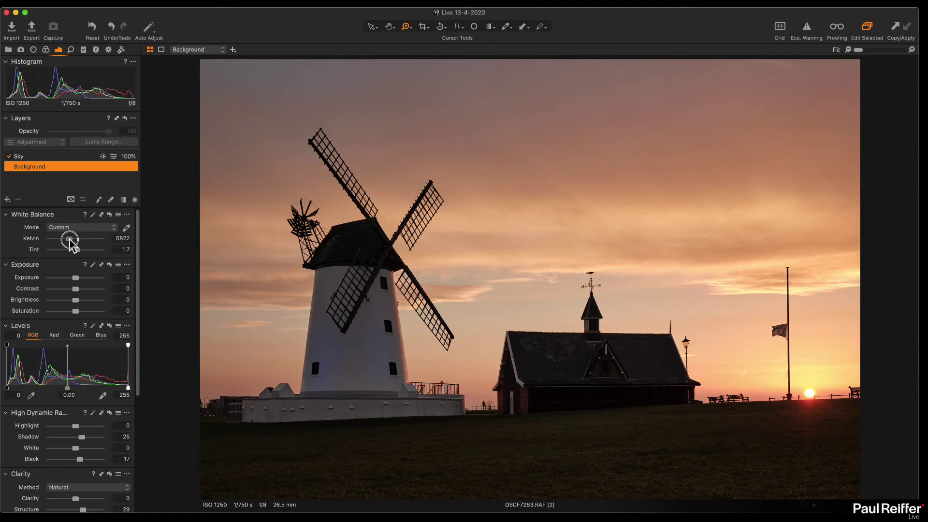
Step: Sample the windmill's white base as a white balance neutral and fine-tune the Background layer to Kelvin 5663 and Tint 6.8
drag(72, 245, 70, 245)
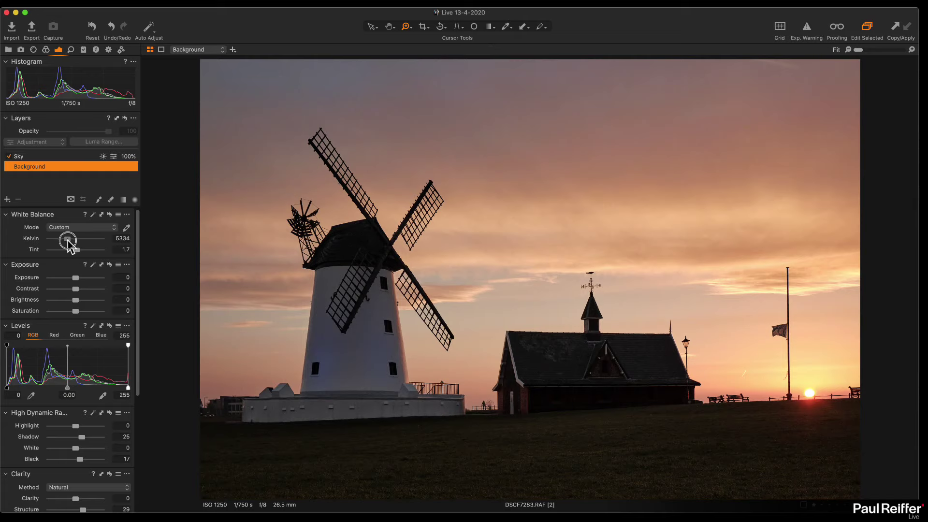
drag(68, 243, 69, 243)
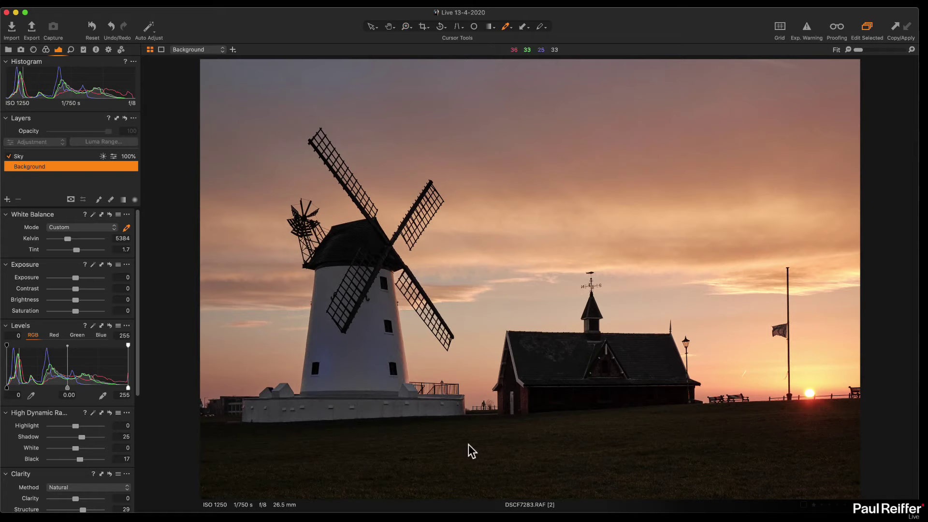
click(364, 415)
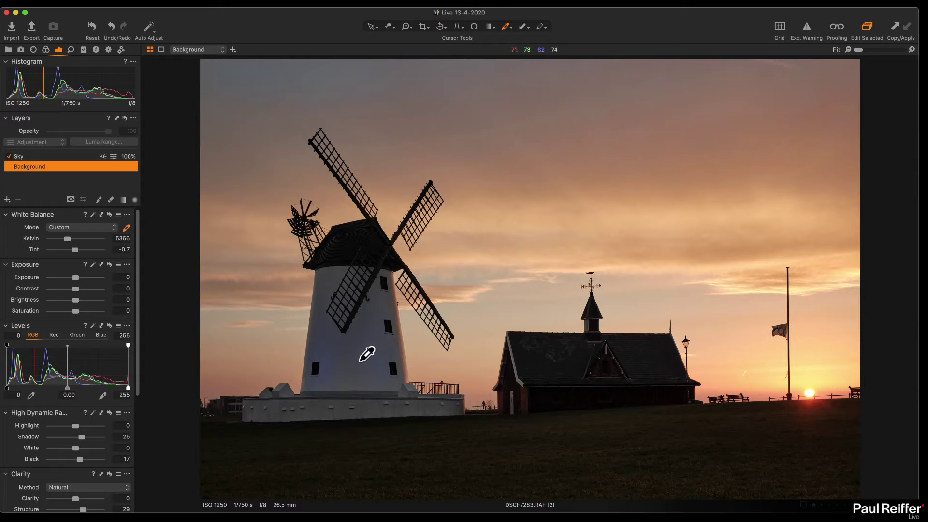
drag(66, 237, 67, 240)
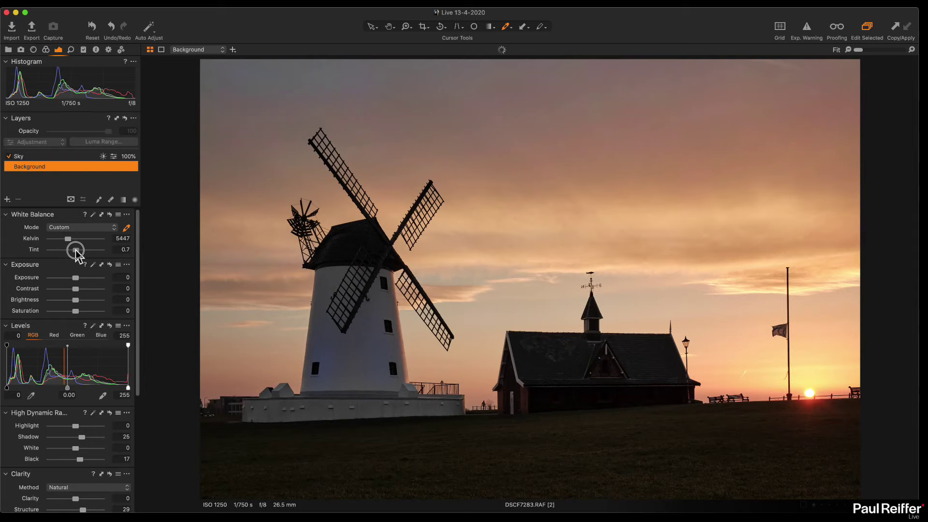
drag(77, 251, 69, 239)
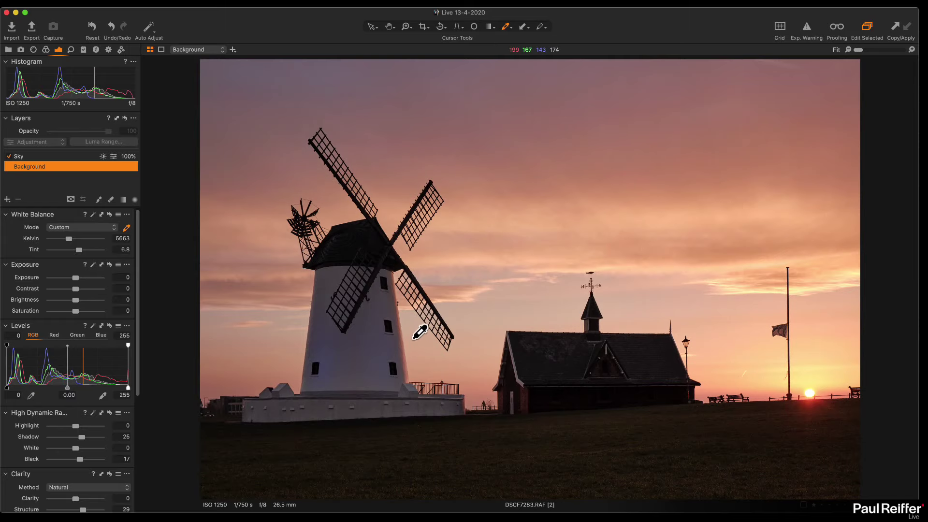
Step: Examine the windmill tower and the dark building's roof and brickwork up close, and return to the full image
key(z)
click(391, 327)
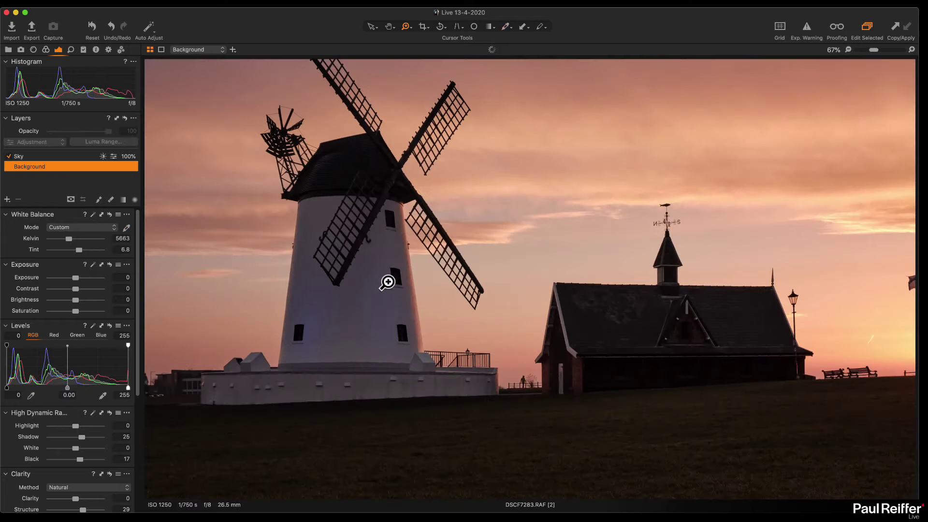
click(398, 286)
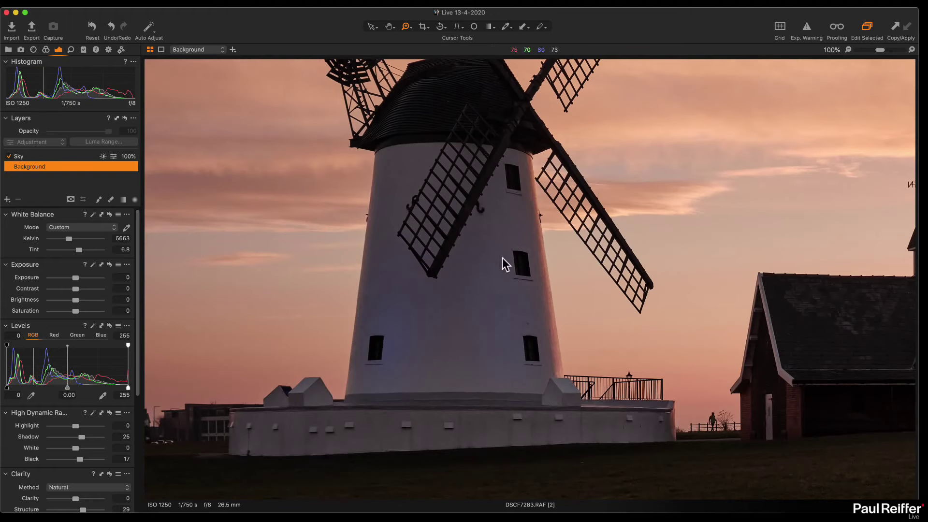
drag(746, 333, 245, 296)
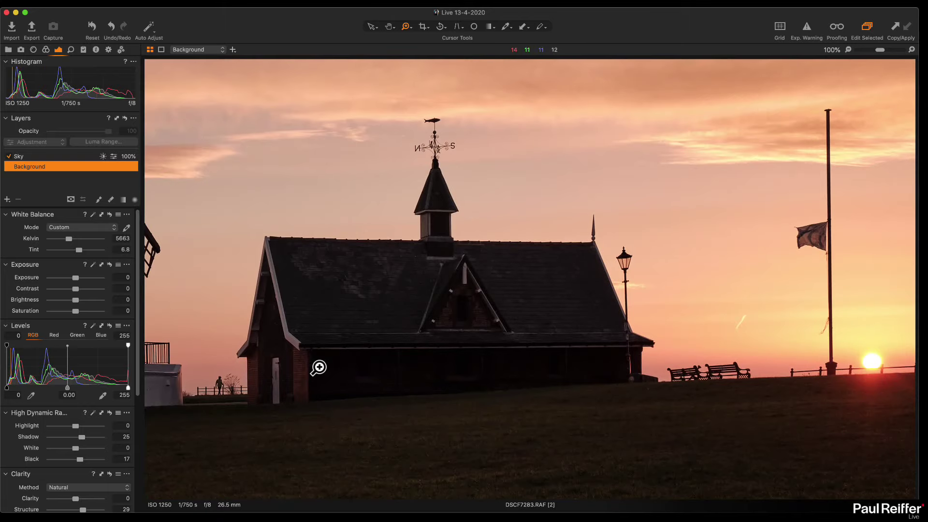
click(435, 338)
click(586, 226)
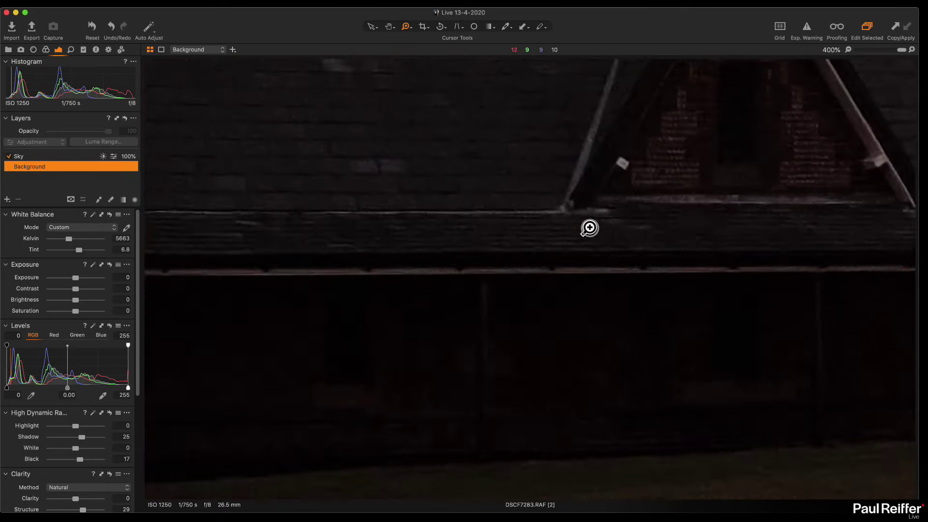
alt+click(598, 229)
alt+click(597, 228)
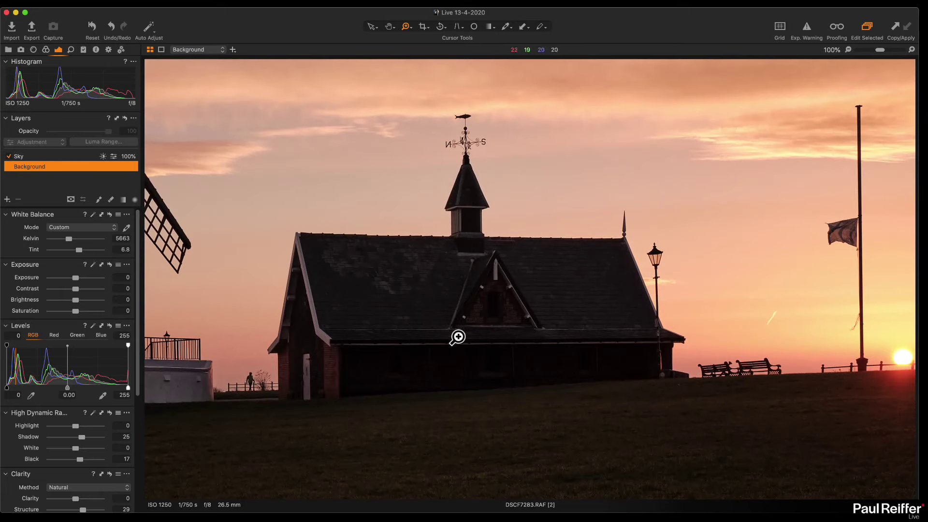
alt+click(511, 312)
alt+click(502, 401)
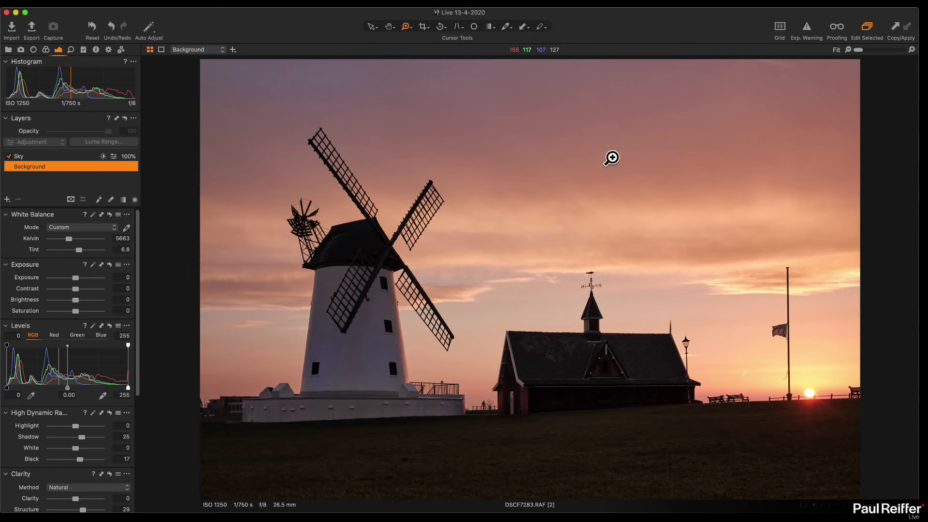
Step: Add an empty adjustment layer named Sky Gradient
click(7, 199)
double_click(24, 157)
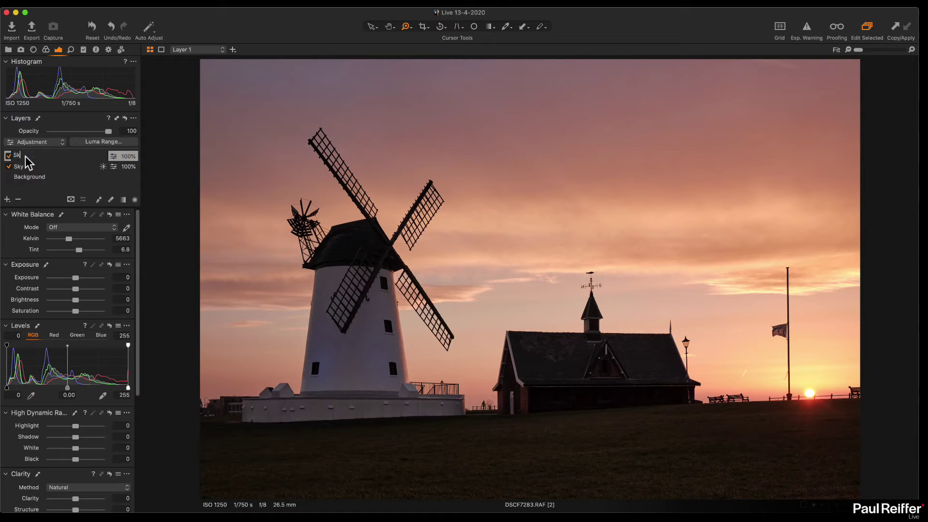
text(Sky Gradient)
key(Return)
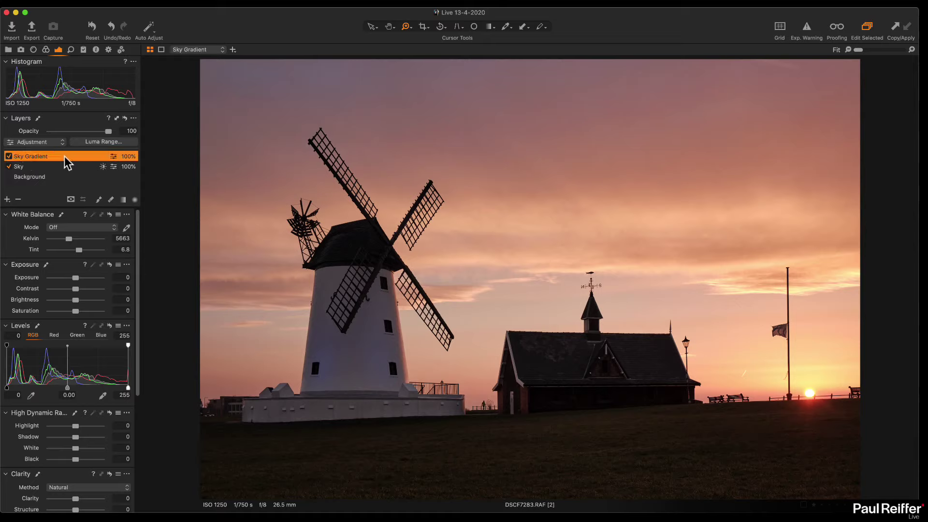
Step: Draw a linear gradient mask down from the top of the sky and set Exposure to -0.61 and Saturation to 45
click(123, 199)
drag(522, 78, 517, 307)
drag(76, 277, 90, 314)
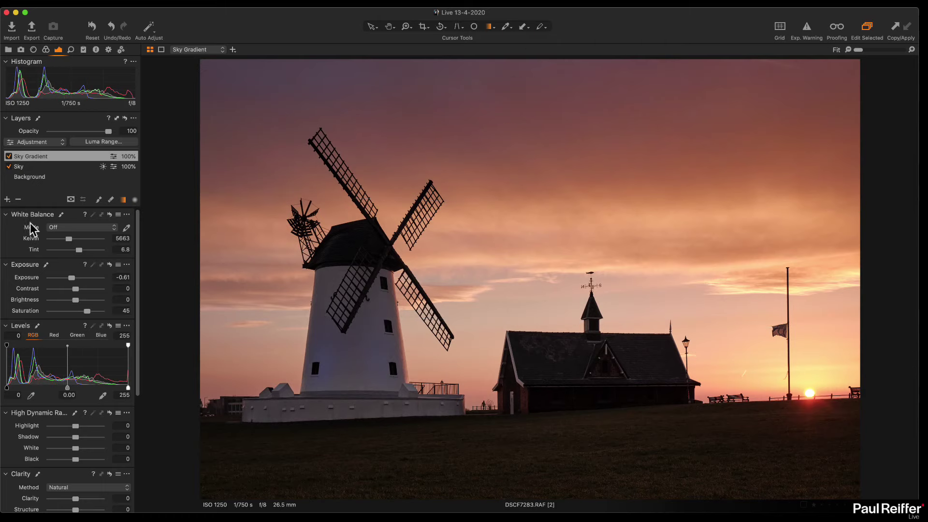
Step: Add another empty adjustment layer named Foreground
click(7, 199)
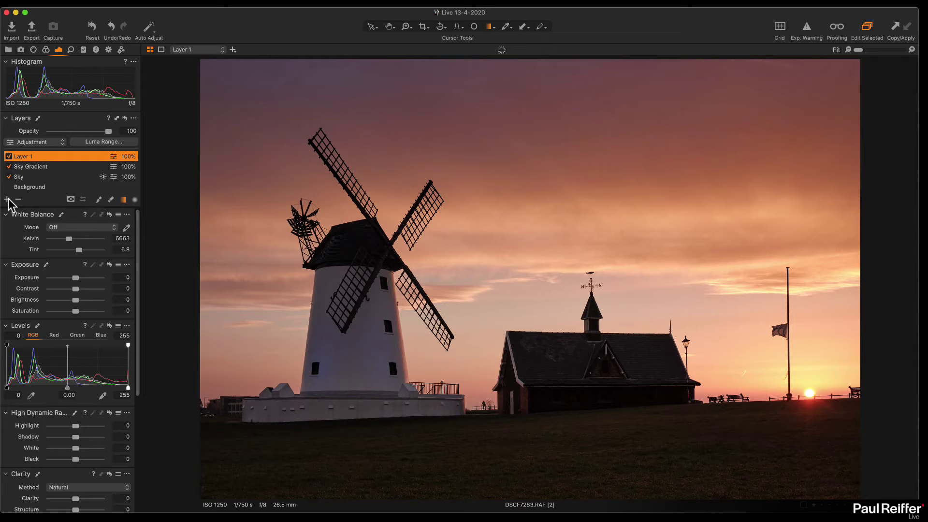
double_click(21, 156)
text(Horeground)
key(Return)
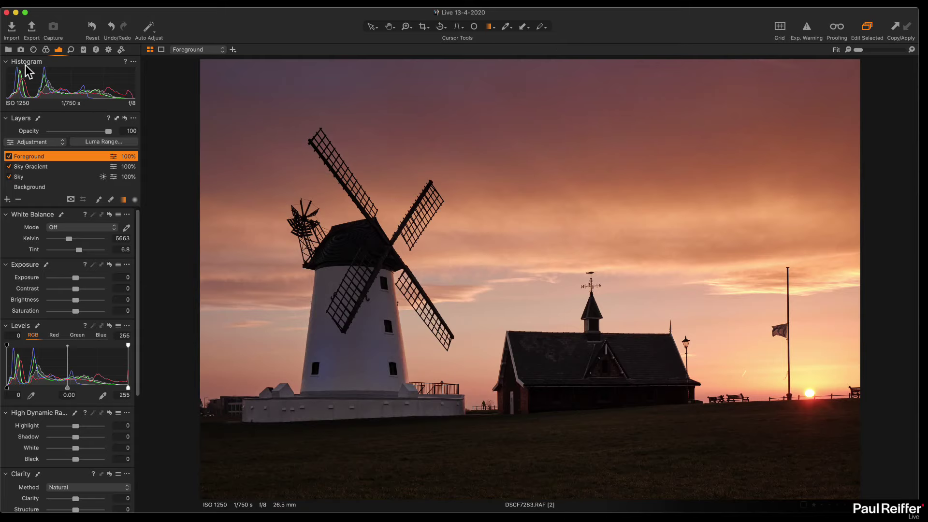
Step: Mask the grass up to the horizon with a slightly tilted linear gradient and set the Foreground layer's Exposure to -0.66
click(8, 49)
click(59, 49)
drag(532, 490, 530, 387)
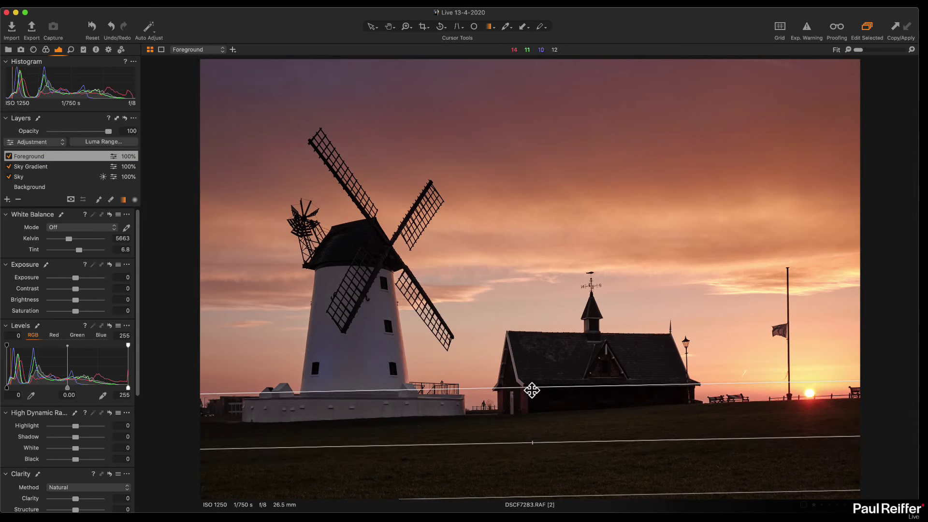
drag(531, 388, 522, 405)
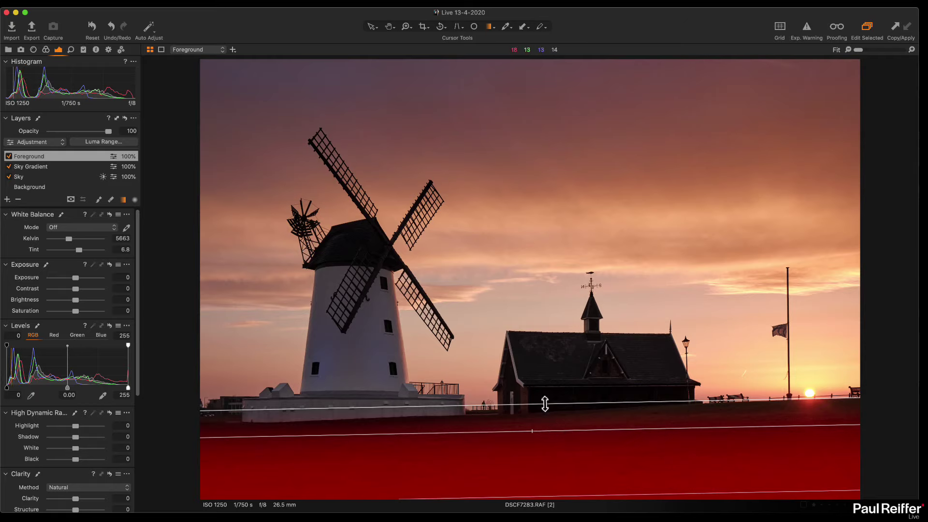
drag(525, 406, 553, 400)
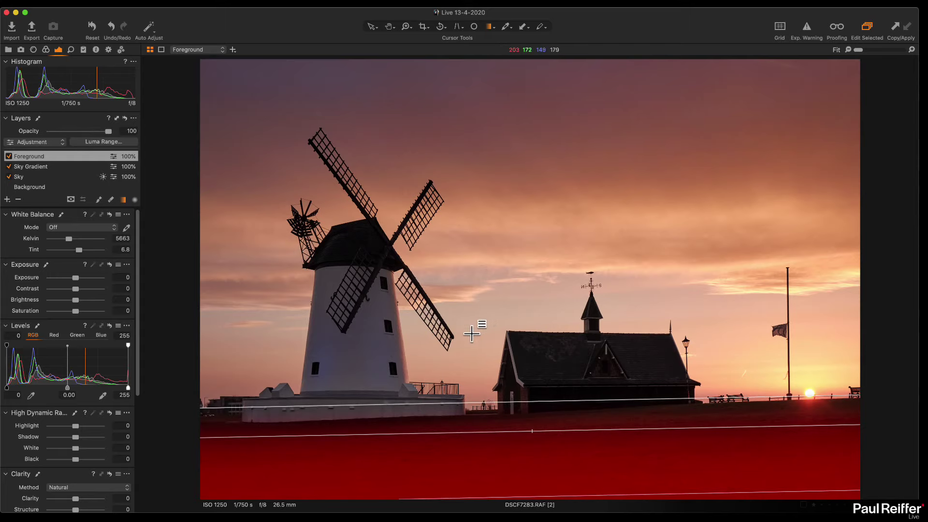
key(m)
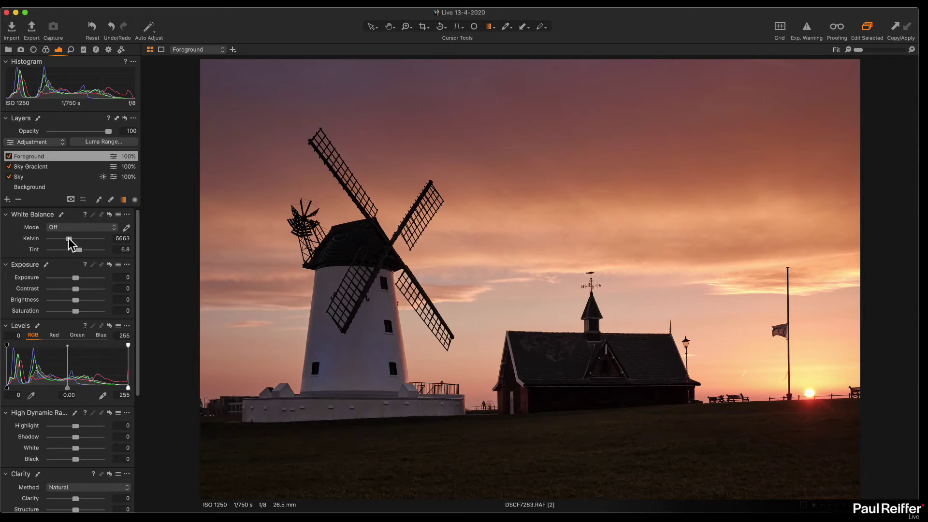
drag(74, 278, 72, 280)
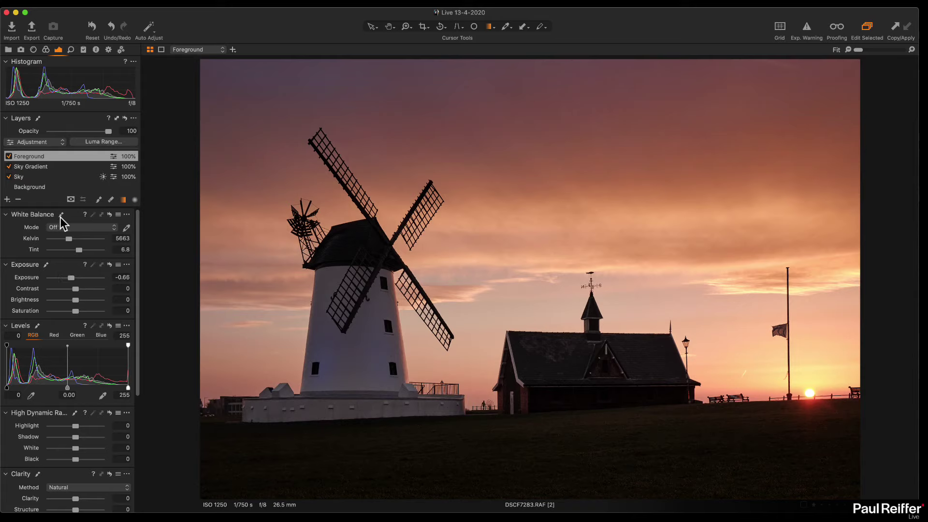
Step: Add a new filled adjustment layer above the Foreground layer
click(7, 199)
click(18, 200)
click(7, 200)
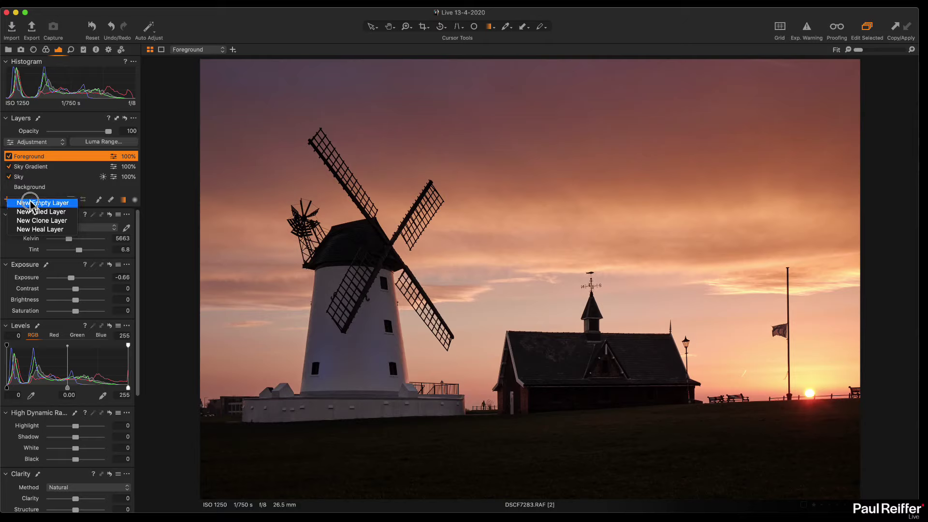
click(46, 211)
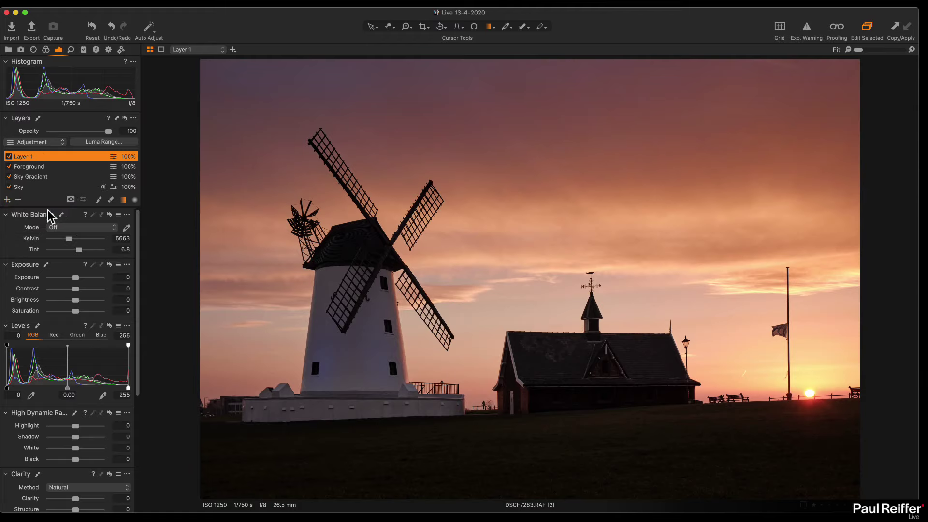
key(g)
Step: Try Levels of shadow 14, midtone 0.02 and highlight 244 on the filled layer, and reset the shadow and highlight points
drag(67, 388, 65, 389)
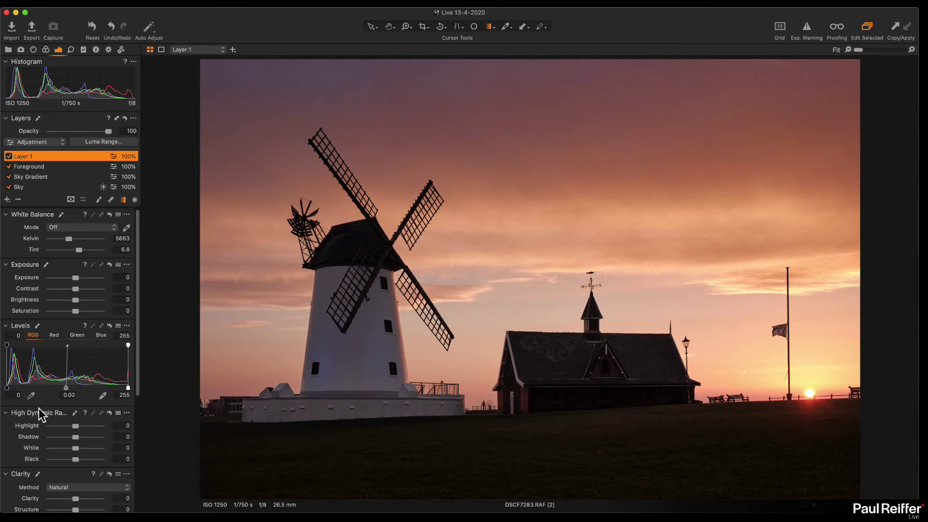
drag(6, 387, 13, 389)
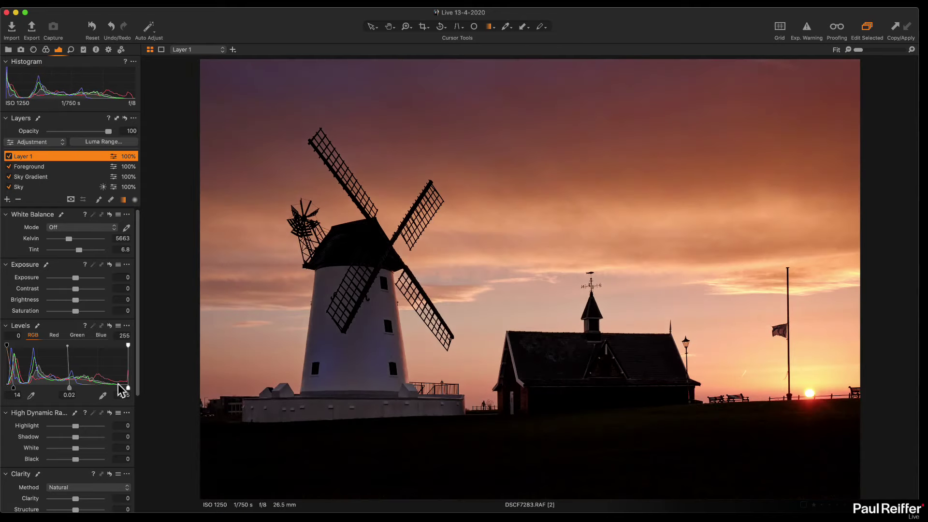
drag(120, 390, 123, 388)
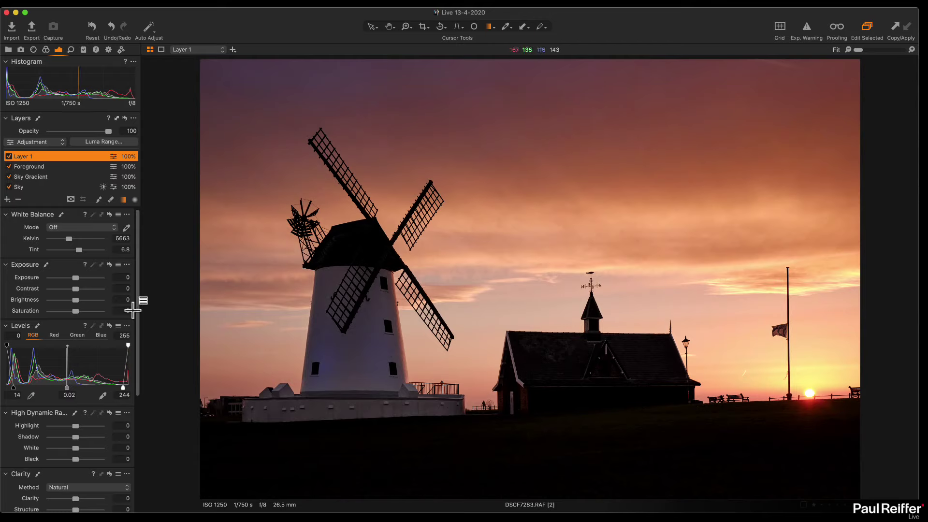
double_click(122, 388)
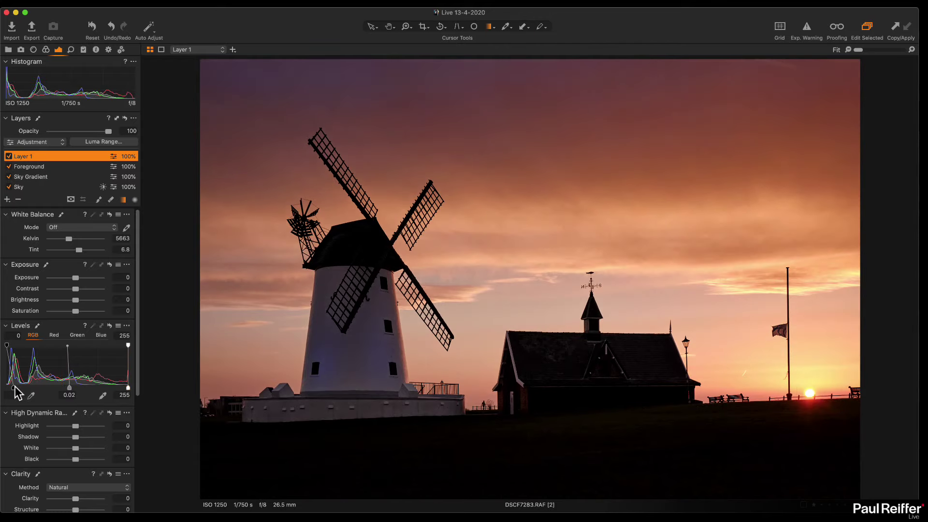
double_click(6, 387)
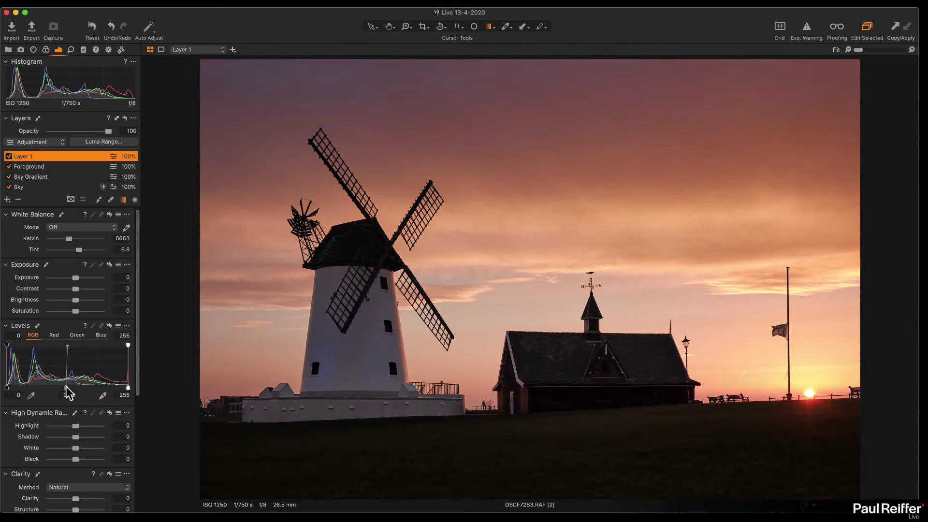
Step: Set the filled layer's Levels midtone to 0.05, Saturation to 8 and Clarity to 20
mouse_move(66, 388)
mouse_down()
mouse_move(75, 388)
mouse_move(64, 389)
mouse_up()
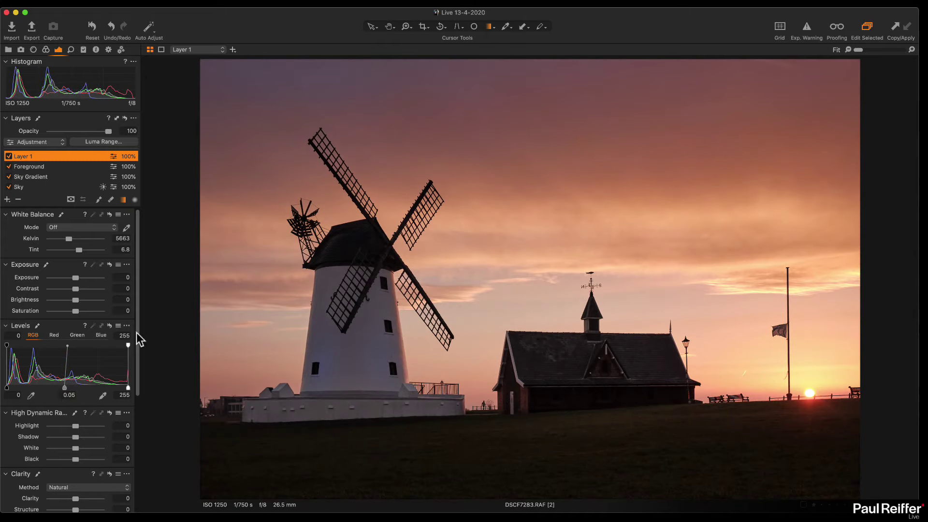
drag(74, 311, 76, 313)
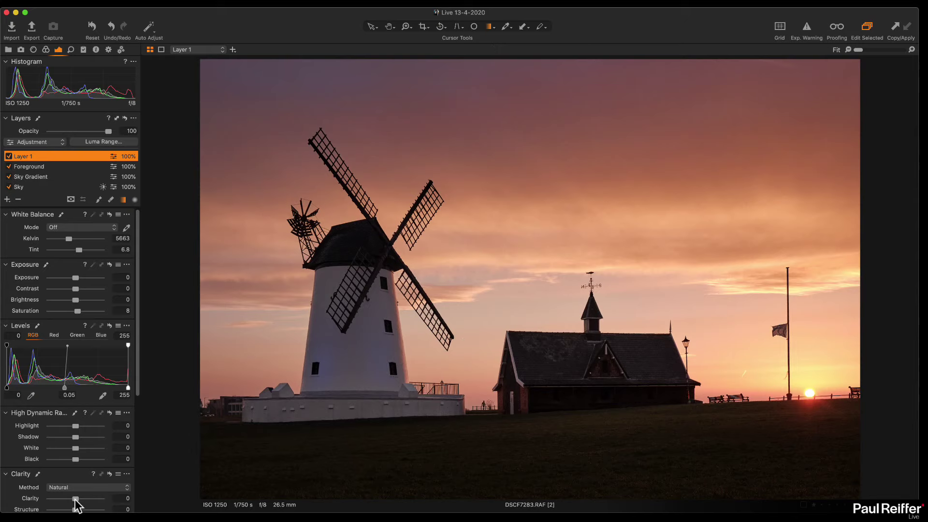
drag(76, 500, 81, 503)
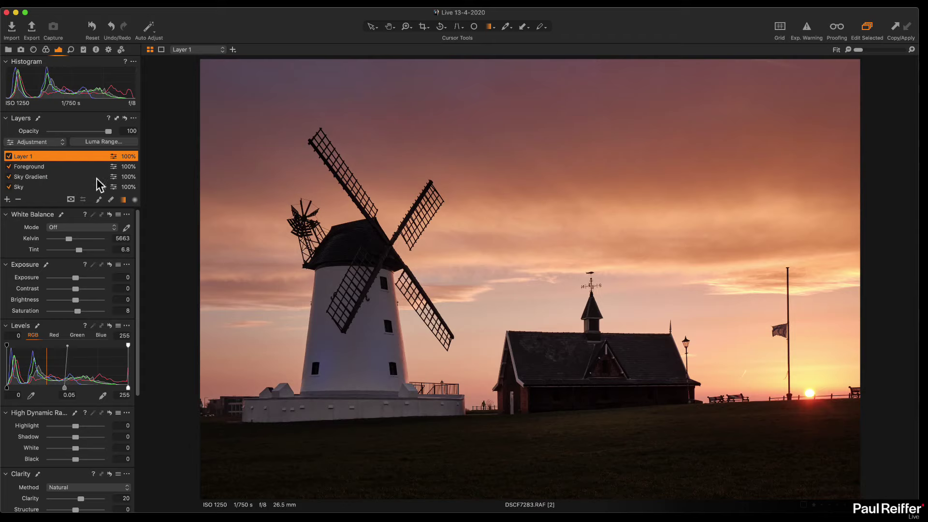
Step: Try varying the Sky layer's opacity to compare its effect, and bring it back to 100
click(48, 187)
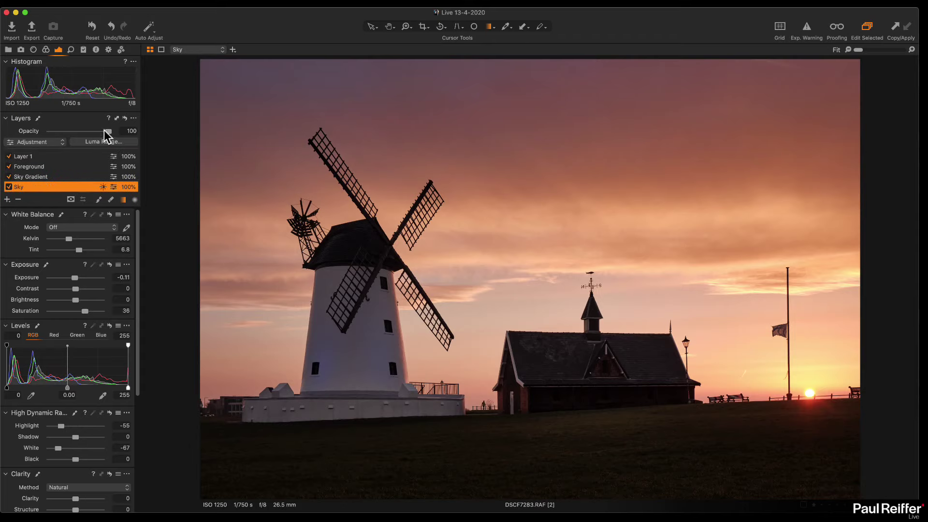
mouse_move(108, 132)
mouse_down()
mouse_move(39, 130)
mouse_move(118, 135)
mouse_up()
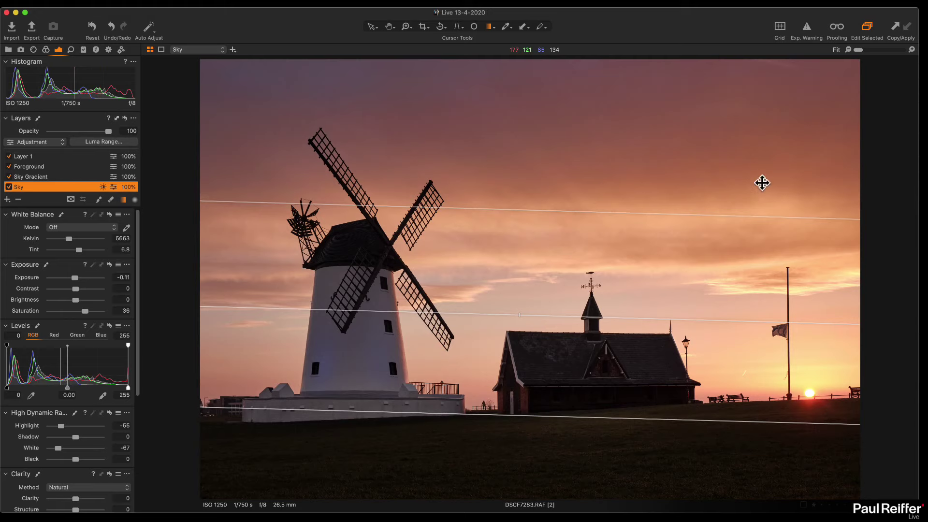
Step: Show the image browser and create a new unedited variant of DSCF7283.RAF for comparison
key(super+alt+b)
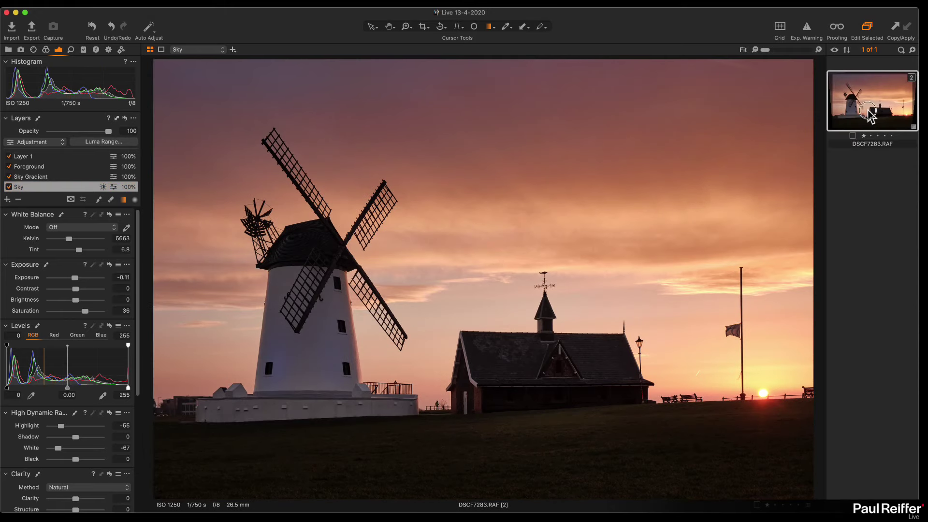
right_click(870, 115)
click(865, 151)
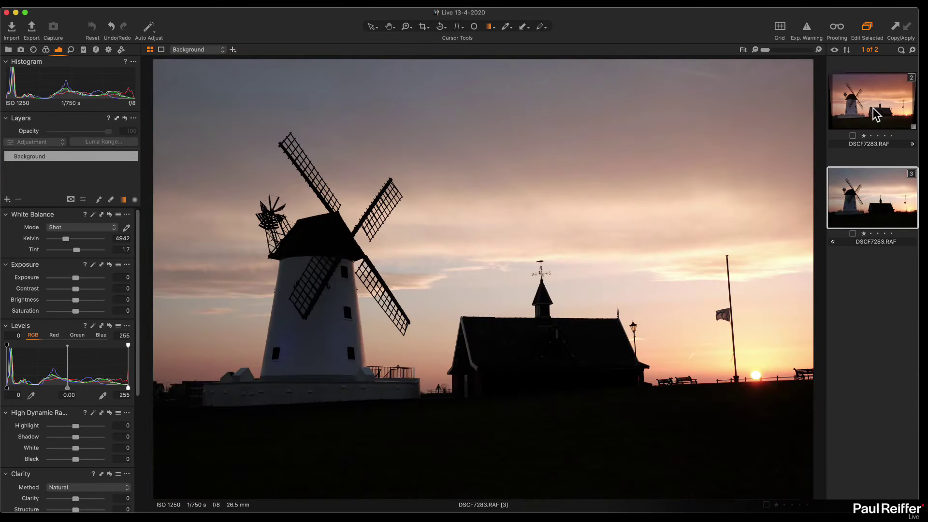
Step: Compare the unedited and edited windmill variants, and open the user collection containing DSC00659.ARW
key(p)
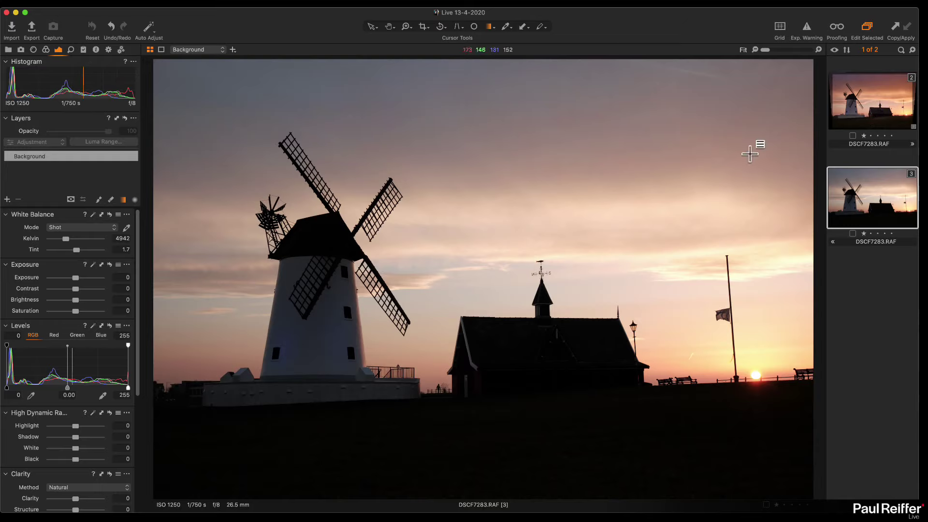
click(878, 119)
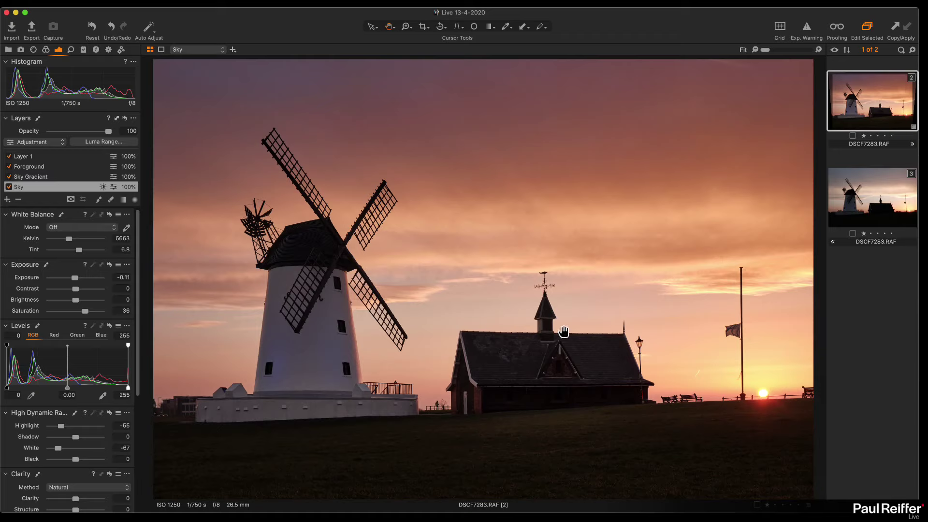
click(8, 50)
click(42, 160)
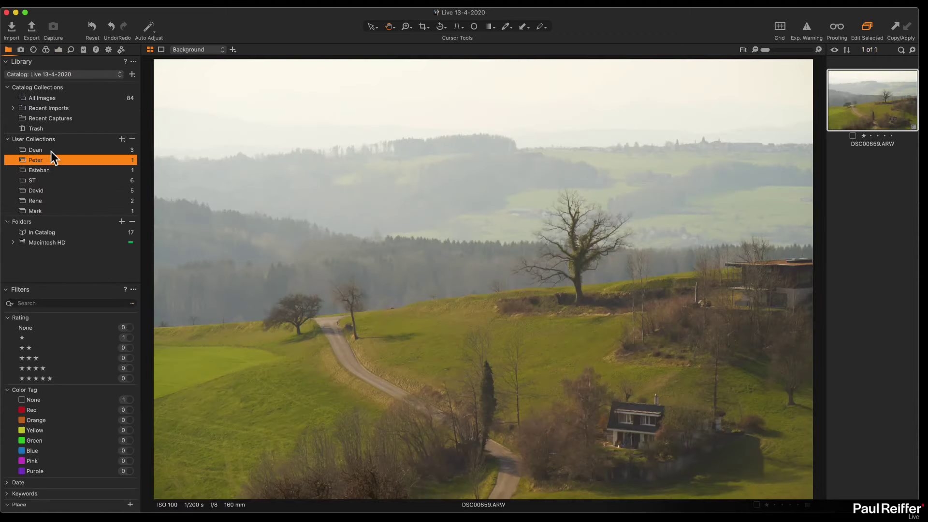
Step: Examine the landscape photo's adjustments, lens correction profile and metadata to identify the lens used
click(58, 50)
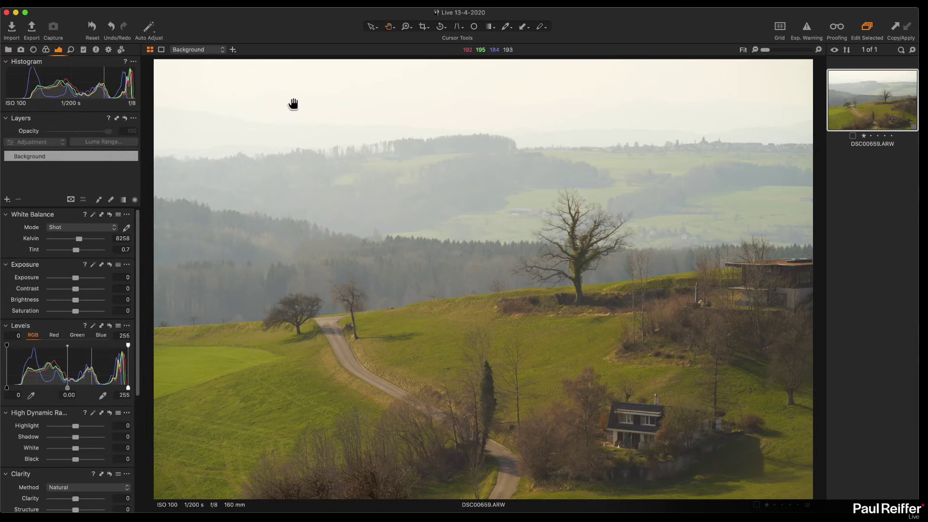
click(33, 50)
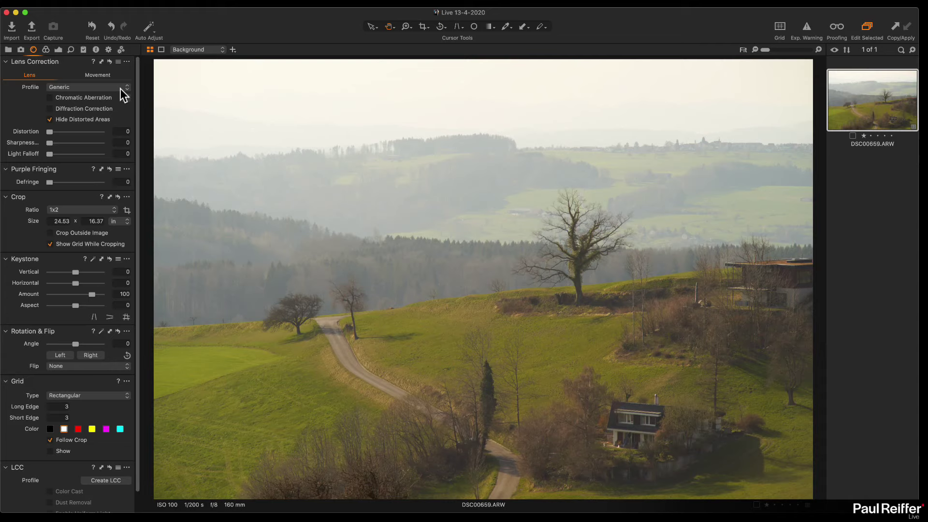
click(96, 50)
scroll(107, 172, down, 15)
scroll(100, 177, up, 15)
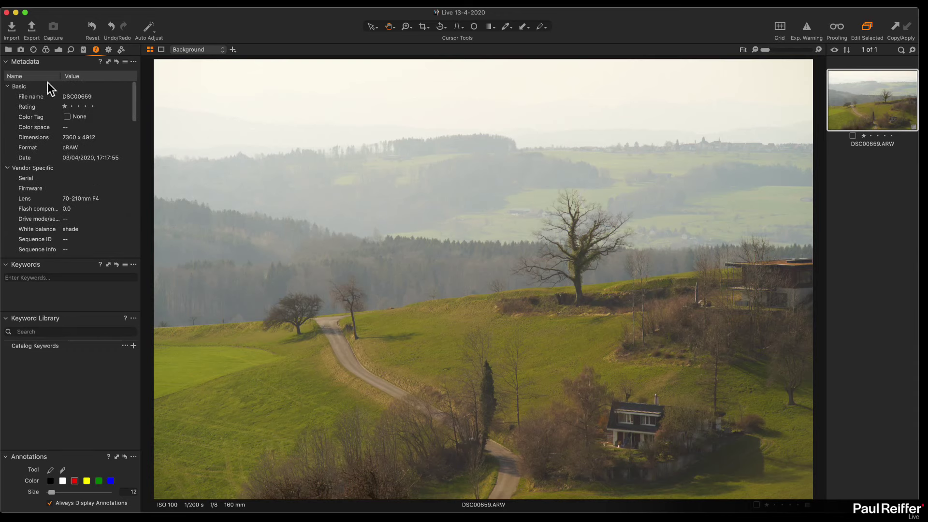
Step: Turn on Chromatic Aberration correction under the Generic lens profile, using the analysis made from DSC00659.ARW
click(33, 50)
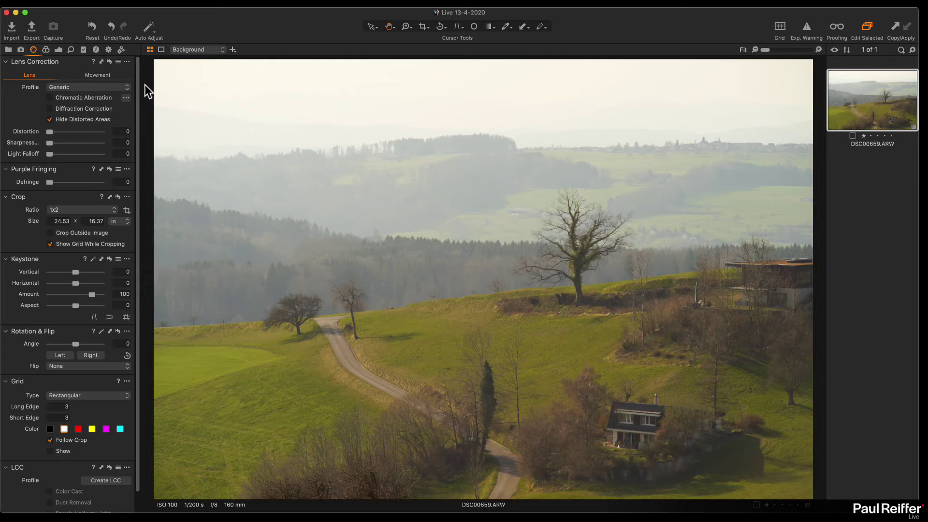
click(50, 98)
click(126, 97)
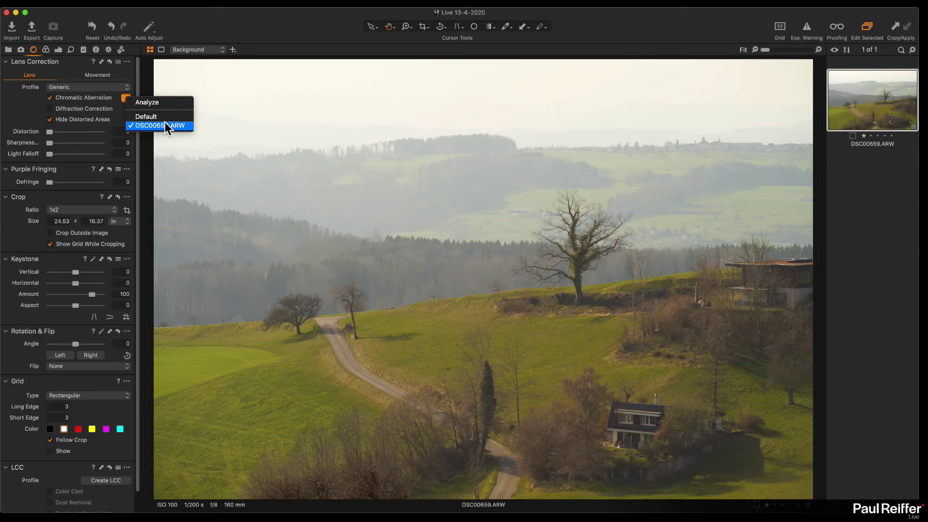
click(22, 116)
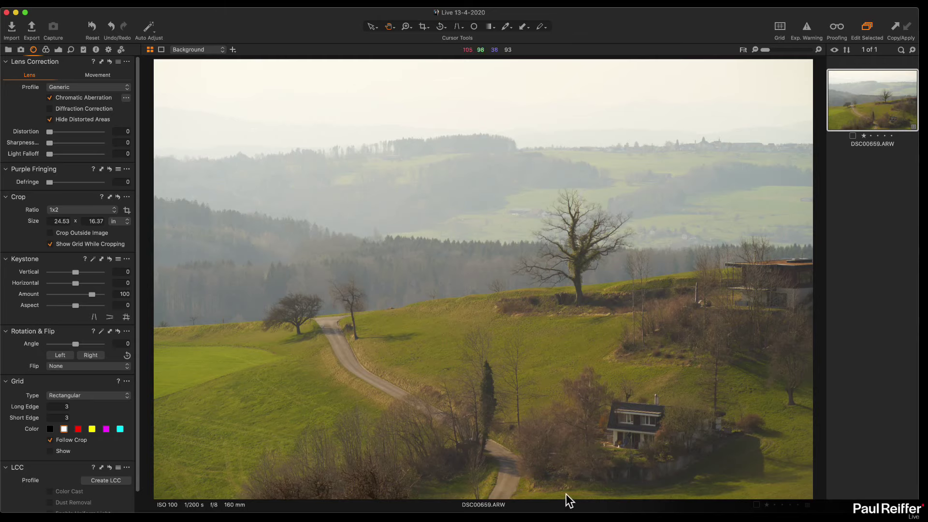
Step: Inspect the field, road and trees at 100% for lens softness and fringing, and return to the full view
click(186, 468)
drag(236, 244, 415, 480)
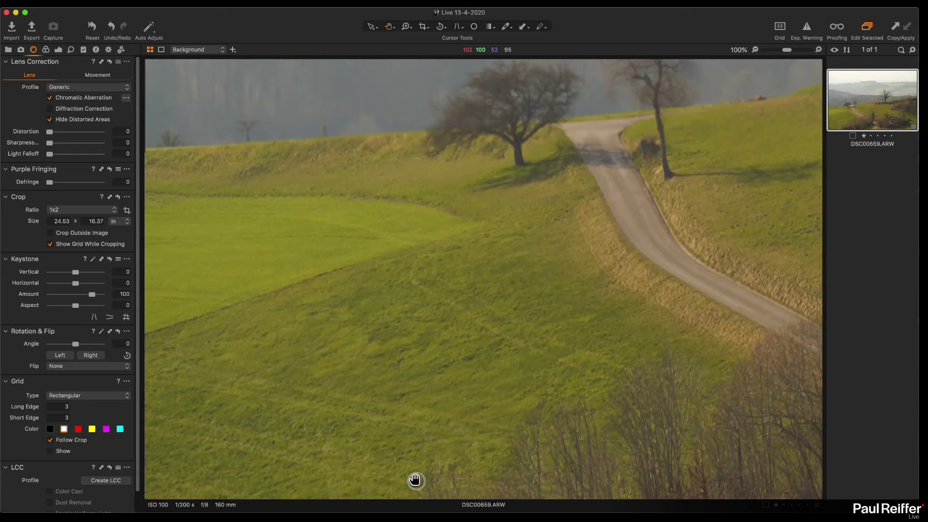
drag(544, 209, 145, 270)
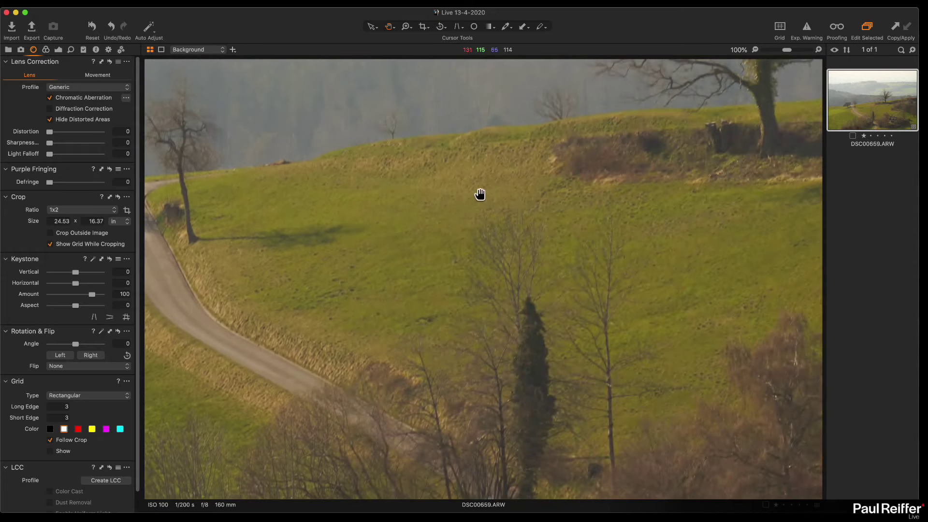
drag(480, 195, 540, 290)
drag(443, 259, 681, 329)
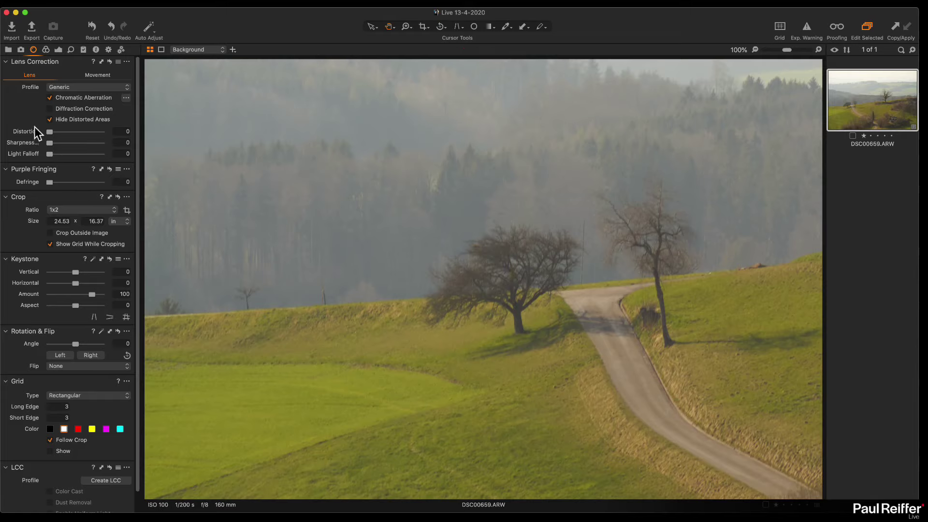
key(super+0)
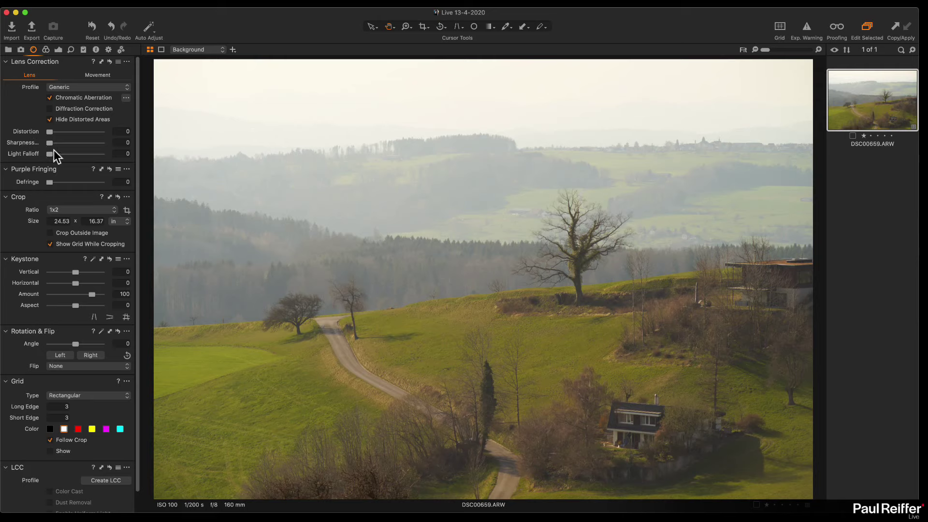
Step: Set the Sharpness Falloff correction to 121 while checking the trees at 100%, and leave Light Falloff at 0
click(178, 332)
drag(49, 143, 89, 144)
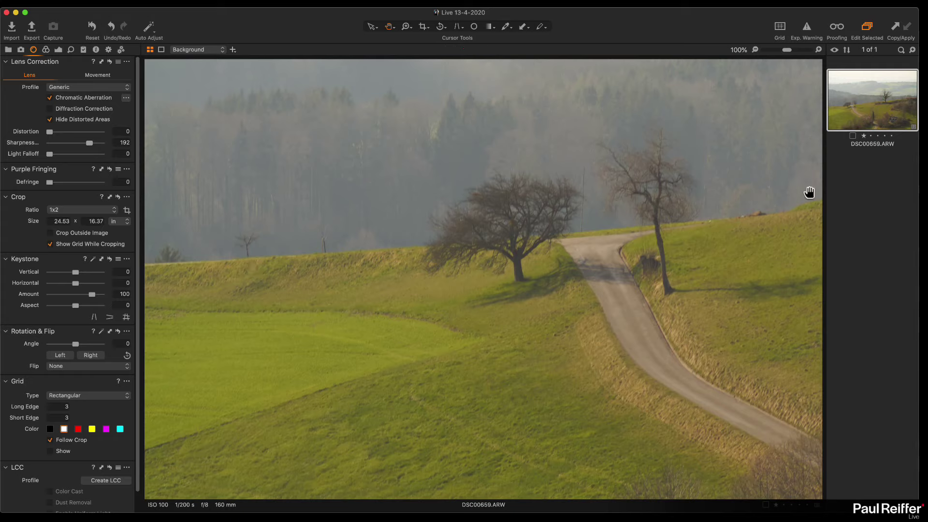
click(67, 143)
drag(68, 144, 75, 144)
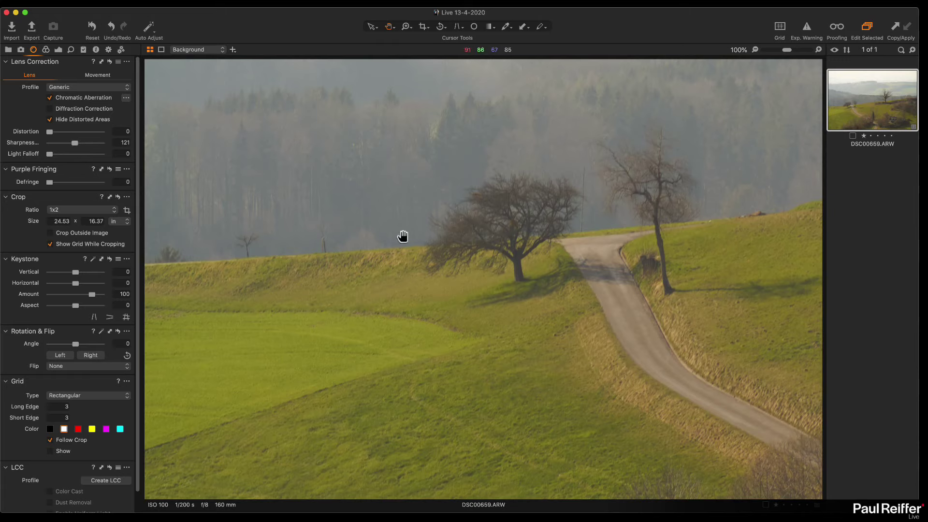
double_click(379, 234)
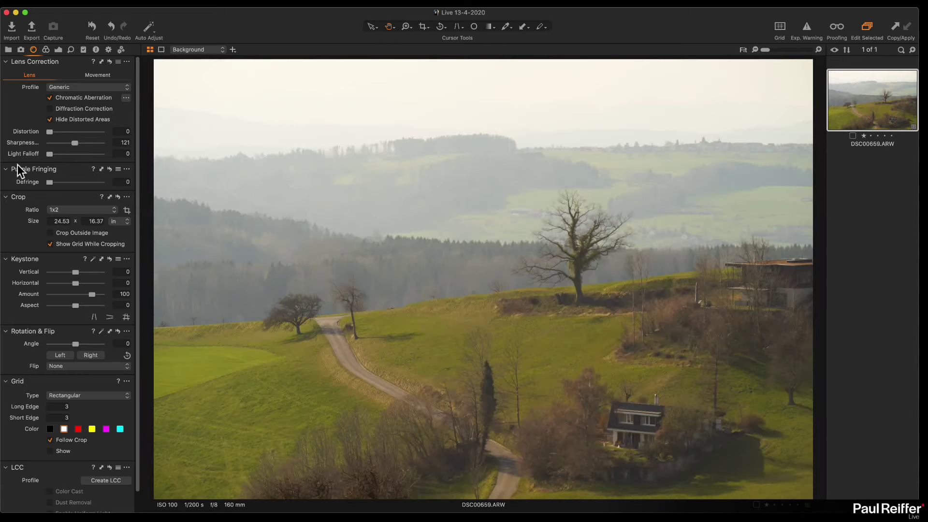
drag(50, 155, 5, 155)
Step: Try Exposure at -3.11 on the landscape to check for detail in the bright sky, and reset it
click(59, 50)
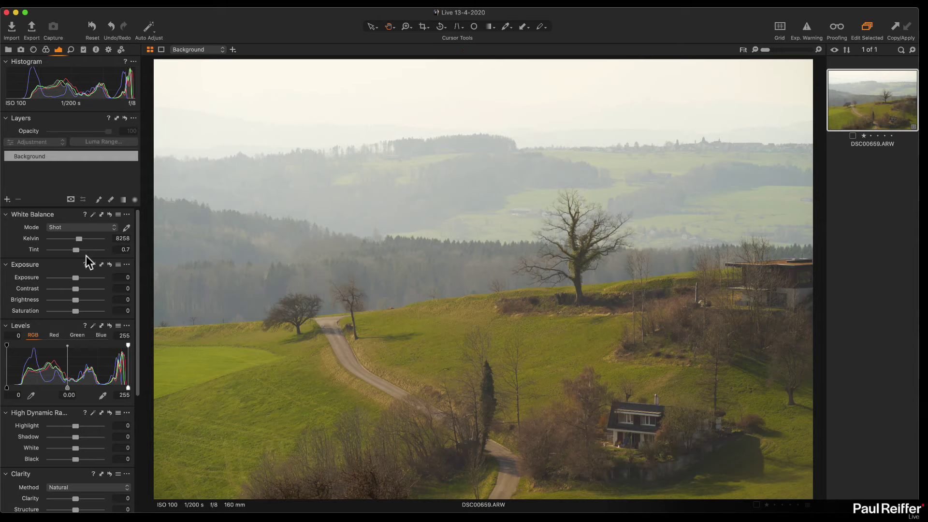
drag(76, 278, 56, 280)
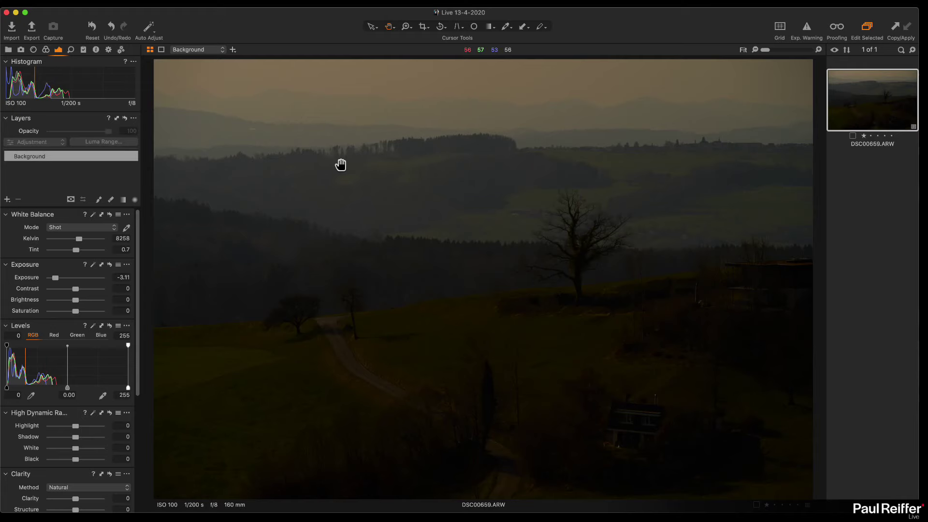
double_click(72, 277)
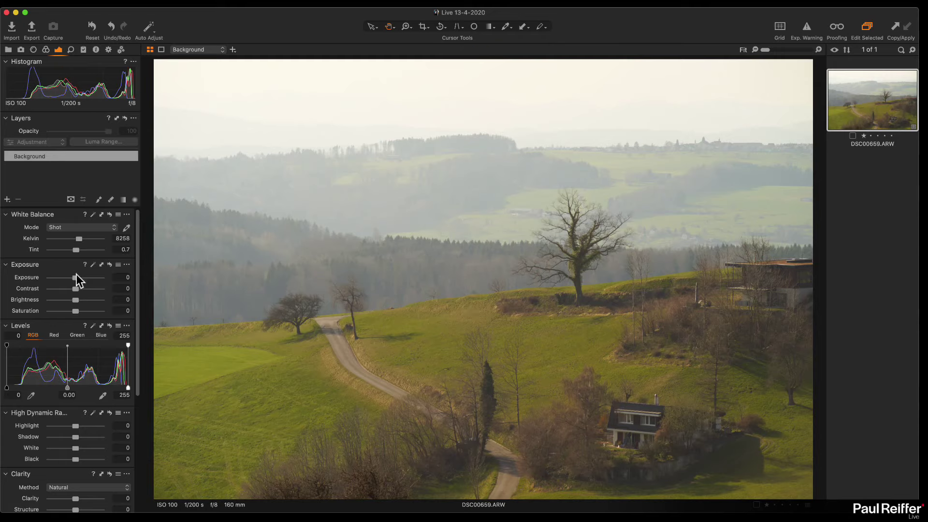
Step: Lower Exposure to -1.23 and set White Balance to Kelvin 7332 and Tint 4.1, checking the distant hills at 100%
drag(77, 274, 69, 274)
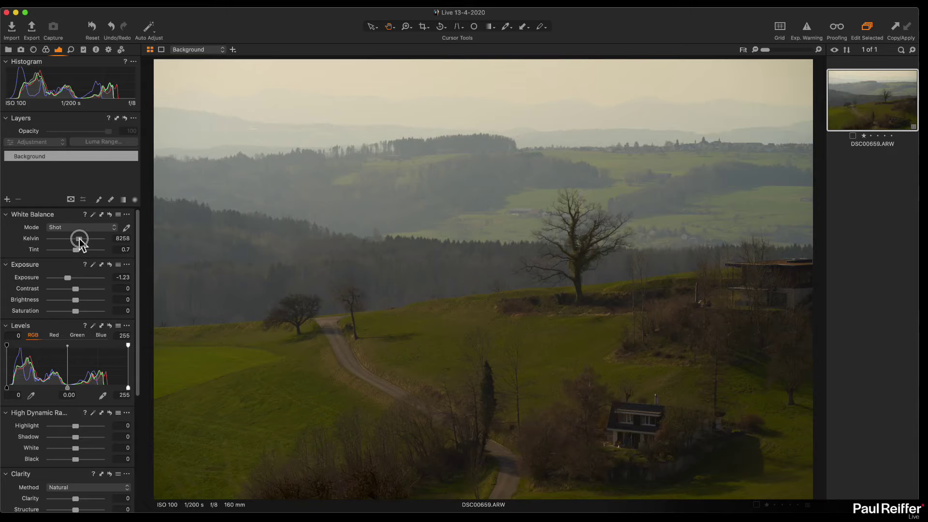
drag(80, 240, 79, 252)
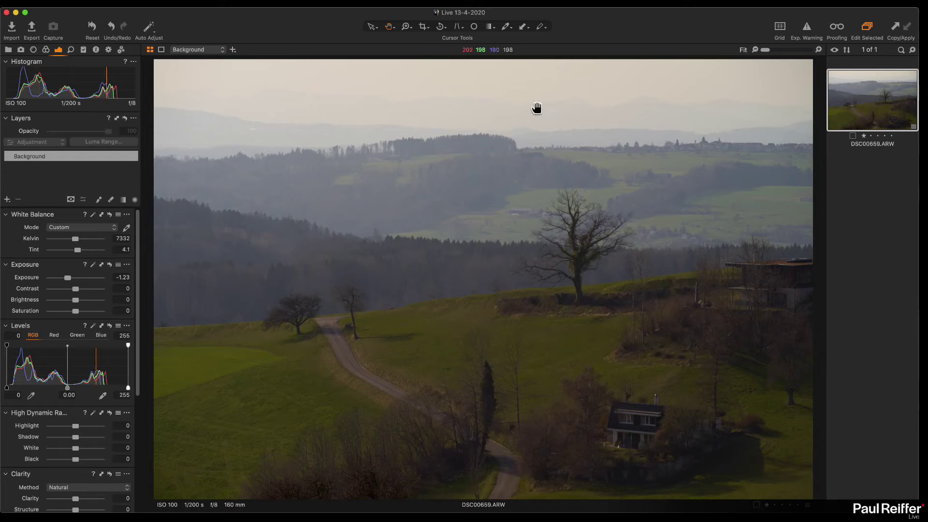
double_click(521, 158)
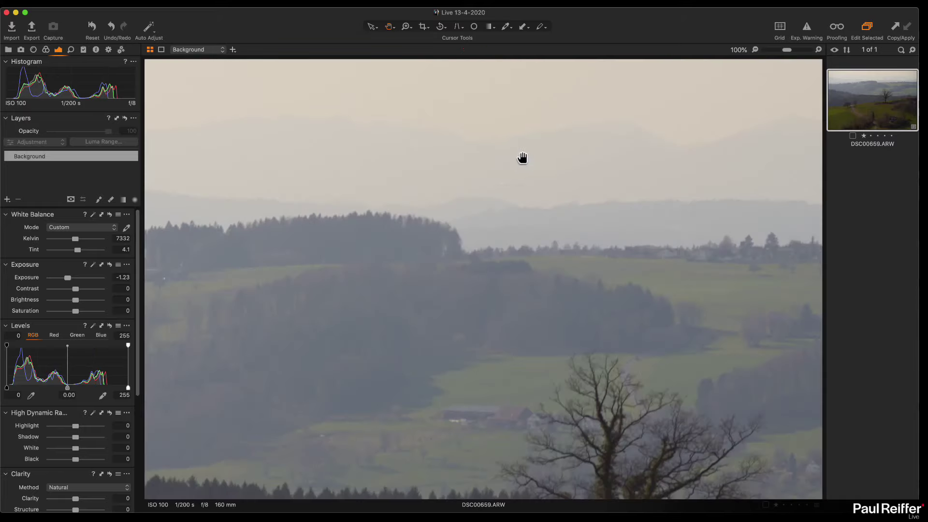
double_click(515, 180)
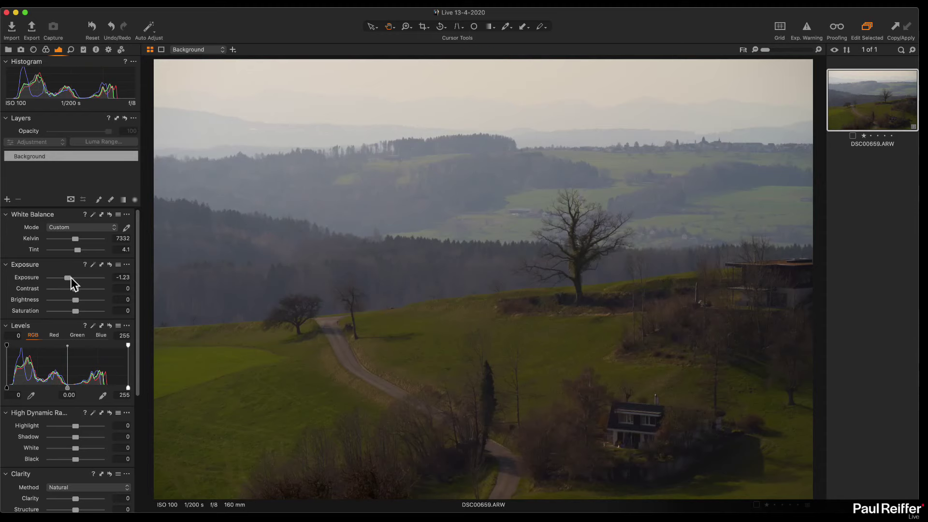
Step: Reset Exposure to 0 and recover the sky by setting High Dynamic Range Highlight to -60 and lowering White
double_click(71, 277)
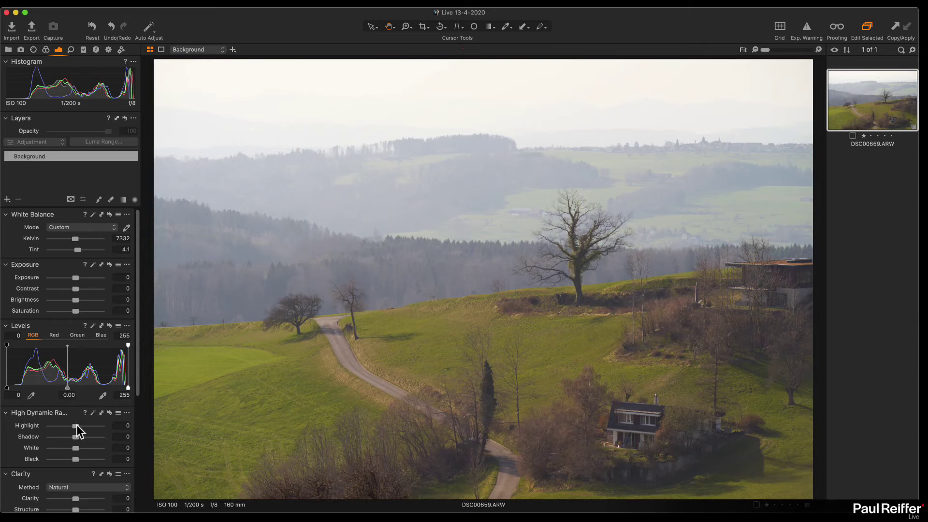
drag(76, 425, 62, 428)
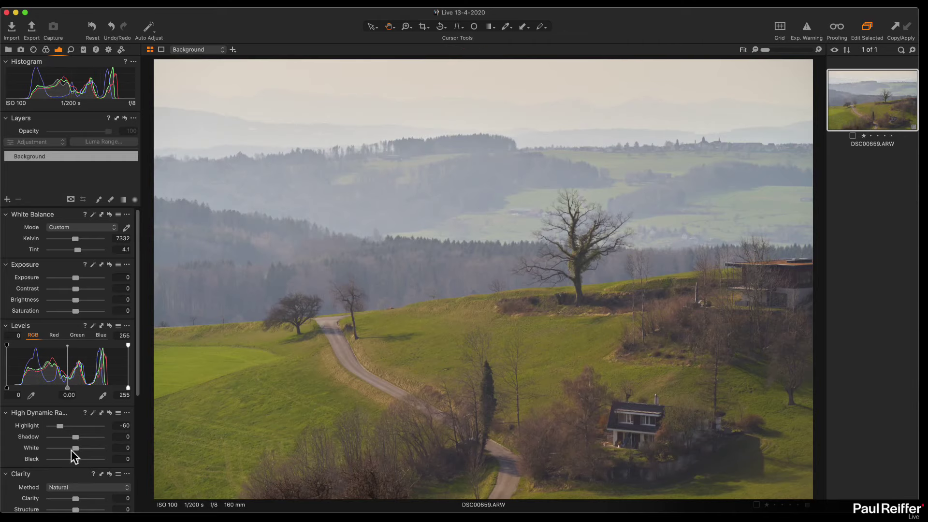
mouse_move(76, 449)
mouse_down()
mouse_move(64, 449)
mouse_move(93, 450)
mouse_move(61, 452)
mouse_up()
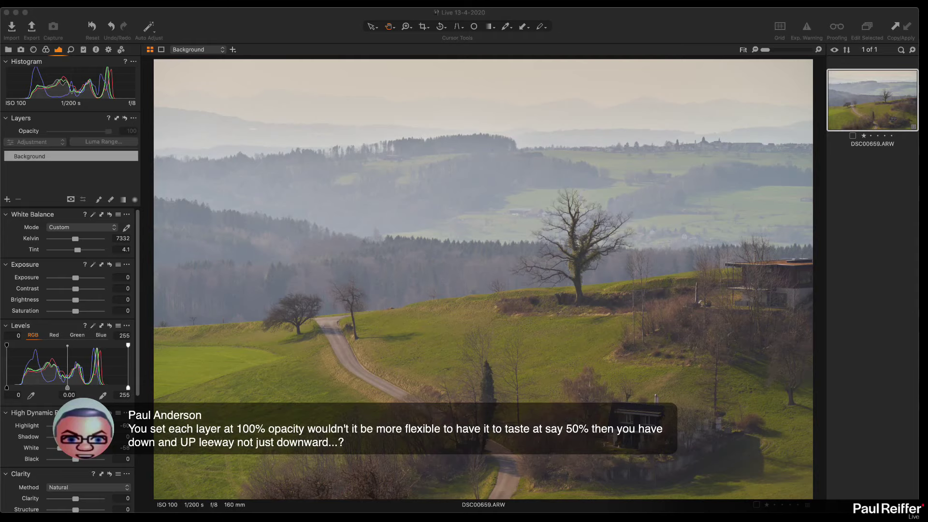
Step: Reopen the user collection with the windmill photo and show the edited variant's layers and exposure adjustments
click(8, 49)
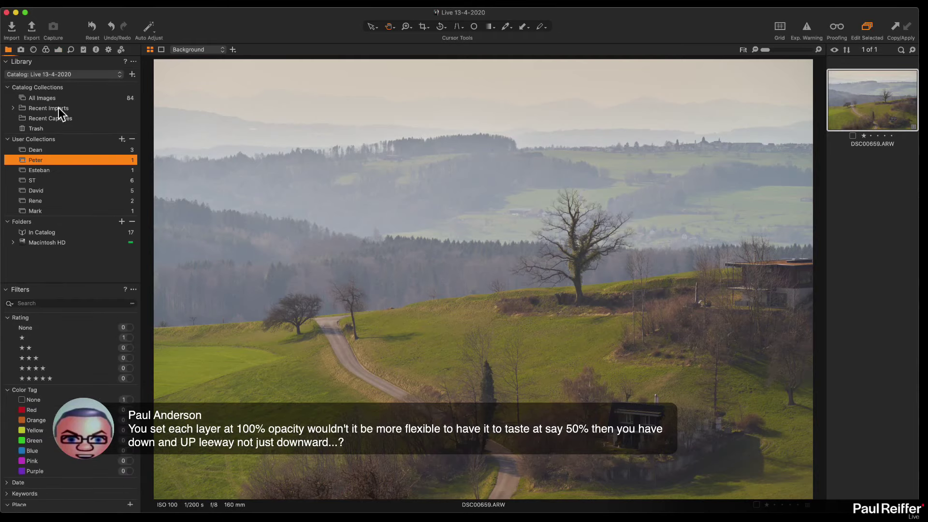
click(71, 148)
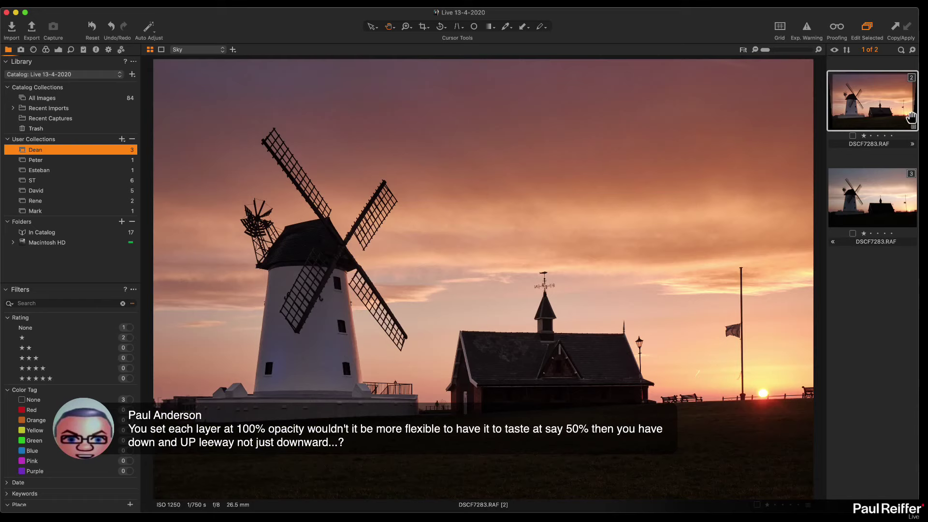
click(58, 49)
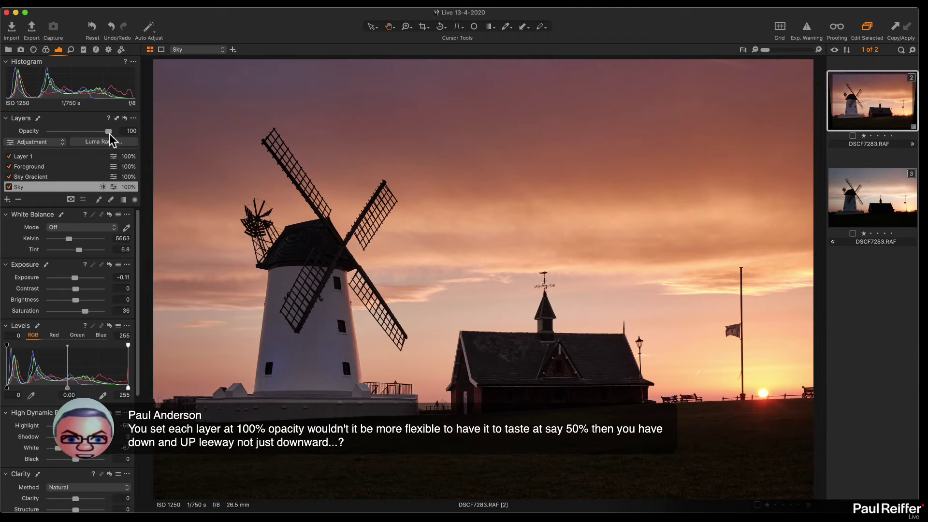
Step: Try the Sky layer's opacity at 49 and bring it back to 100
drag(108, 131, 77, 131)
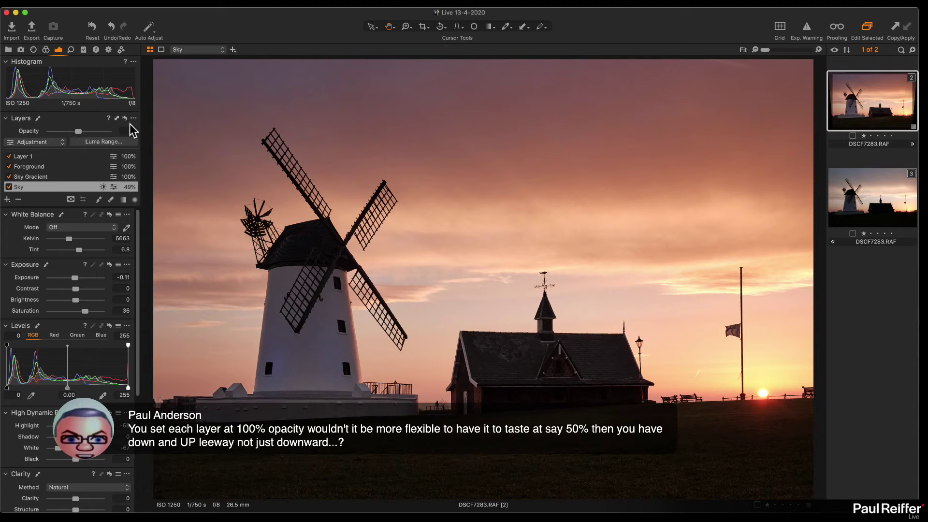
click(77, 131)
drag(78, 132, 148, 131)
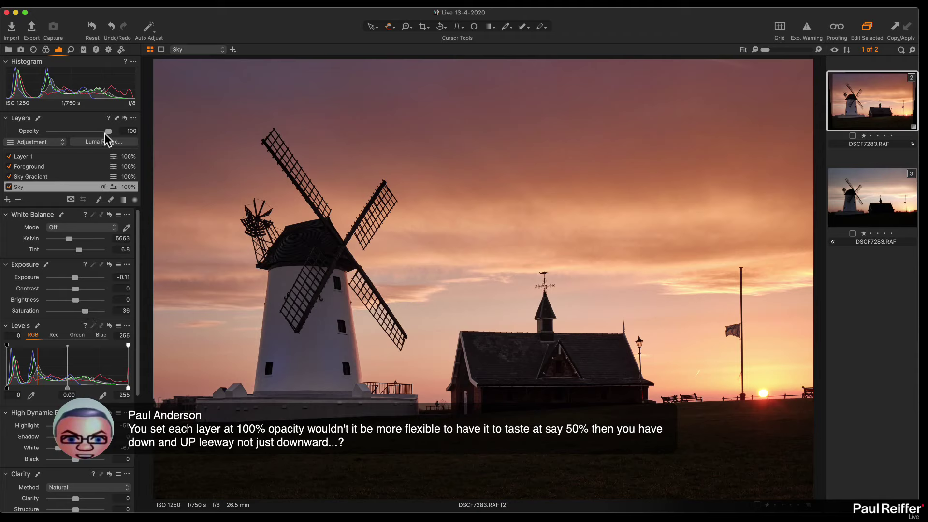
Step: Try the Sky layer at 50 opacity with Saturation 72, and restore it to 100 opacity with Saturation 37
drag(108, 130, 78, 131)
drag(90, 313, 95, 312)
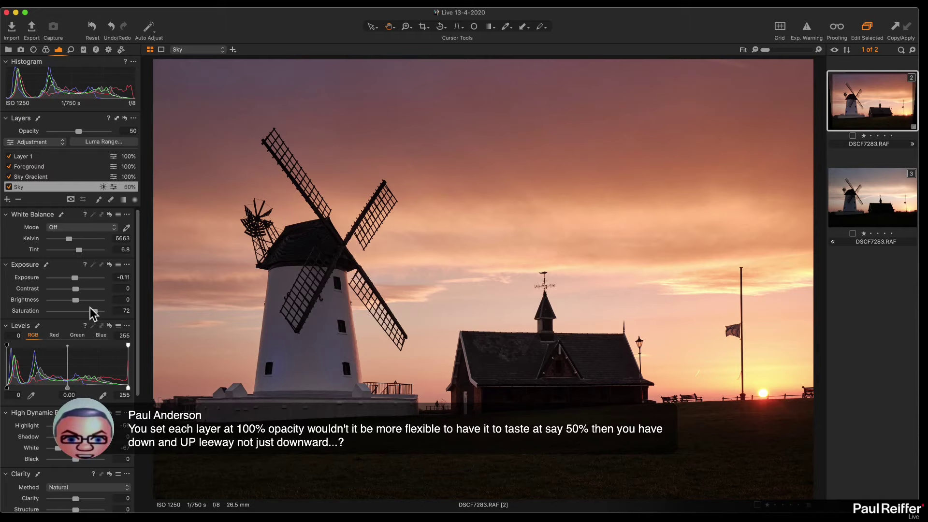
mouse_move(80, 132)
mouse_down()
mouse_move(112, 133)
mouse_move(81, 136)
mouse_up()
drag(95, 312, 86, 312)
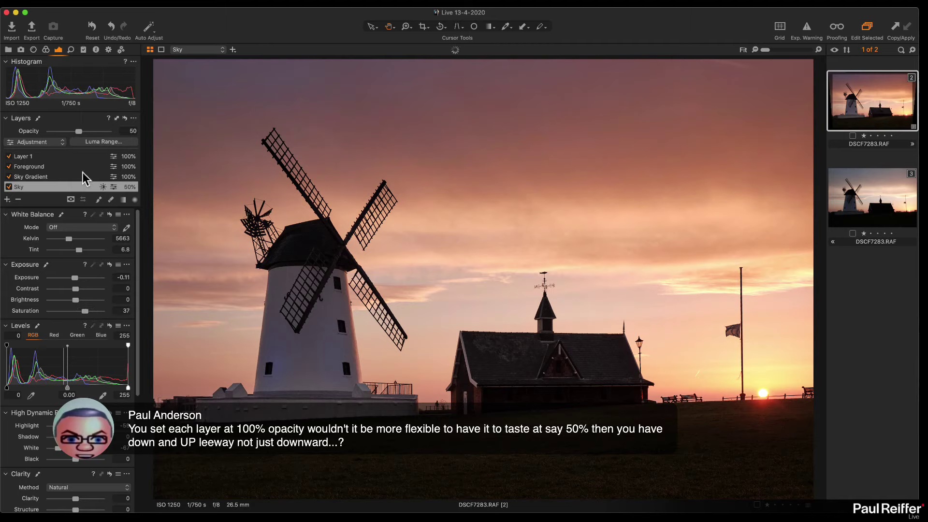
drag(78, 132, 137, 130)
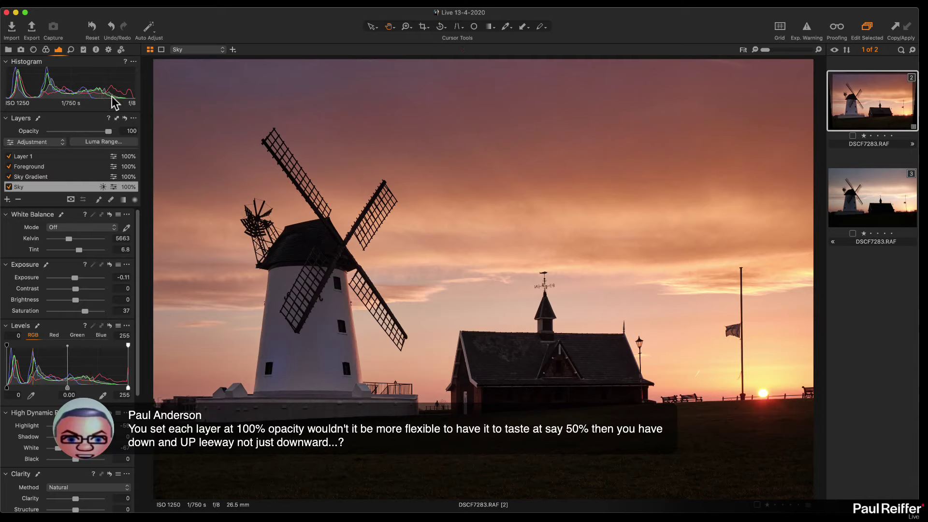
Step: Open the user collection with the hazy landscape, try High Dynamic Range Black at 43 and reset it
click(8, 49)
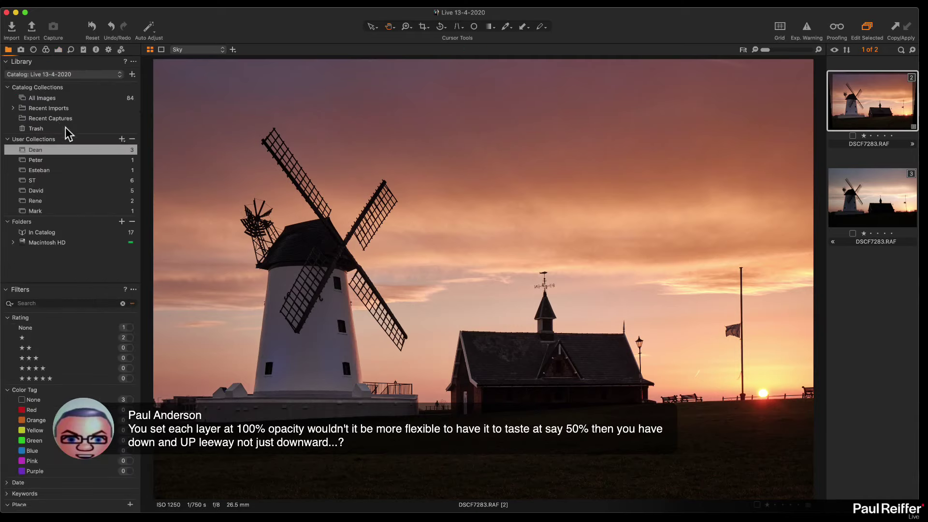
click(84, 161)
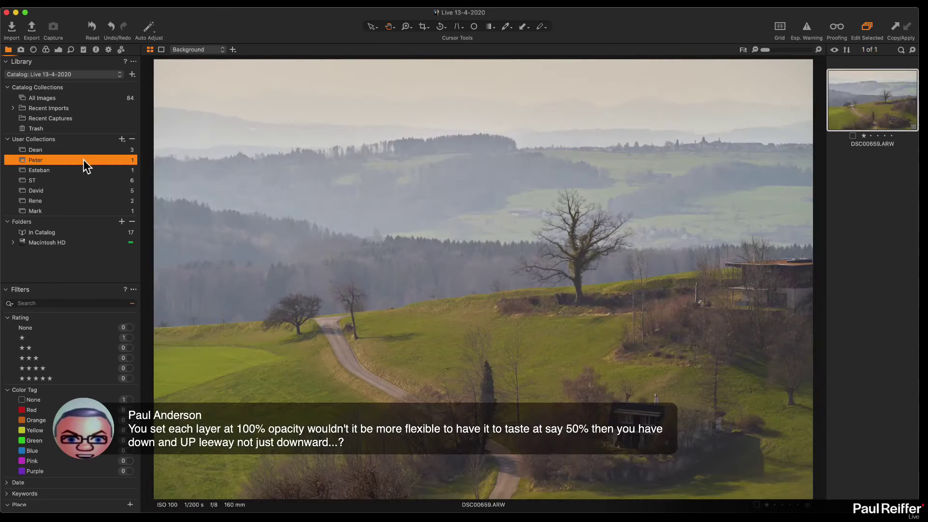
click(59, 50)
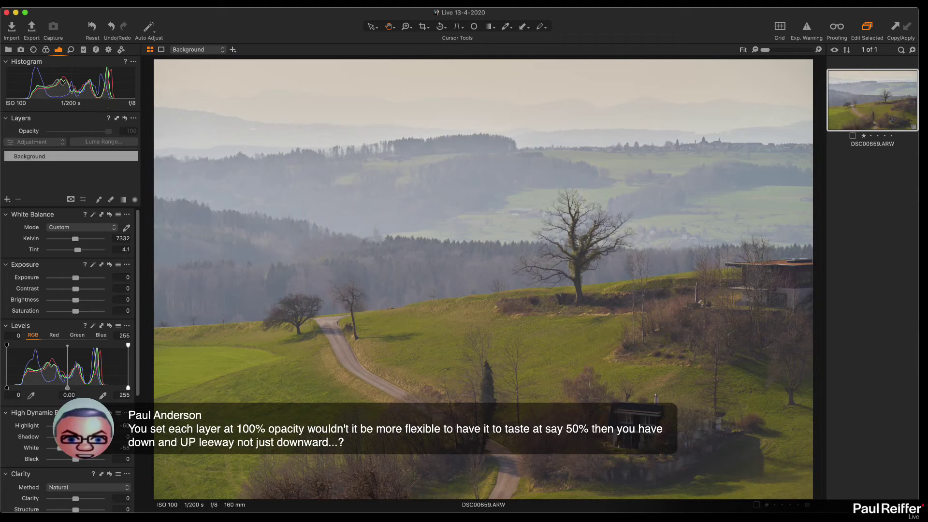
drag(75, 436, 87, 459)
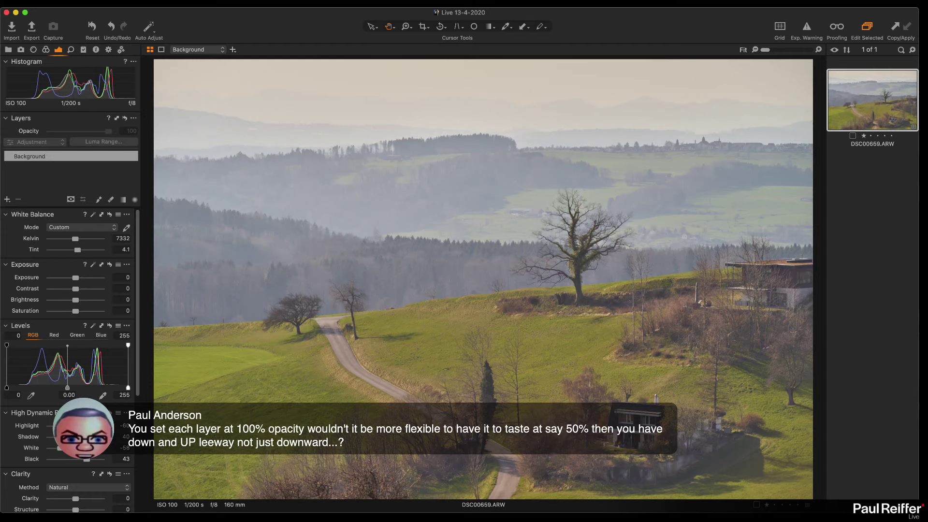
double_click(87, 458)
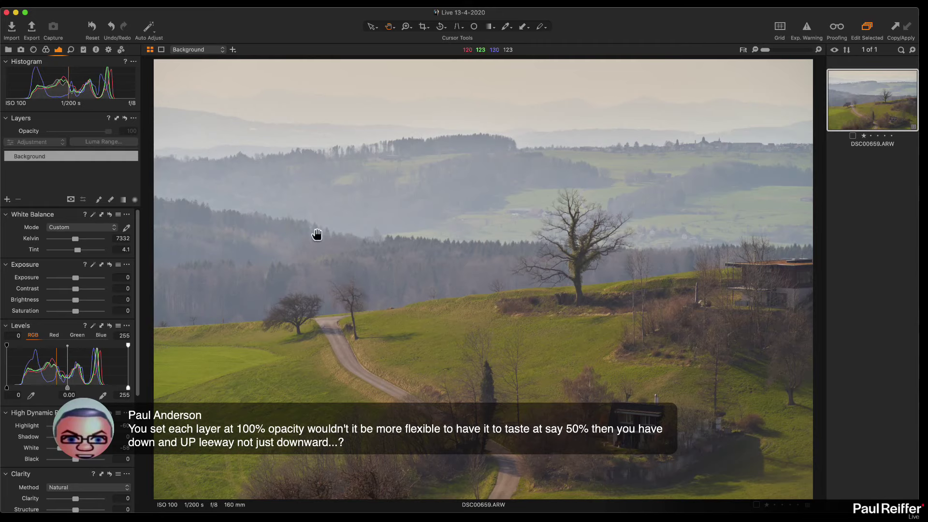
Step: Add a filled adjustment layer, try it at 51 opacity with Clarity 83, and settle on 100 opacity with Clarity 45
click(7, 199)
click(50, 212)
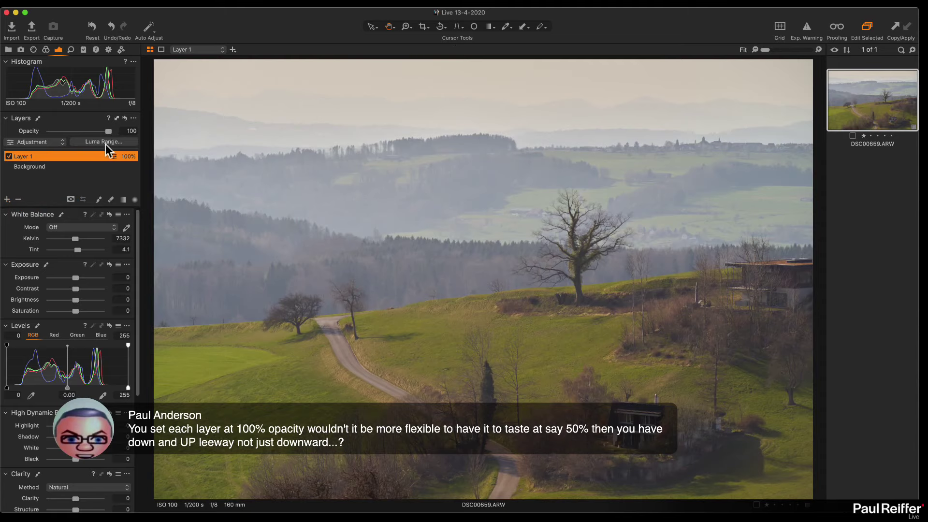
drag(103, 133, 79, 131)
click(79, 131)
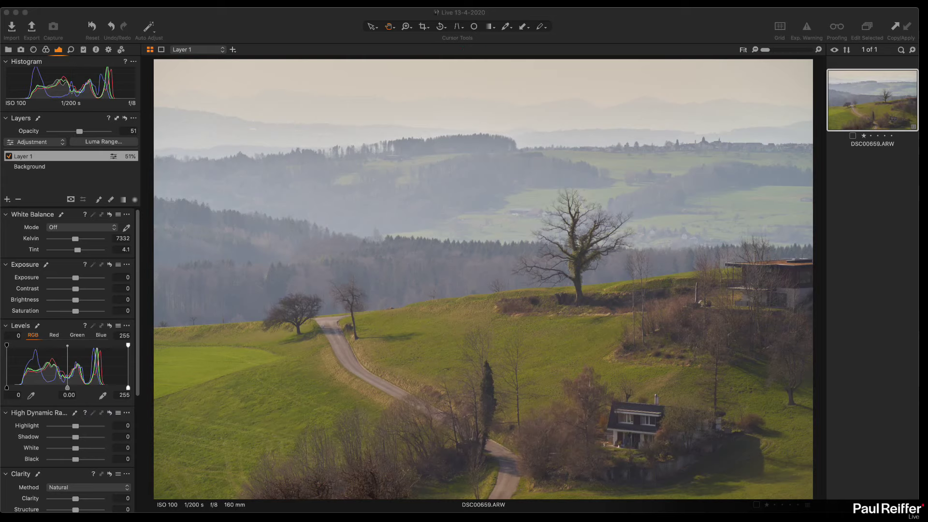
drag(75, 498, 97, 500)
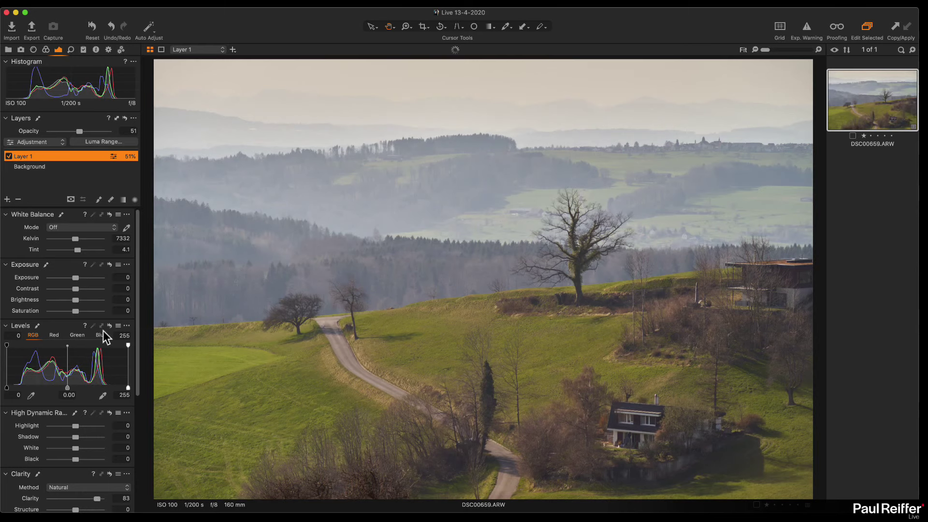
drag(79, 131, 145, 128)
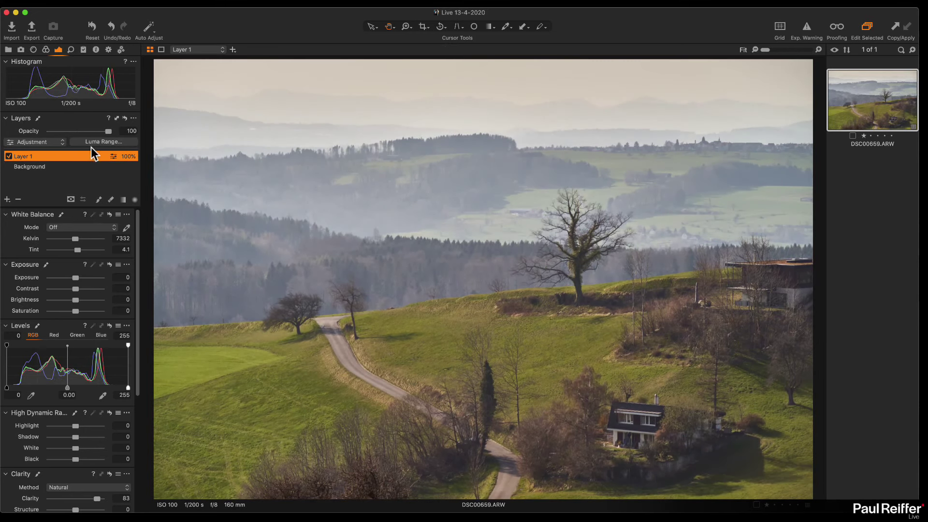
drag(99, 498, 89, 498)
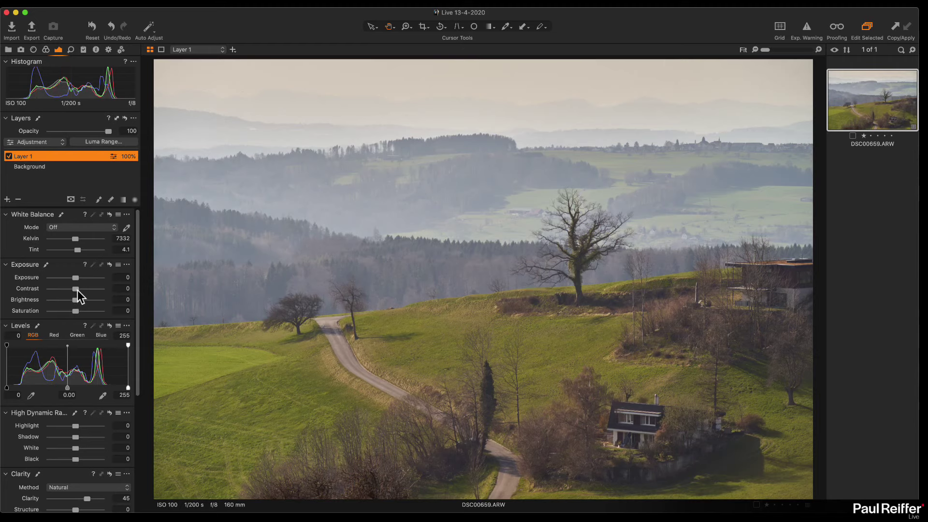
Step: Try the filled layer's Contrast at 50, return it to 0, and set it to 12
drag(77, 288, 105, 292)
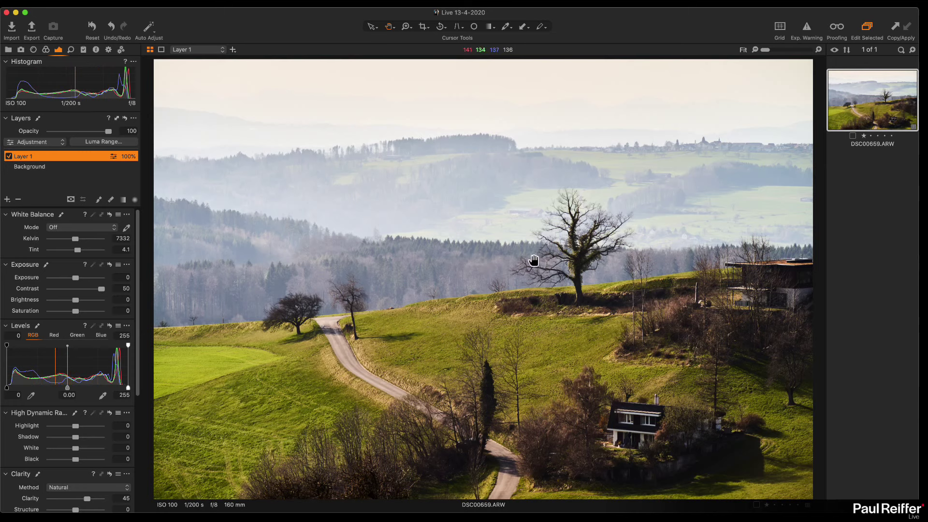
drag(101, 290, 75, 291)
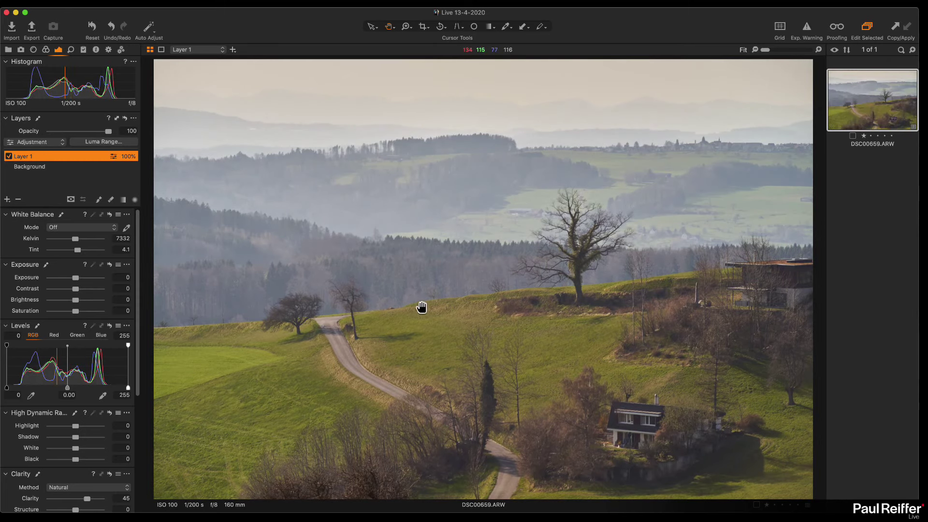
drag(77, 289, 84, 290)
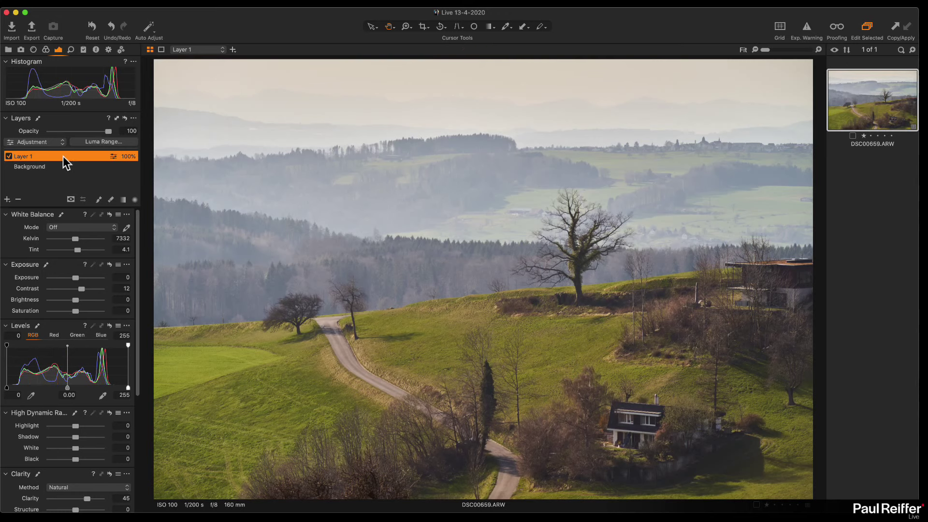
Step: Rename the filled layer as Clarity
double_click(26, 156)
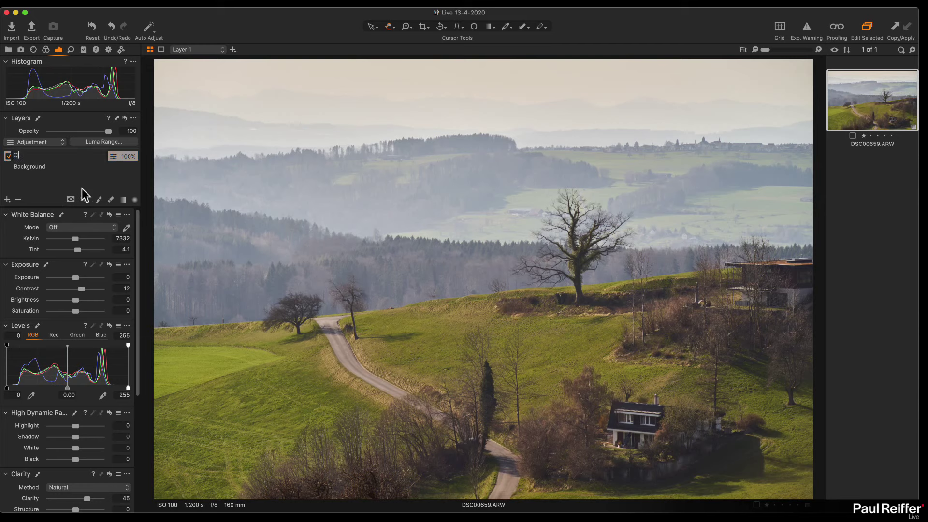
text(Clarity)
key(Return)
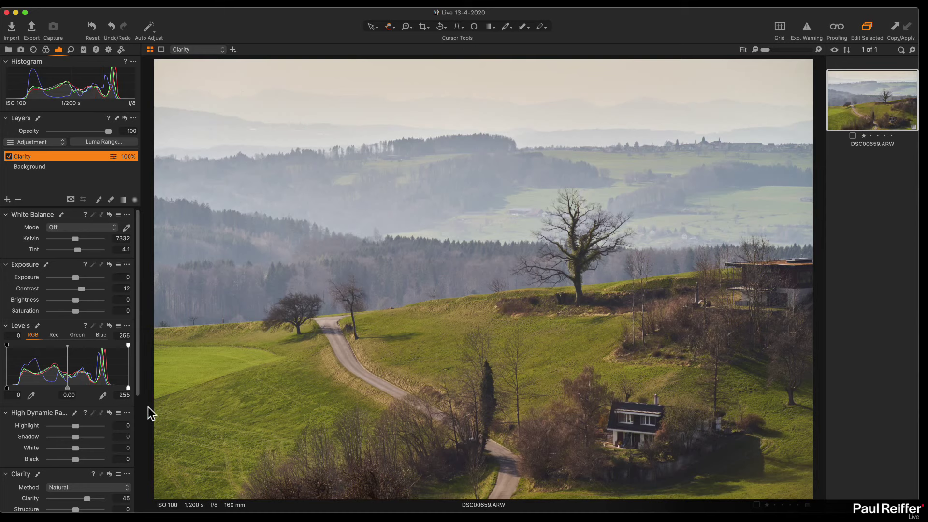
Step: Add a new empty layer above the Clarity layer and name it Foreground
click(7, 200)
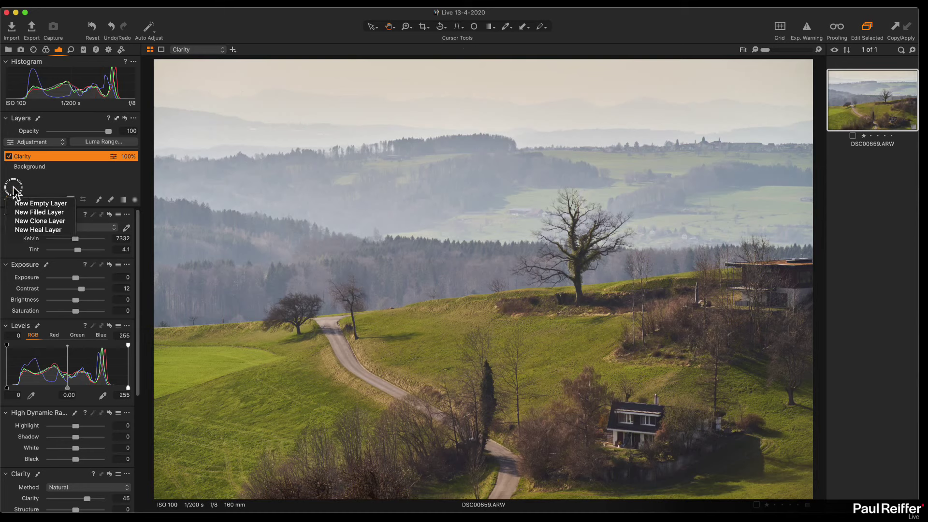
click(22, 204)
double_click(24, 156)
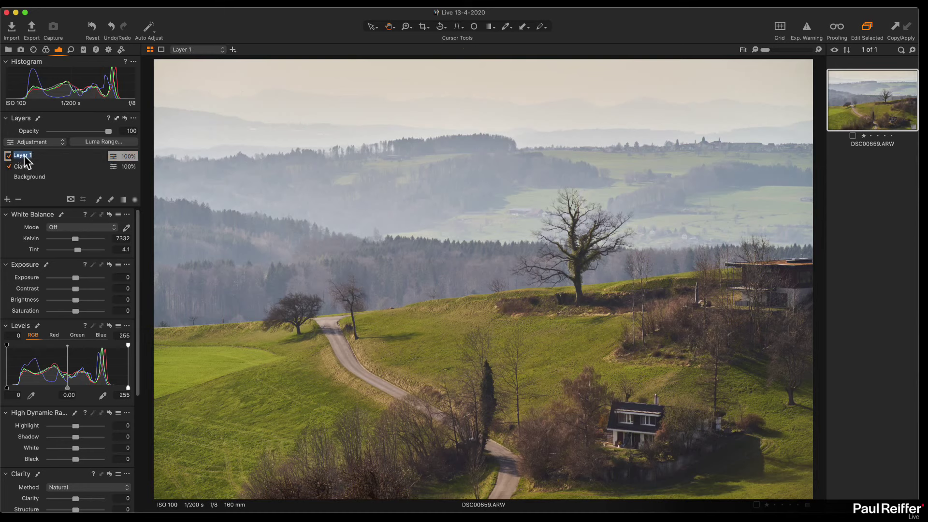
text(Foreground)
key(Return)
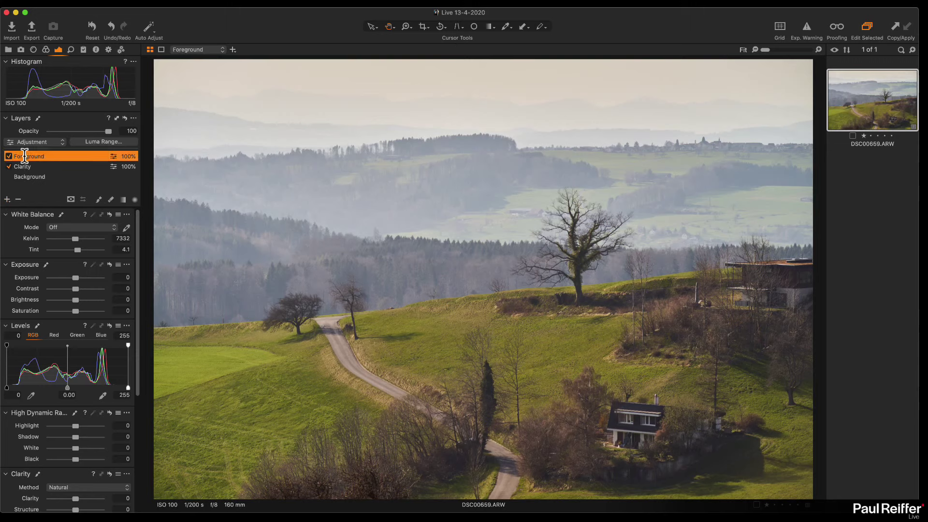
Step: Mask the Foreground layer with a slightly tilted linear gradient covering the hillside up to the tree line, and hide the mask overlay
click(124, 199)
drag(487, 371, 481, 233)
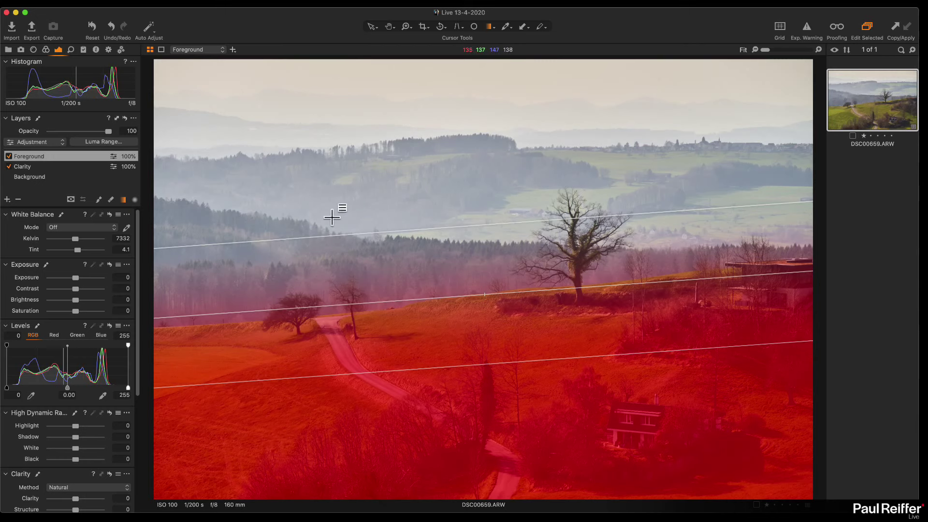
key(m)
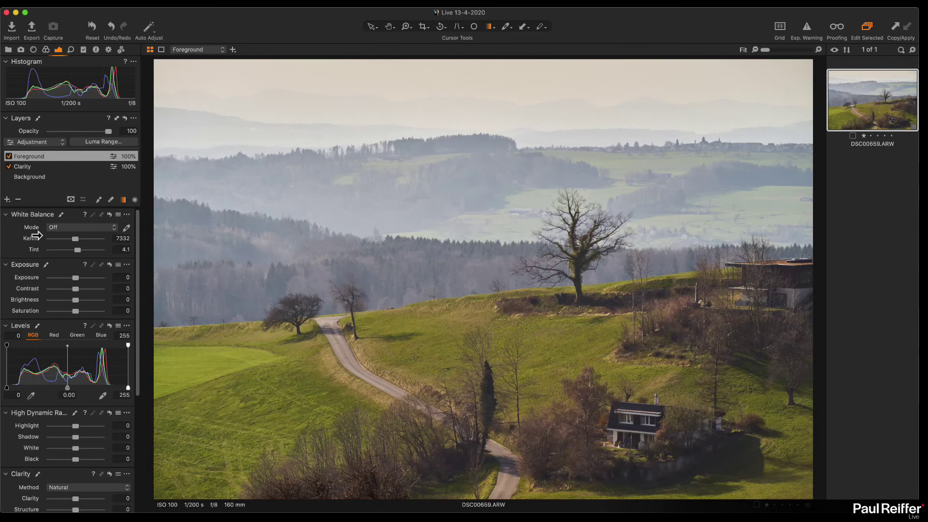
Step: Show the Color Editor for the Foreground layer and select the green range in Basic mode
click(47, 50)
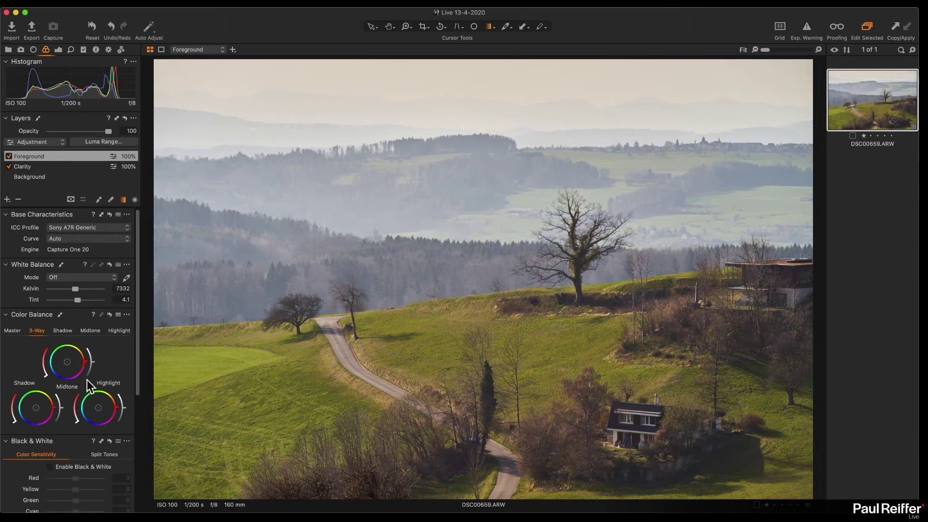
scroll(48, 354, down, 8)
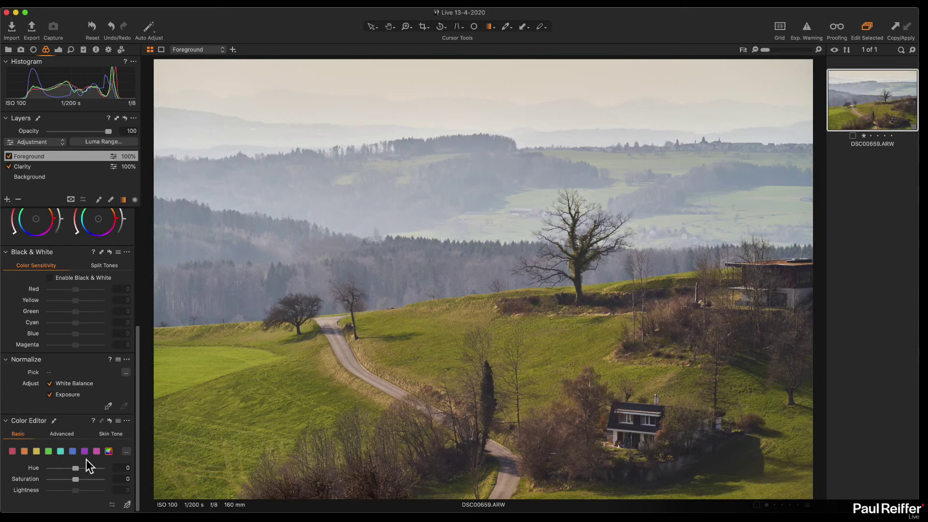
click(49, 452)
click(127, 421)
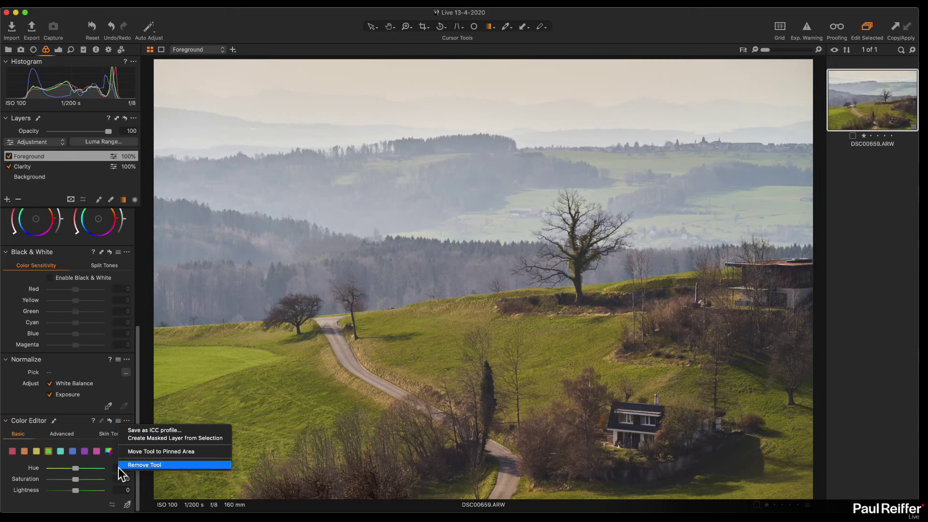
click(77, 422)
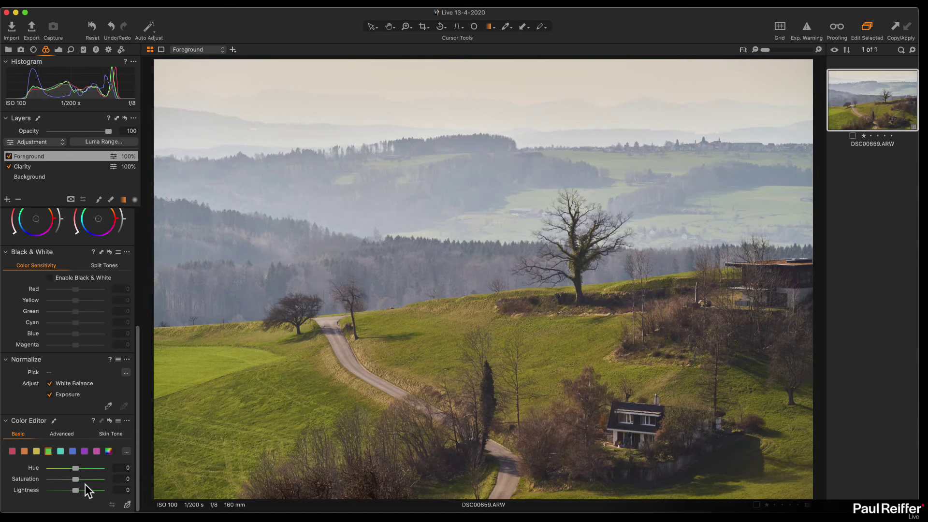
Step: Try sampling the grass in the Color Editor's Advanced mode and widen the picked range further into green
click(62, 434)
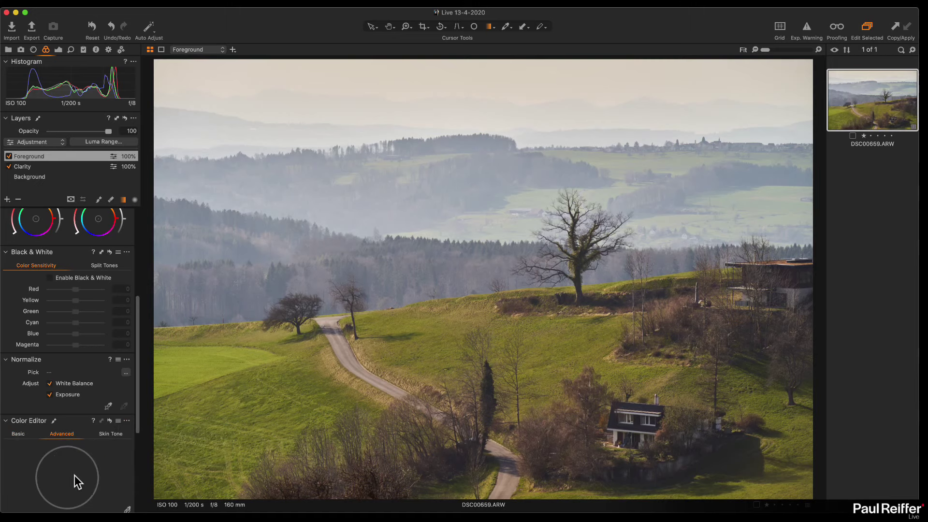
scroll(97, 478, down, 1)
click(127, 503)
click(290, 366)
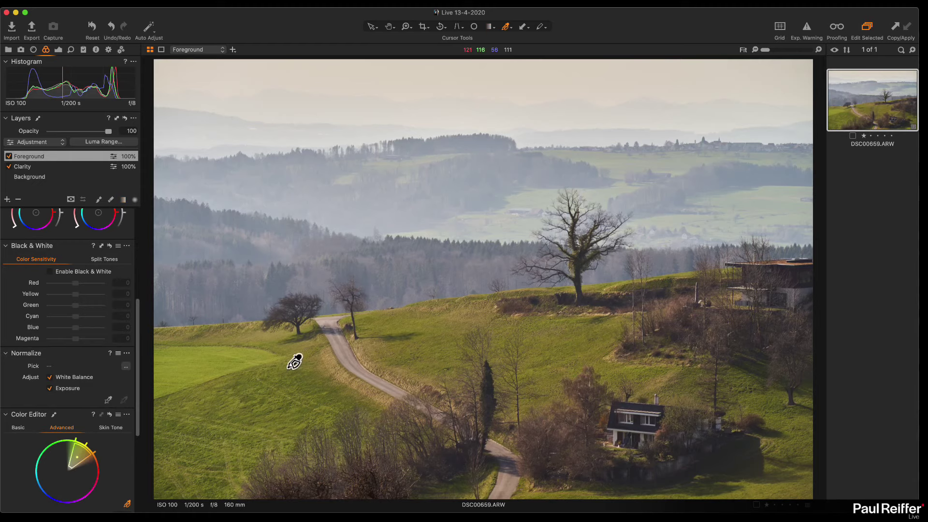
drag(74, 447, 45, 443)
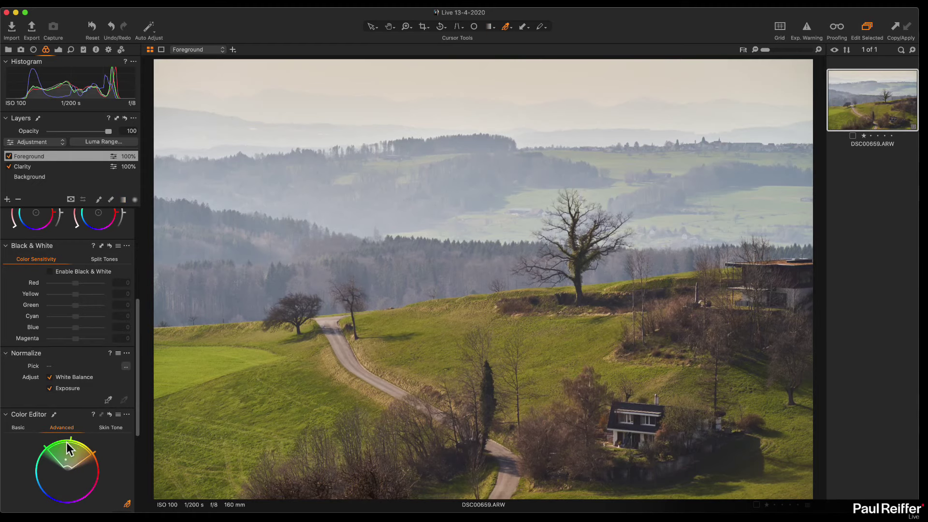
Step: Adjust the grass's yellow range in Basic mode to Hue 5.5, Saturation 3.9 and Lightness -10, and compare with the Foreground layer off and on
click(17, 427)
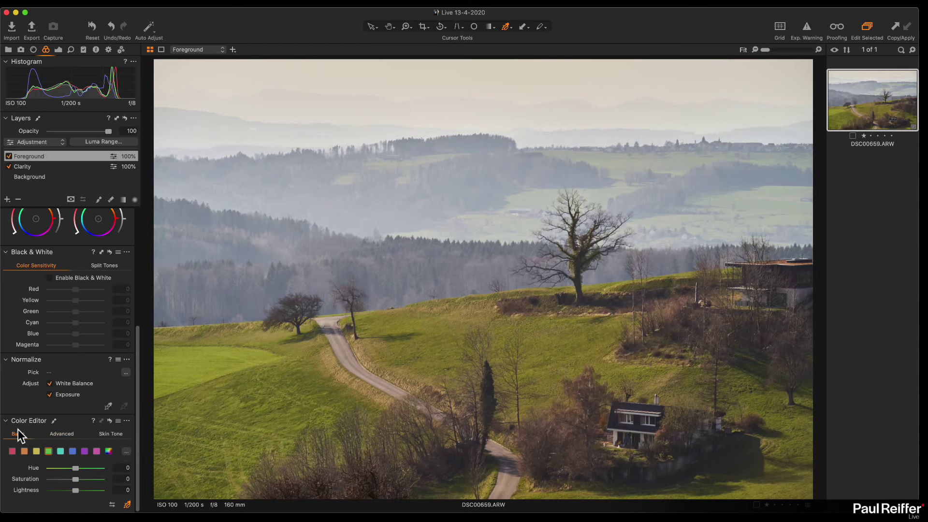
click(128, 504)
drag(417, 356, 526, 468)
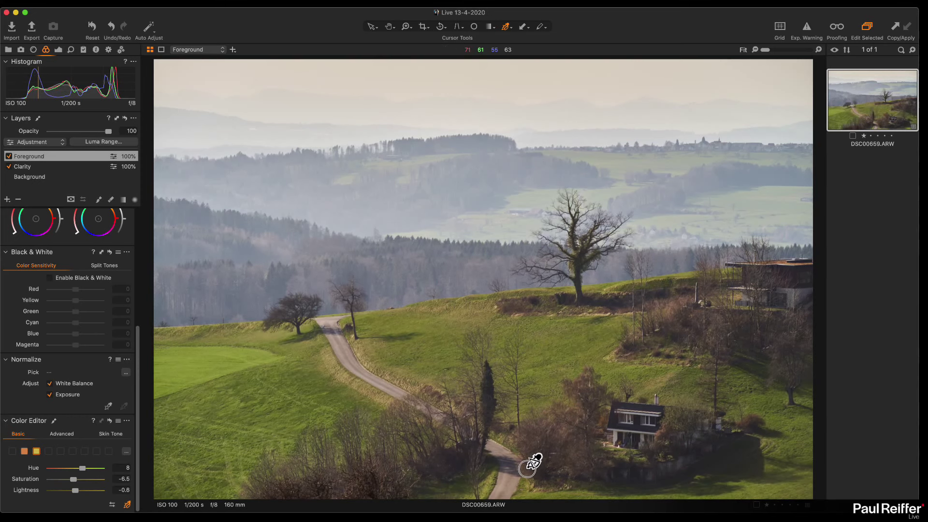
drag(528, 467, 545, 449)
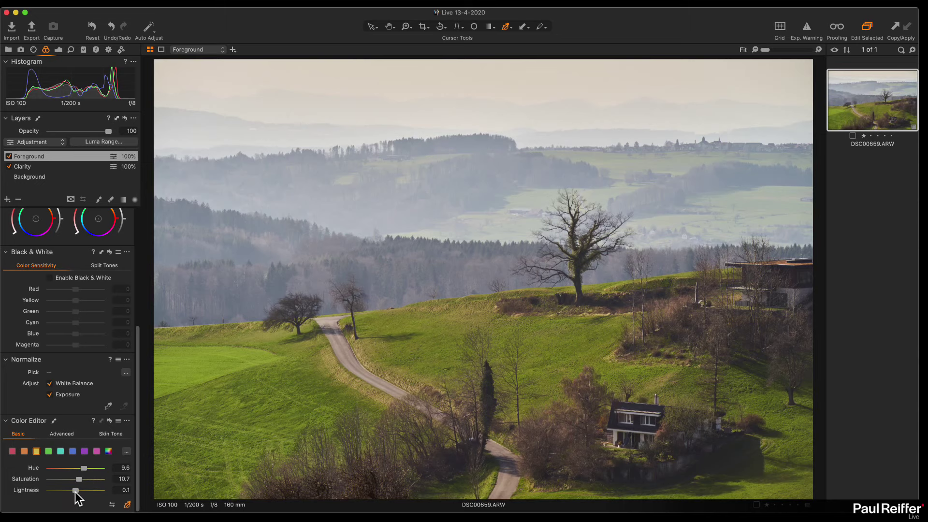
drag(76, 494, 71, 494)
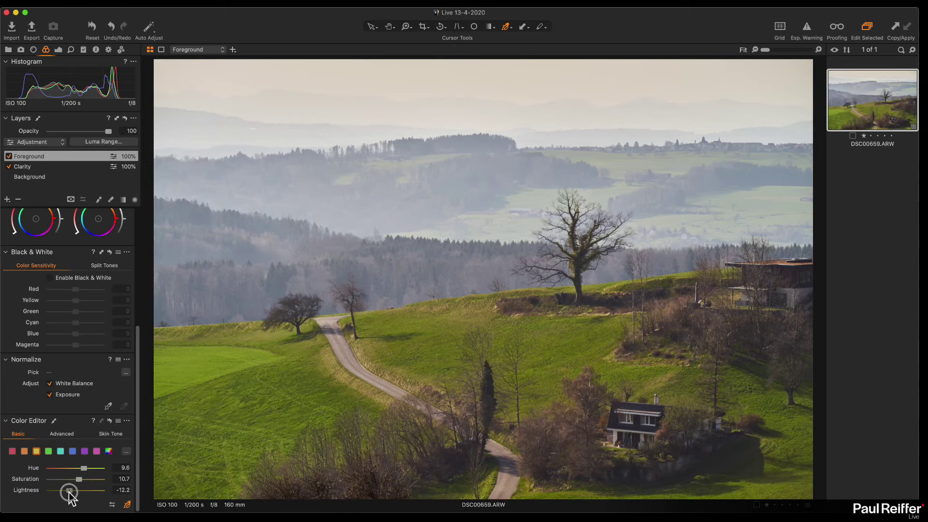
mouse_move(79, 479)
mouse_down()
mouse_move(80, 468)
mouse_move(70, 492)
mouse_up()
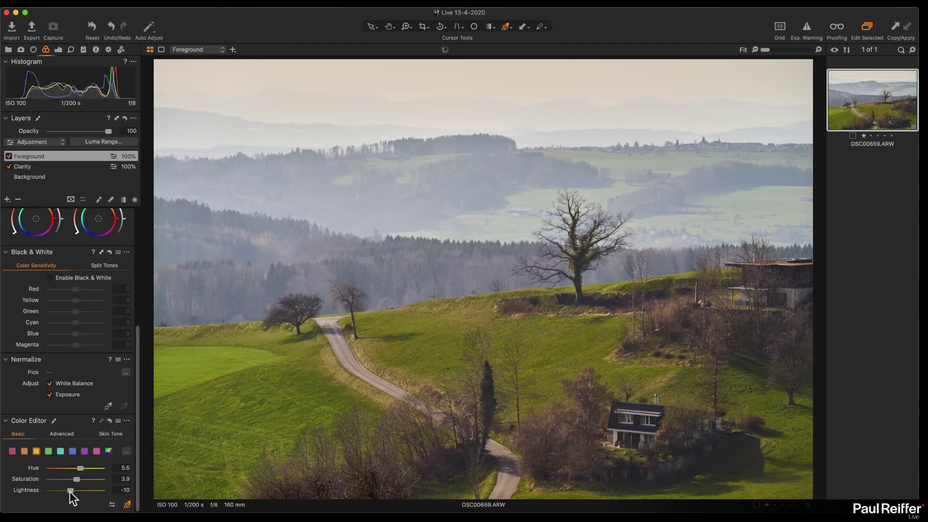
click(8, 157)
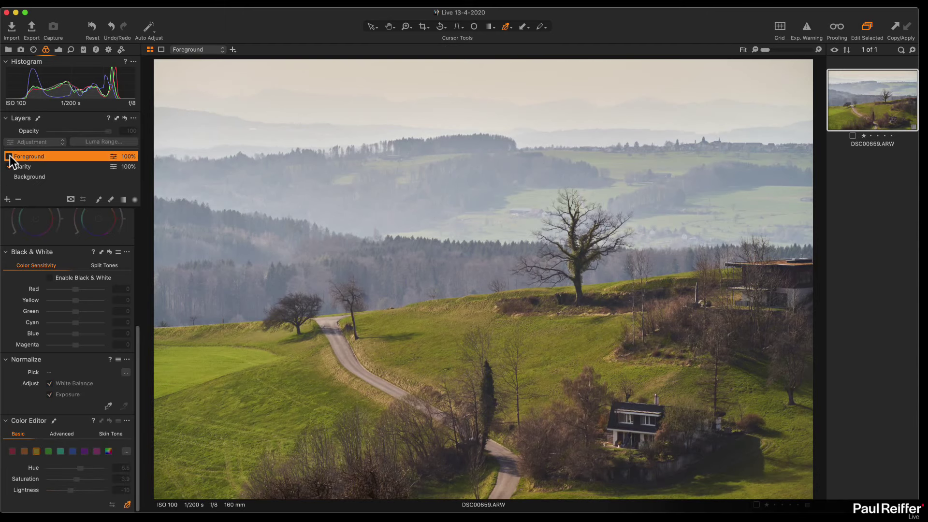
click(8, 156)
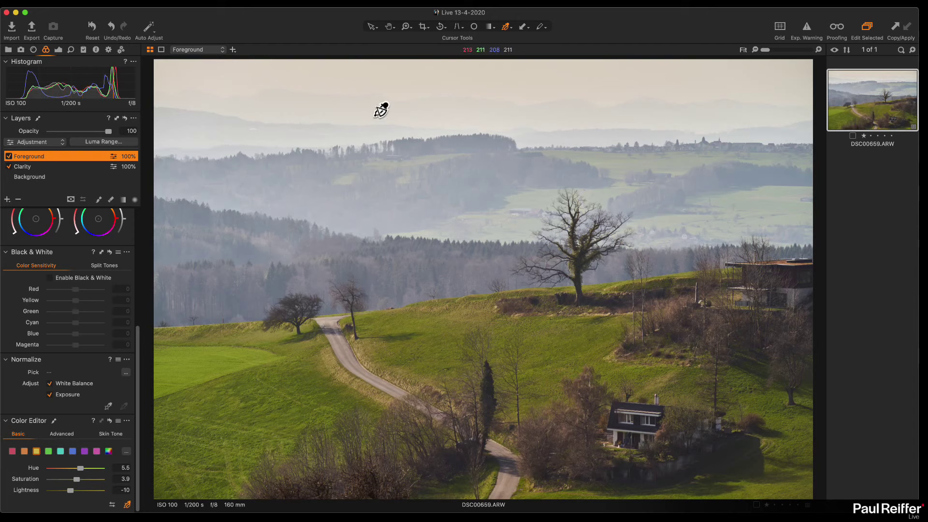
Step: Add a new adjustment layer above Foreground and name it Sky
click(8, 199)
double_click(23, 155)
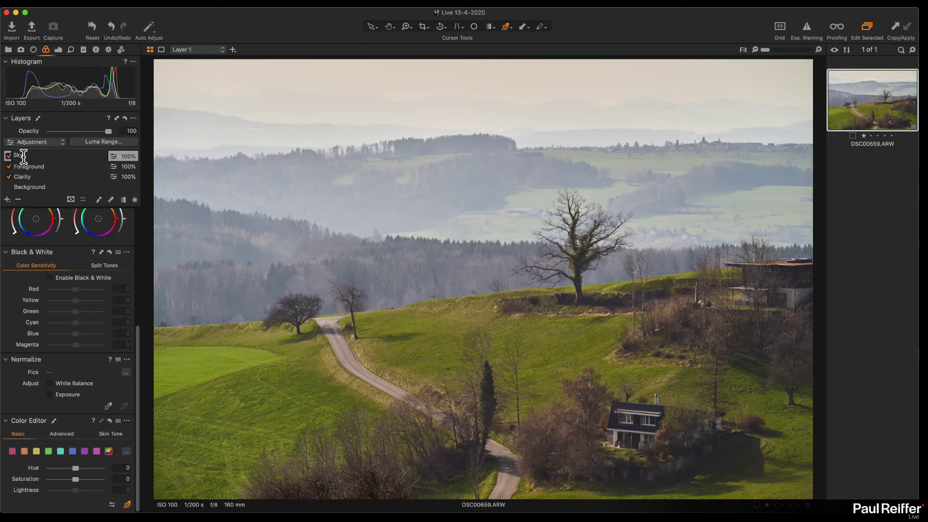
key(Return)
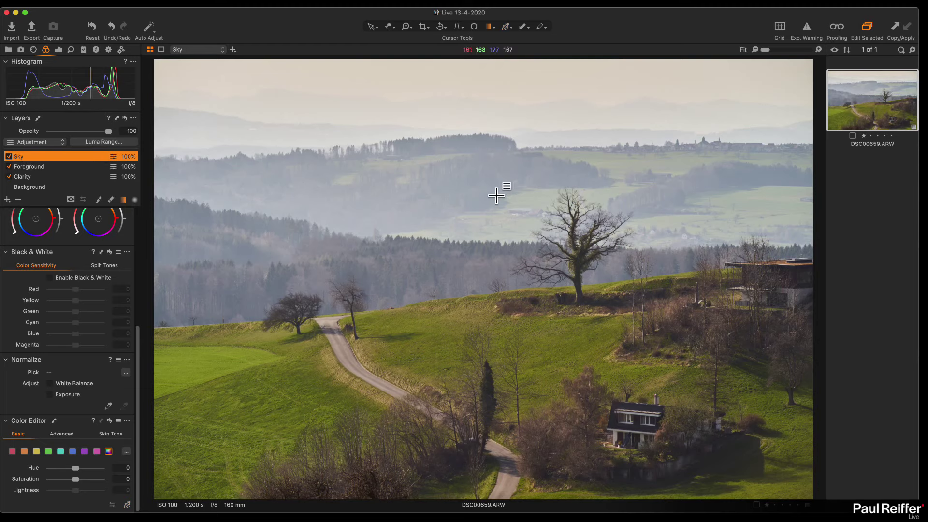
Step: Mask the Sky layer with a slightly tilted linear gradient from the sky down to the hillside edge, tighten its lower falloff, and hide the overlay
drag(430, 87, 455, 332)
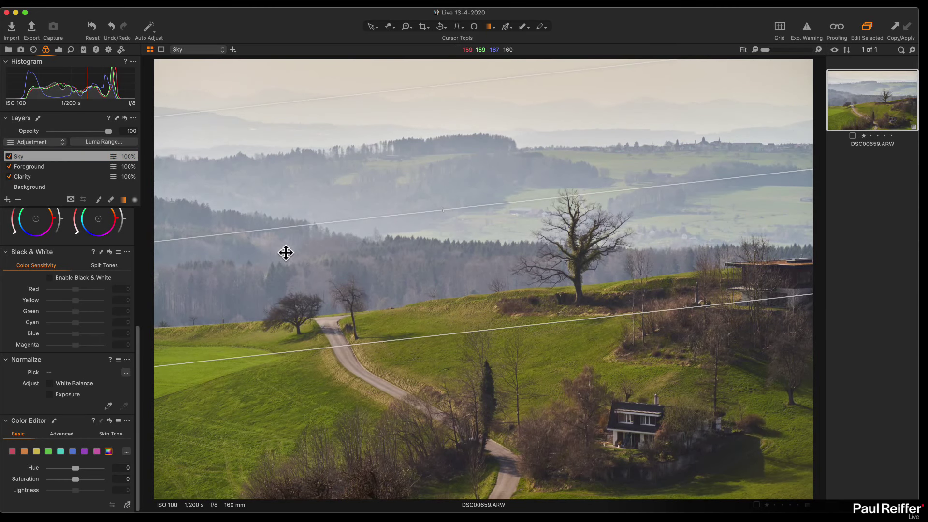
key(m)
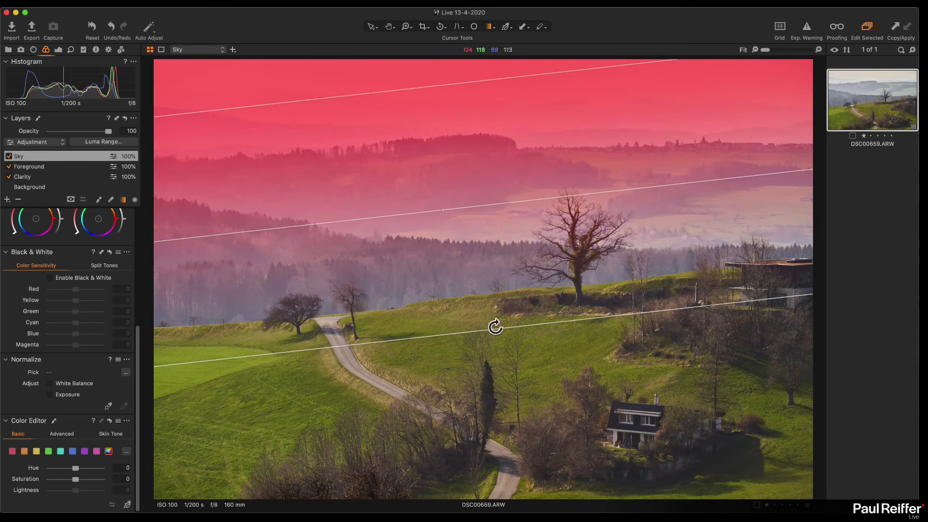
drag(490, 329, 488, 264)
drag(480, 193, 469, 247)
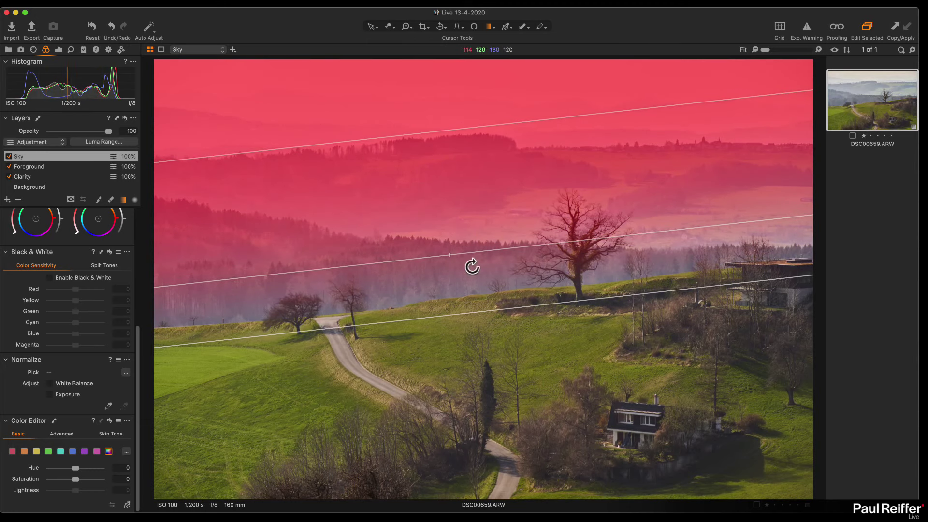
key(m)
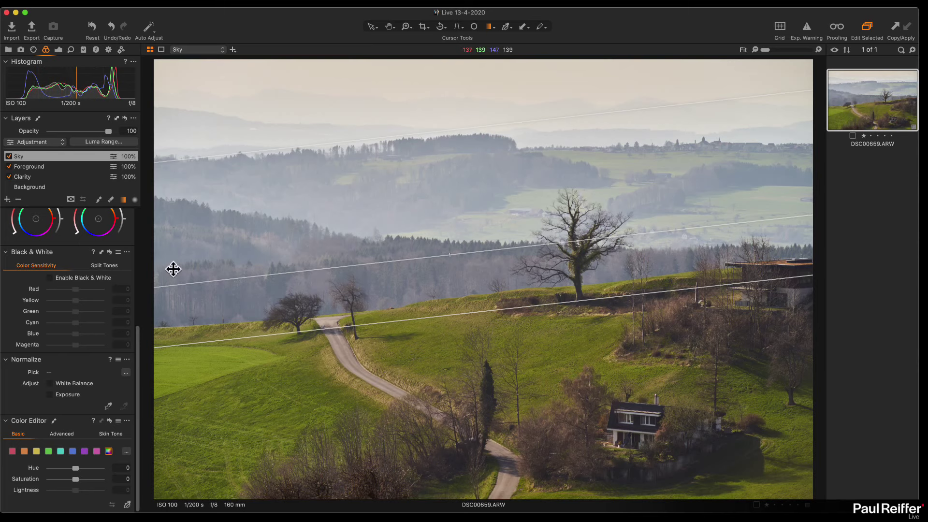
Step: Set the Sky layer's Clarity to 47 and Structure to 38, and inspect the hazy distant hills at 100%
scroll(56, 378, up, 6)
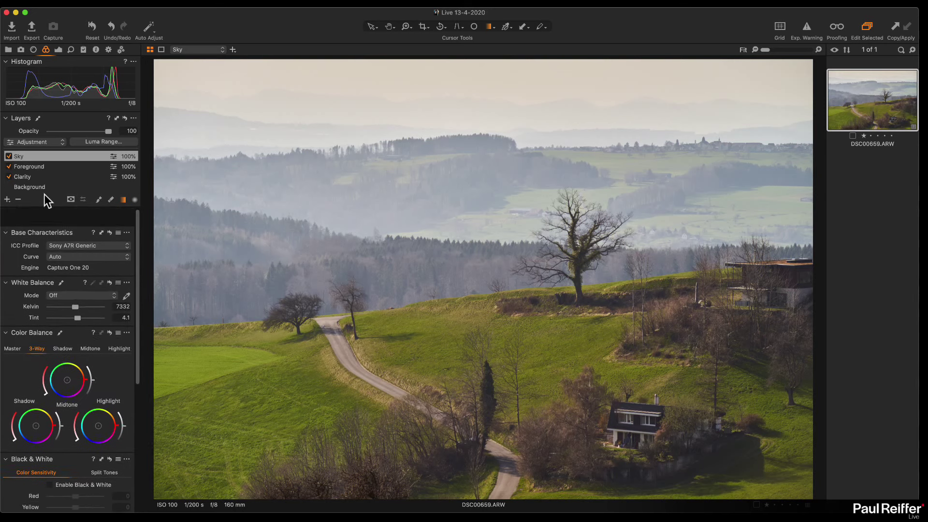
click(59, 50)
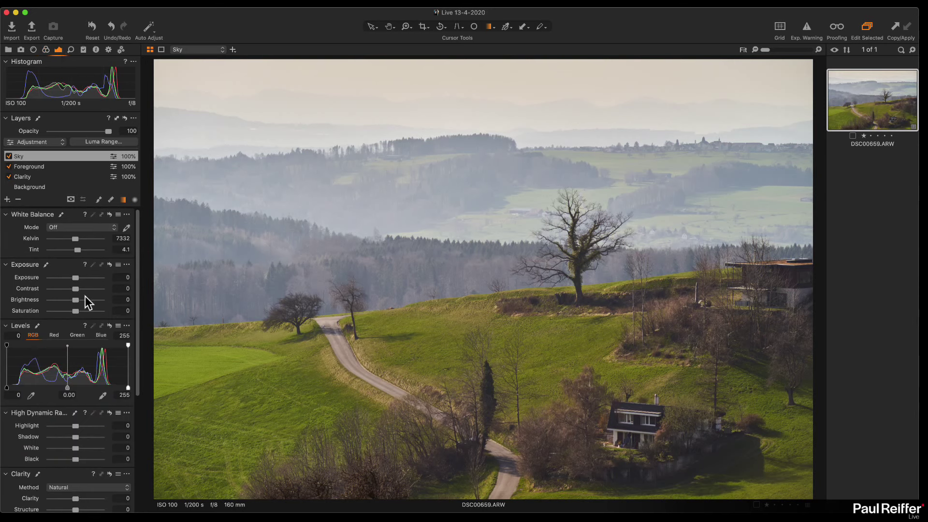
scroll(86, 465, down, 1)
mouse_move(75, 488)
mouse_down()
mouse_move(88, 490)
mouse_move(78, 501)
mouse_up()
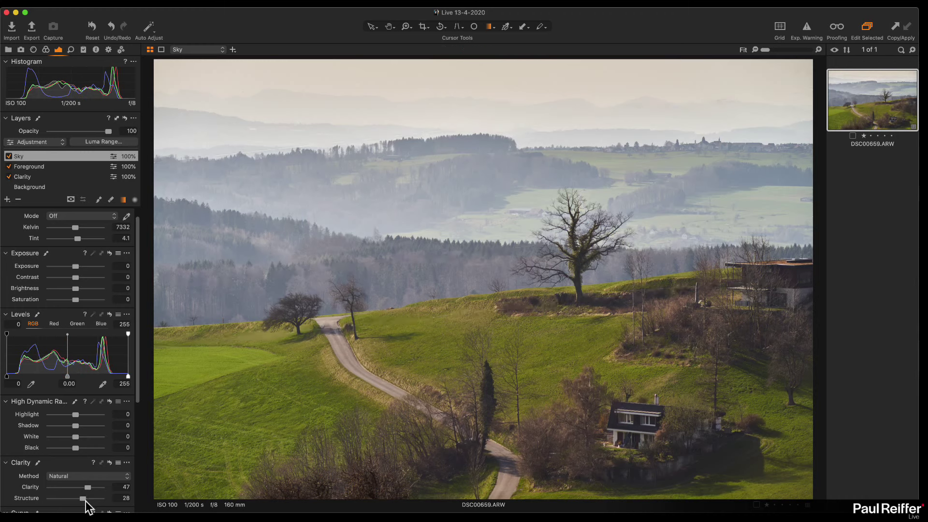
click(333, 159)
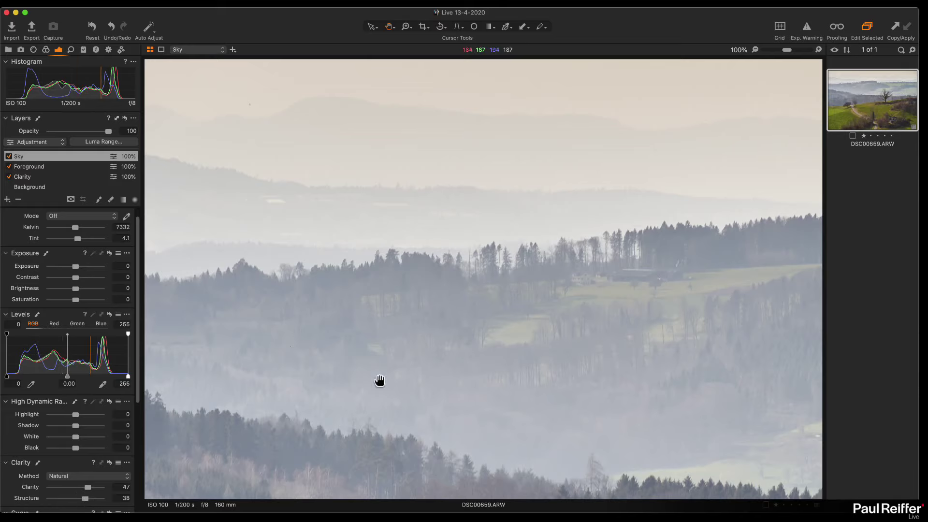
double_click(476, 356)
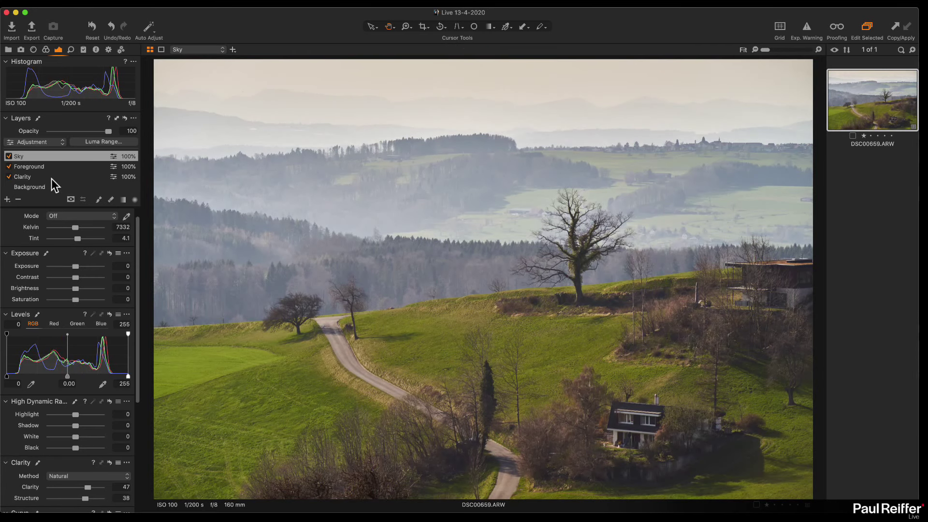
Step: Shift the Sky layer's linear gradient mask slightly lower, with its centre line near the base of the distant forest
click(123, 200)
drag(518, 344, 466, 238)
drag(468, 245, 520, 247)
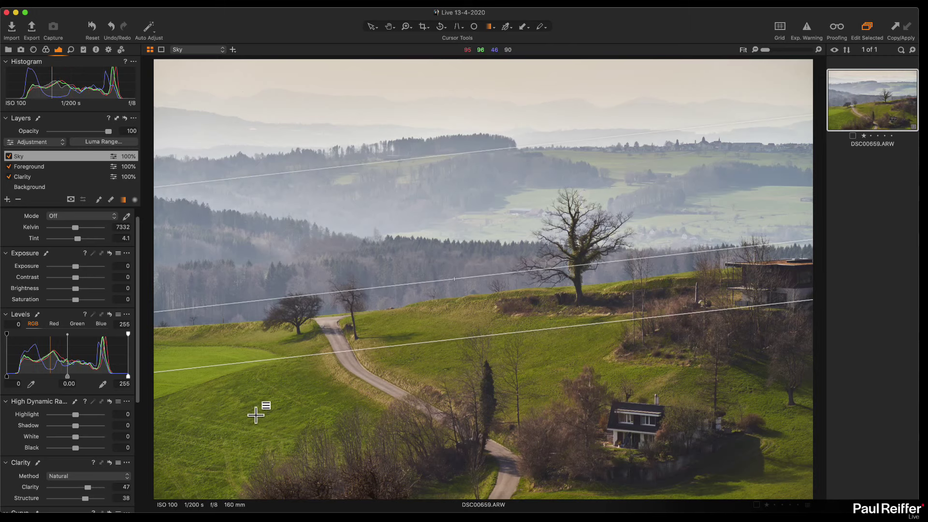
Step: Darken the Sky layer with Highlight -18, White -11 and Exposure -0.2
drag(75, 417, 73, 437)
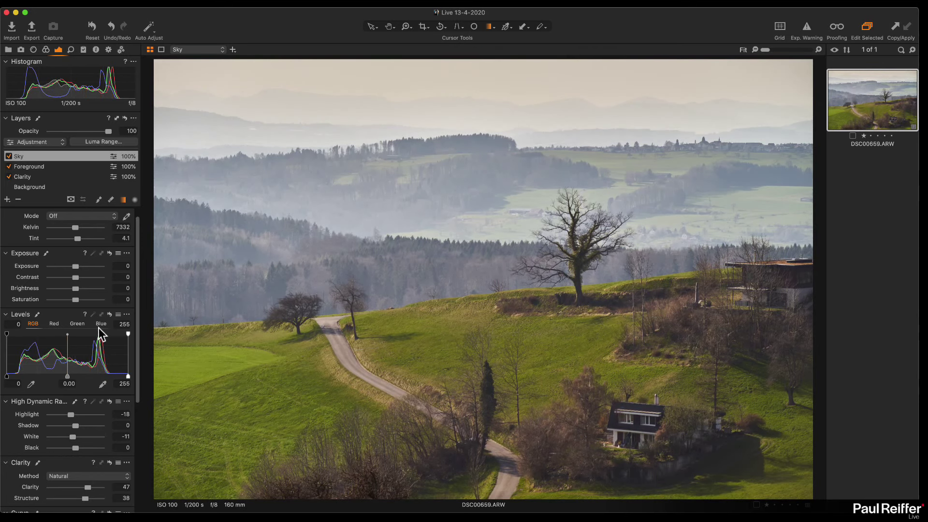
drag(78, 267, 74, 268)
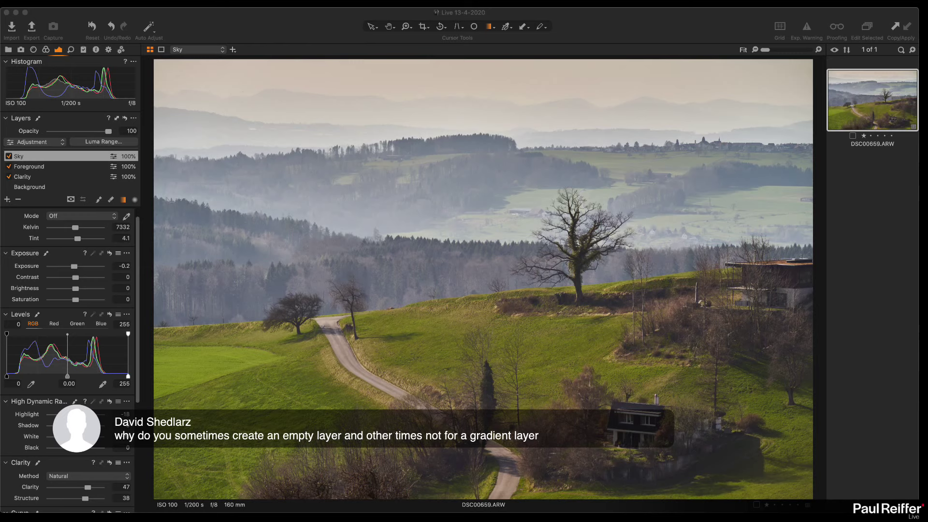
Step: Try a diagonal linear gradient mask on a new empty layer, delete that layer, and hide the mask overlay
click(7, 199)
click(7, 199)
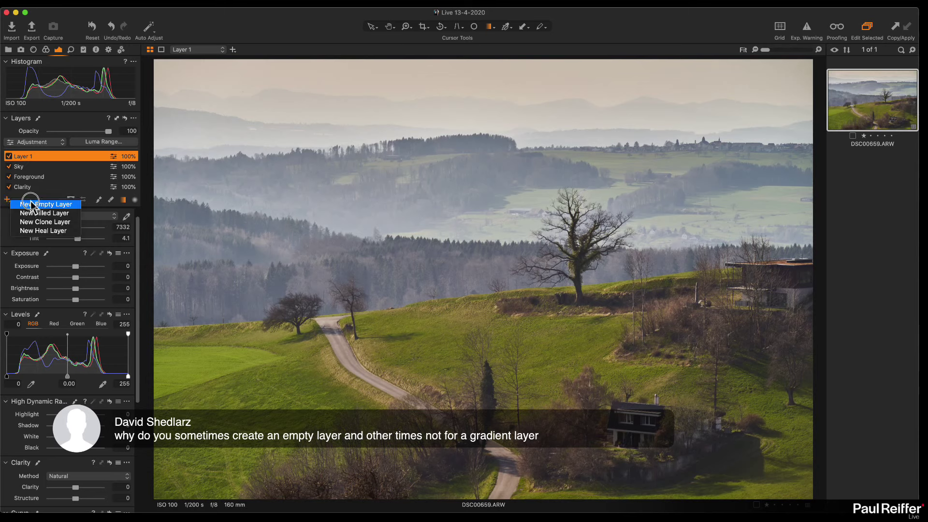
click(7, 202)
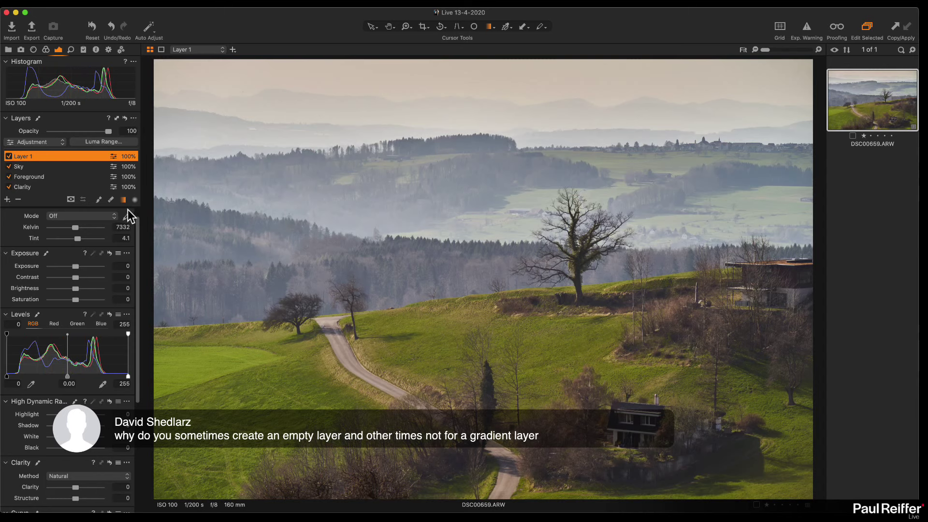
drag(409, 123, 522, 218)
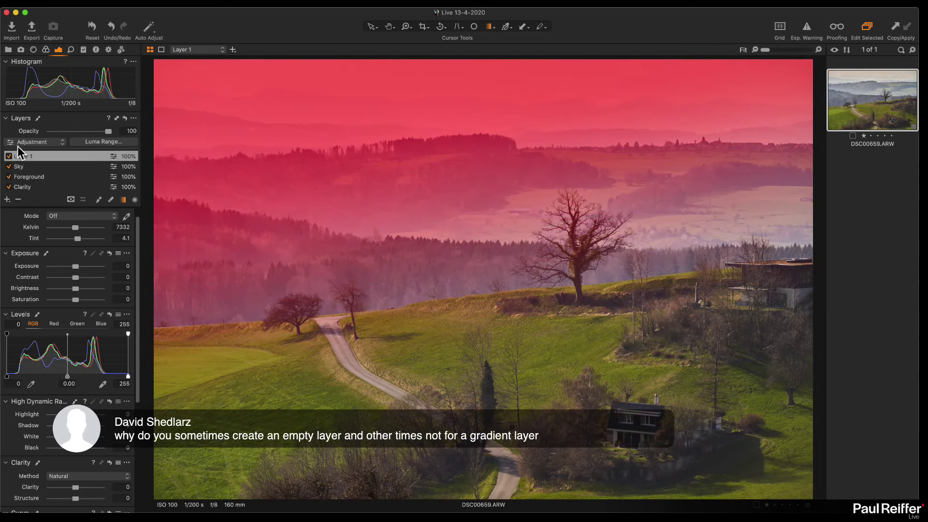
click(17, 199)
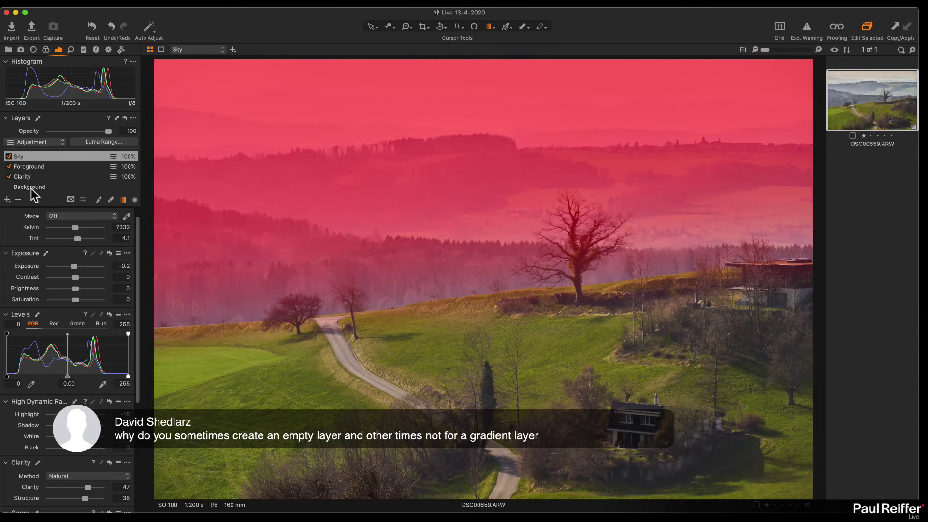
key(m)
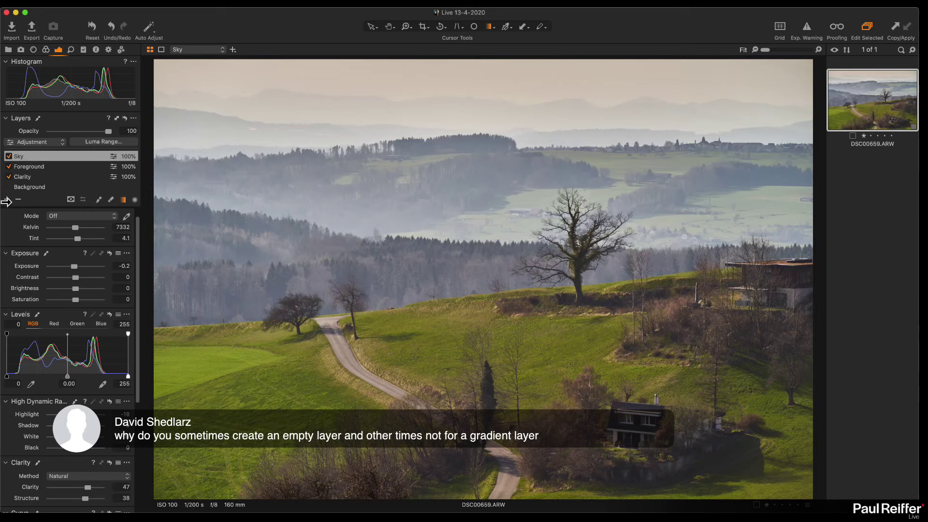
Step: Try a linear gradient mask on a new filled layer, reposition the gradient, and delete that layer
click(8, 200)
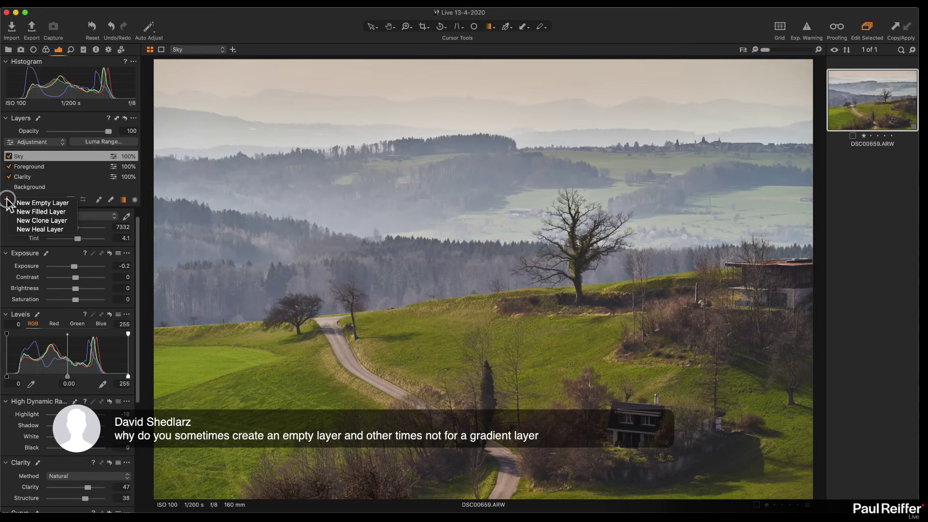
click(56, 212)
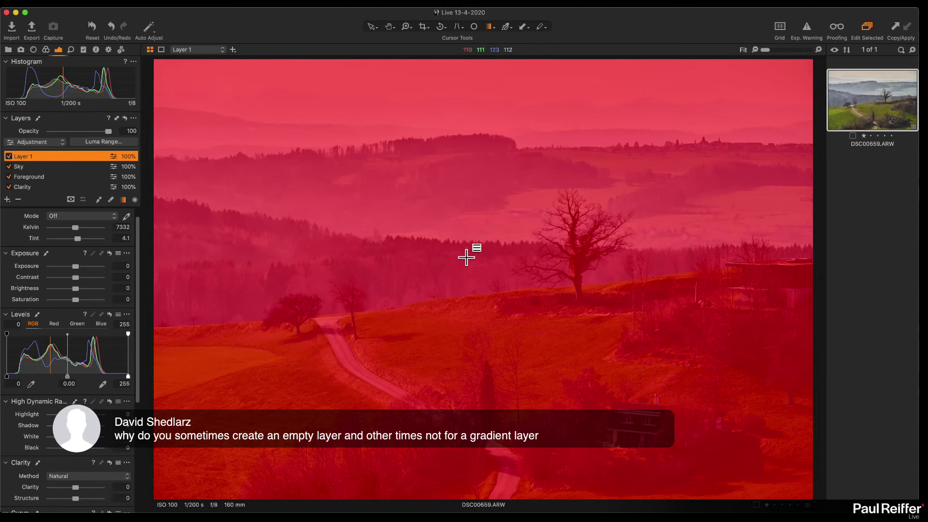
click(129, 202)
mouse_move(459, 145)
mouse_down()
mouse_move(483, 160)
mouse_move(482, 288)
mouse_move(517, 366)
mouse_move(423, 380)
mouse_move(373, 352)
mouse_move(544, 350)
mouse_move(430, 344)
mouse_move(451, 354)
mouse_move(445, 370)
mouse_move(451, 338)
mouse_up()
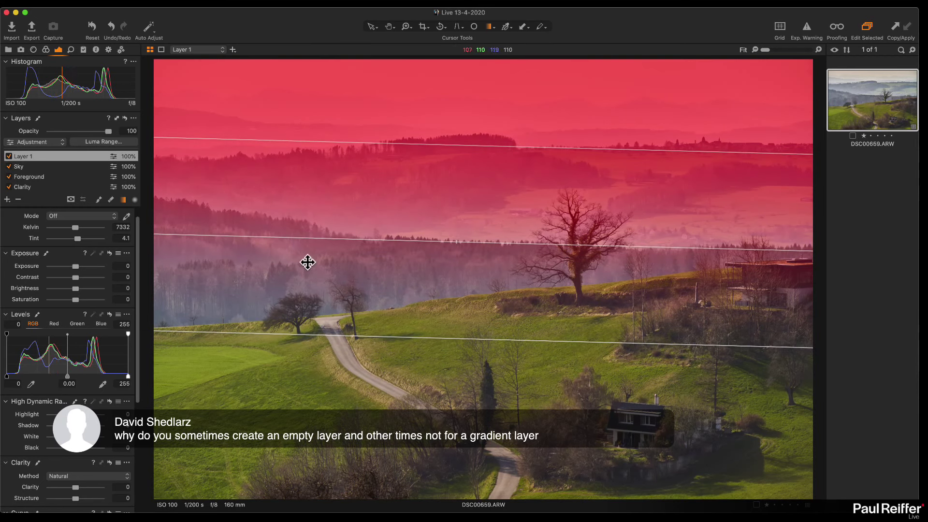
drag(472, 199, 426, 230)
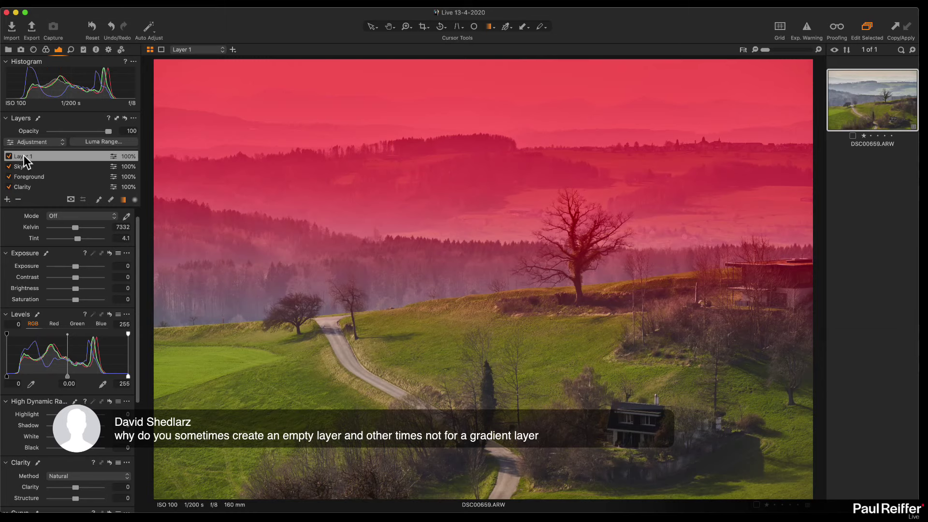
click(17, 200)
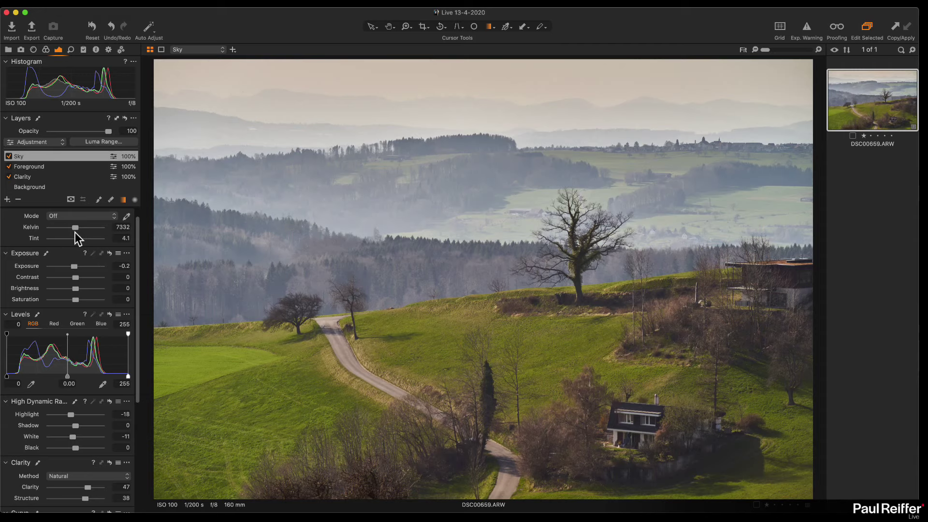
Step: Warm the Sky layer by setting its white balance to 8391 Kelvin
drag(75, 227, 79, 227)
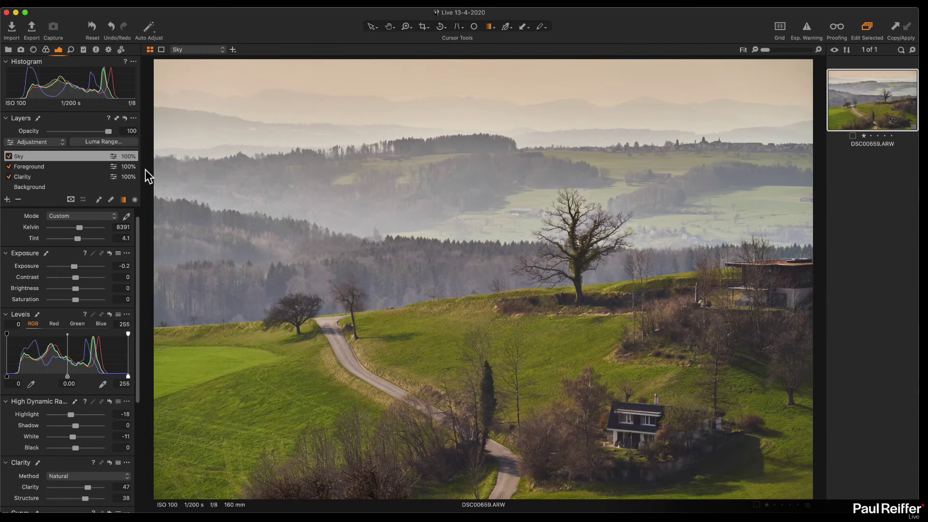
Step: Add a new filled layer above Sky and name it Level
click(7, 200)
click(42, 212)
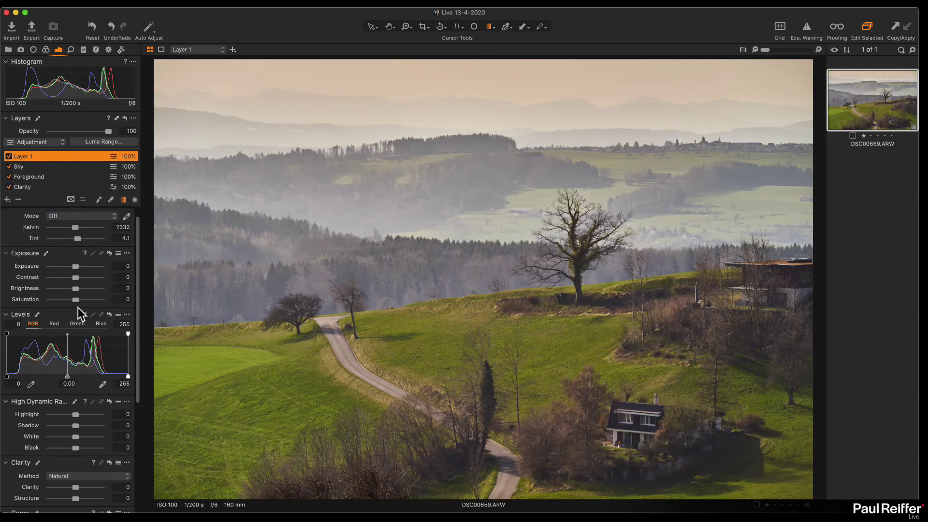
double_click(22, 156)
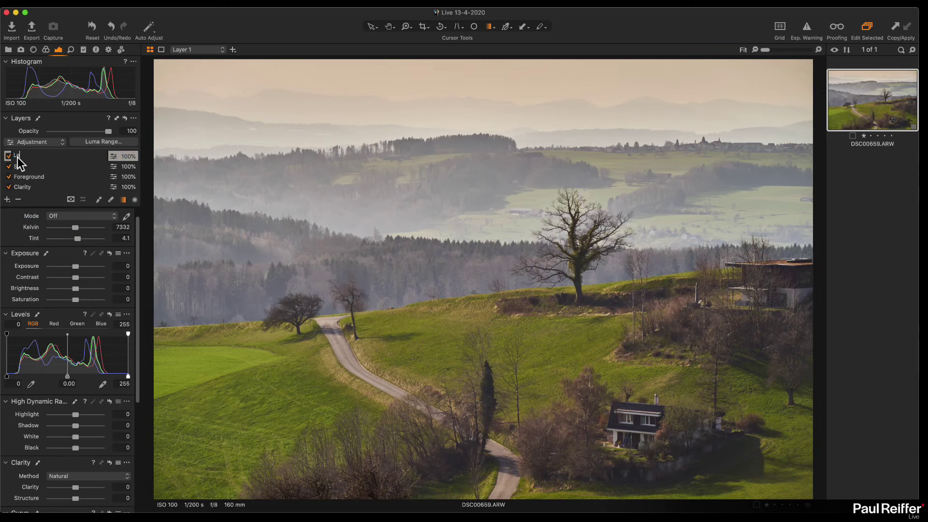
text(Level)
key(Return)
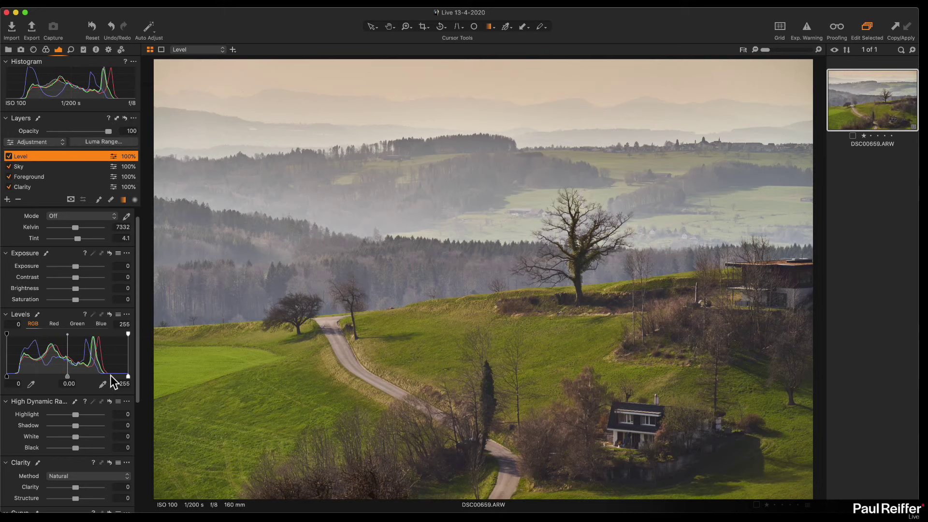
Step: Set the Level layer's RGB input levels to 12 for the shadow point and 239 for the highlight point
drag(128, 377, 119, 377)
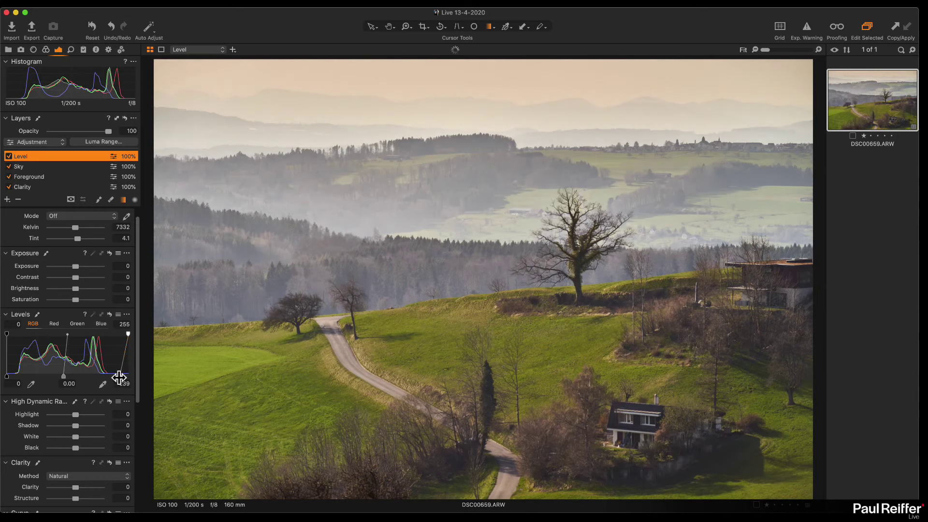
drag(7, 376, 12, 378)
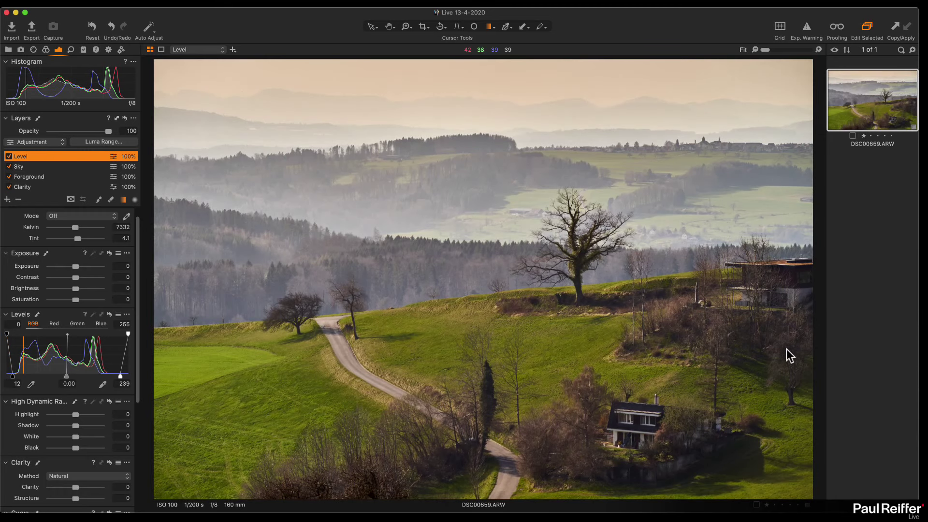
Step: Create a new unadjusted variant of DSC00659.ARW and compare it with the edited variant
right_click(888, 114)
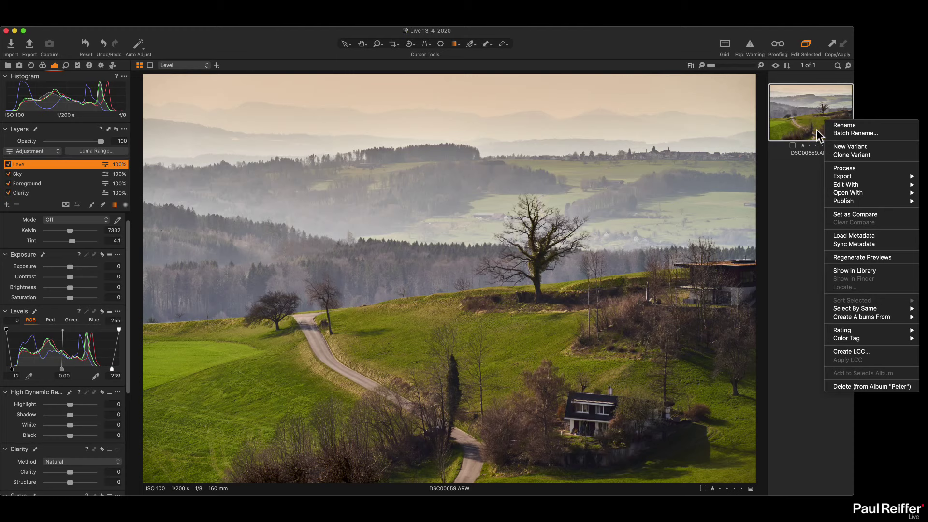
click(846, 146)
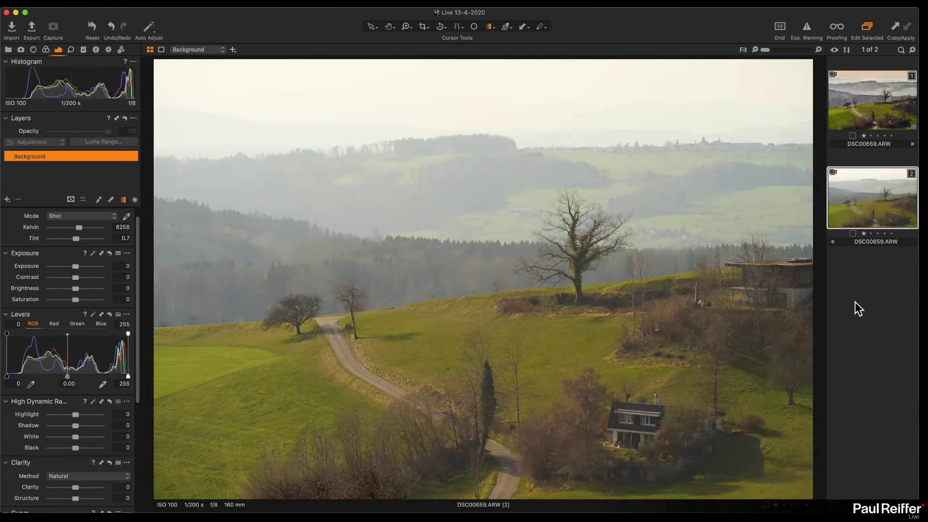
click(851, 116)
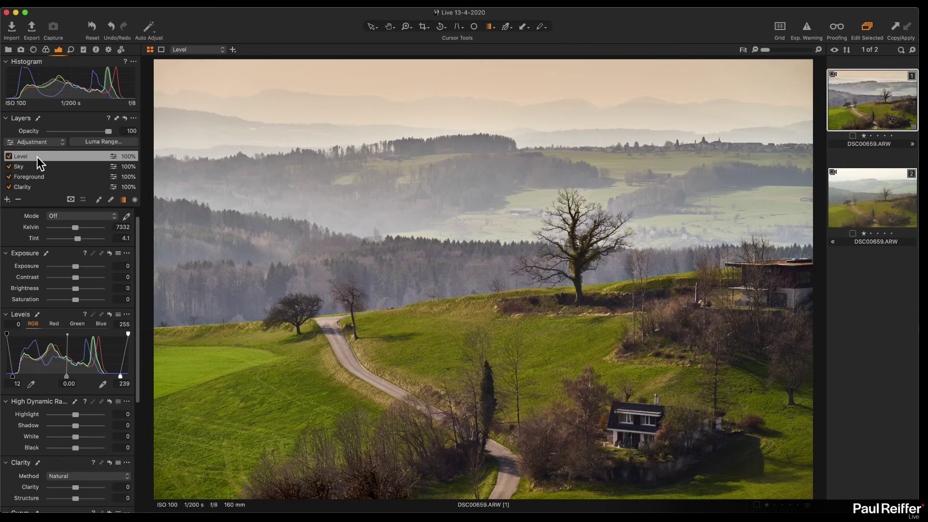
click(886, 202)
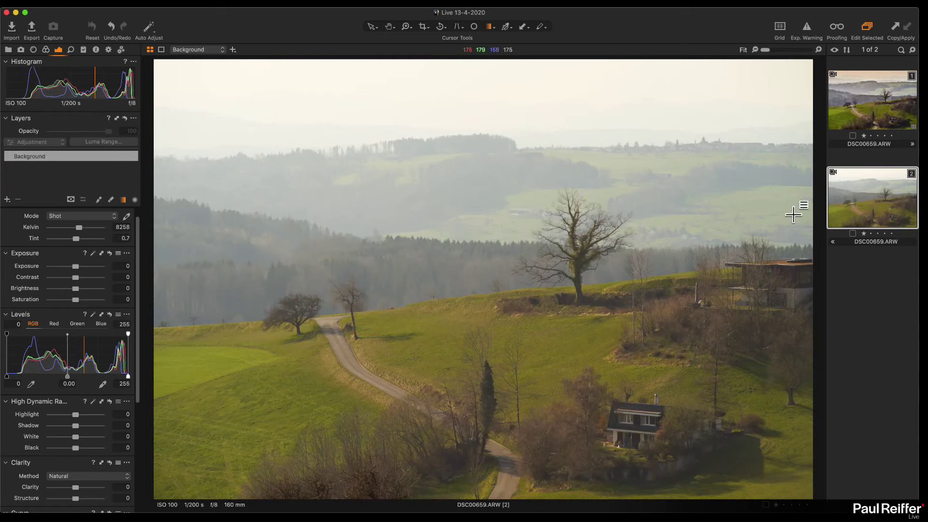
click(871, 96)
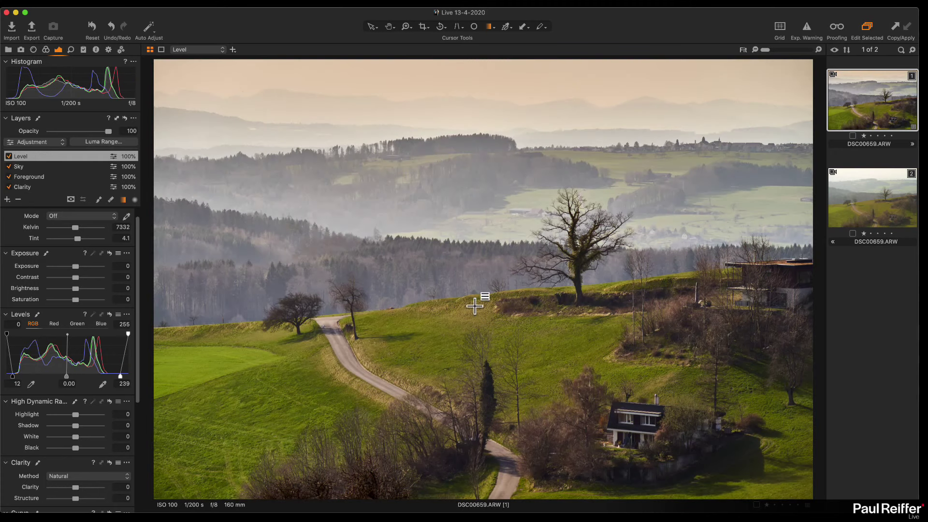
Step: Reduce the Sky layer's opacity to 80% and the Clarity layer's opacity to 83%
click(26, 177)
click(3, 167)
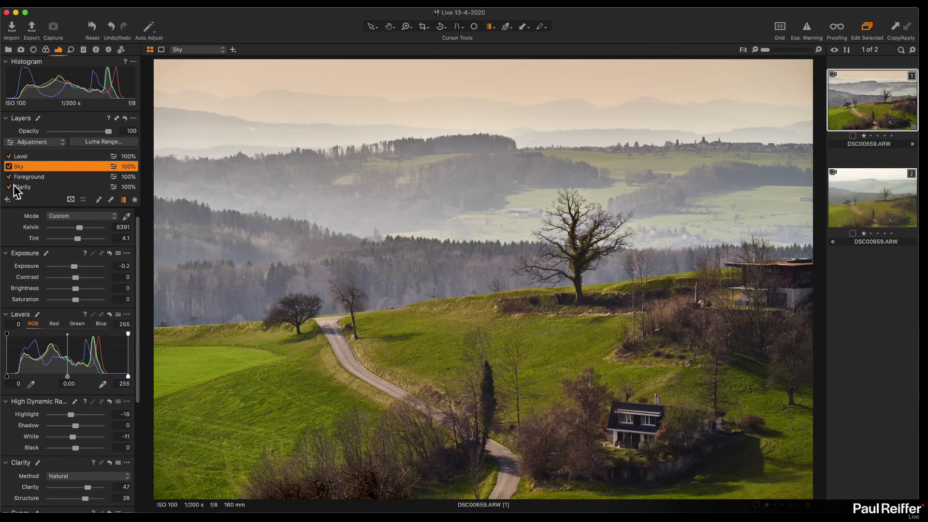
drag(107, 130, 98, 131)
click(49, 187)
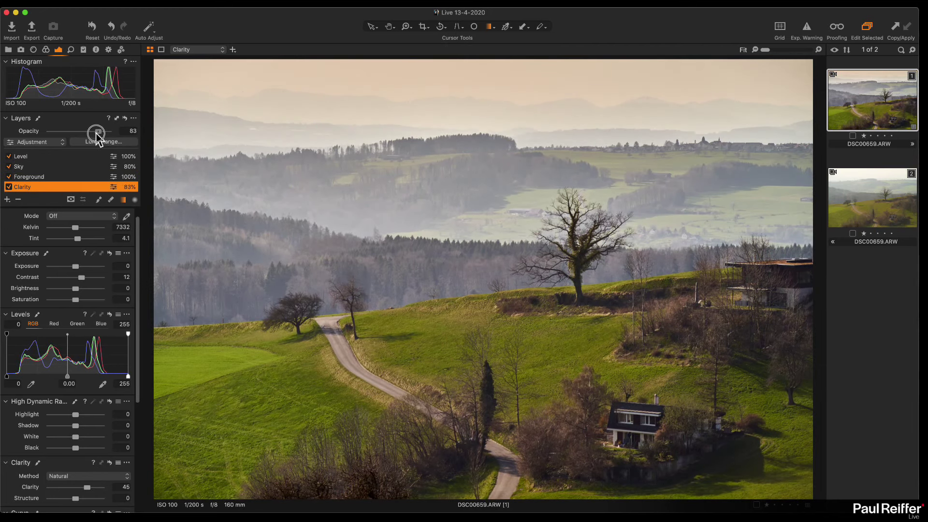
Step: Reduce the Level layer's opacity to 80%
click(45, 156)
drag(107, 131, 100, 134)
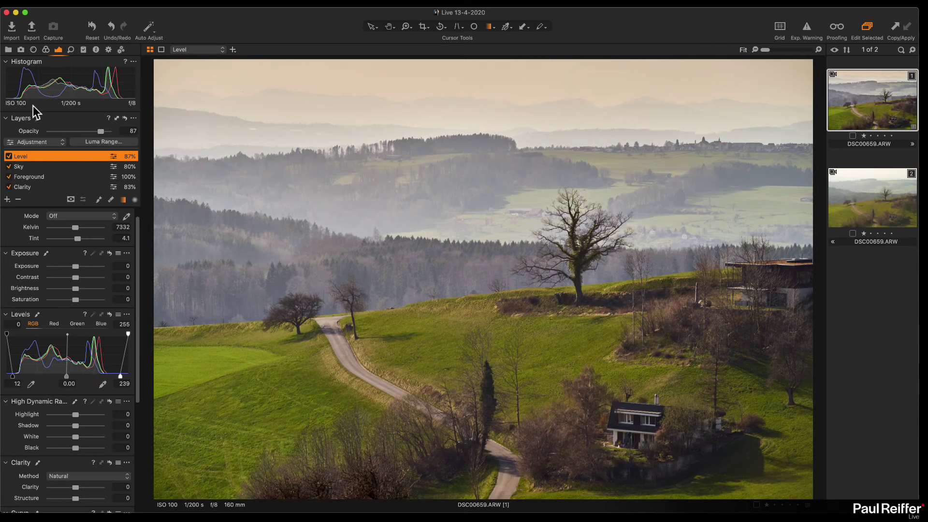
drag(100, 131, 97, 133)
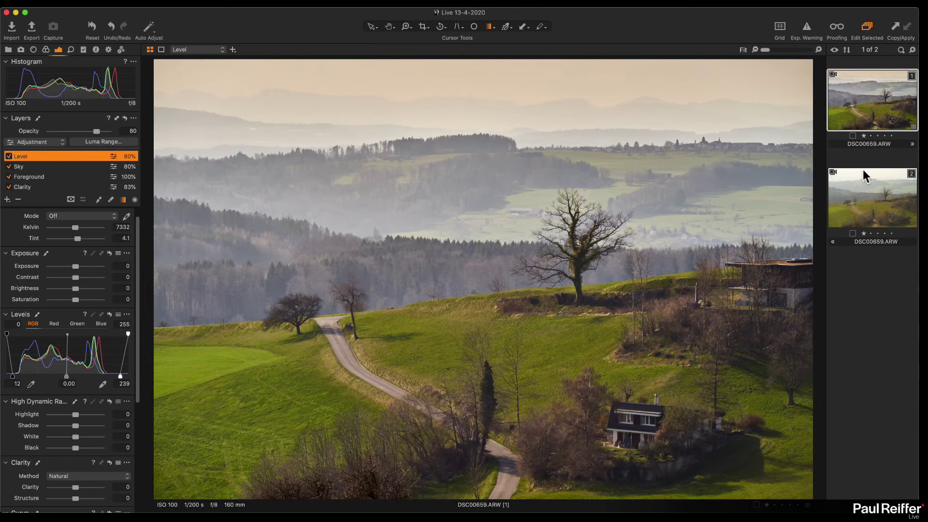
Step: View the unadjusted variant again and return to the edited variant to compare the overall result
click(866, 198)
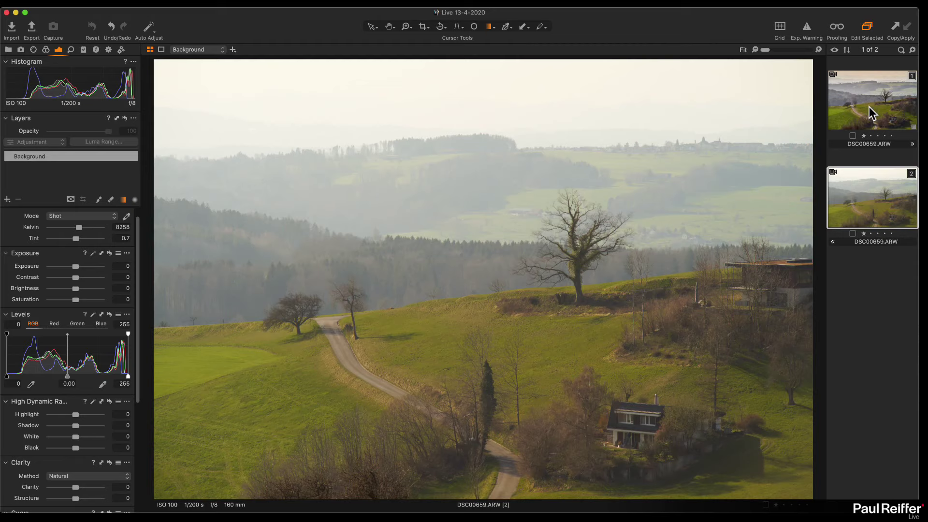
click(869, 106)
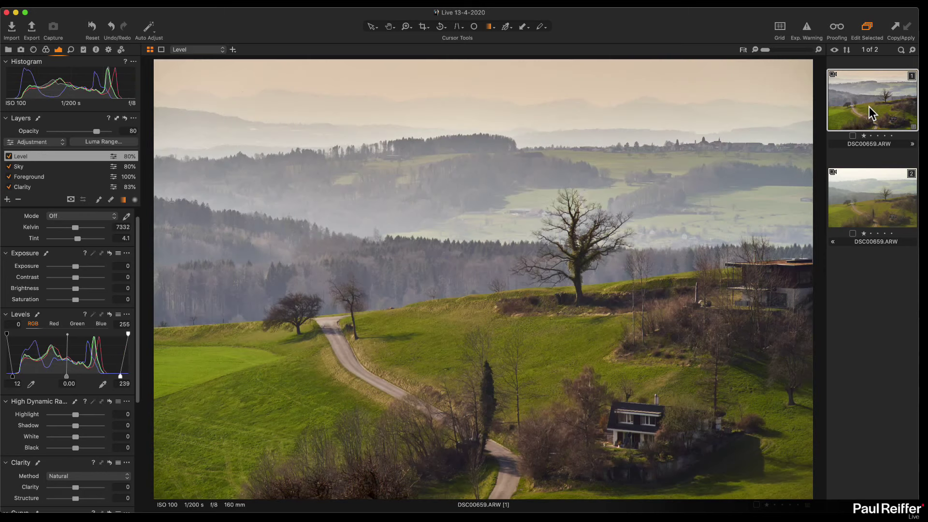
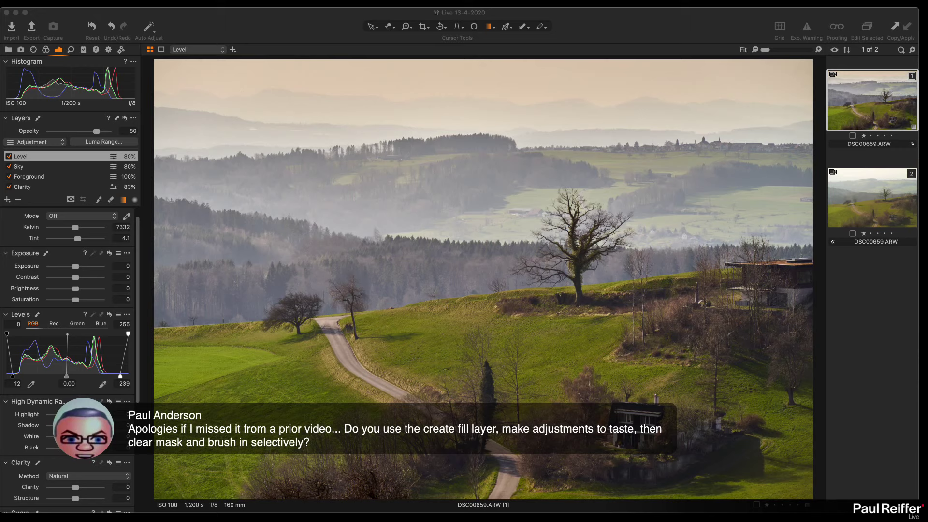
click(626, 25)
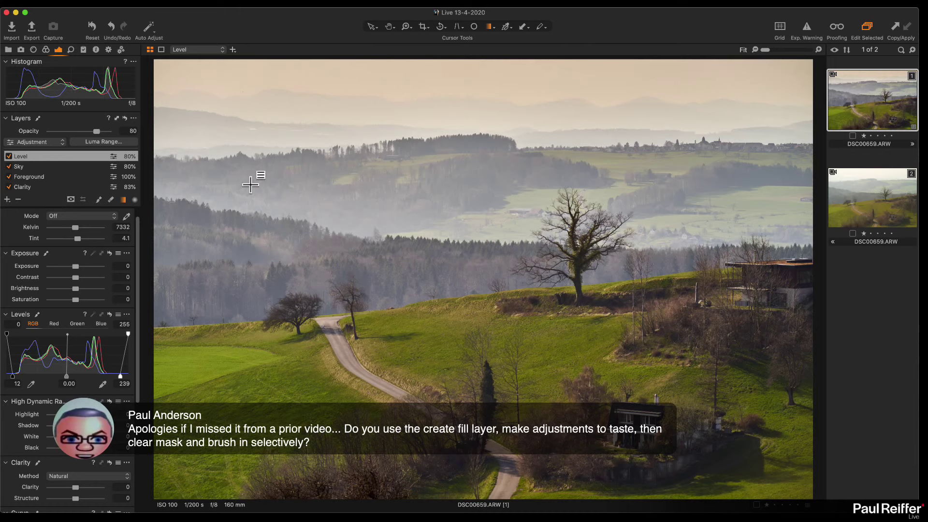
click(8, 199)
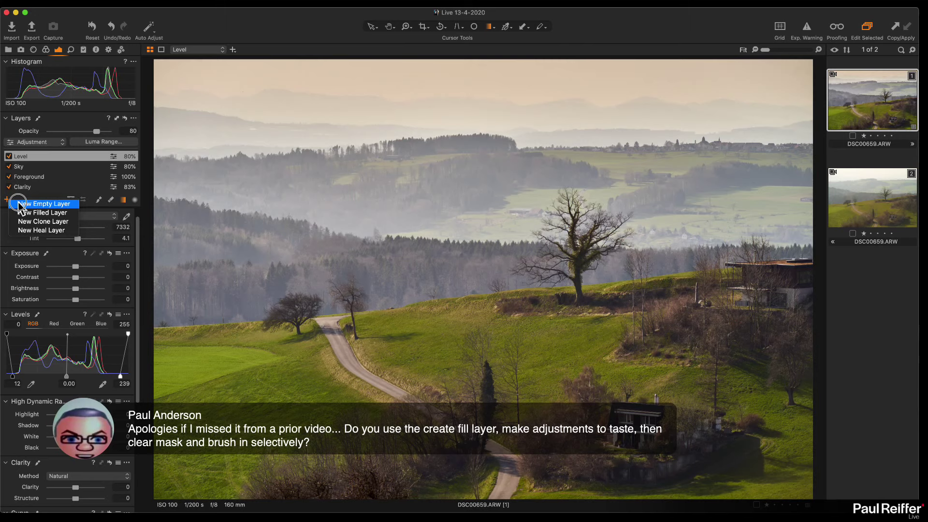
click(48, 203)
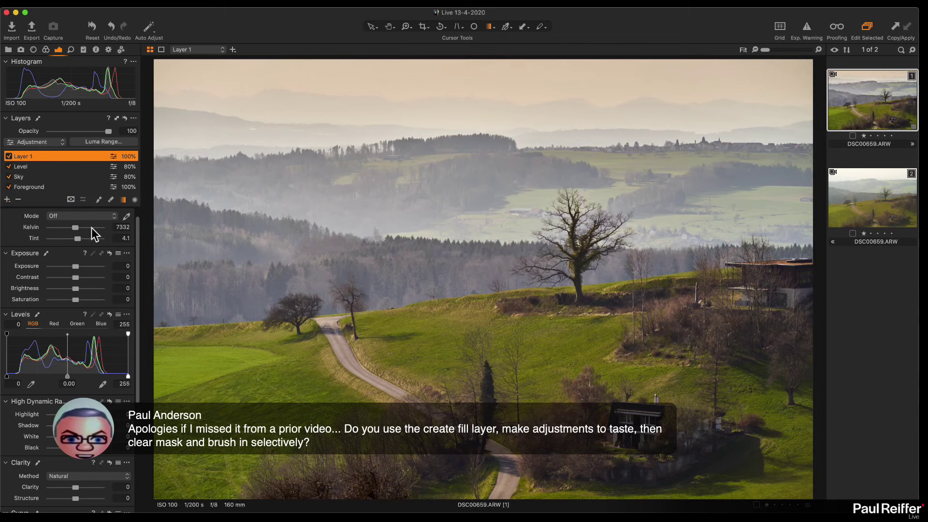
key(super+z)
Step: Add a new filled layer, set its white balance to Kelvin 12111 and Tint 33.5, and check its mask coverage
click(6, 199)
click(46, 211)
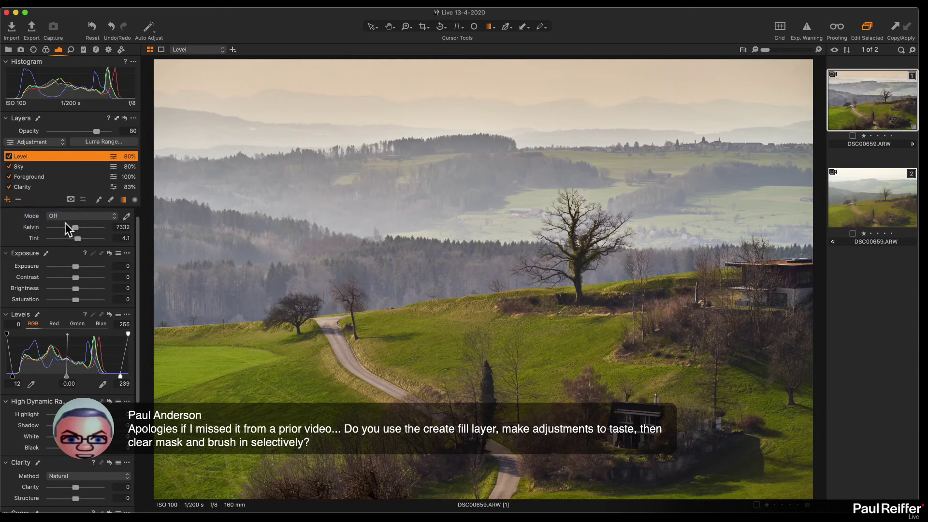
drag(76, 228, 93, 237)
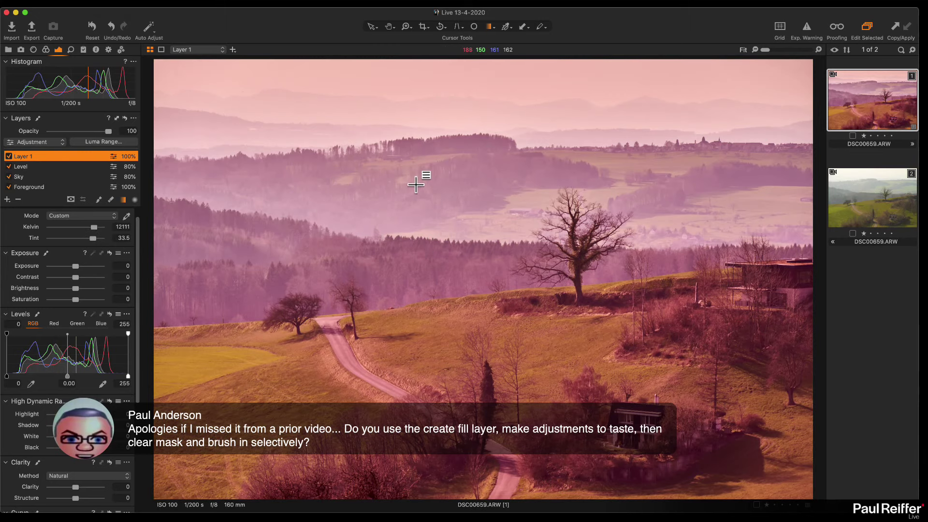
key(m)
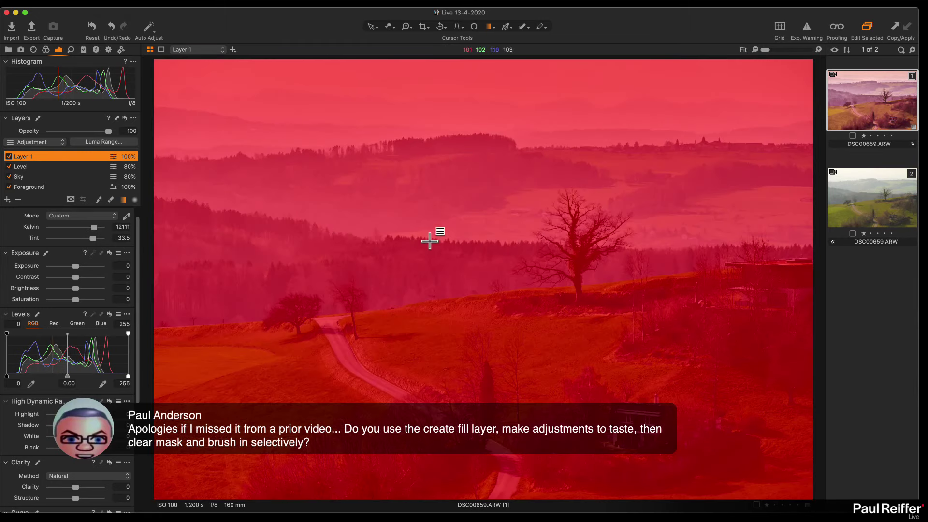
key(m)
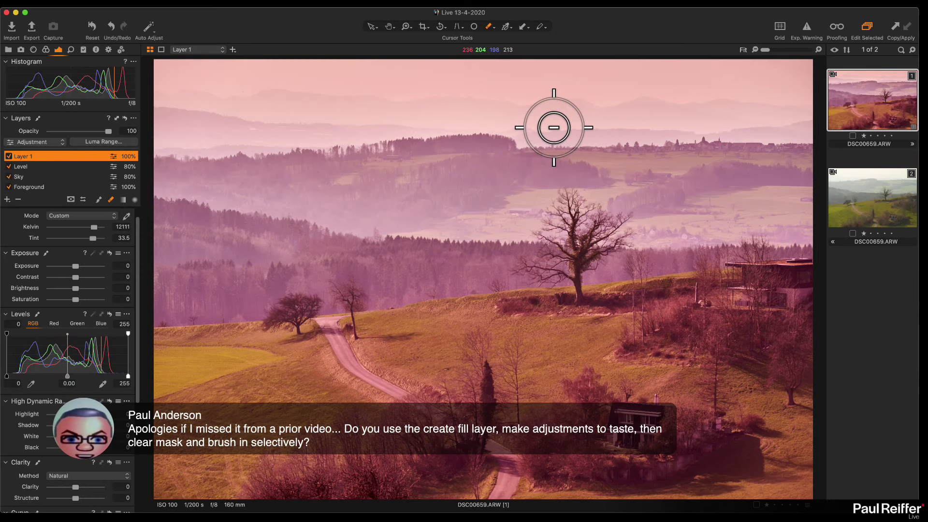
Step: Enlarge the eraser brush and erase Layer 1's mask over the sky and distant hills
key(bracketright)
key(bracketright)
key(bracketright)
key(bracketright)
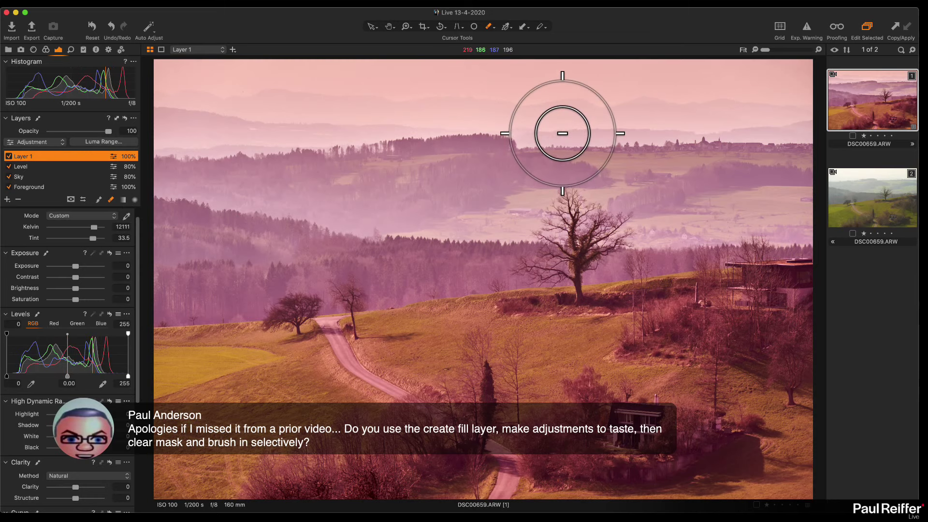
mouse_move(808, 103)
mouse_down()
mouse_move(277, 73)
mouse_move(840, 121)
mouse_move(619, 181)
mouse_move(137, 171)
mouse_move(393, 229)
mouse_move(381, 180)
mouse_up()
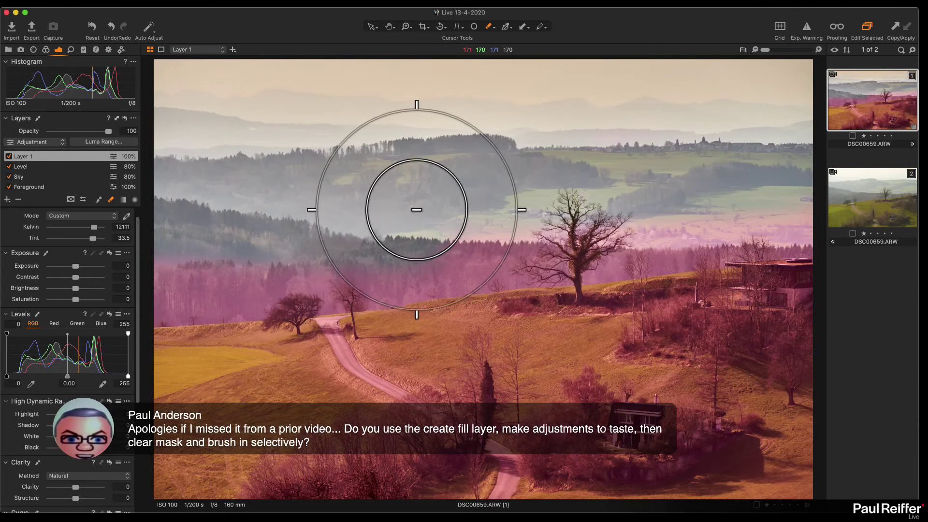
right_click(456, 230)
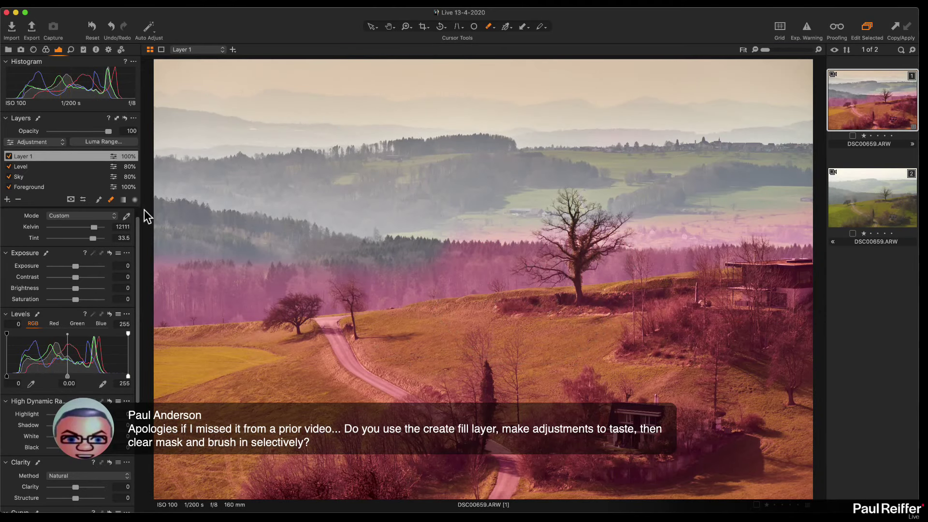
Step: Clear Layer 1's mask and fill it again across the whole image
right_click(66, 157)
click(92, 160)
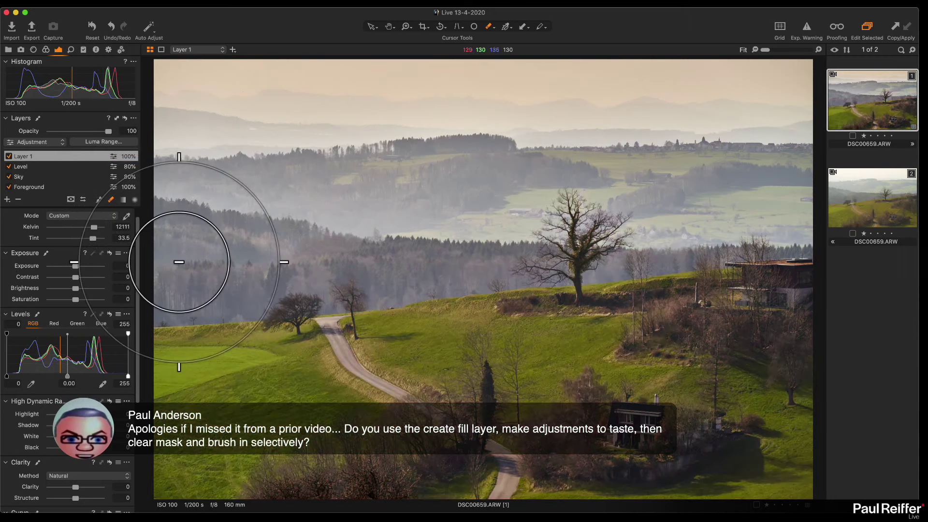
right_click(36, 155)
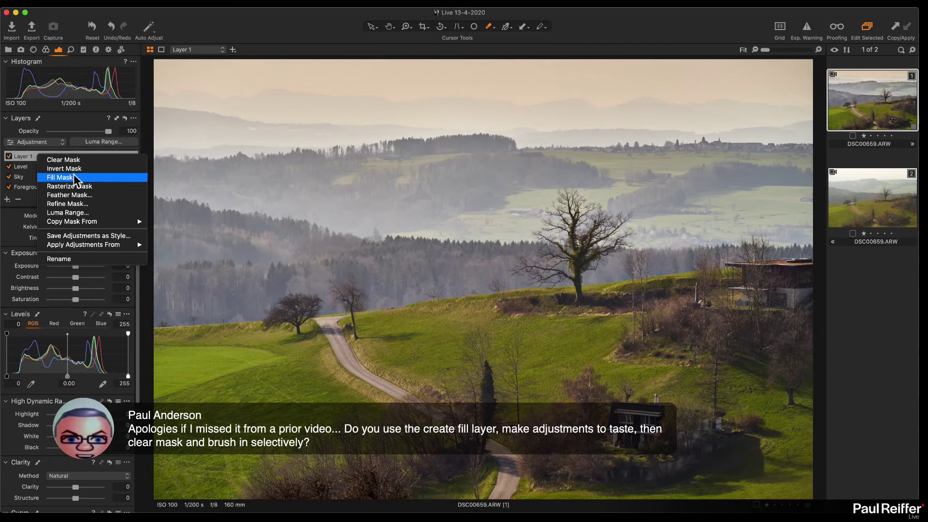
click(75, 178)
Step: Set Layer 1's Clarity to 60, Structure to 56, Exposure to -0.54 and Saturation to 40
mouse_move(386, 247)
mouse_down()
mouse_move(483, 292)
mouse_move(453, 269)
mouse_move(103, 365)
mouse_up()
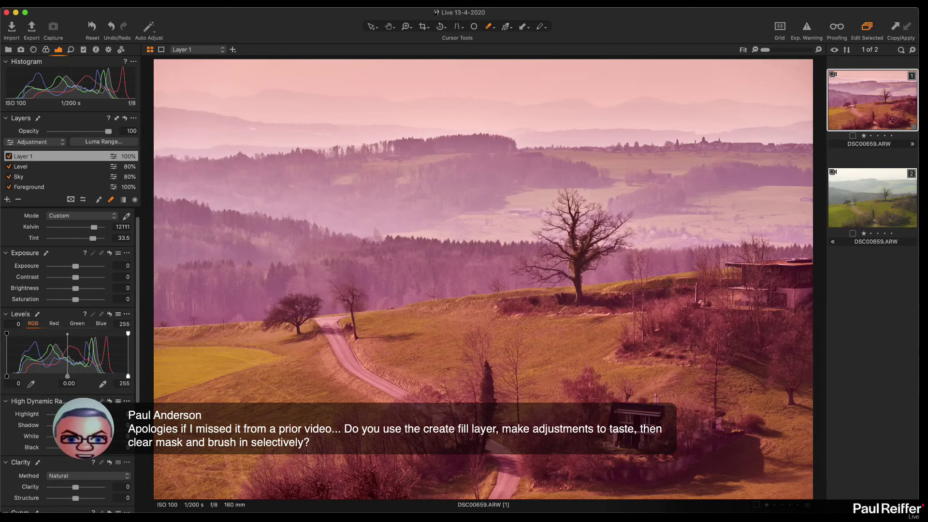
mouse_move(75, 487)
mouse_down()
mouse_move(90, 486)
mouse_move(90, 498)
mouse_up()
drag(78, 263, 72, 266)
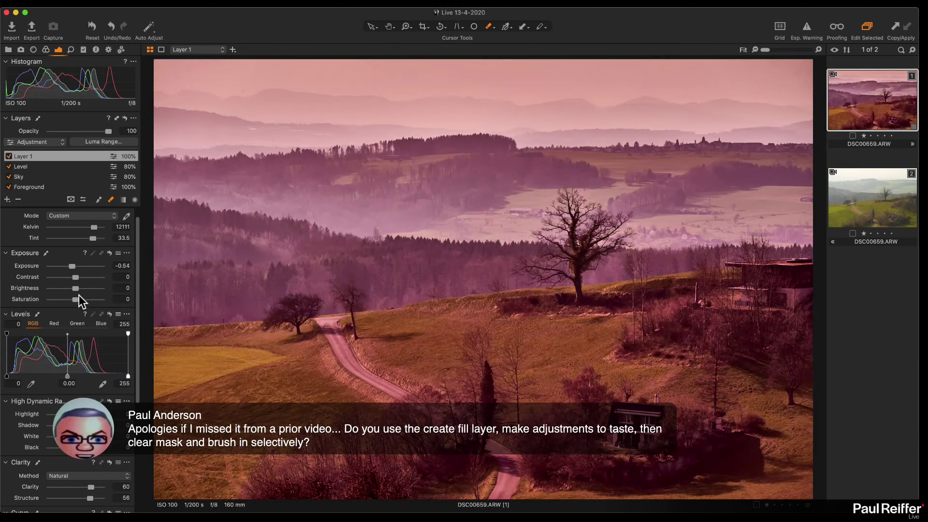
drag(76, 299, 86, 299)
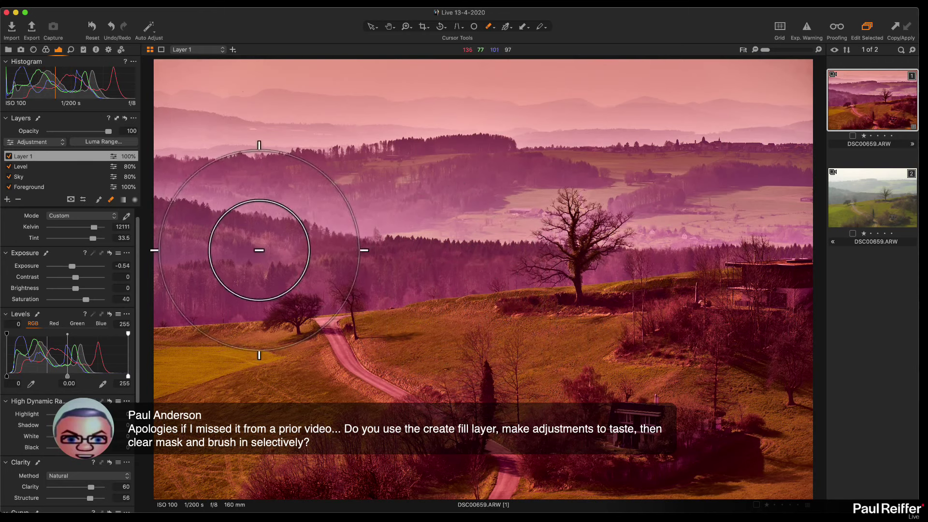
Step: Clear Layer 1's mask, brush the adjustments in over the foreground hillside and show the painted mask
right_click(49, 156)
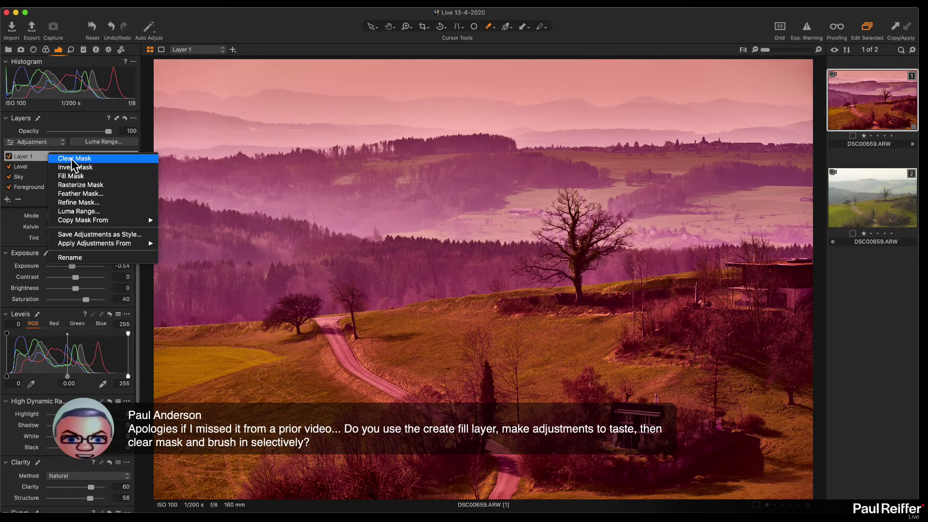
click(73, 159)
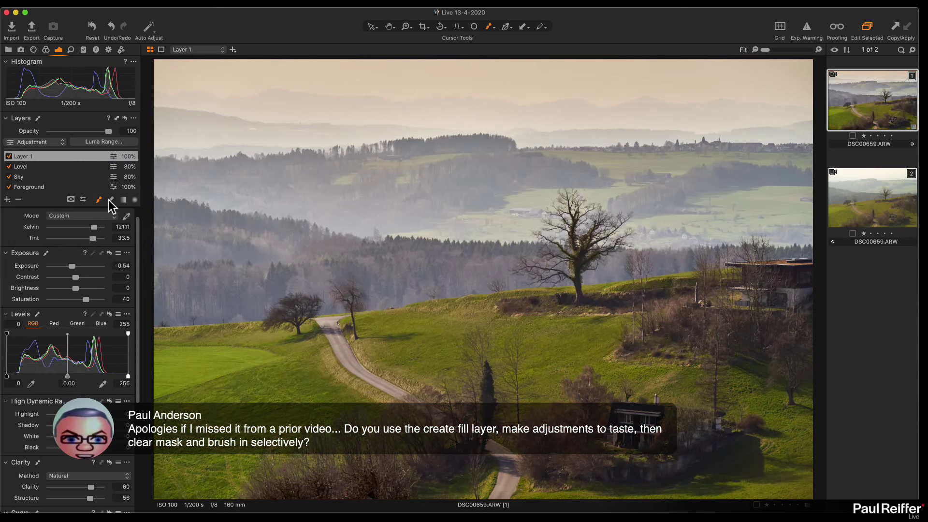
right_click(418, 227)
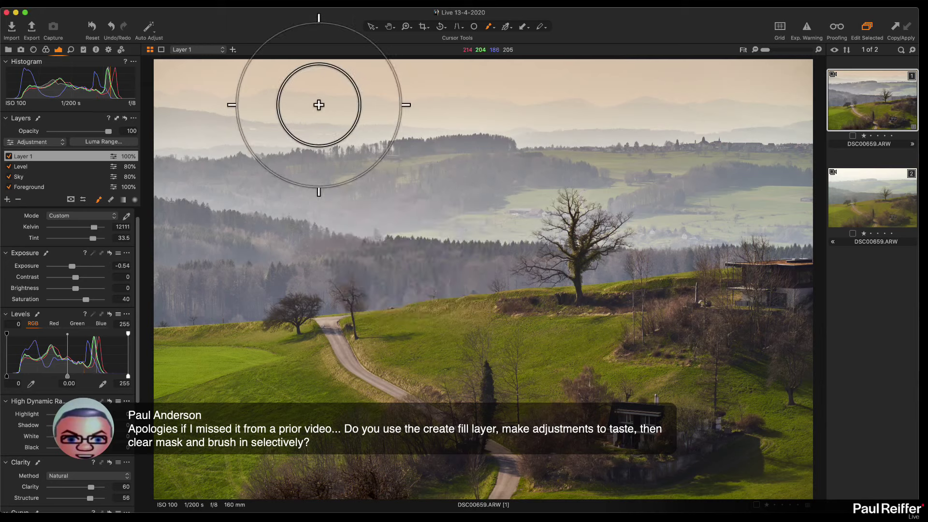
mouse_move(580, 248)
mouse_down()
mouse_move(575, 306)
mouse_move(555, 315)
mouse_move(191, 379)
mouse_move(612, 315)
mouse_move(617, 347)
mouse_move(201, 459)
mouse_move(739, 296)
mouse_move(800, 369)
mouse_up()
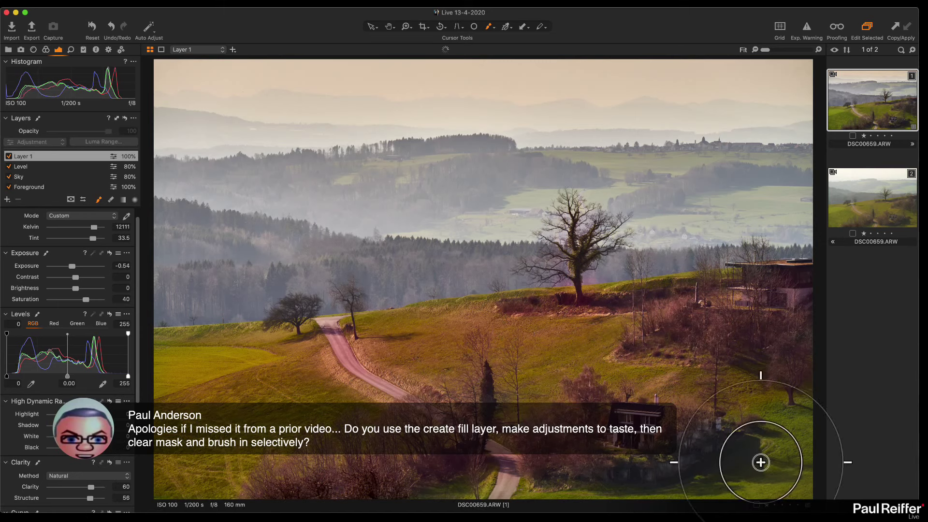
mouse_move(308, 359)
mouse_down()
mouse_move(159, 350)
mouse_move(137, 425)
mouse_move(95, 465)
mouse_move(330, 449)
mouse_move(417, 342)
mouse_move(569, 300)
mouse_move(729, 317)
mouse_up()
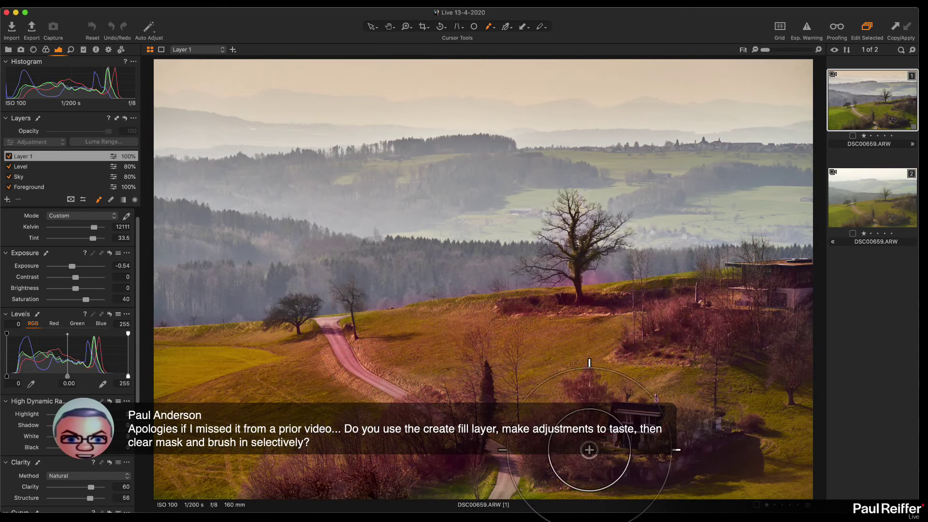
key(m)
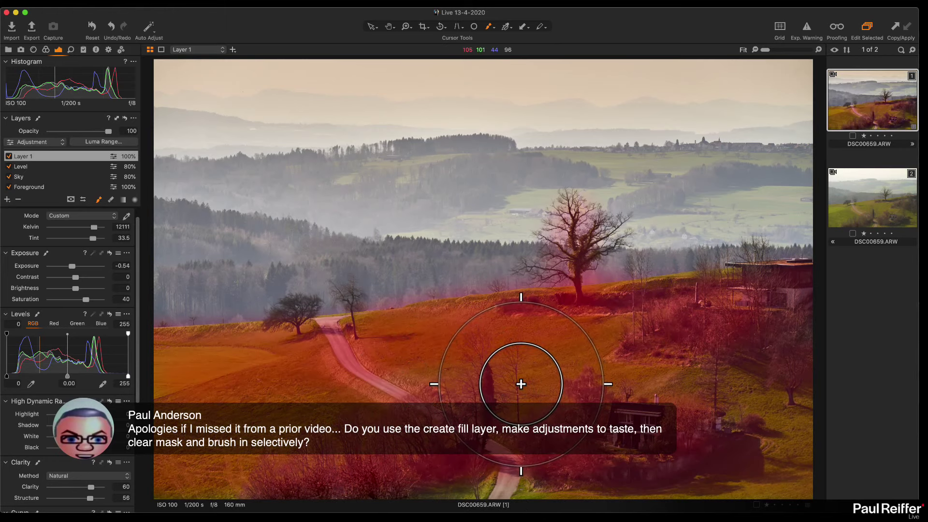
Step: Brush more of Layer 1's mask over the foreground hillside and path, checking the coverage in the grayscale mask view
key(alt+m)
mouse_move(502, 384)
mouse_down()
mouse_move(572, 379)
mouse_move(420, 369)
mouse_move(702, 348)
mouse_move(539, 406)
mouse_move(261, 414)
mouse_move(224, 393)
mouse_move(516, 383)
mouse_move(579, 416)
mouse_move(694, 362)
mouse_move(780, 429)
mouse_move(462, 472)
mouse_move(126, 402)
mouse_move(218, 451)
mouse_move(741, 460)
mouse_up()
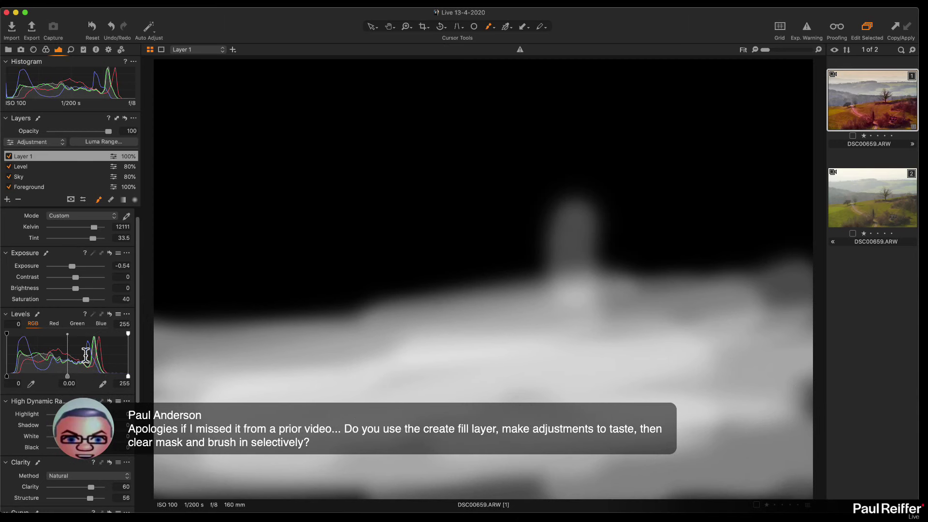
key(alt+m)
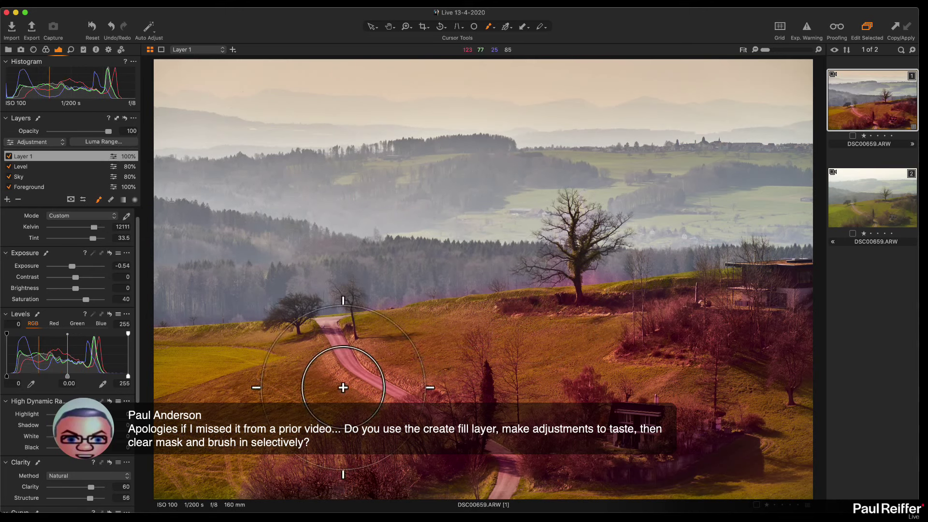
mouse_move(338, 333)
mouse_down()
mouse_move(507, 314)
mouse_move(546, 260)
mouse_move(541, 271)
mouse_up()
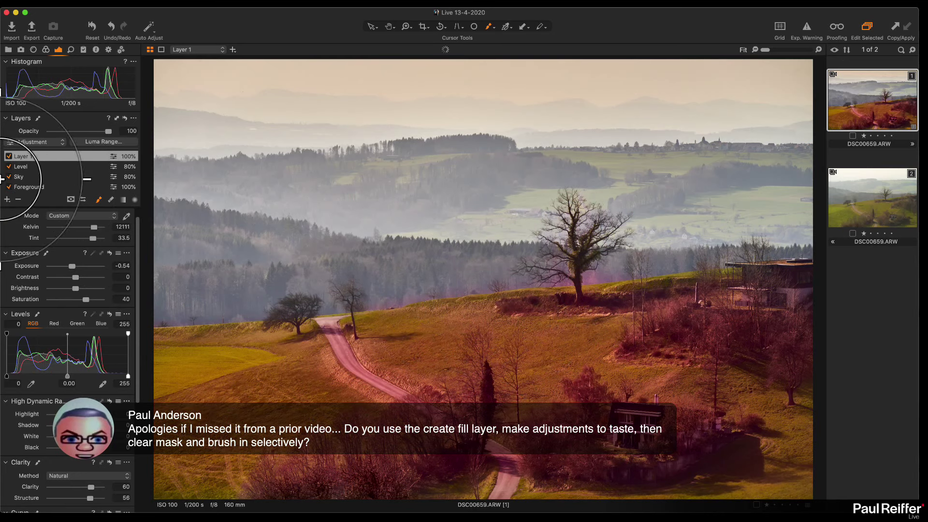
Step: Turn Layer 1 off and inspect the grass and tree base on the hillside up close, up to 400%
click(9, 157)
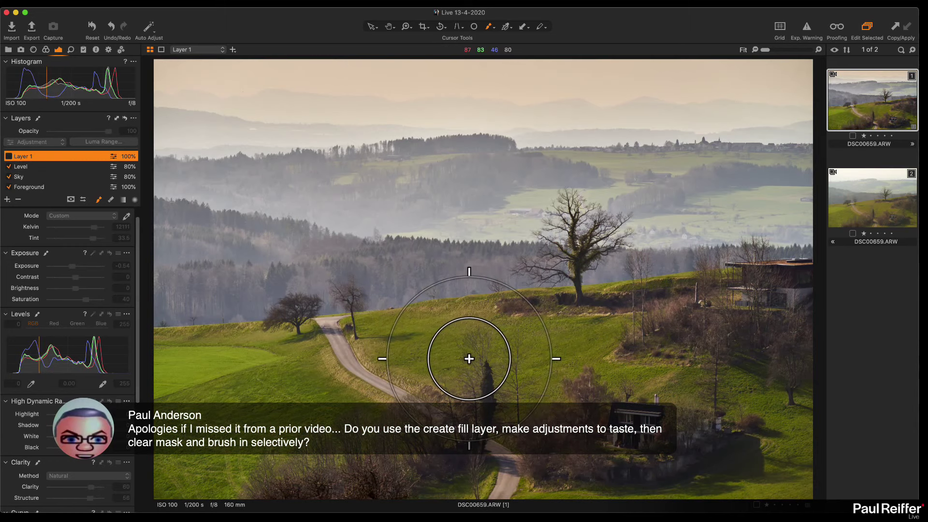
scroll(555, 323, up, 3)
scroll(592, 311, up, 2)
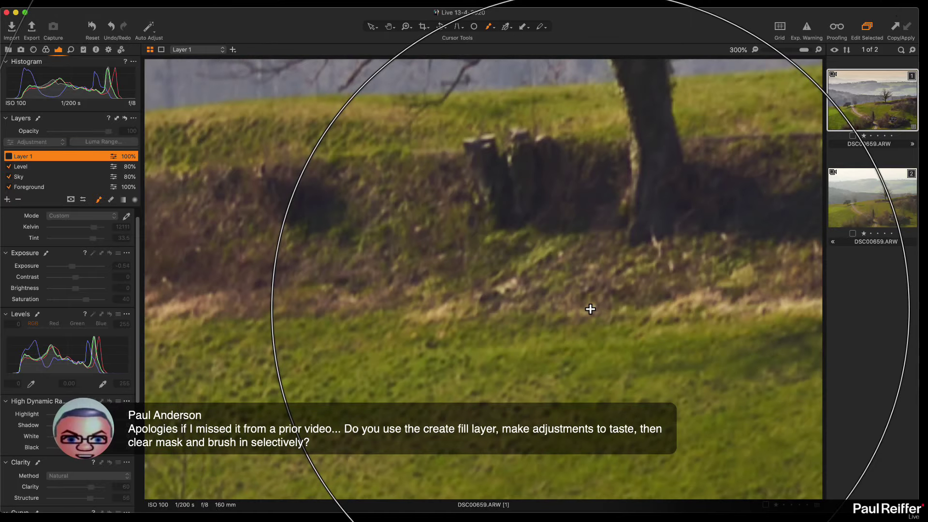
scroll(590, 309, up, 1)
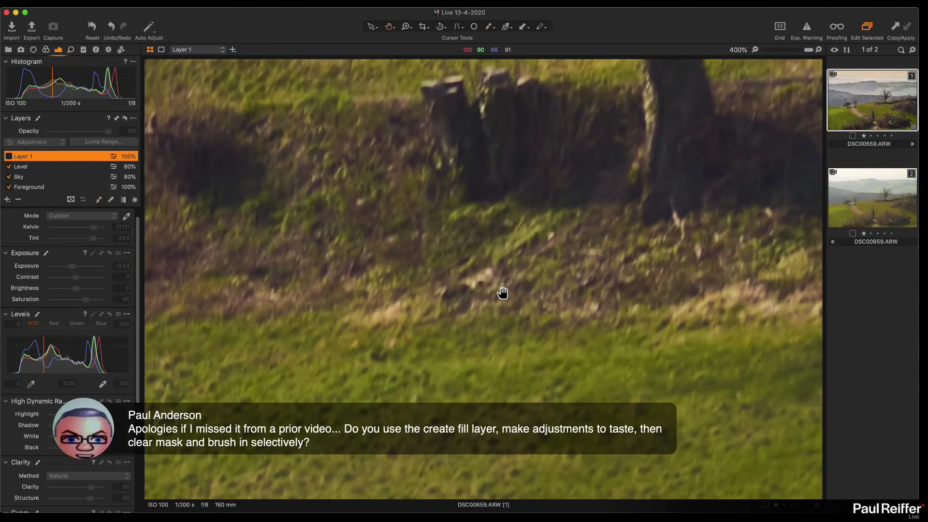
key(super+0)
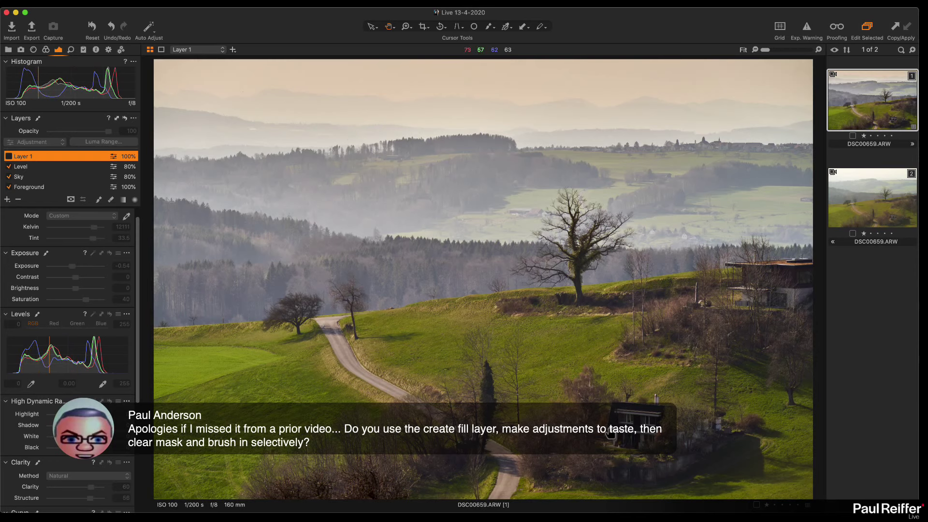
Step: Delete Layer 1, add a new filled layer and set its Clarity to 67 and Structure to 58
click(18, 200)
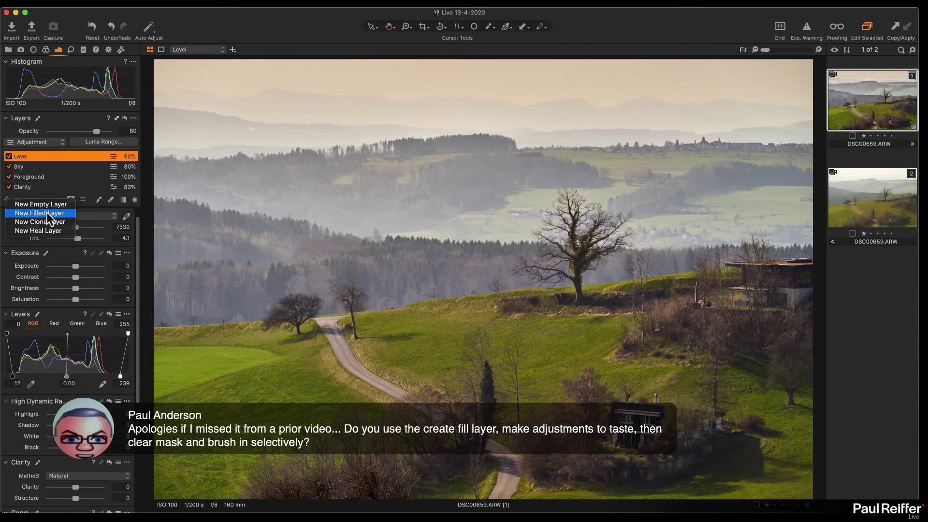
click(43, 213)
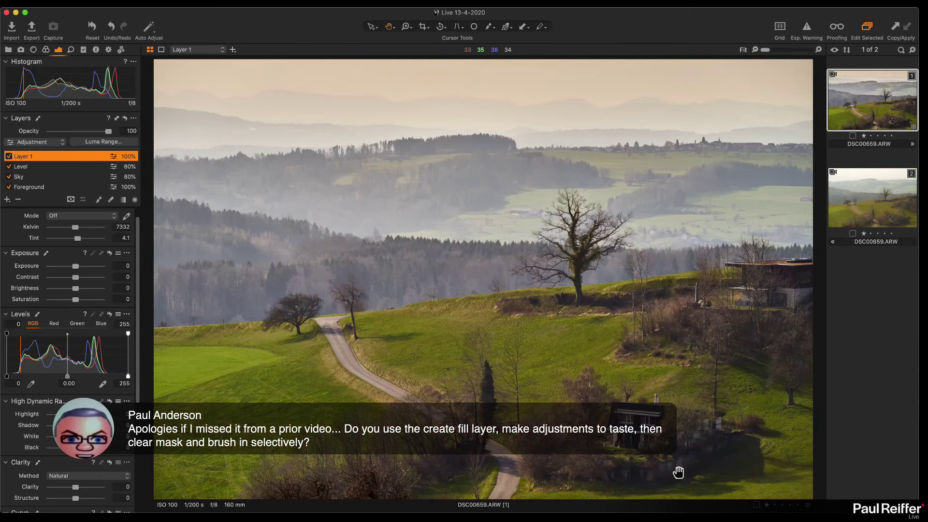
click(678, 472)
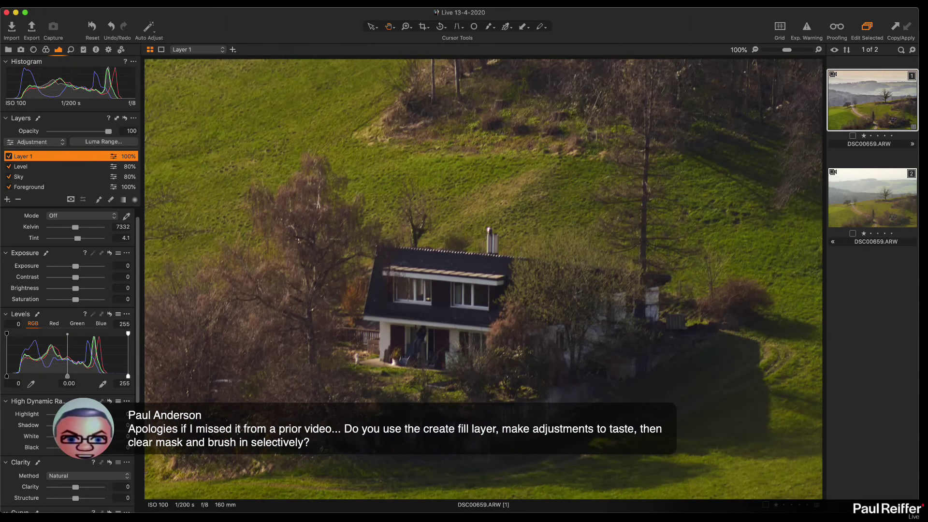
drag(75, 487, 91, 498)
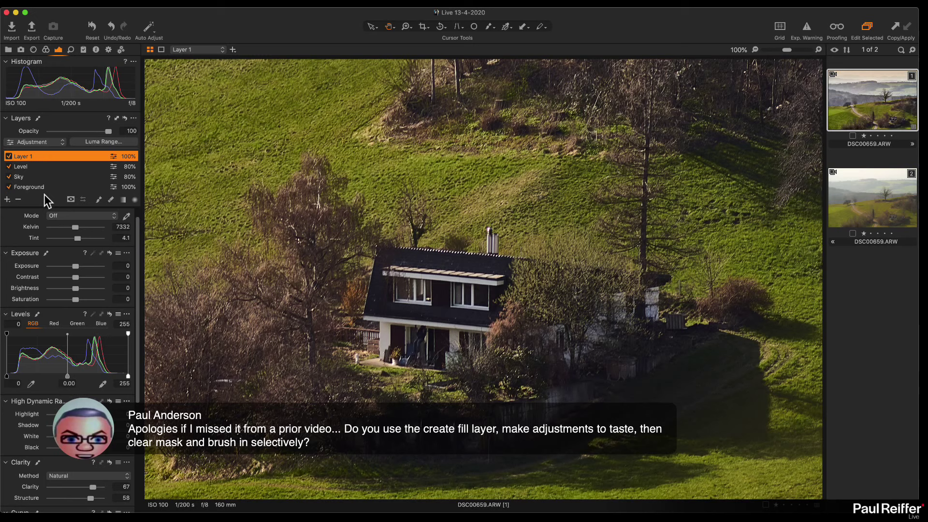
Step: In the Color Editor, set the green range's Hue to 15.2, Saturation to 60 and Lightness to -25.6, then check the grass around the house
scroll(68, 227, down, 7)
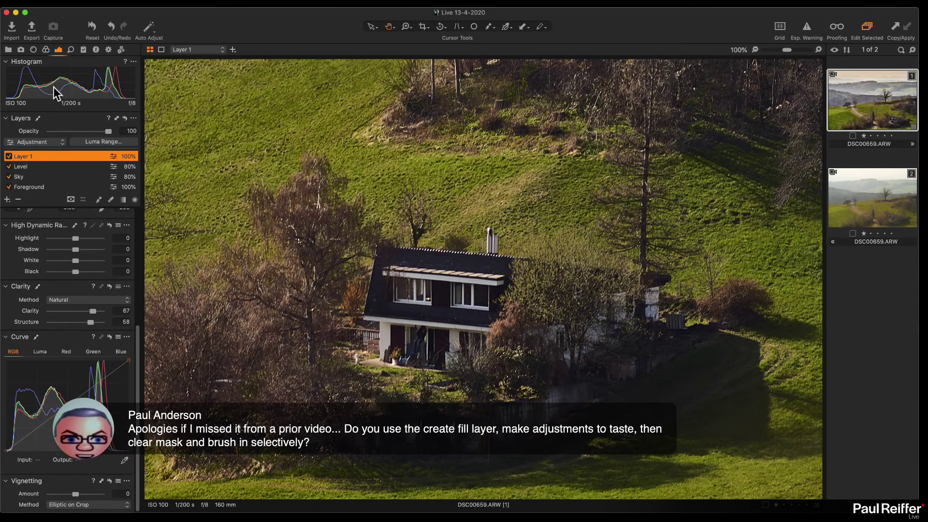
click(45, 49)
scroll(55, 435, down, 5)
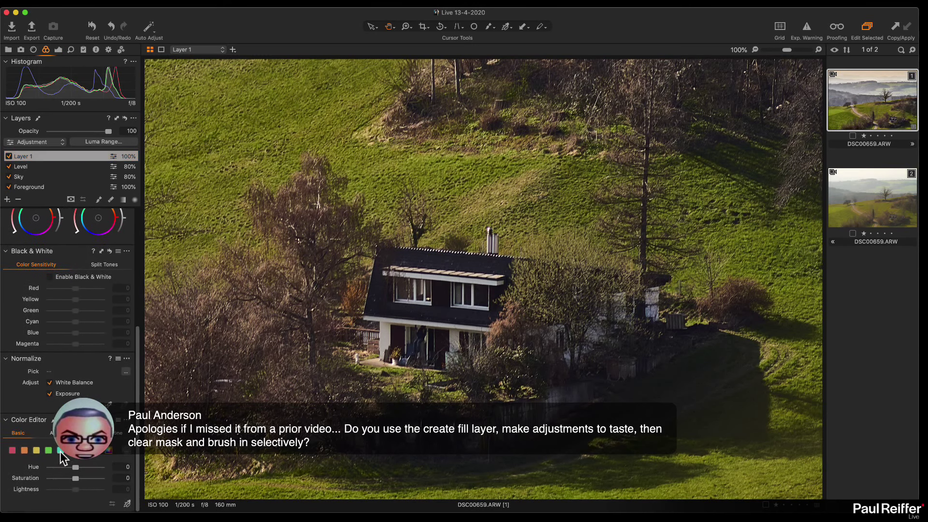
click(48, 451)
drag(75, 468, 62, 489)
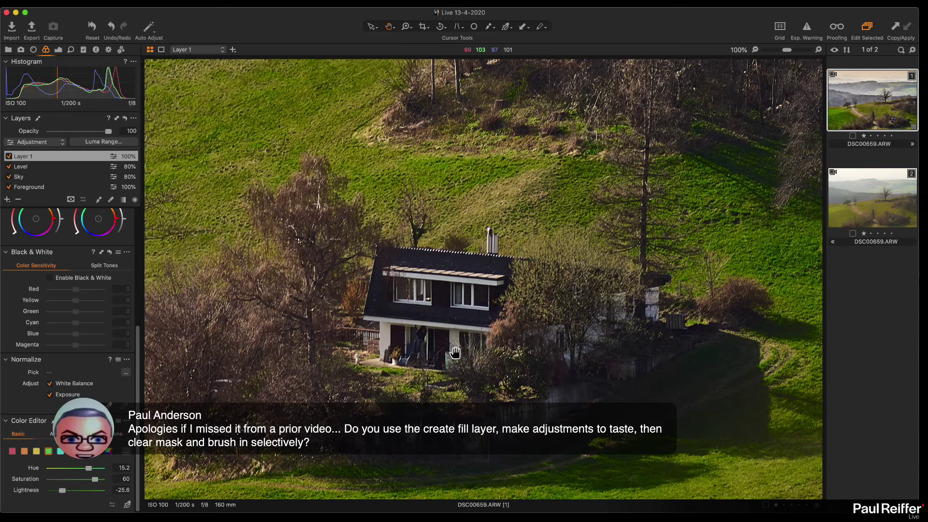
click(447, 330)
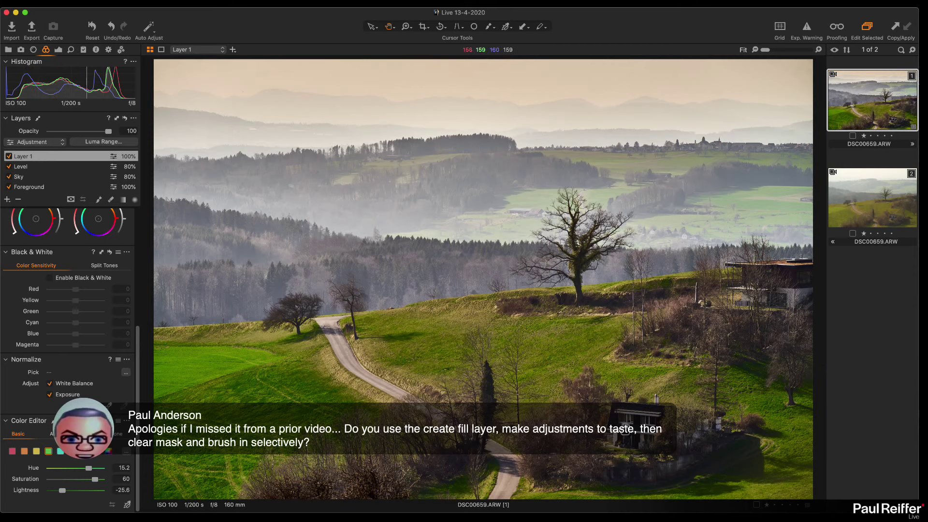
click(643, 442)
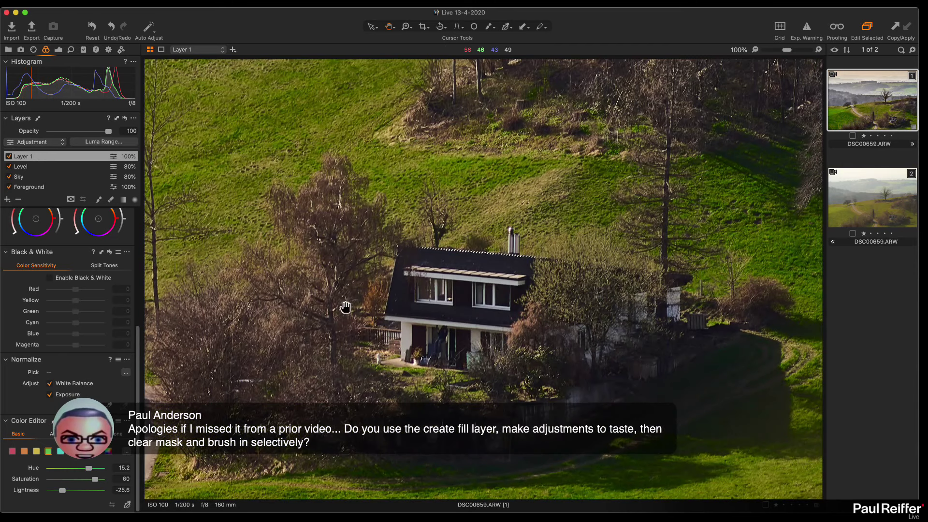
click(442, 357)
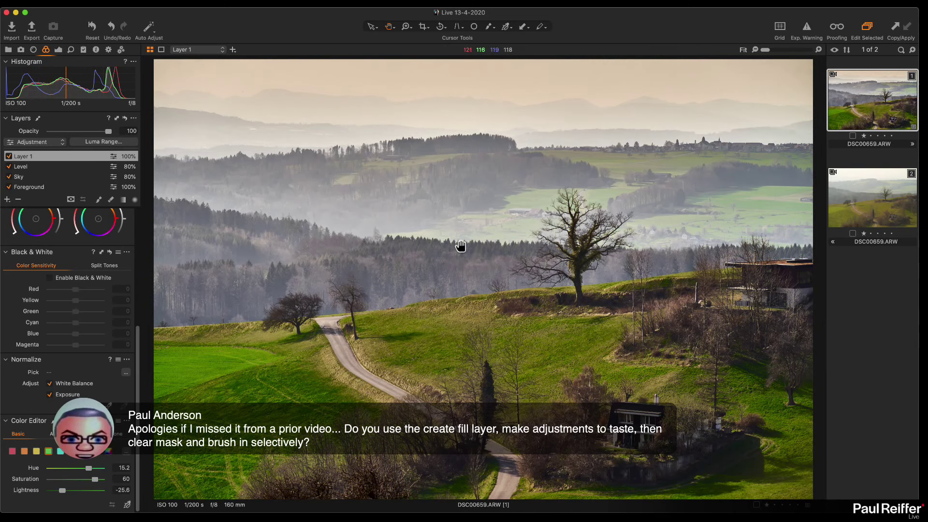
Step: Clear the new filled layer's mask and activate the mask brush
right_click(65, 156)
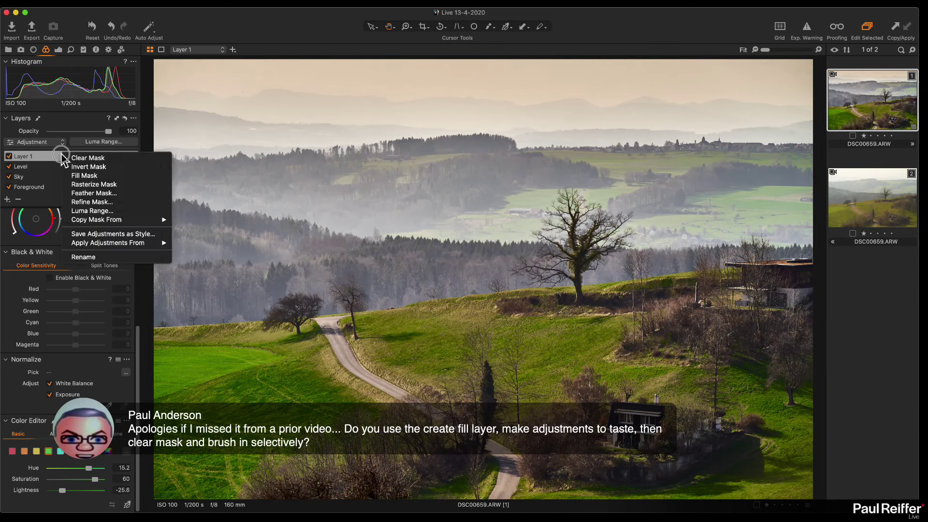
click(95, 159)
key(b)
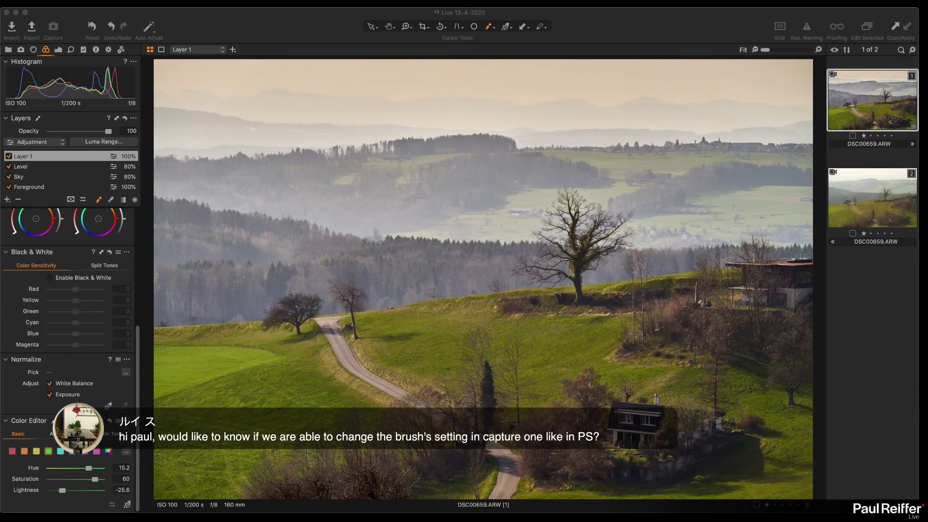
Step: Open the mask brush's settings and link the brush and eraser settings
click(99, 199)
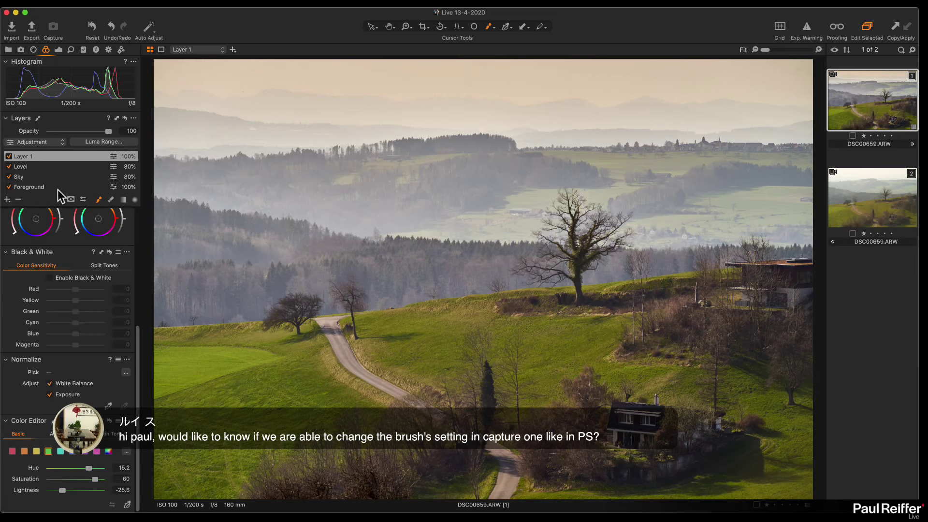
right_click(369, 142)
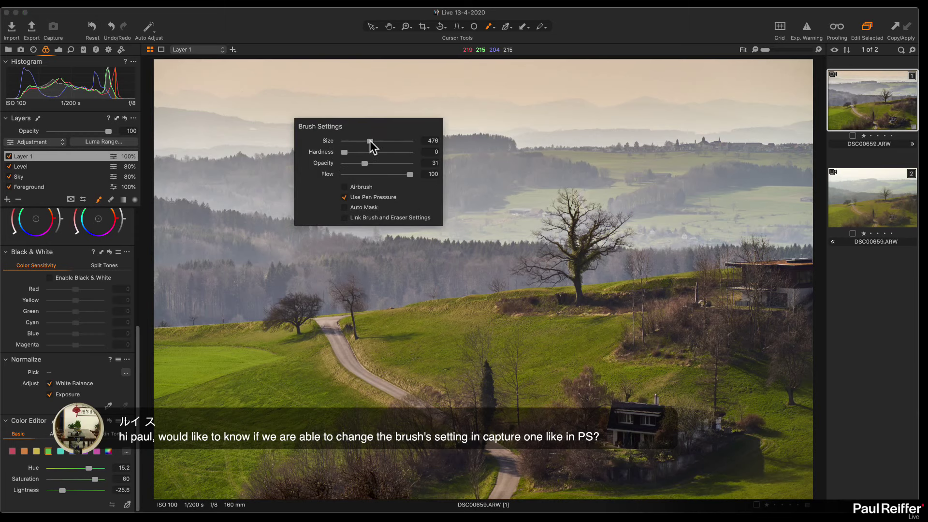
right_click(338, 176)
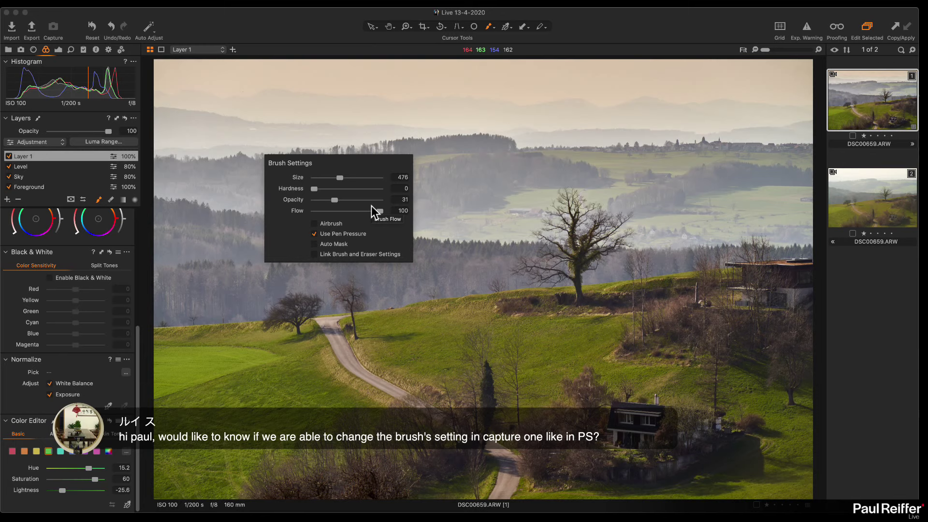
click(325, 254)
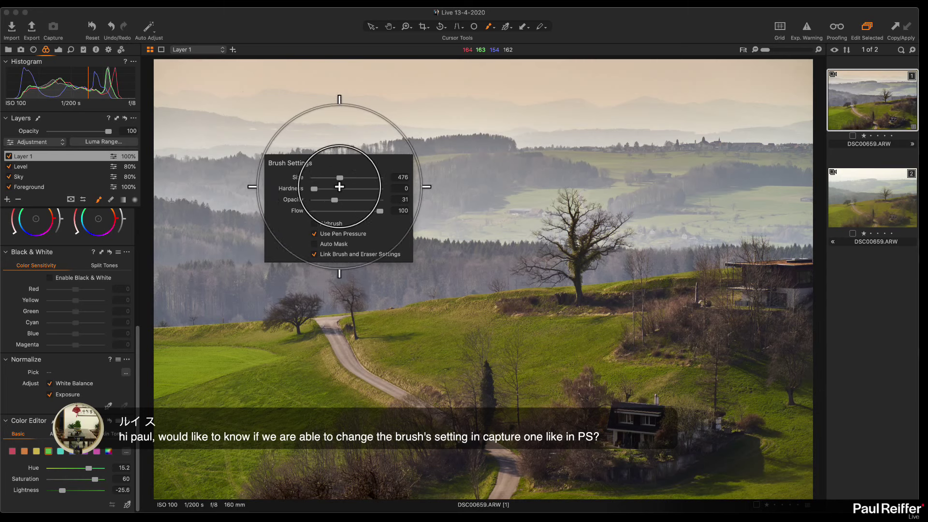
mouse_move(334, 199)
mouse_down()
mouse_move(353, 200)
mouse_move(336, 200)
mouse_up()
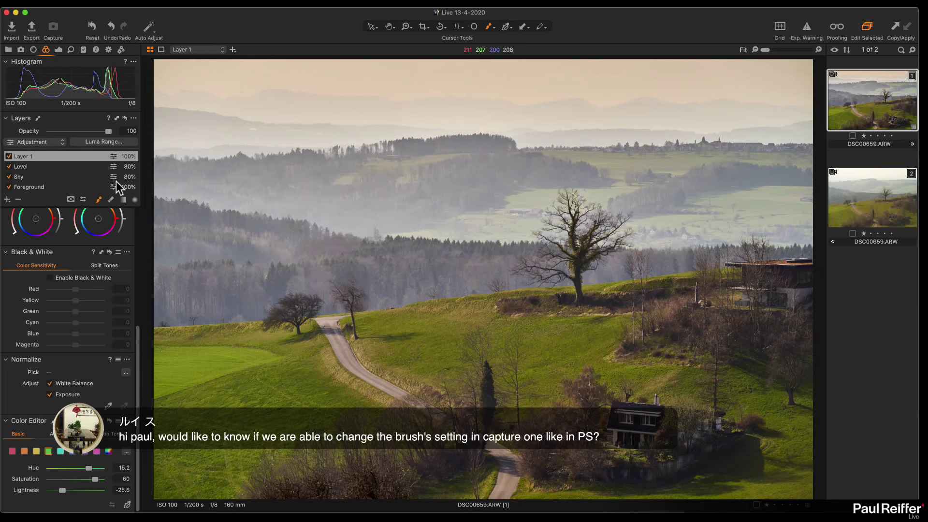
Step: Alternate between the mask eraser and the mask brush and compare the settings of both tools
click(110, 199)
right_click(355, 198)
right_click(83, 198)
right_click(366, 190)
click(100, 200)
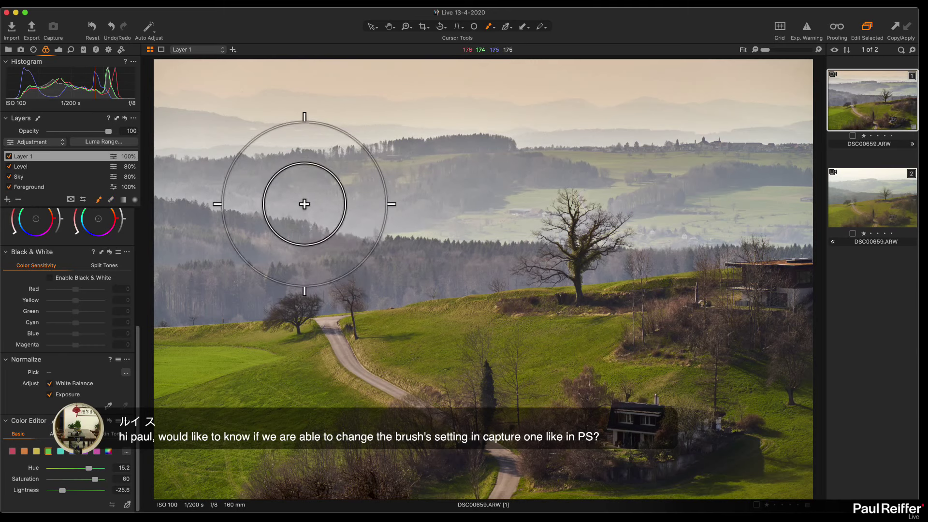
right_click(348, 201)
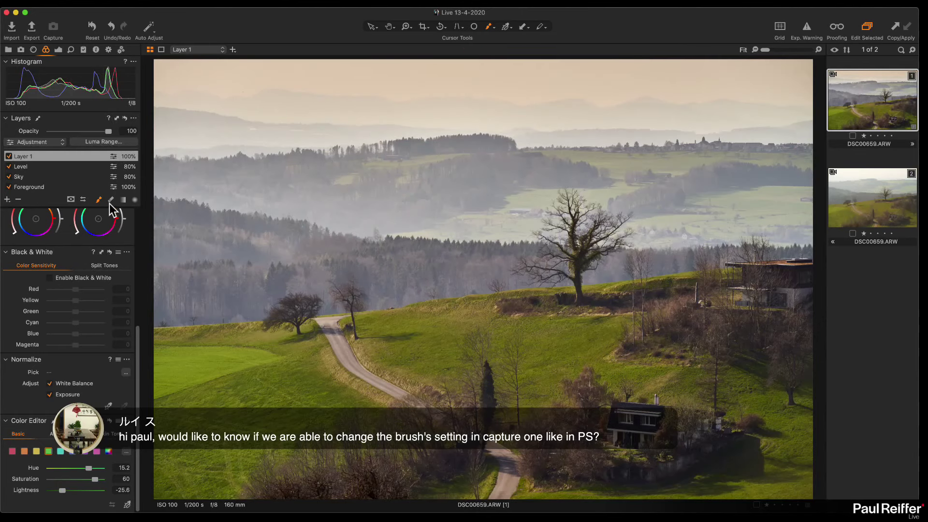
right_click(227, 191)
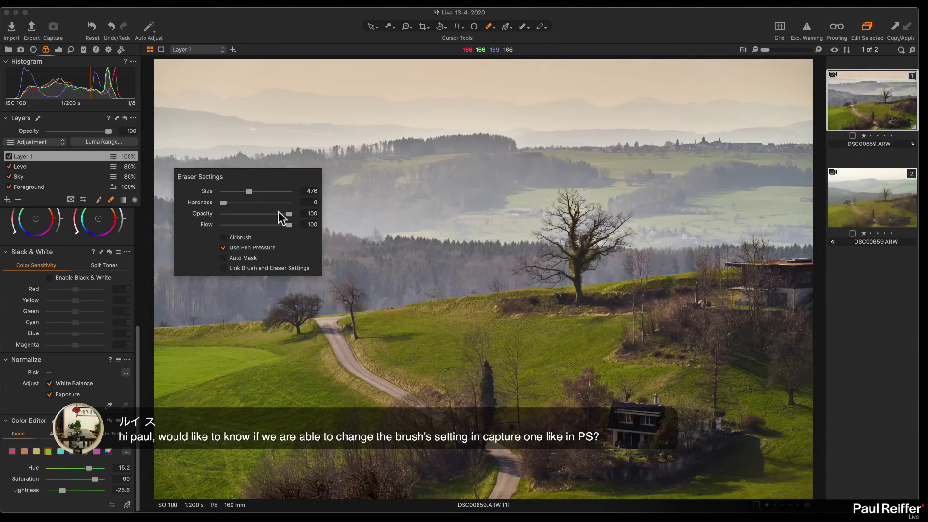
click(100, 199)
right_click(227, 191)
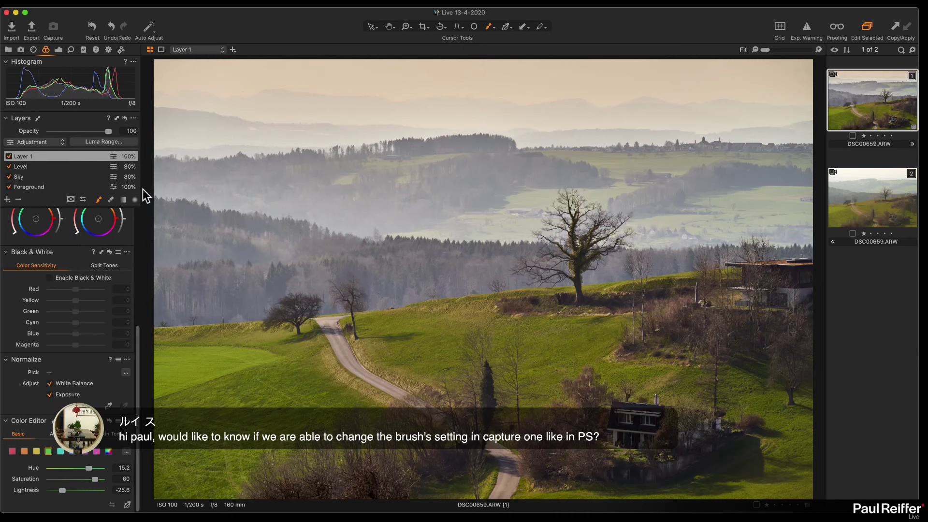
right_click(266, 184)
click(238, 256)
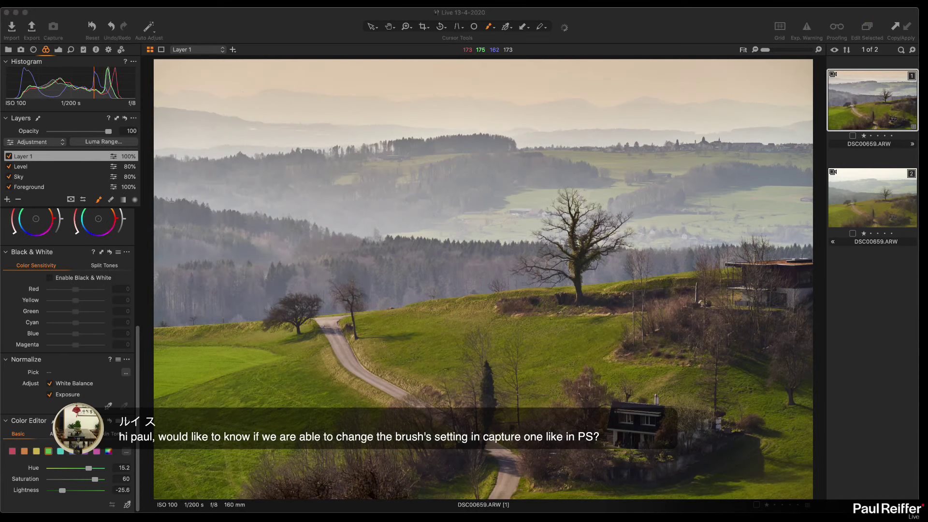
Step: Open the user collection containing the night bridge photo _DSC5246.ARW and show its lens correction and crop tools
click(276, 40)
click(8, 49)
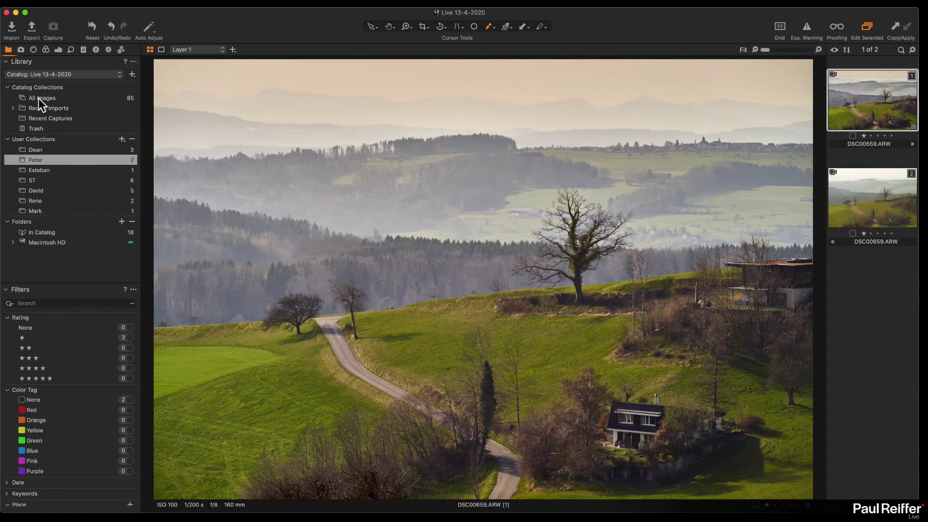
click(40, 170)
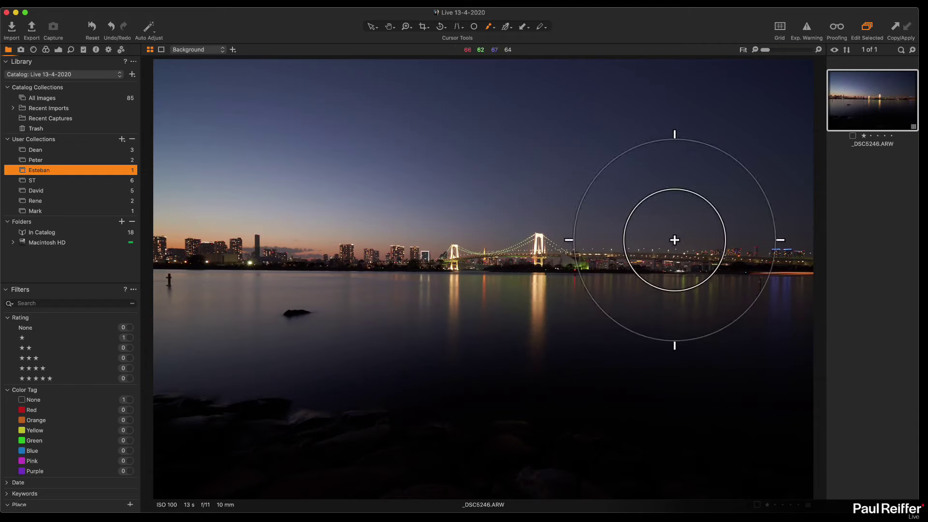
click(33, 50)
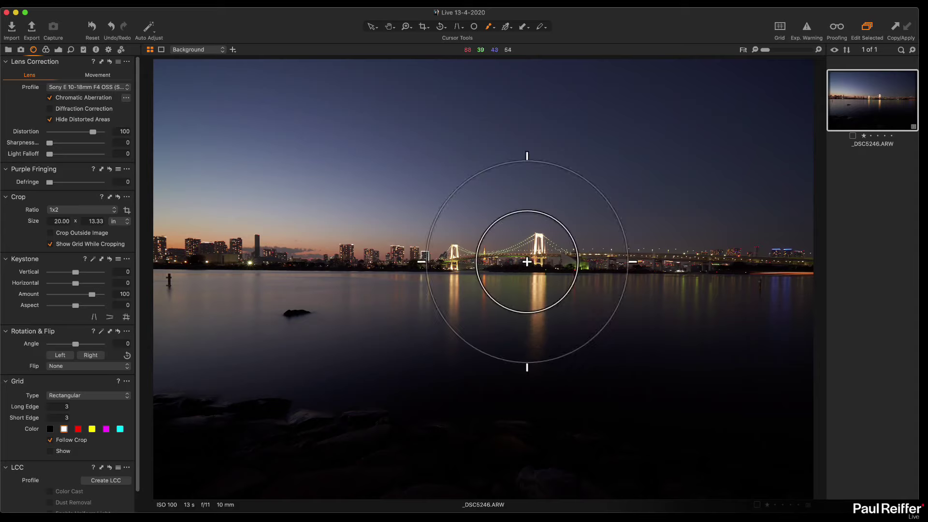
Step: Examine the night skyline and the illuminated bridge in _DSC5246.ARW at close range
key(z)
drag(213, 224, 377, 308)
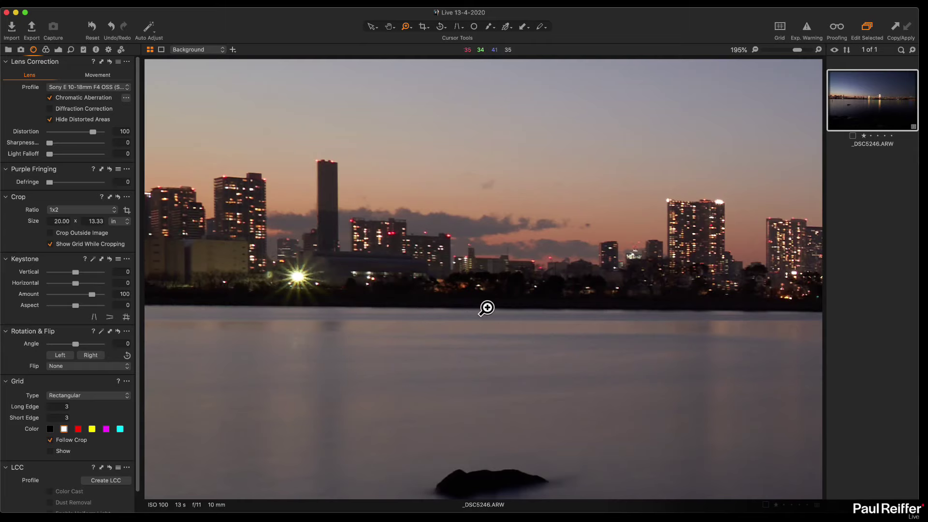
alt+click(399, 249)
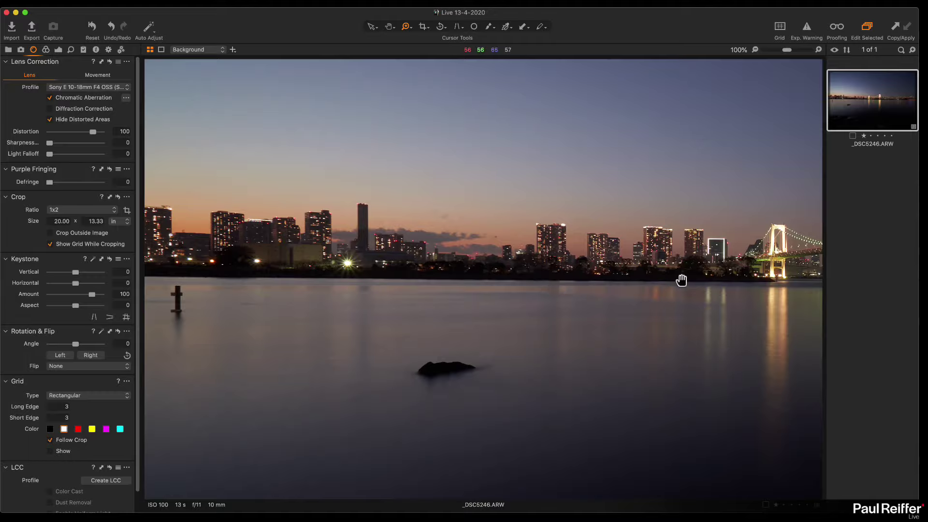
drag(681, 278, 216, 290)
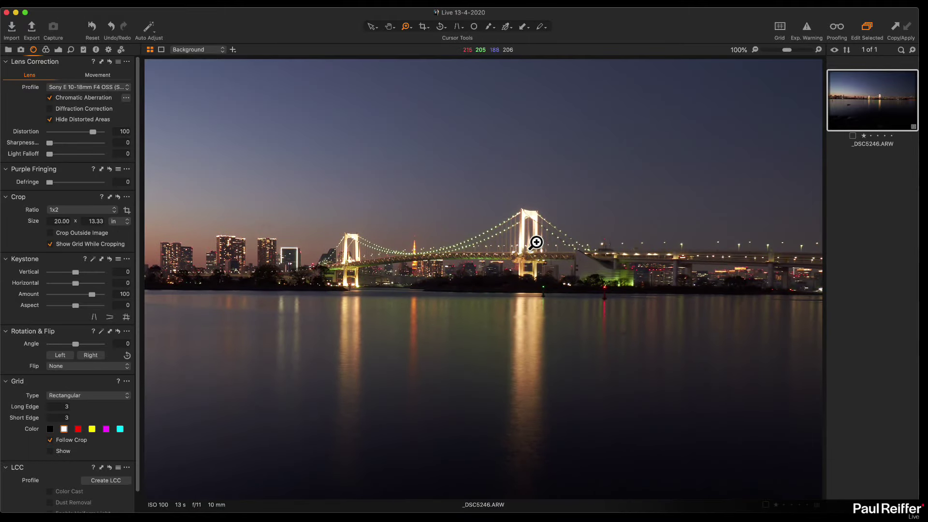
Step: Inspect the illuminated bridge tower up close with the exposure warning shown, and turn the warning off again
click(533, 240)
click(498, 249)
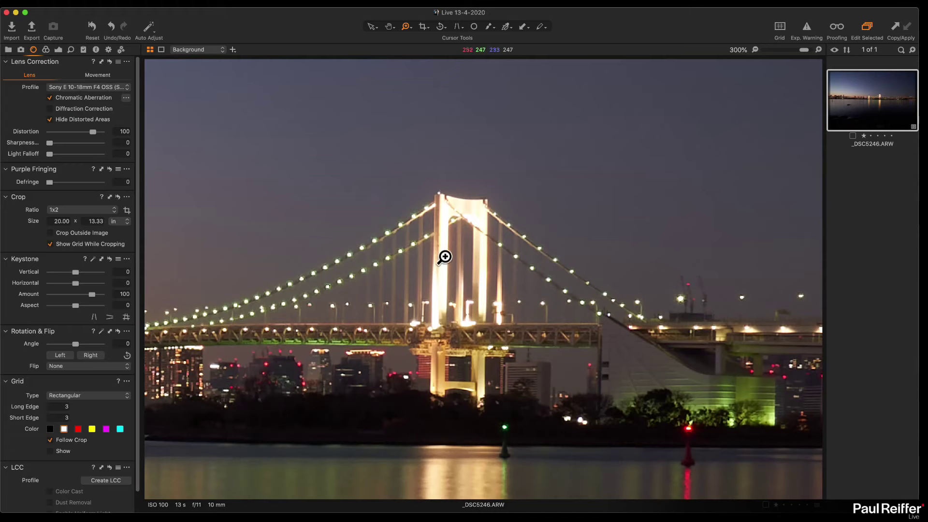
click(807, 29)
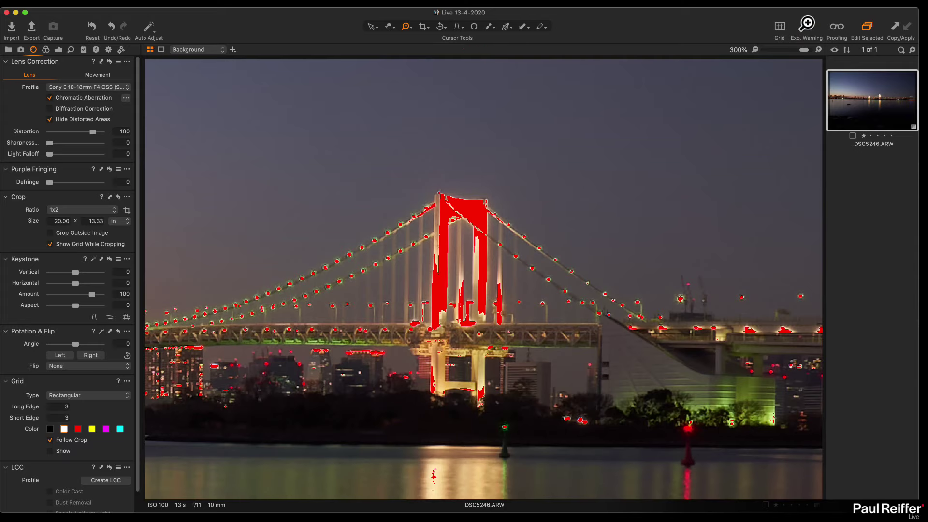
click(809, 29)
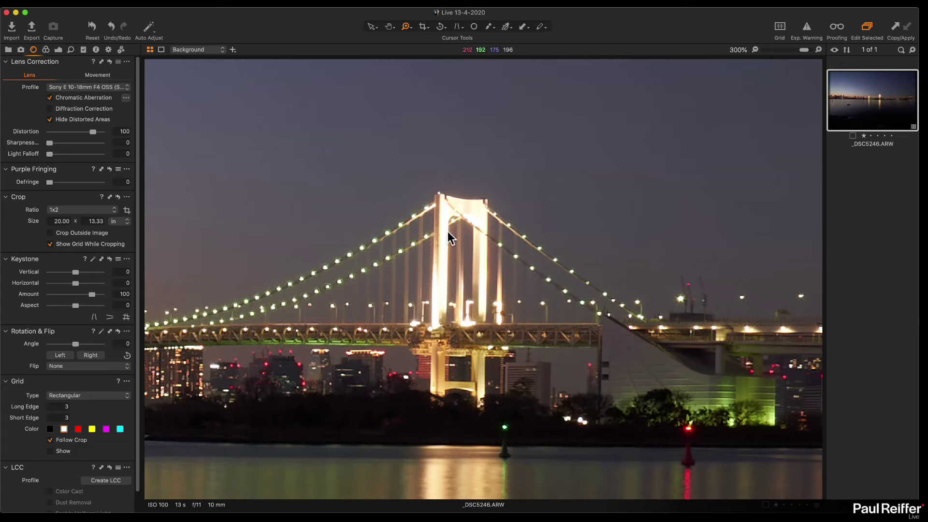
Step: Pull the High Dynamic Range highlights down to -100 on the background layer of the bridge photo
click(58, 49)
scroll(75, 244, up, 5)
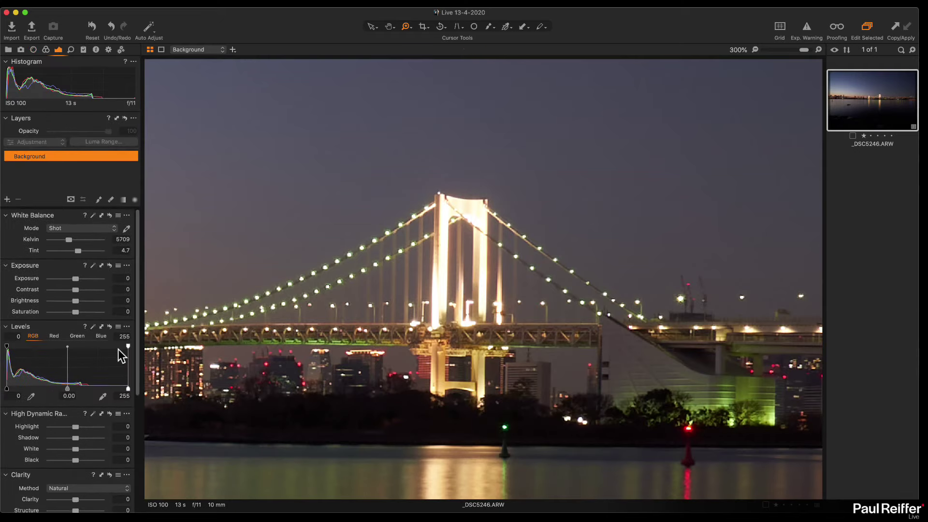
drag(76, 425, 39, 427)
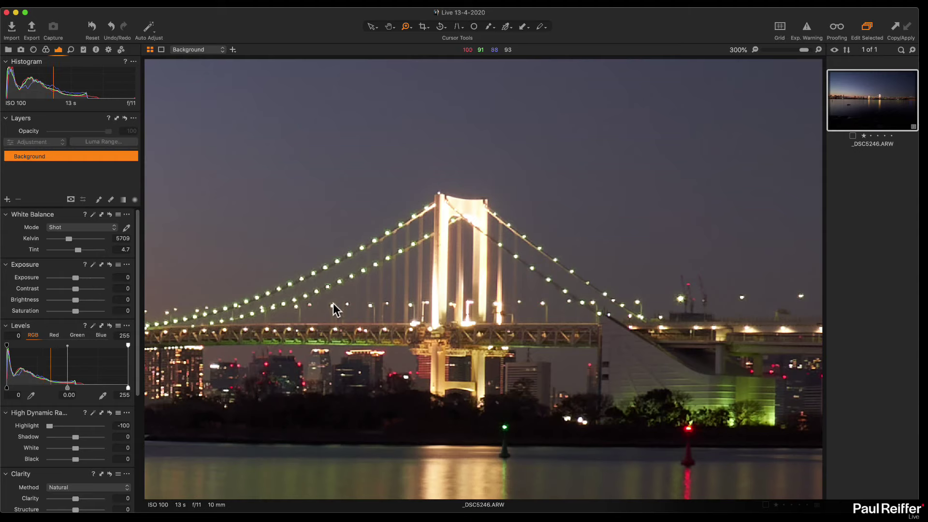
Step: Try an exposure boost of 1.69 on the bridge photo, inspect the bridge and waterline, and reset the exposure
drag(75, 278, 86, 282)
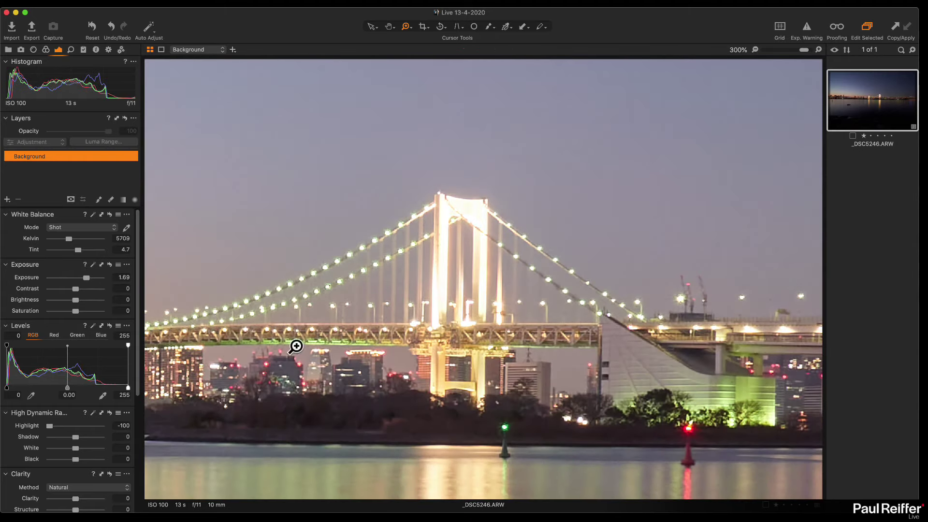
drag(296, 383, 625, 242)
scroll(422, 254, right, 5)
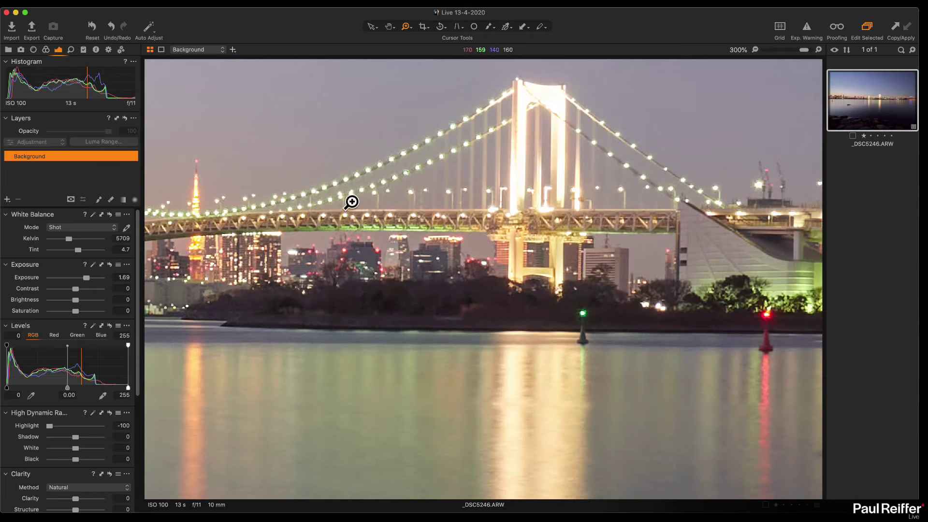
key(super+0)
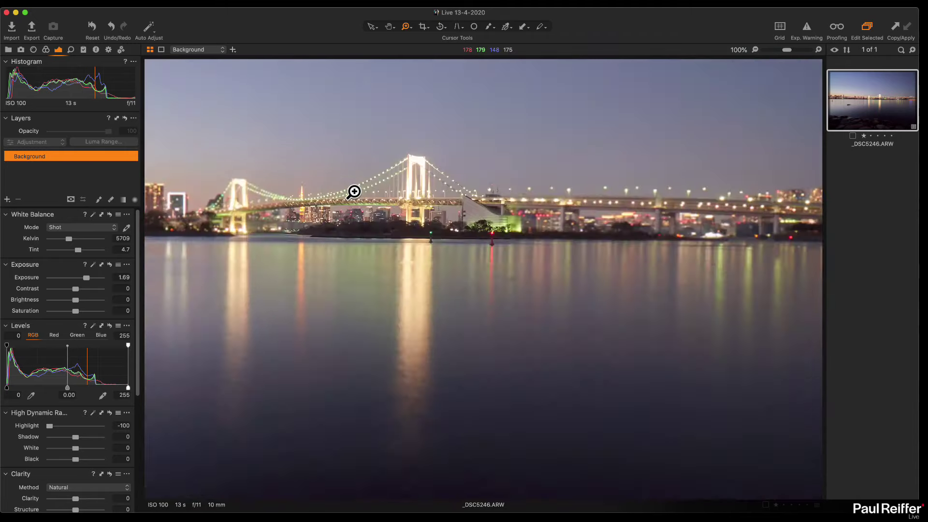
double_click(85, 278)
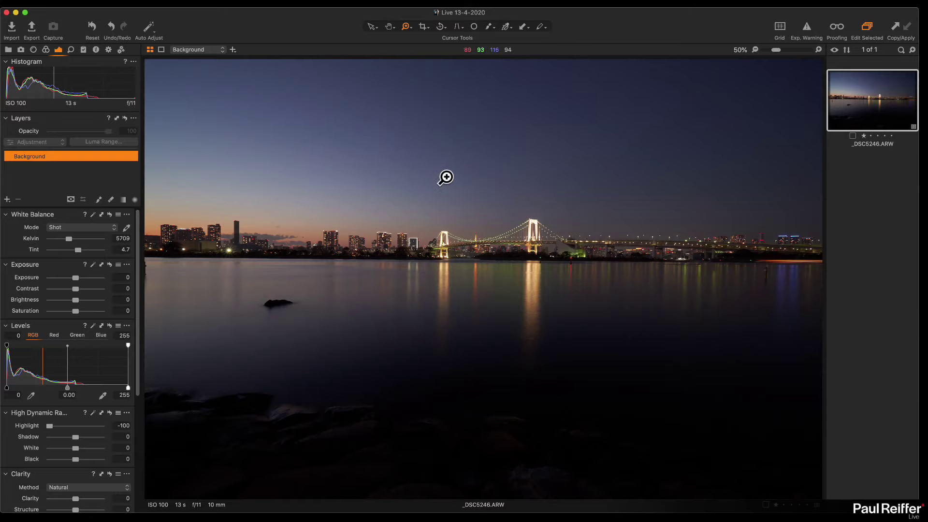
Step: Display the lens and crop tools, and compare the photo with and without its crop frame
click(32, 50)
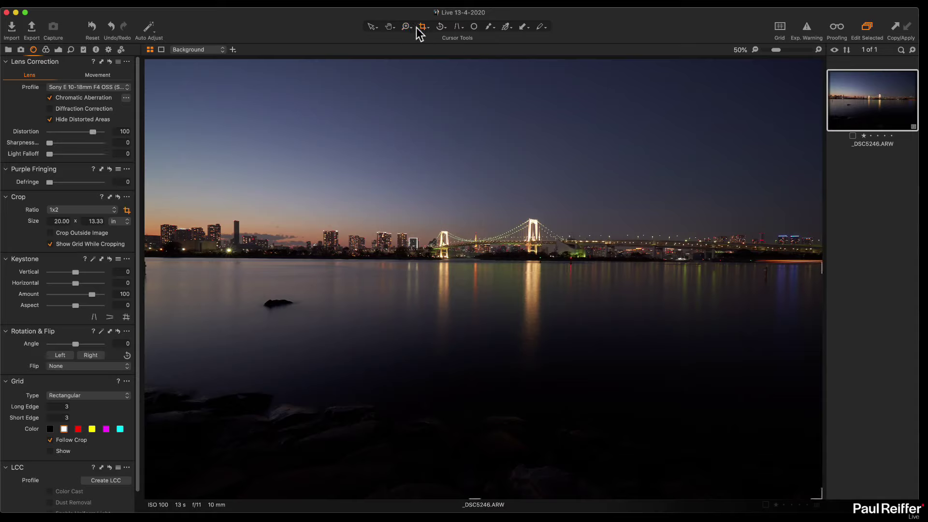
click(371, 26)
click(424, 28)
click(348, 126)
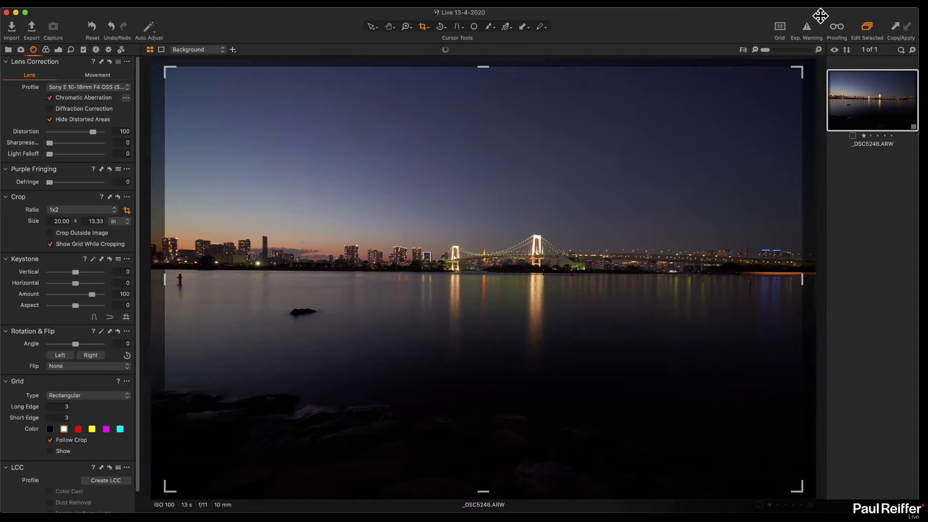
click(372, 27)
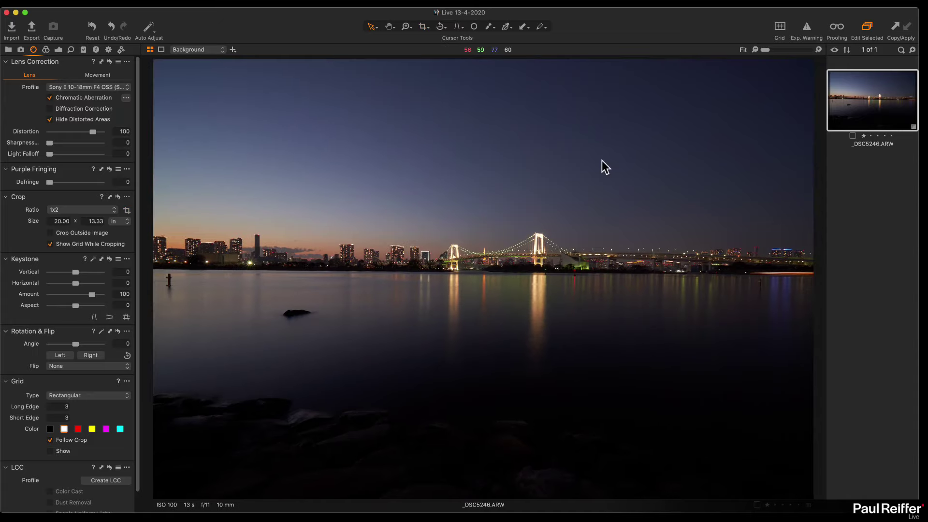
Step: With the crop frame shown, test the lens distortion correction at 0 and set it to 97
click(422, 27)
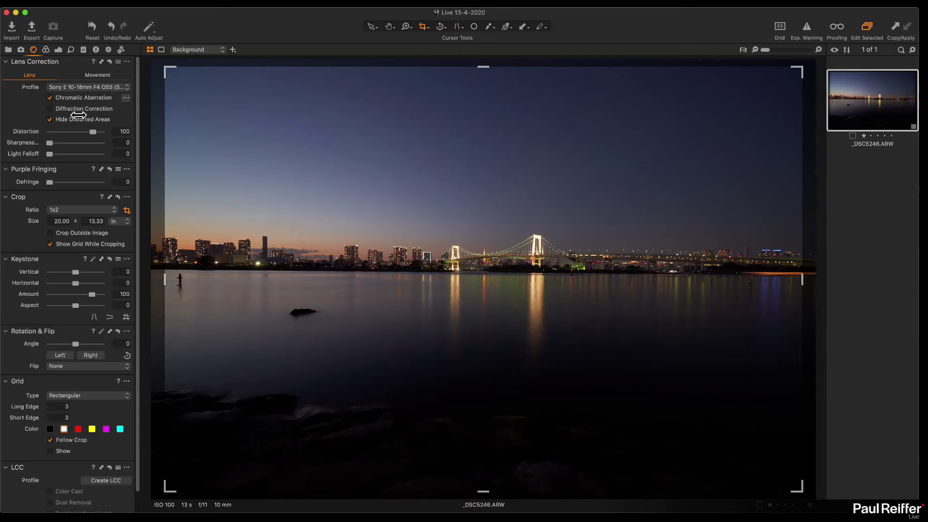
drag(91, 131, 12, 131)
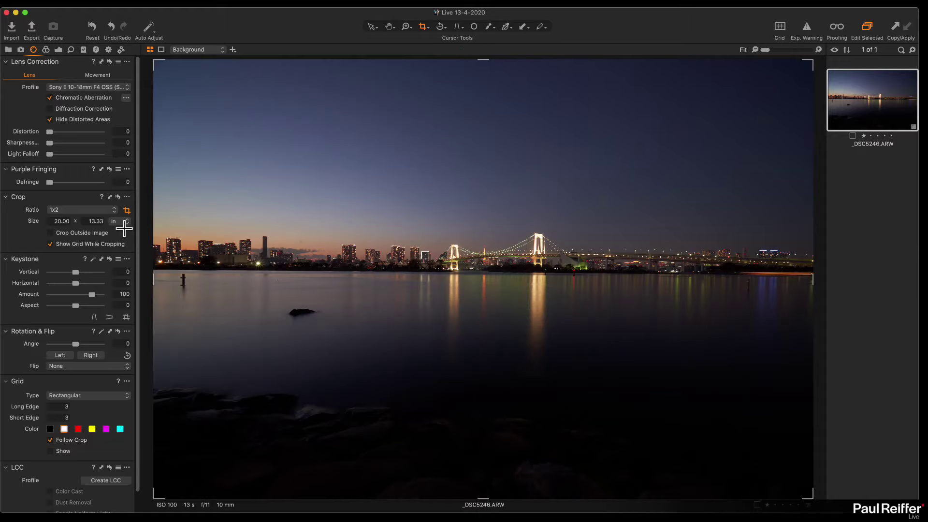
drag(51, 136, 92, 136)
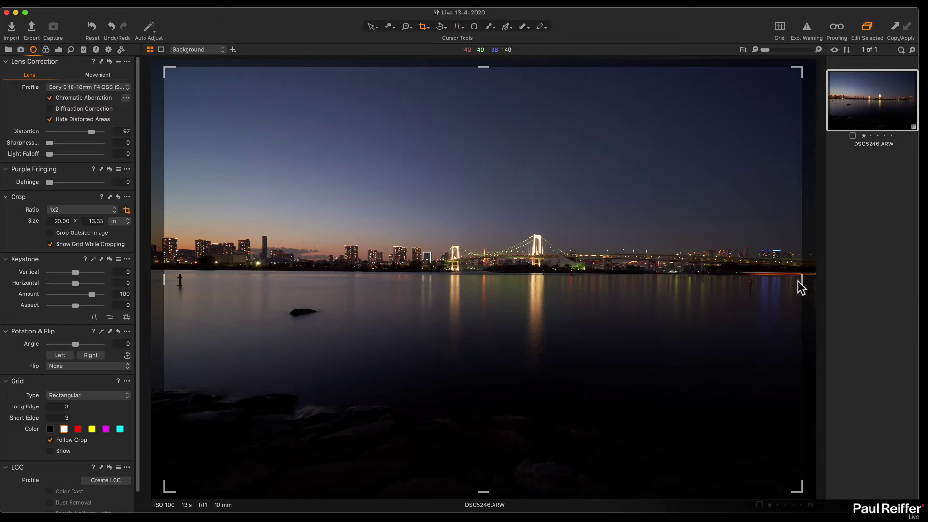
Step: Crop the photo to a full-width 1x3 panorama of 20.85 x 6.95 in, framing the skyline, bridge and water
click(424, 28)
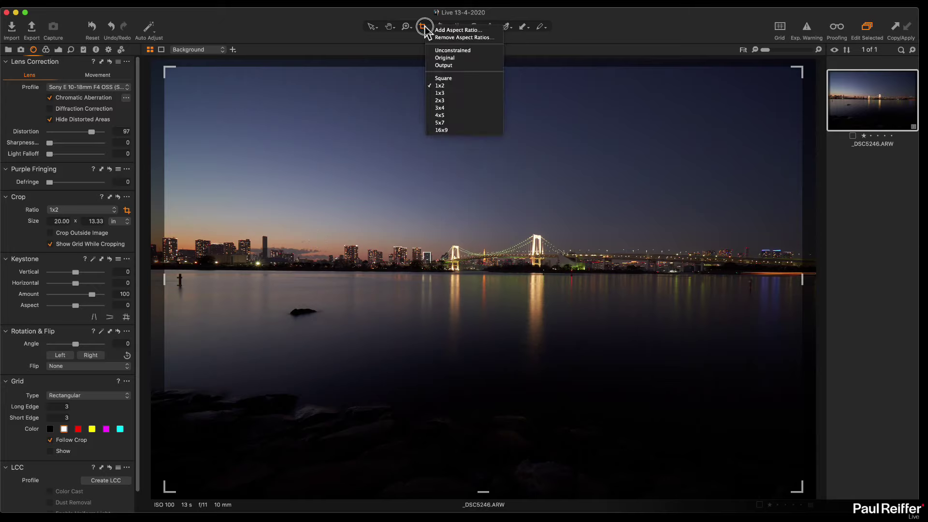
click(452, 93)
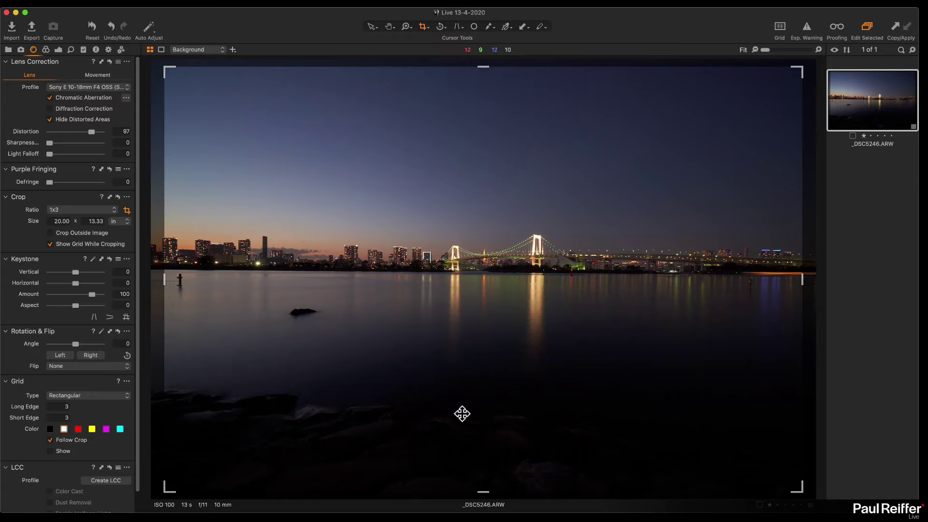
drag(800, 70, 829, 110)
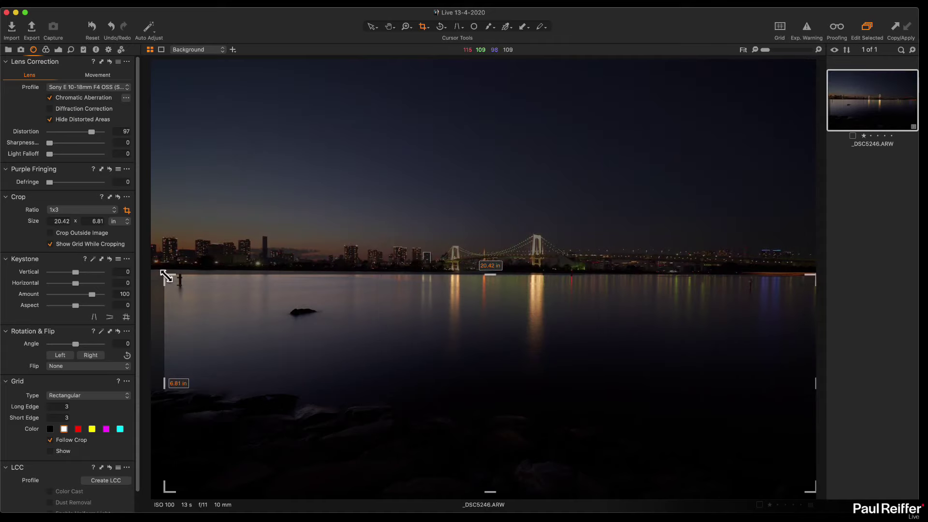
drag(166, 273, 139, 254)
drag(327, 356, 352, 265)
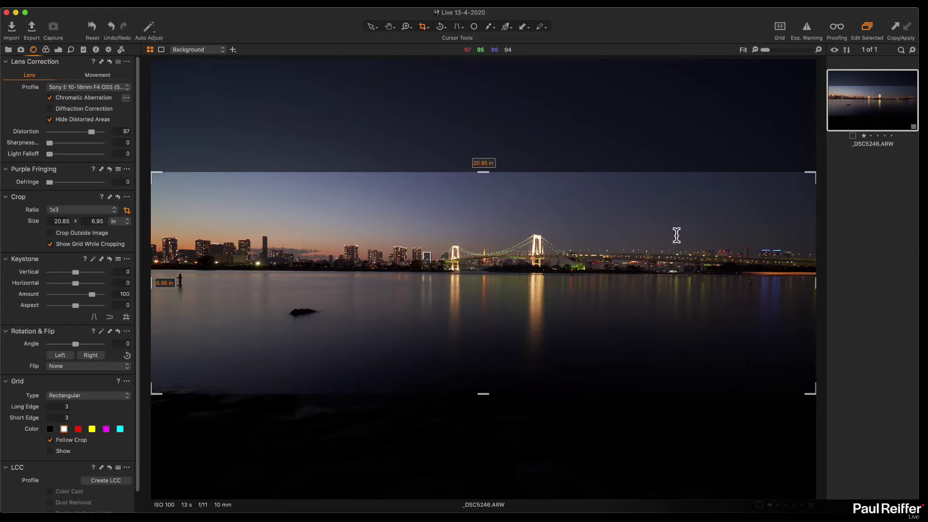
click(372, 26)
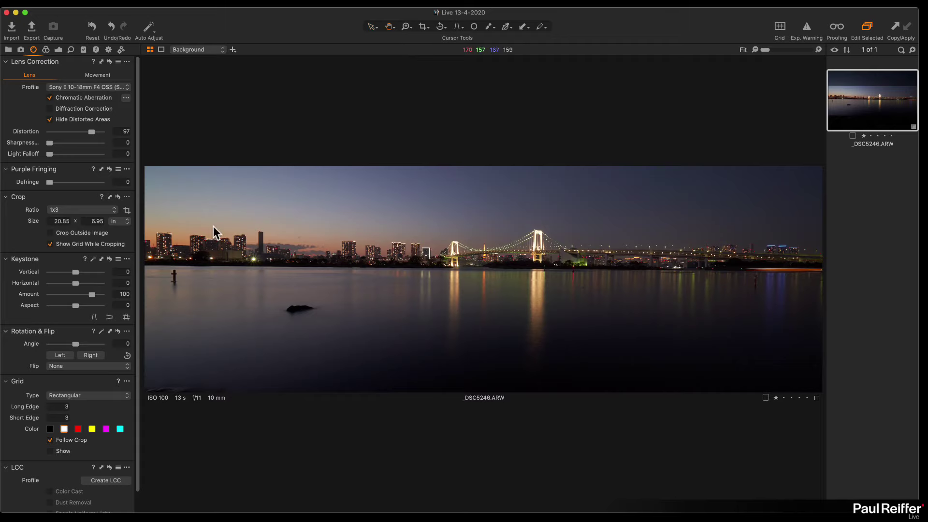
Step: Examine the buildings at the far left of the skyline up close and run the chromatic aberration analysis
click(158, 255)
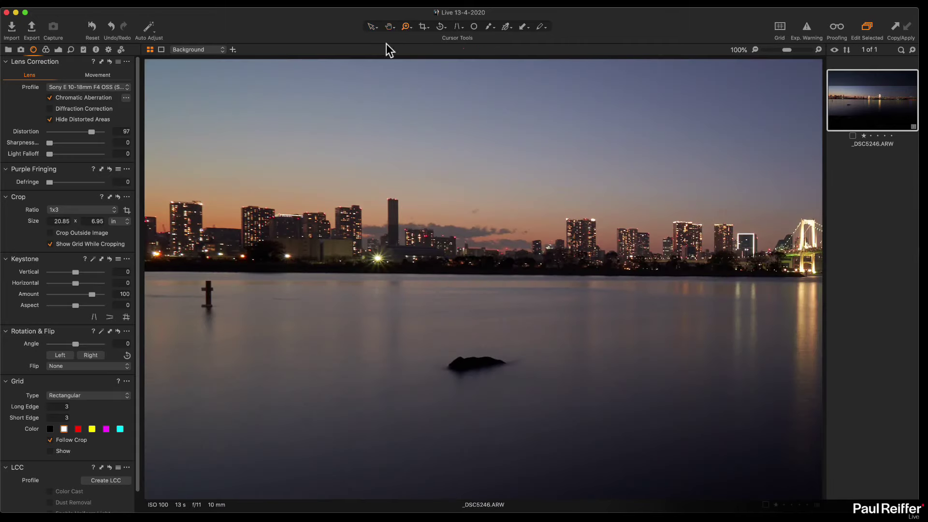
click(181, 241)
scroll(299, 285, up, 2)
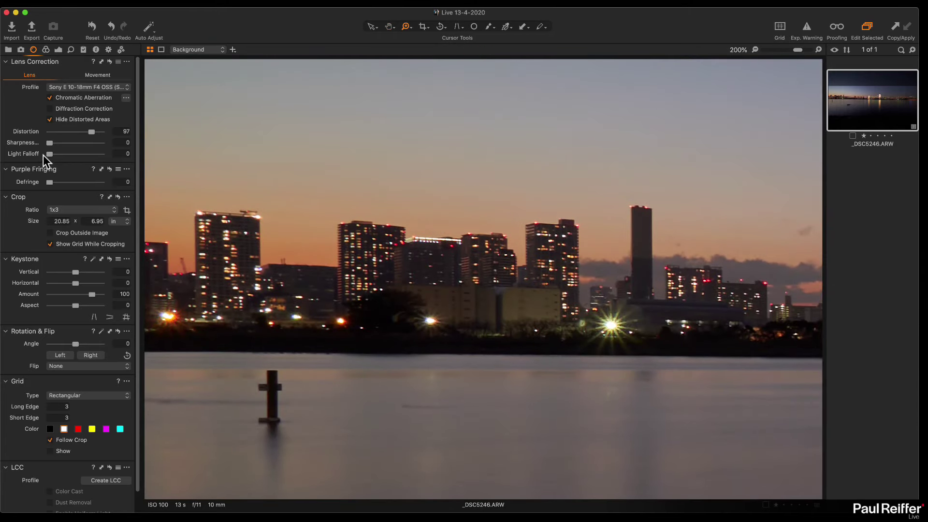
click(125, 98)
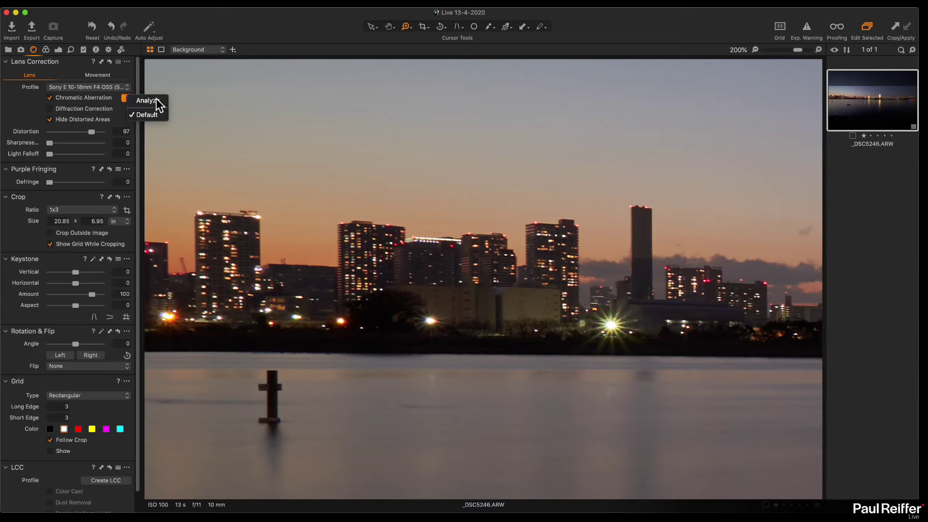
click(156, 100)
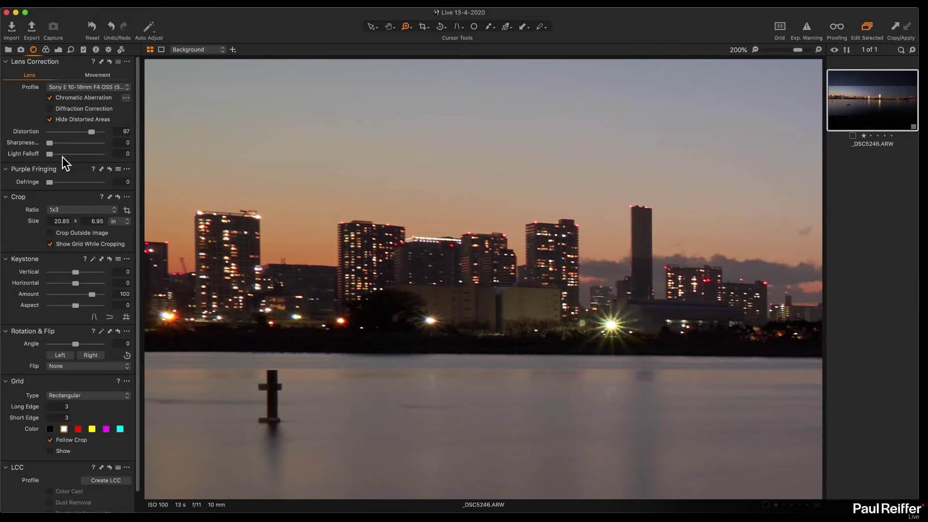
Step: Set purple fringing defringe to 65 and lens sharpness falloff correction to 96, and return to the full panorama
click(83, 183)
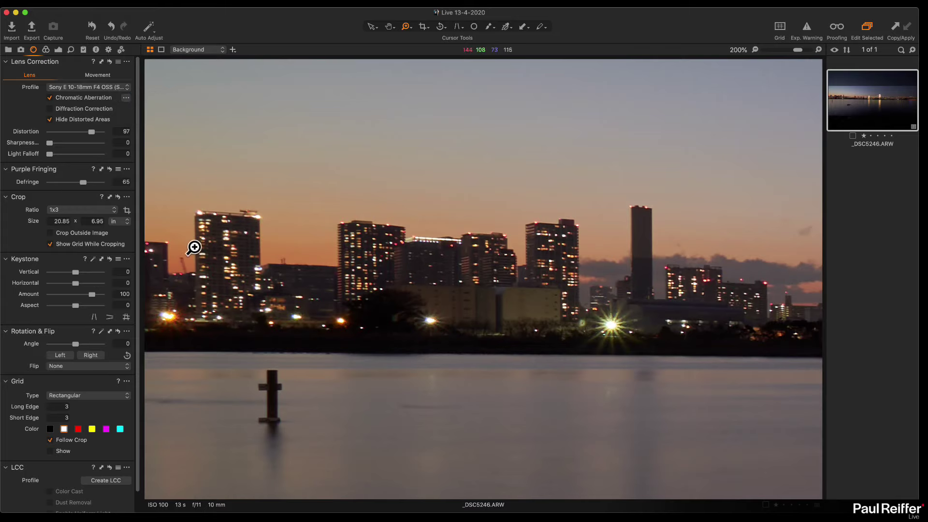
drag(50, 143, 69, 144)
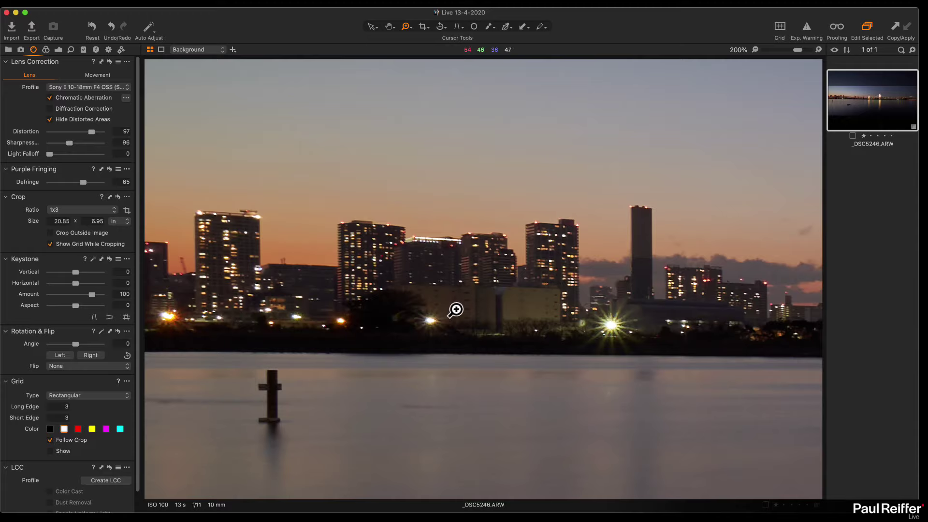
click(456, 310)
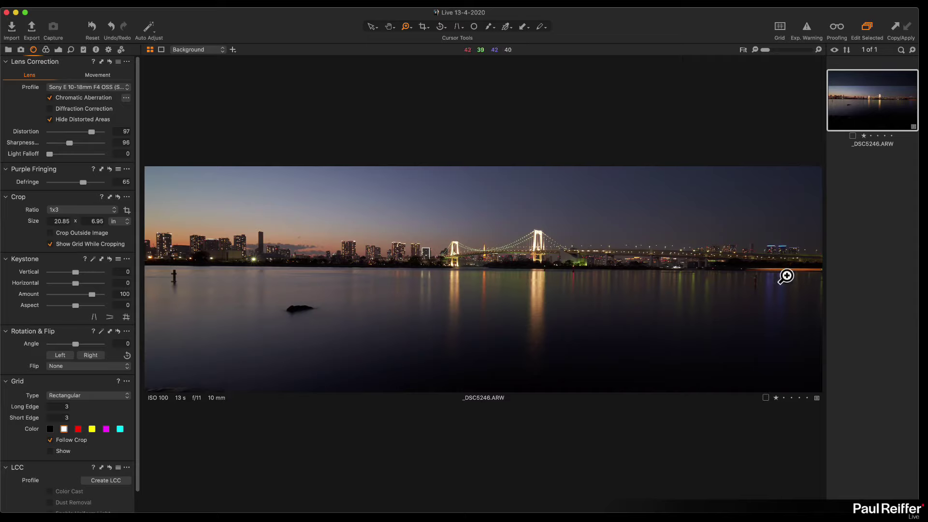
click(58, 49)
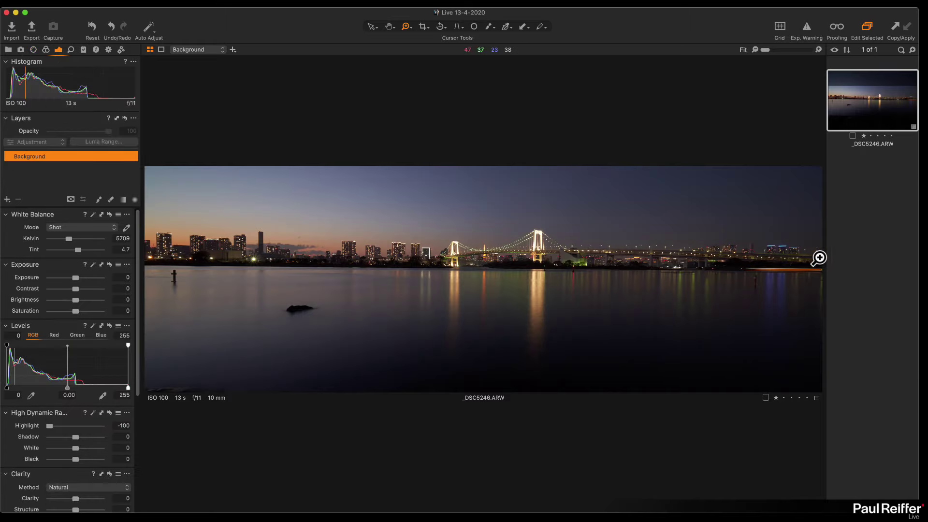
click(33, 50)
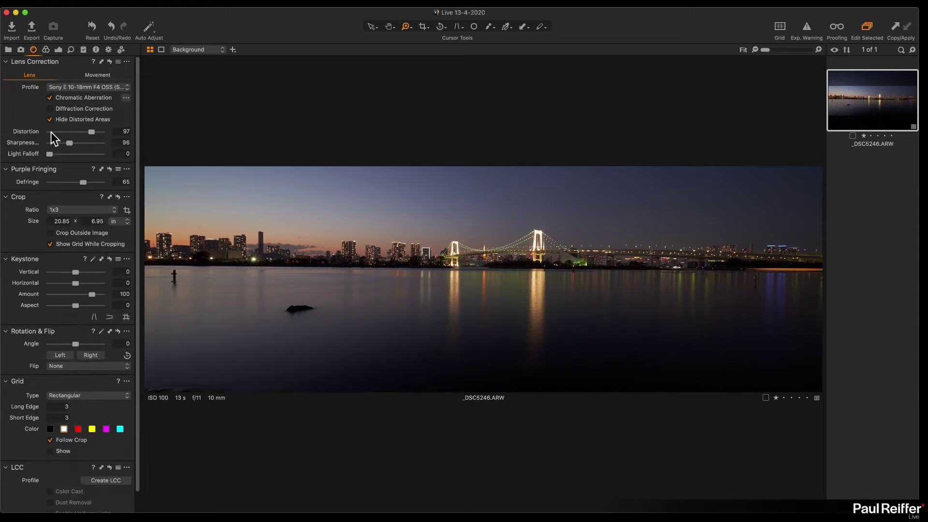
click(59, 50)
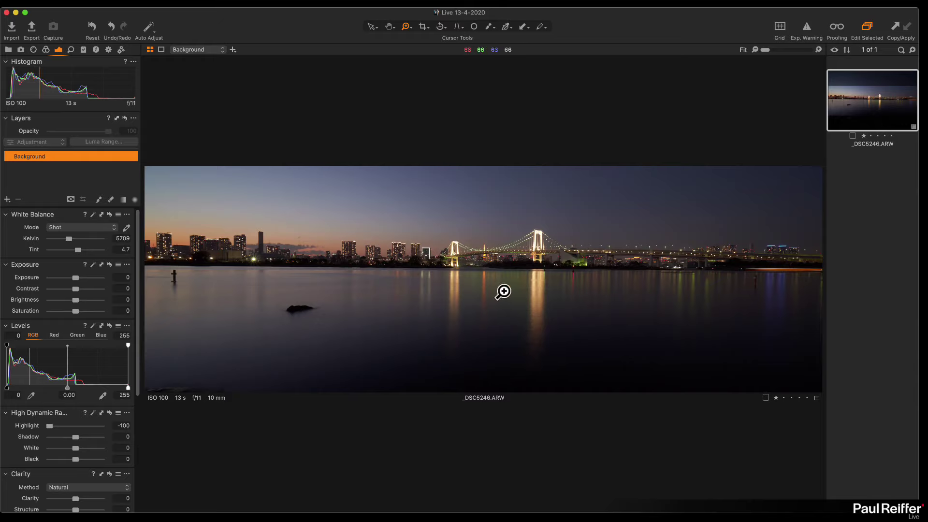
Step: Straighten the panorama along the shoreline from the left edge to the right edge
click(440, 29)
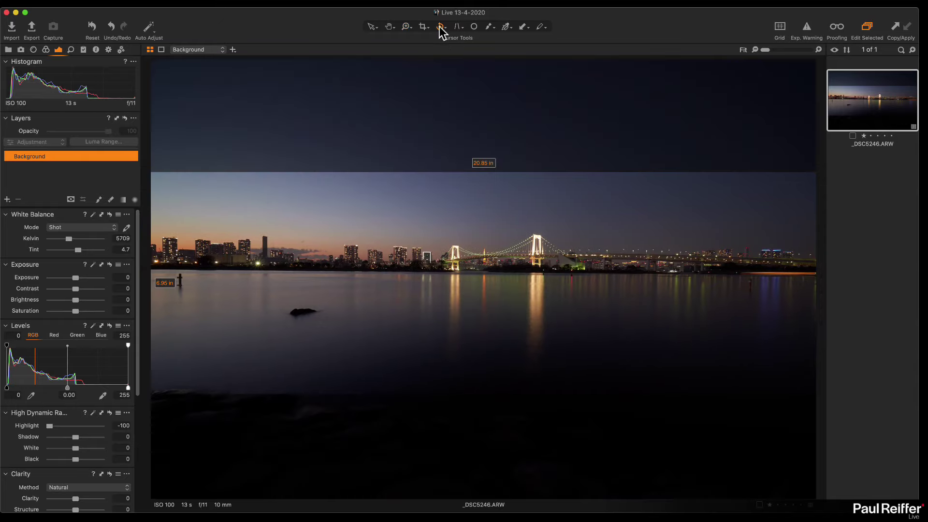
drag(152, 268, 820, 271)
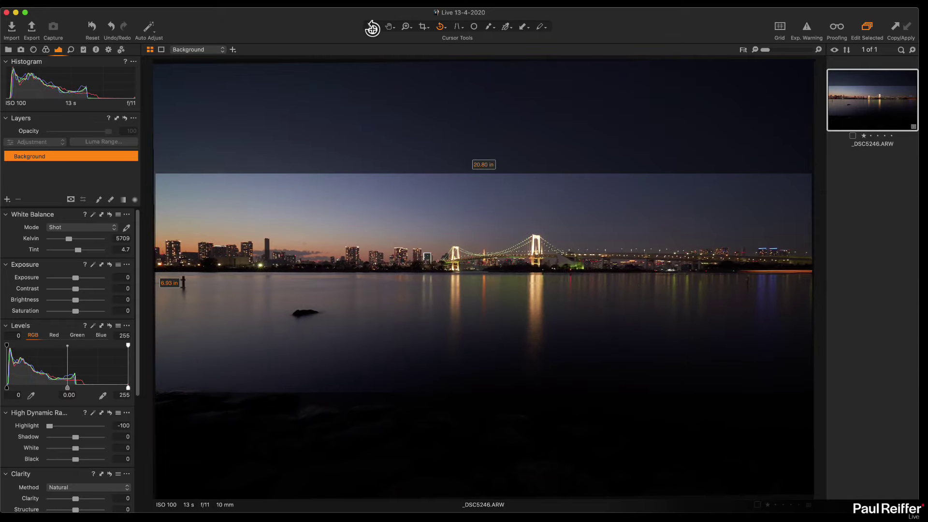
click(372, 27)
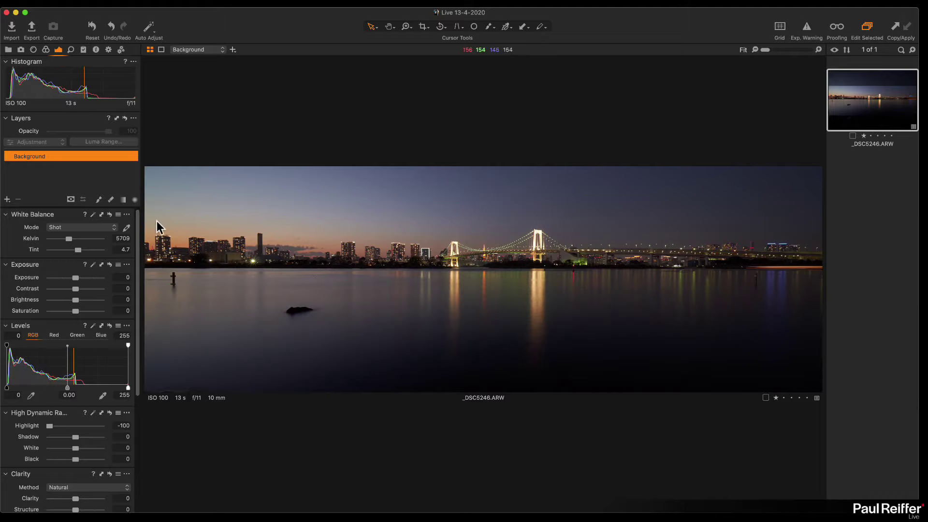
Step: Apply a vertical keystone correction with guides near the left and right edges of the photo, angled to the converging verticals
click(457, 27)
drag(285, 151, 163, 177)
drag(287, 411, 169, 414)
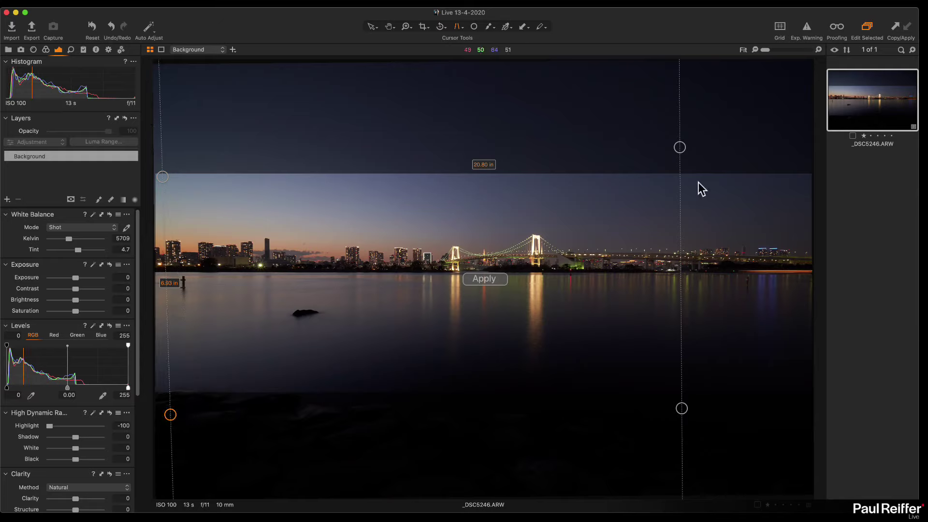
drag(679, 147, 799, 155)
drag(682, 409, 788, 437)
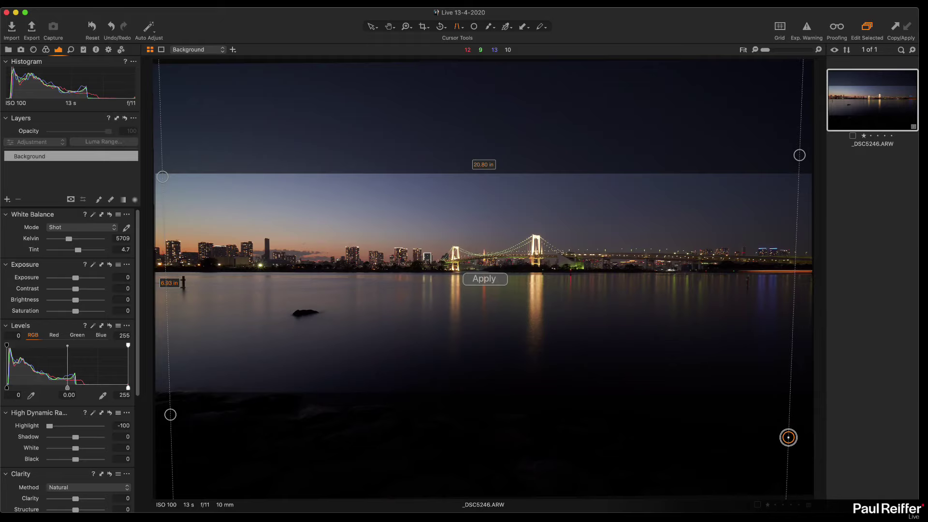
click(483, 282)
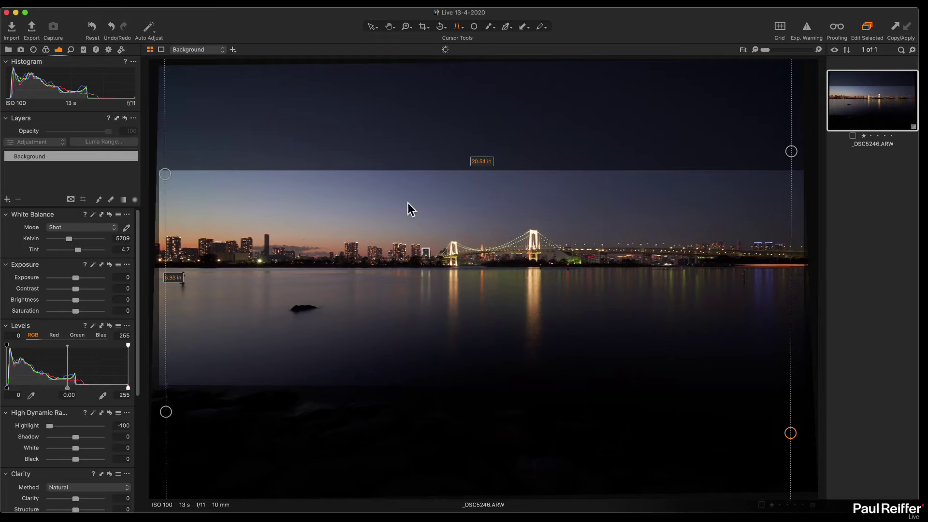
Step: Move the panorama crop up around the skyline, enlarge it slightly to 20.60 x 6.87 in, and apply it
click(423, 26)
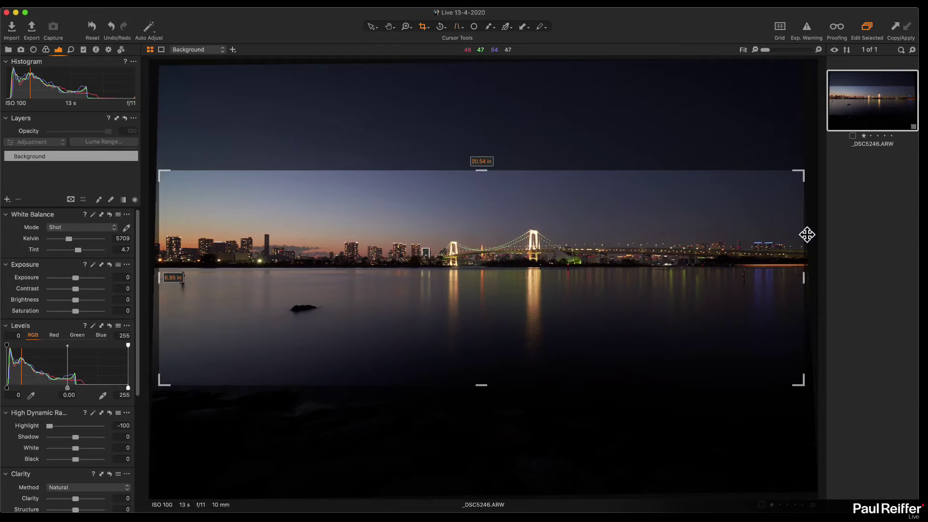
drag(535, 282, 532, 270)
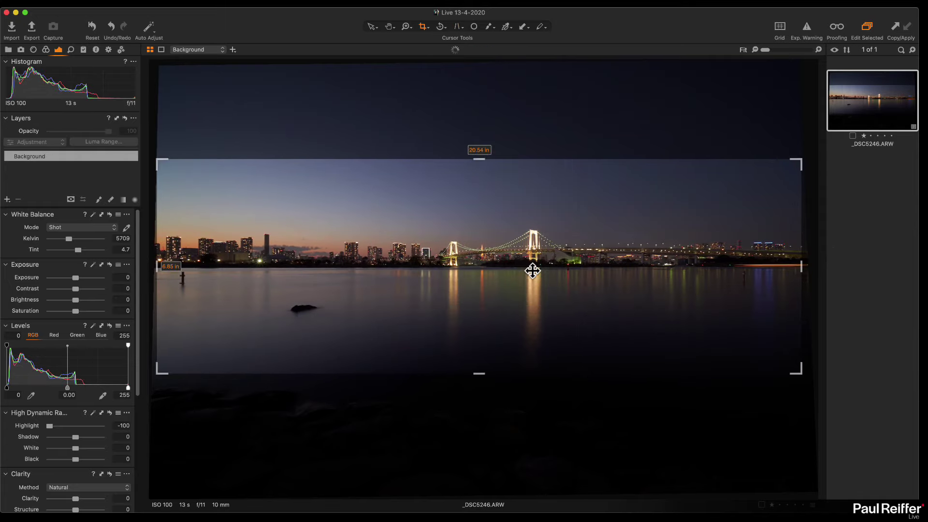
drag(796, 372, 797, 374)
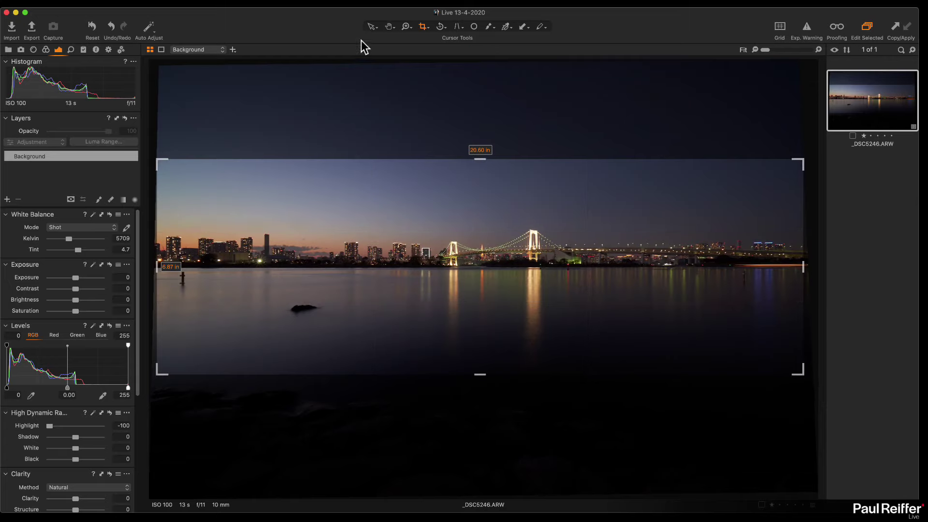
click(372, 27)
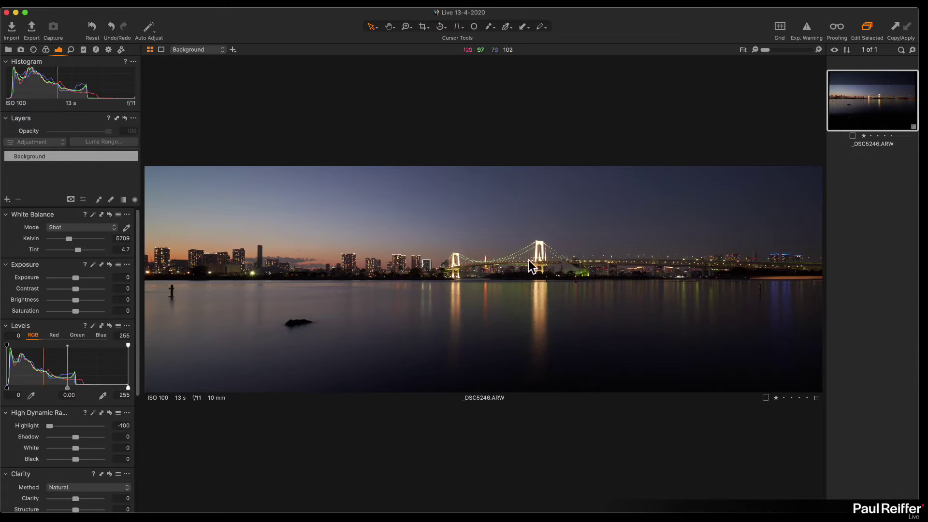
Step: Set the Background's high dynamic range White to -100, Shadow to 10 and Black to 5, checking the bridge at 100%
click(387, 28)
click(486, 245)
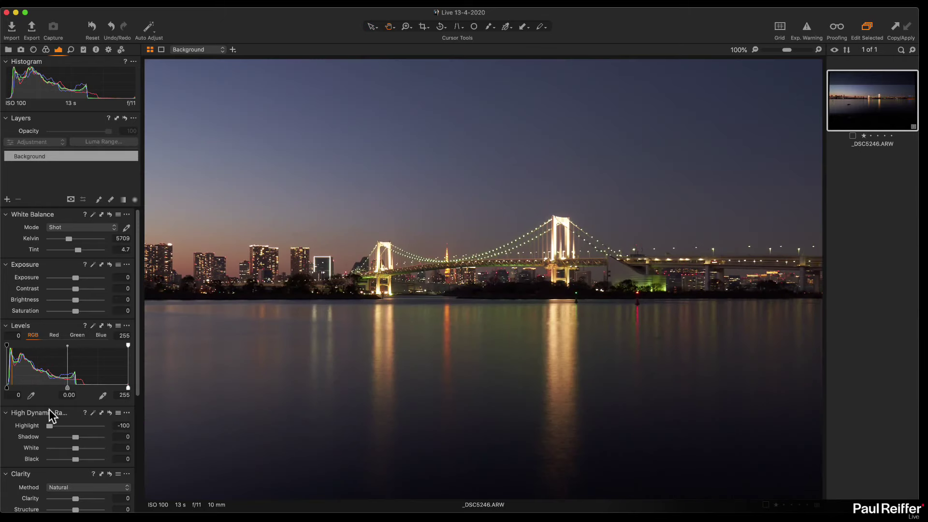
drag(77, 447, 37, 445)
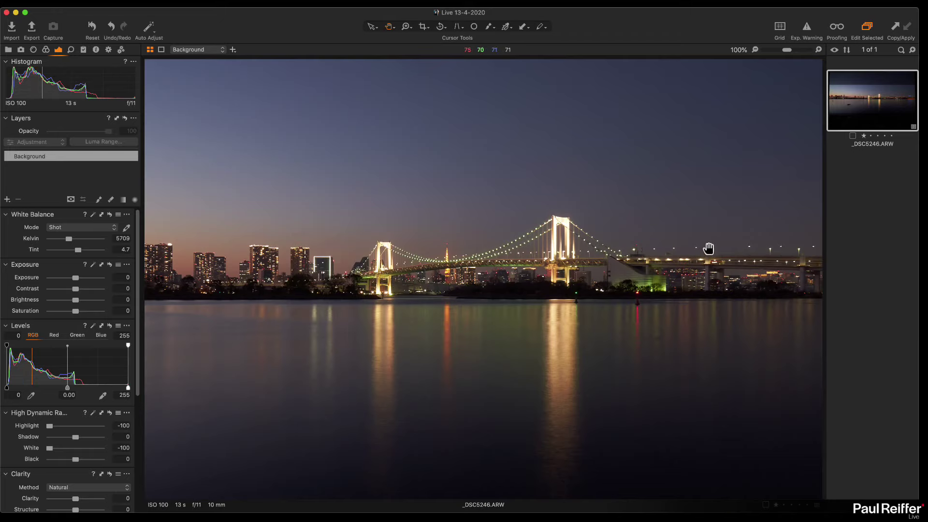
drag(77, 437, 80, 438)
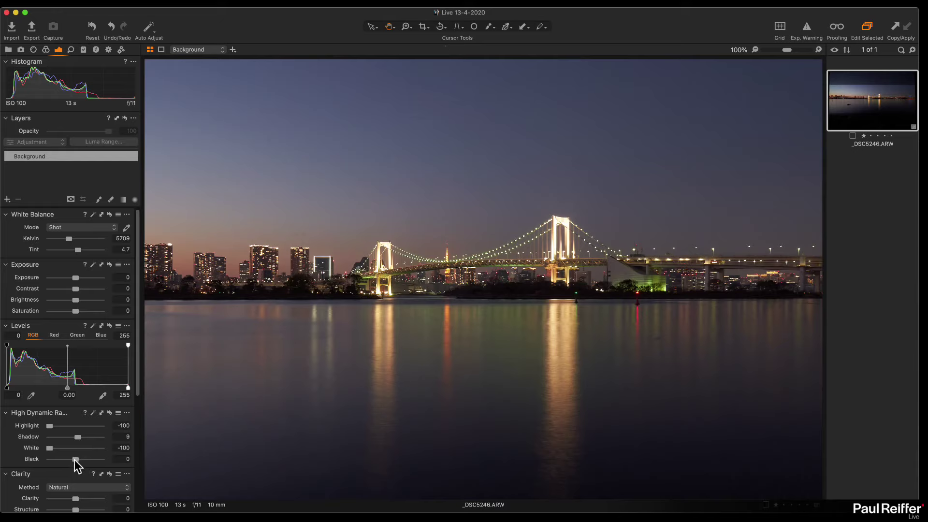
click(363, 385)
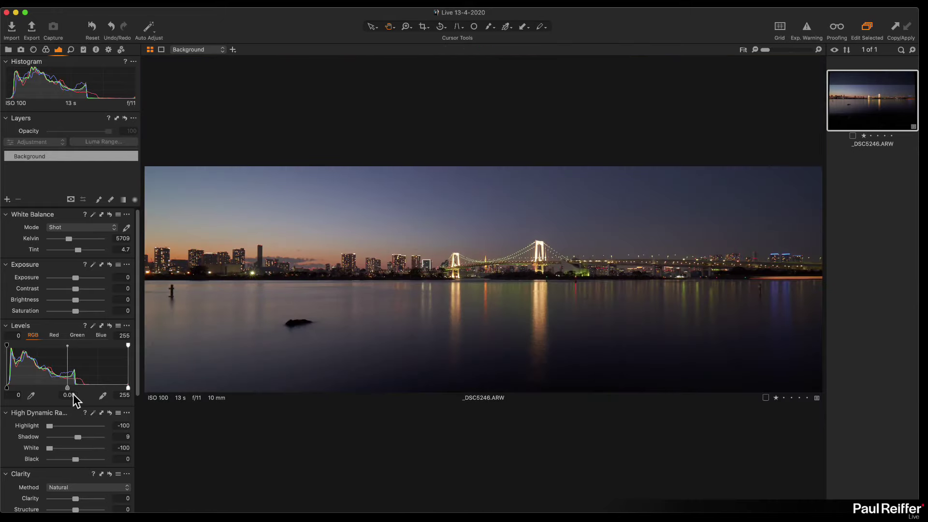
mouse_move(76, 459)
mouse_down()
mouse_move(85, 460)
mouse_move(89, 437)
mouse_move(90, 459)
mouse_move(88, 437)
mouse_move(78, 438)
mouse_move(81, 464)
mouse_up()
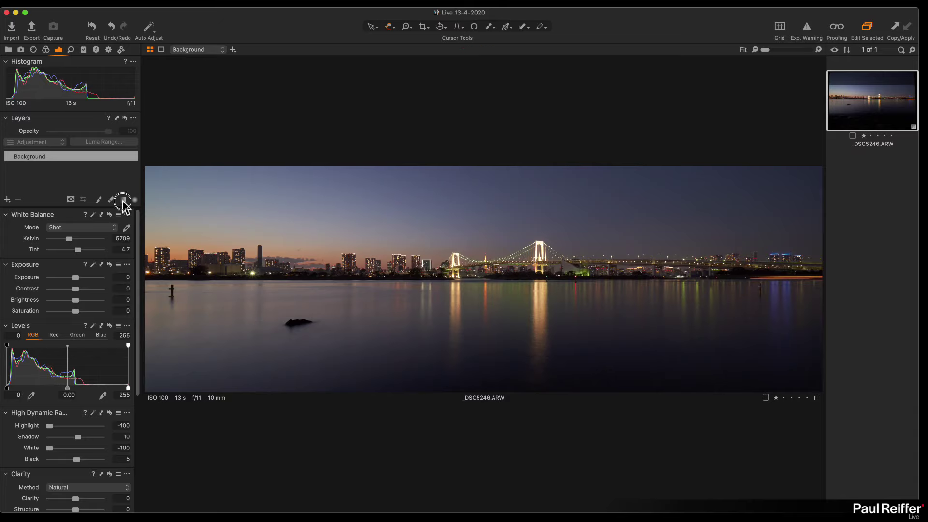
Step: Add an adjustment layer named Base with a linear gradient mask over the water, fading from the lower edge to the shoreline
click(8, 200)
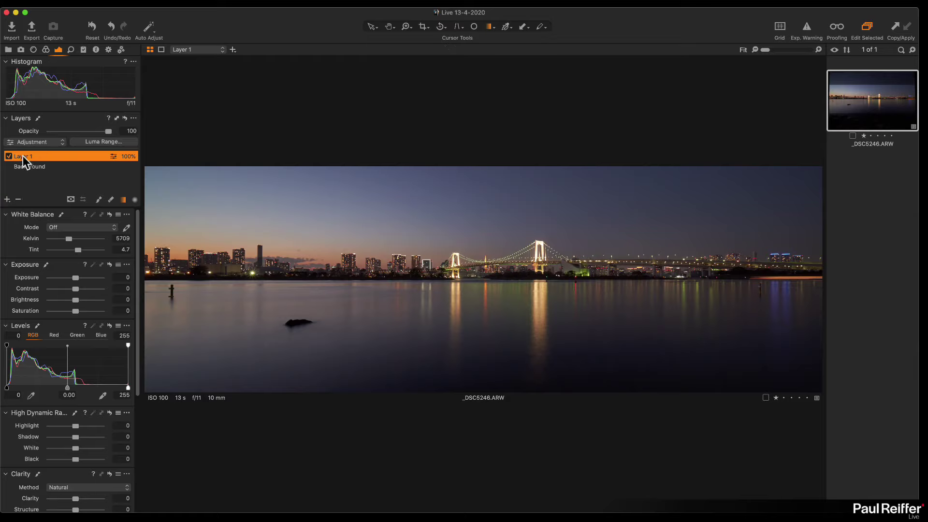
double_click(22, 155)
text(Base)
key(Return)
drag(477, 387, 483, 281)
key(m)
Step: Tilt the Base gradient diagonally down toward the right side of the water and set the layer's exposure to -1.66
drag(75, 281, 71, 281)
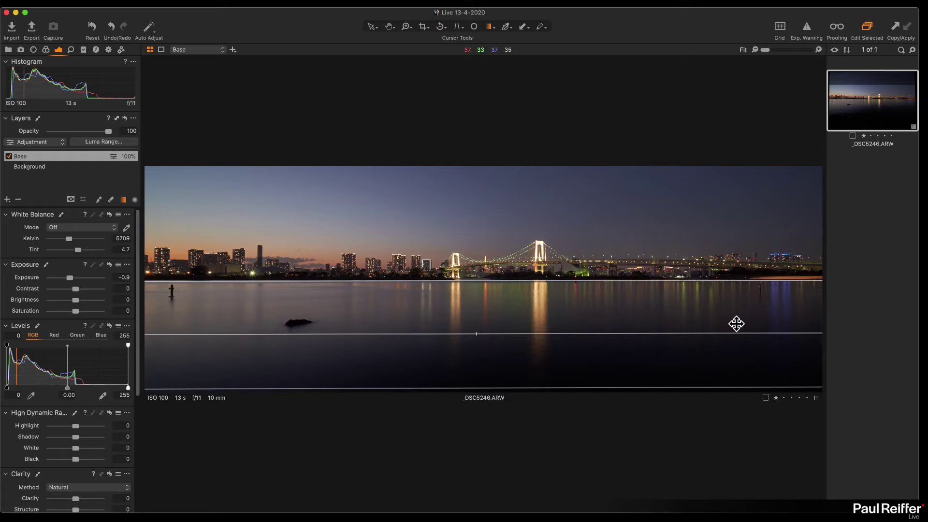
drag(739, 329, 758, 375)
drag(369, 338, 332, 338)
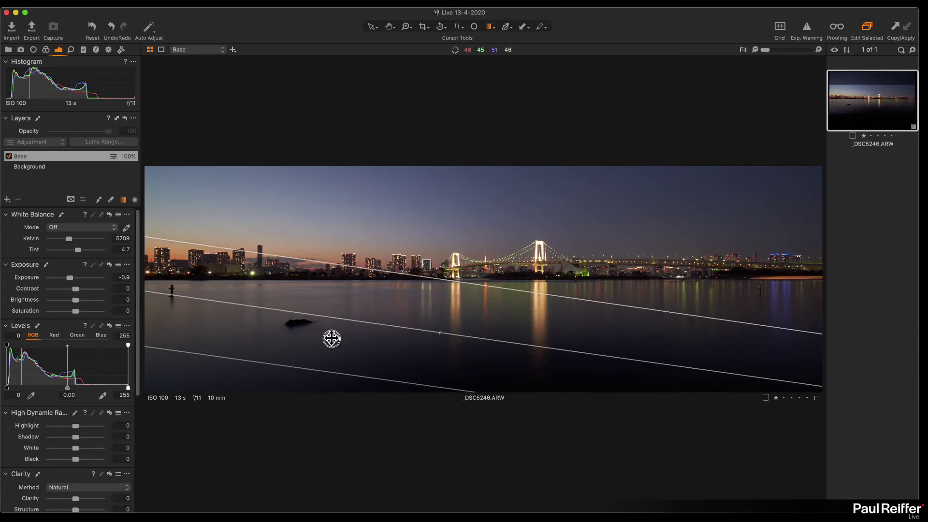
drag(70, 276, 65, 279)
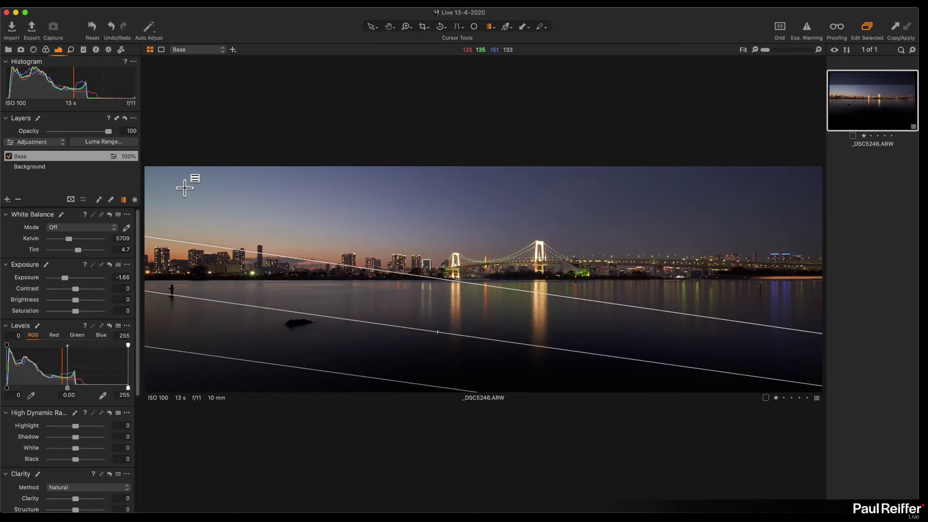
Step: Add a new adjustment layer named Sky above the Base layer
click(7, 199)
double_click(28, 158)
text(Sk)
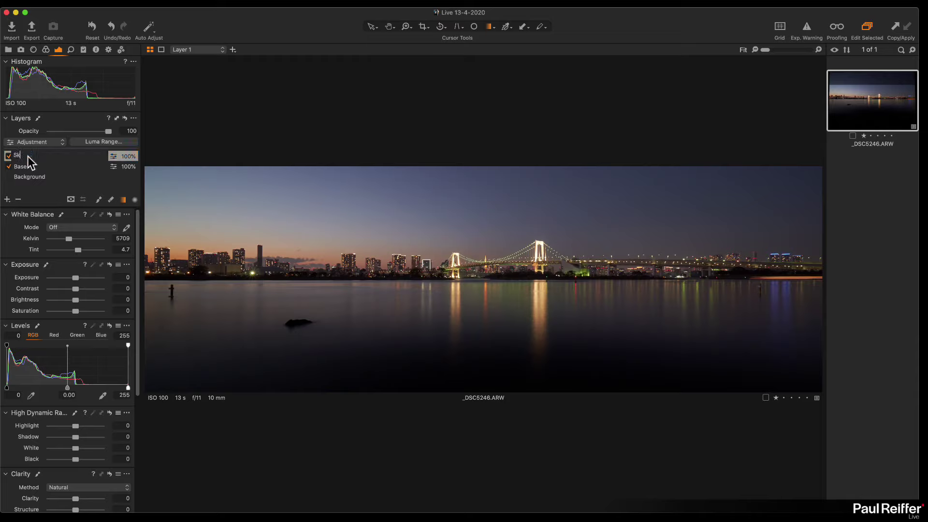
text(y)
key(Return)
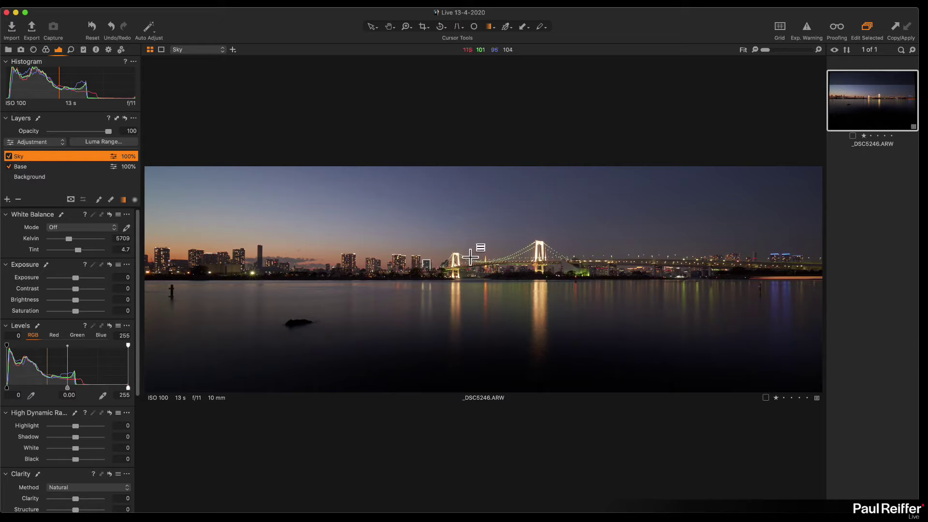
Step: Draw a diagonal linear gradient mask over the left sky on the Sky layer, set exposure to -0.83, and steepen the gradient
click(124, 200)
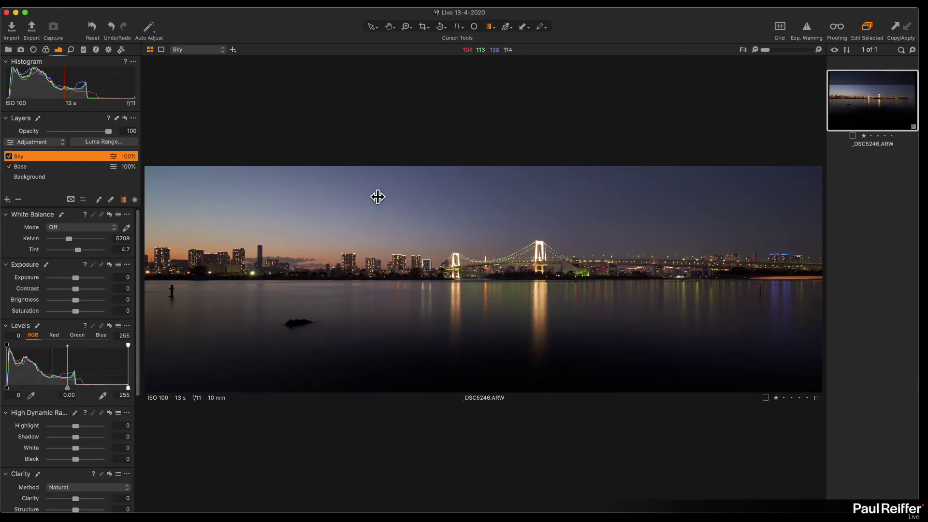
drag(379, 196, 395, 311)
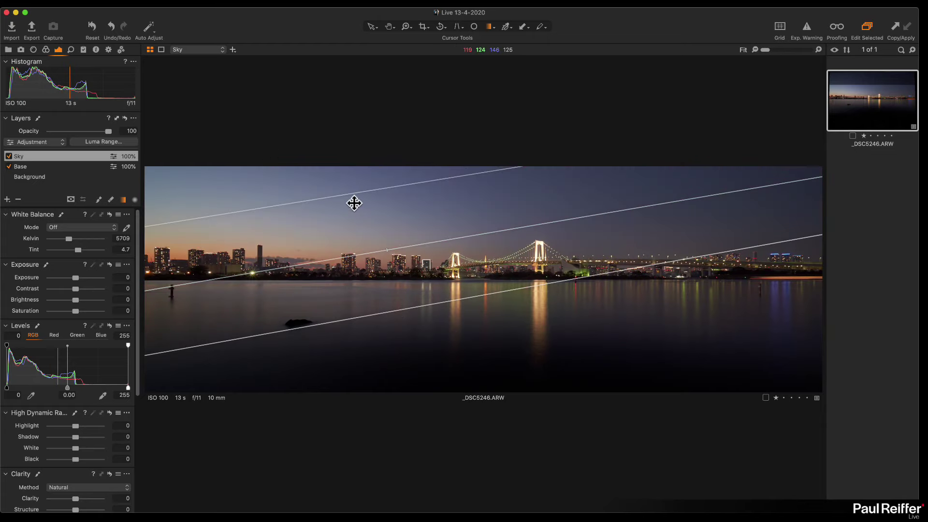
key(m)
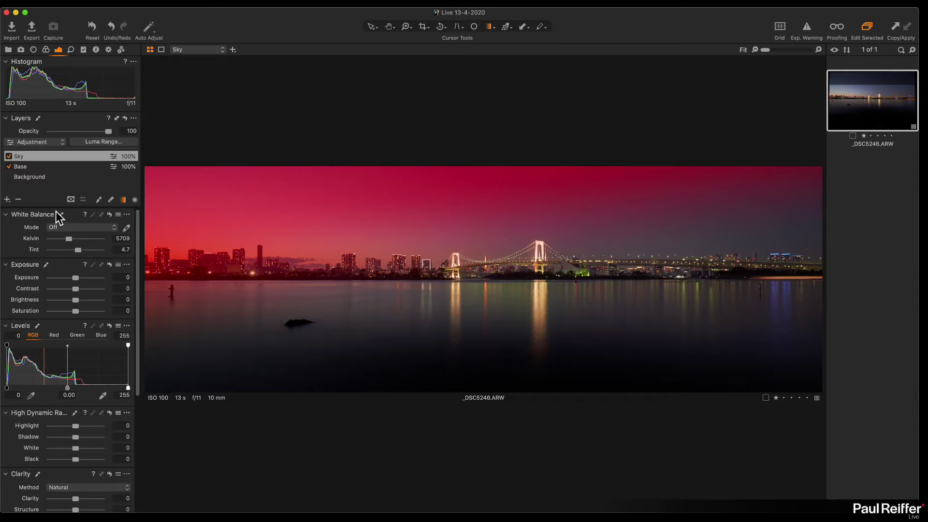
key(m)
drag(76, 277, 72, 279)
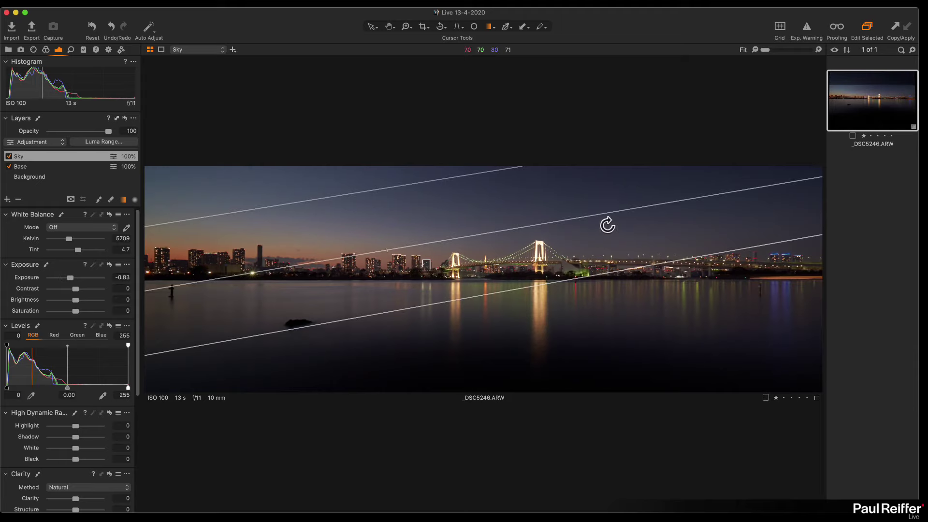
drag(642, 203, 402, 199)
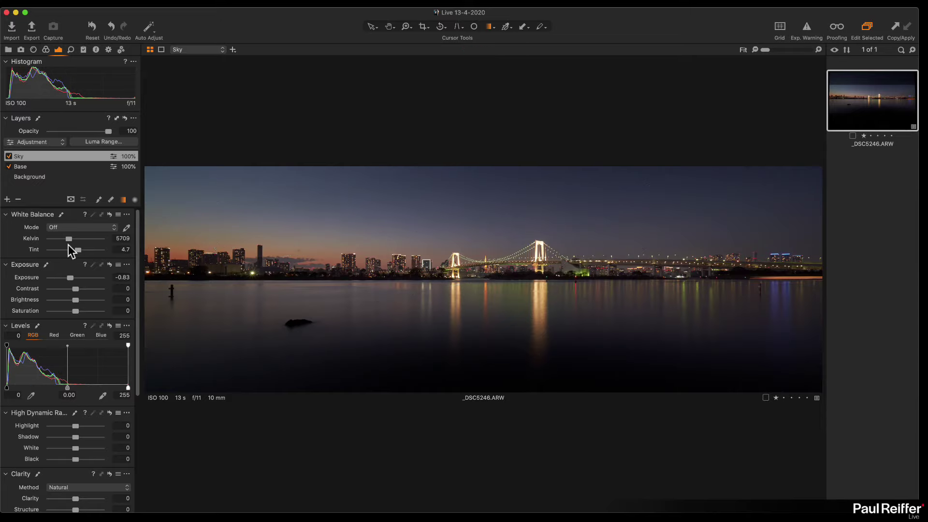
Step: Set the Sky layer's white balance to 4207 Kelvin with tint 11.6, and the Background's to 5220 Kelvin with tint 6.4
drag(68, 240, 65, 240)
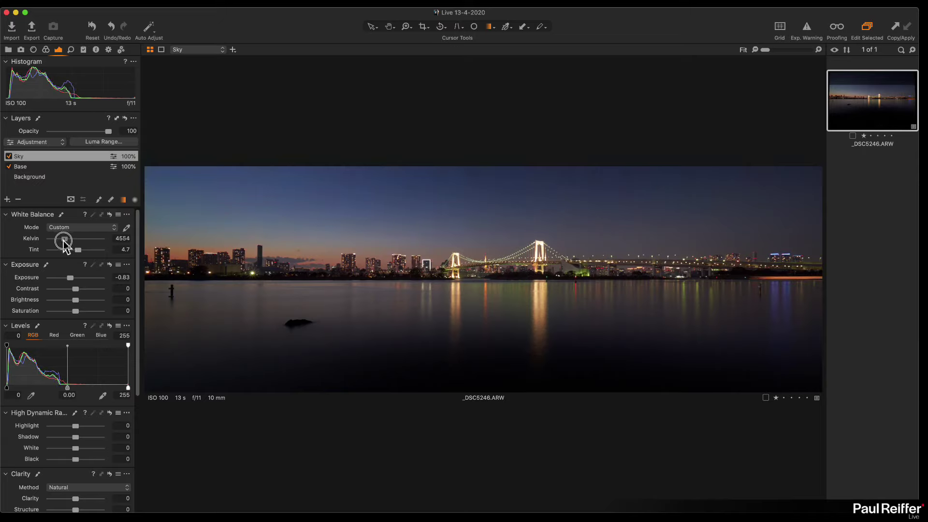
drag(63, 244, 61, 244)
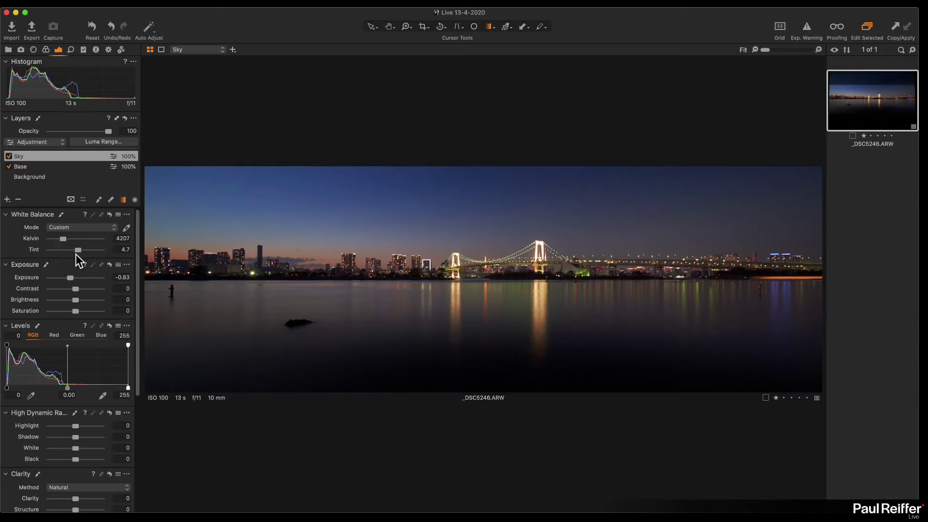
drag(78, 247, 85, 248)
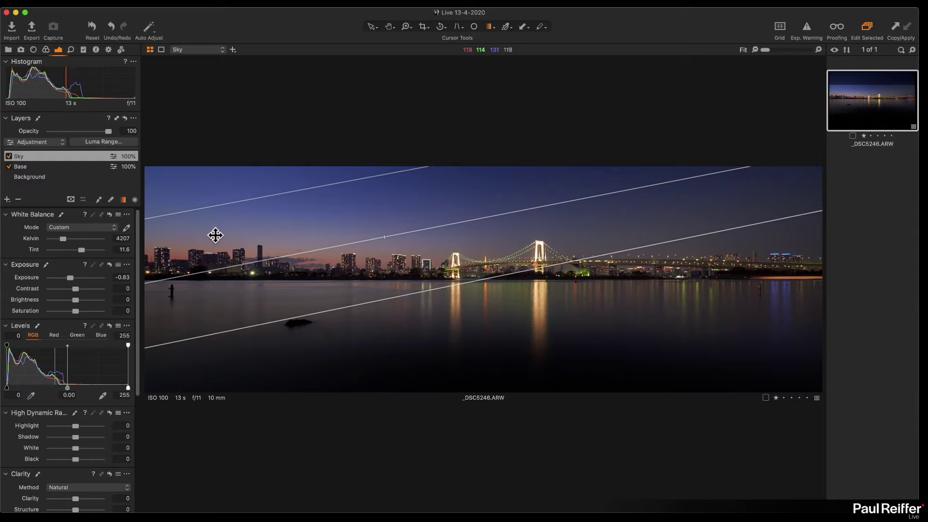
click(34, 177)
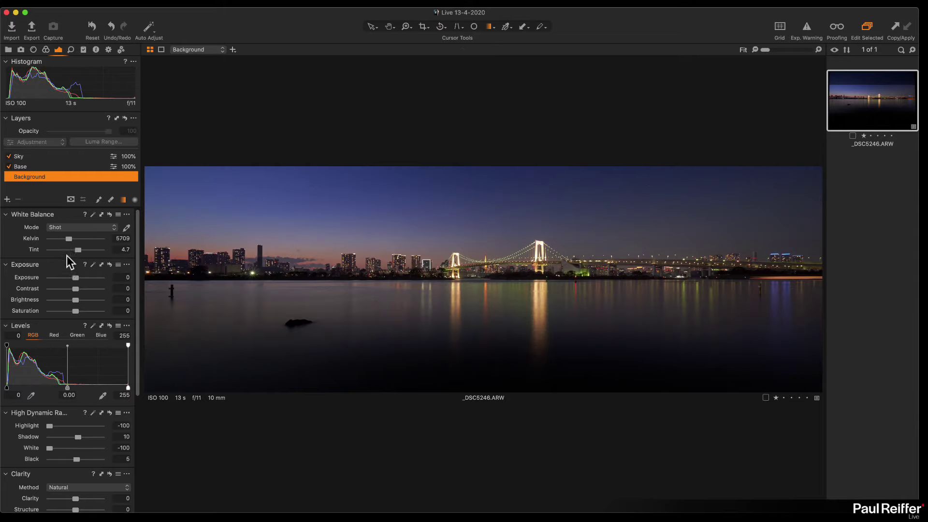
drag(71, 238, 79, 250)
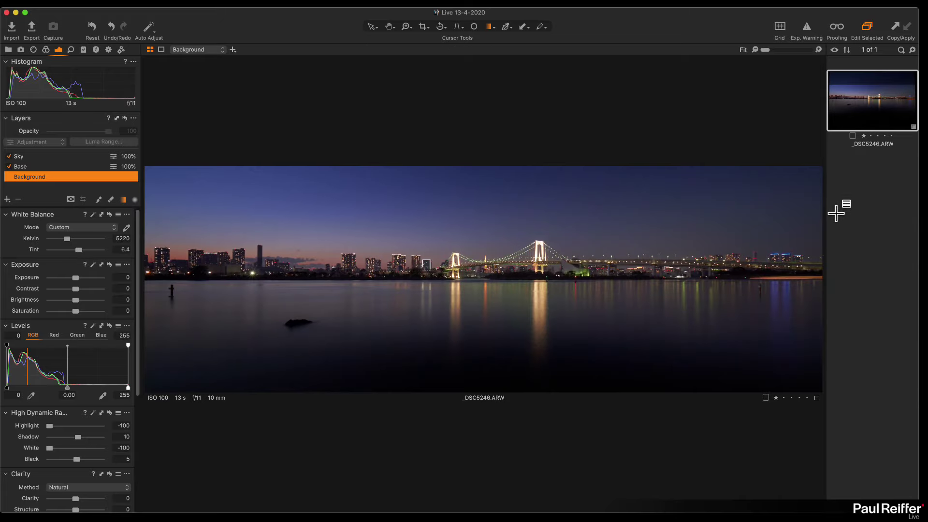
Step: Clone the edited photo as a second variant and reset the clone to its unedited state
right_click(859, 97)
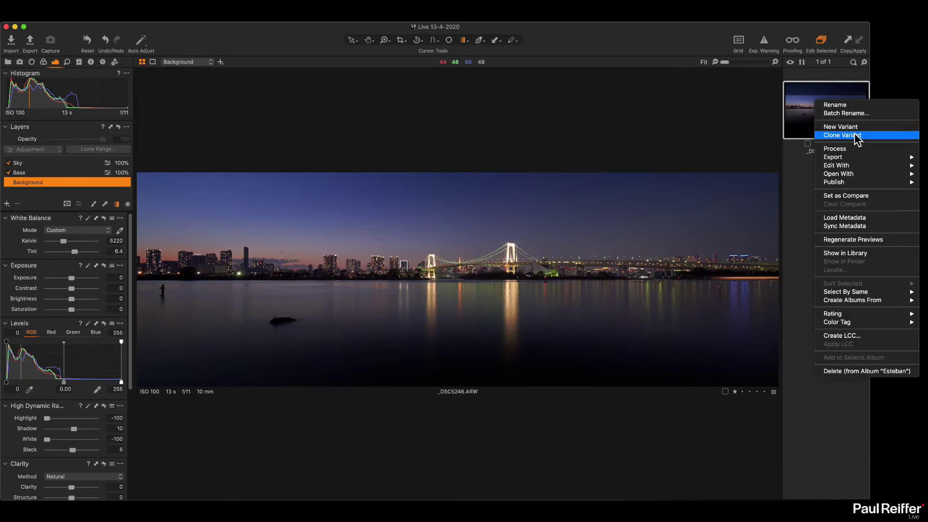
click(857, 138)
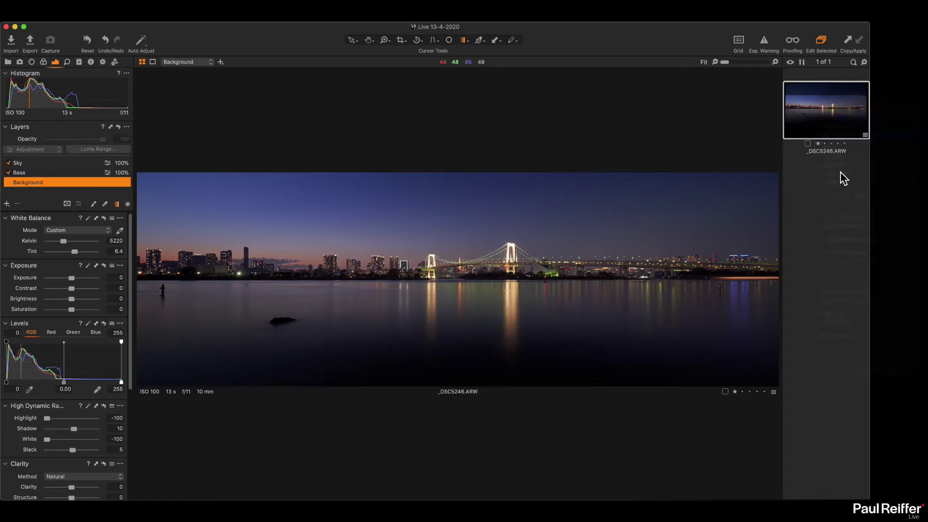
super+click(830, 189)
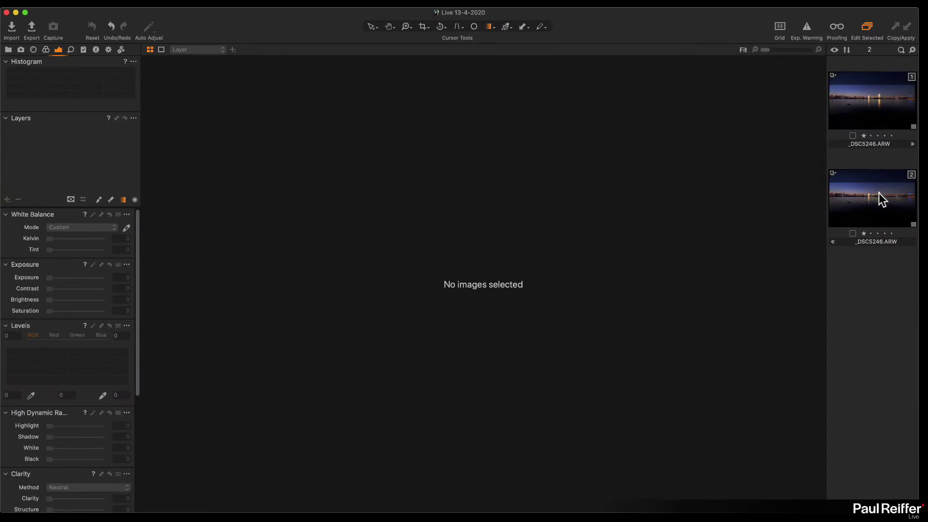
click(878, 185)
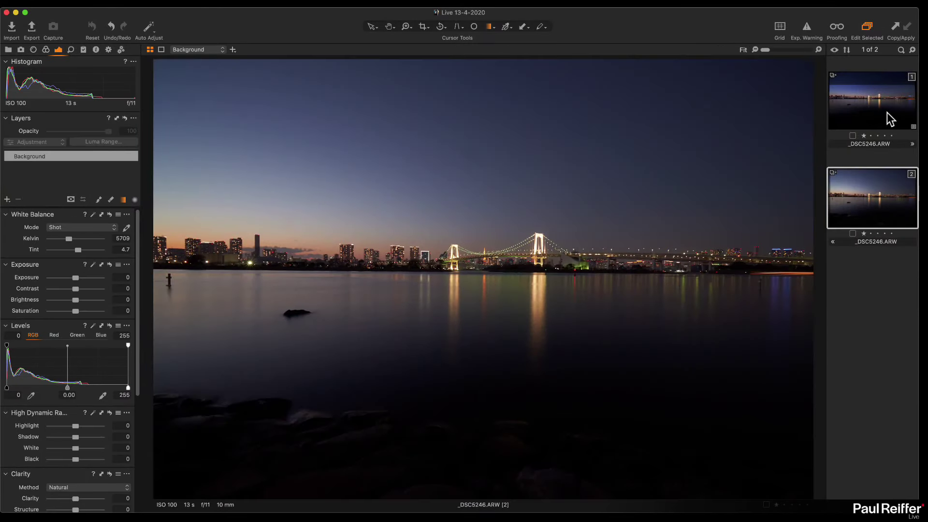
Step: Compare the edited panorama with the unedited variant by viewing them alternately
click(889, 108)
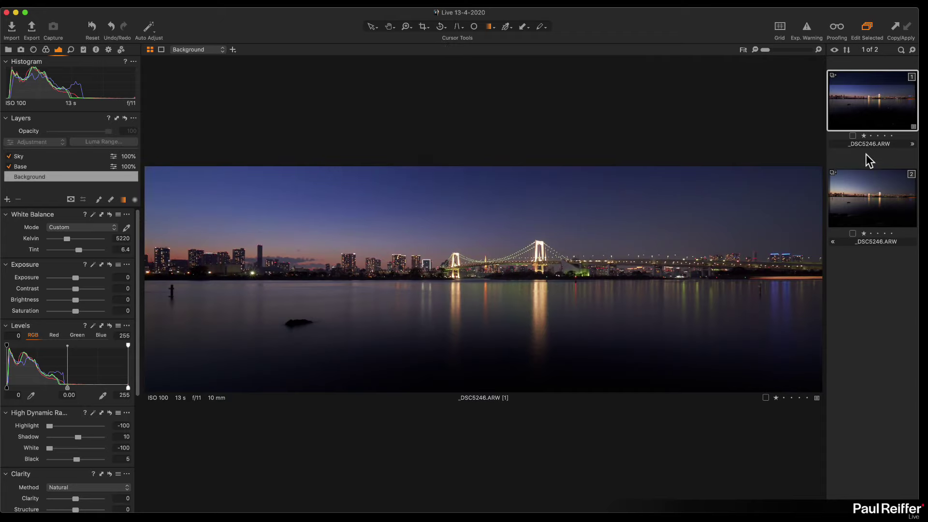
click(876, 194)
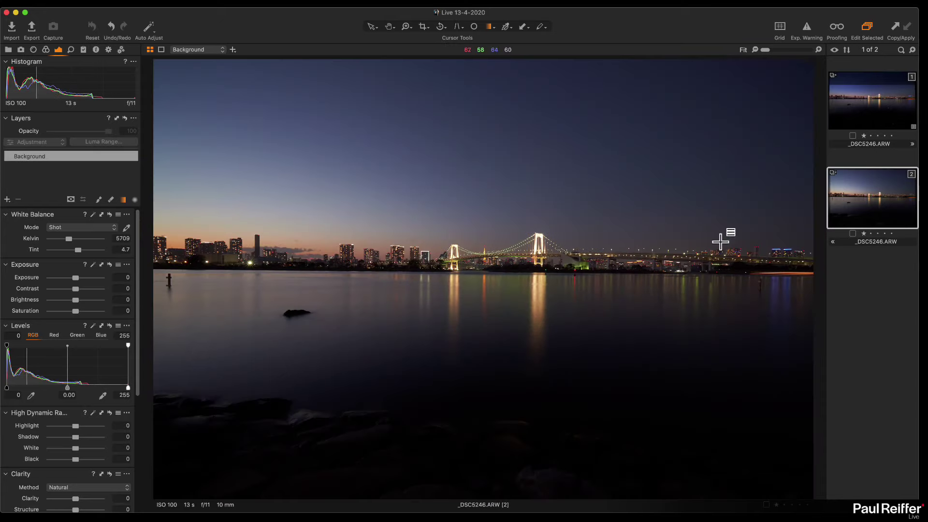
click(859, 121)
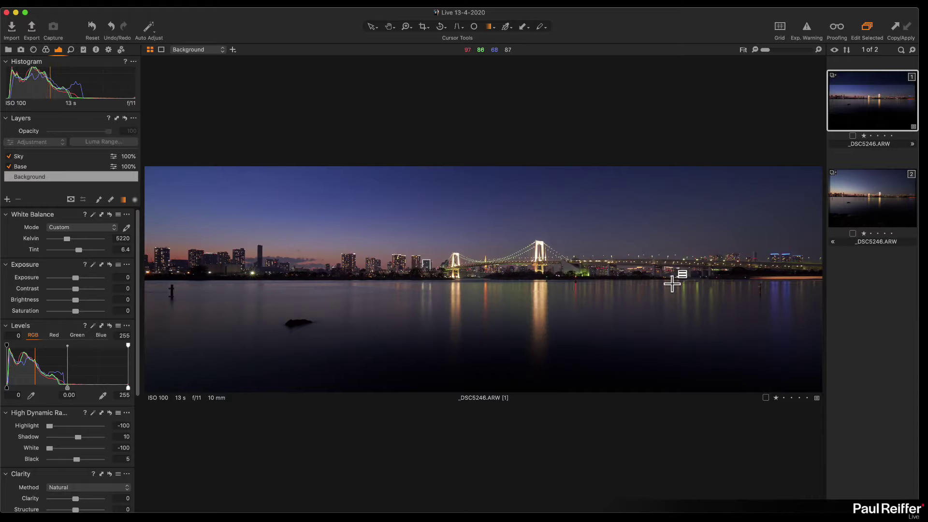
Step: Open the ST collection with the lake photo DSC_0602.NEF, show its lens corrections and hide the thumbnail browser
click(7, 49)
click(39, 180)
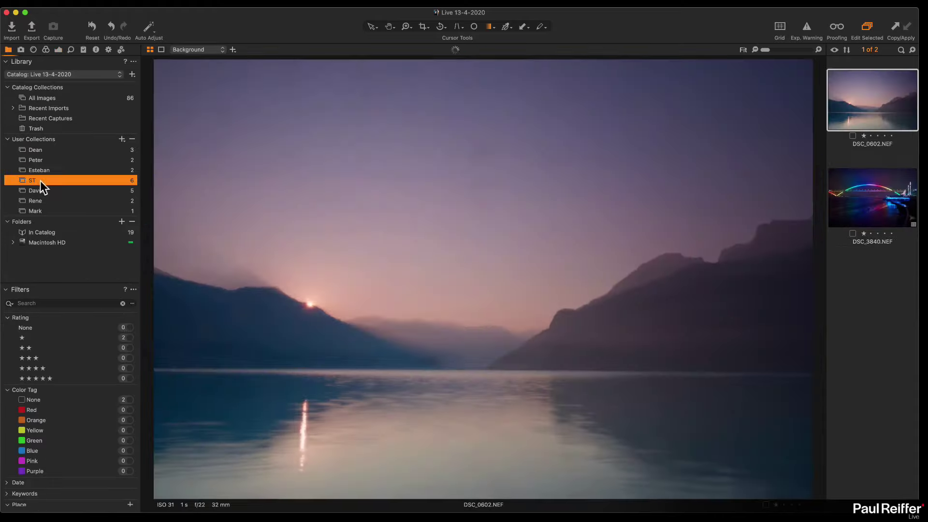
click(34, 49)
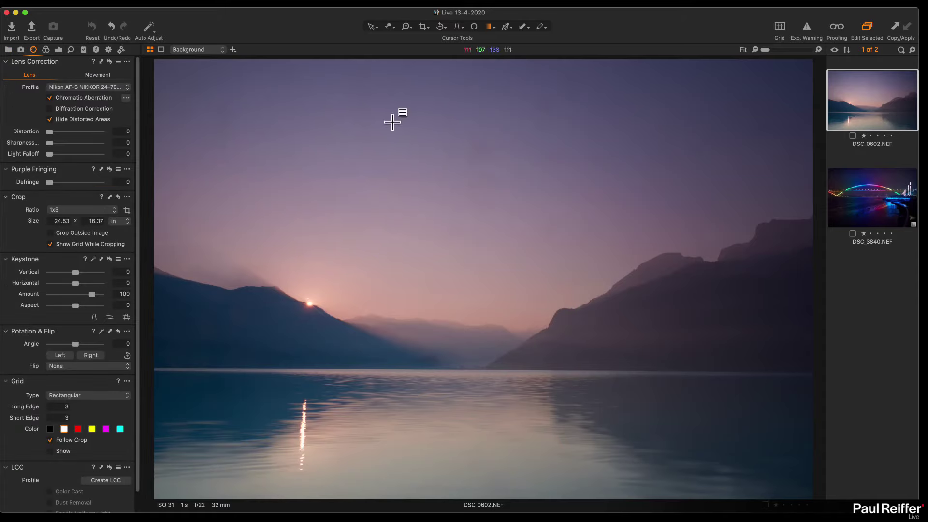
key(super+b)
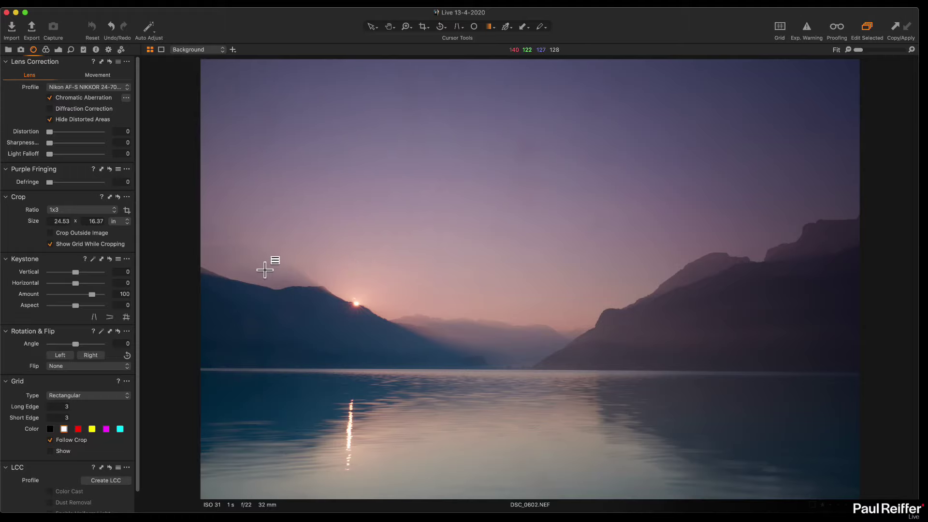
Step: Analyze the lake photo's chromatic aberration, enable diffraction correction, and set purple fringing Defringe to 41 while checking the ridge edges up close
click(125, 98)
click(151, 104)
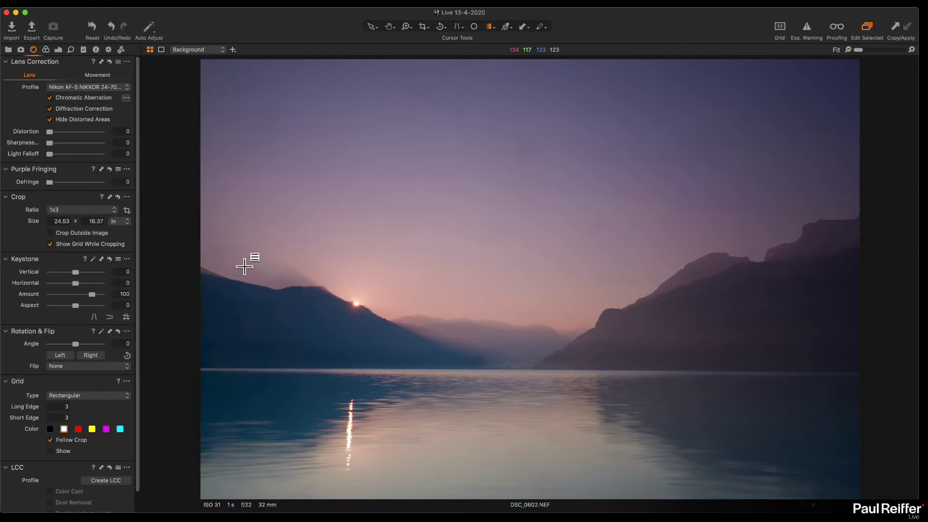
key(z)
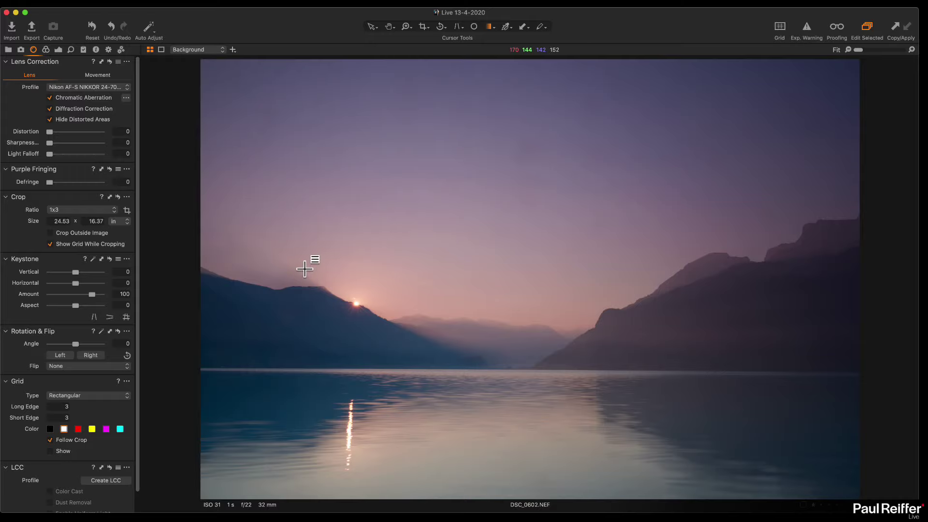
drag(268, 254, 347, 317)
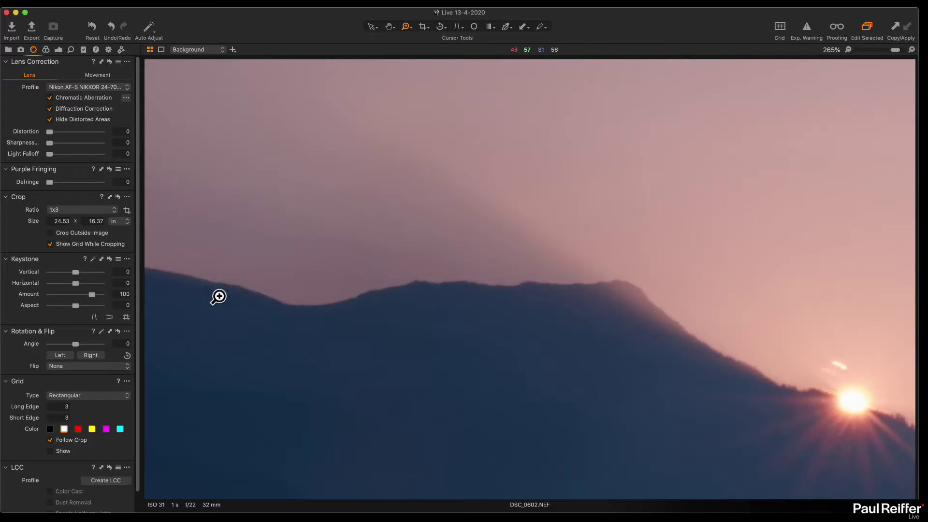
drag(213, 294, 652, 290)
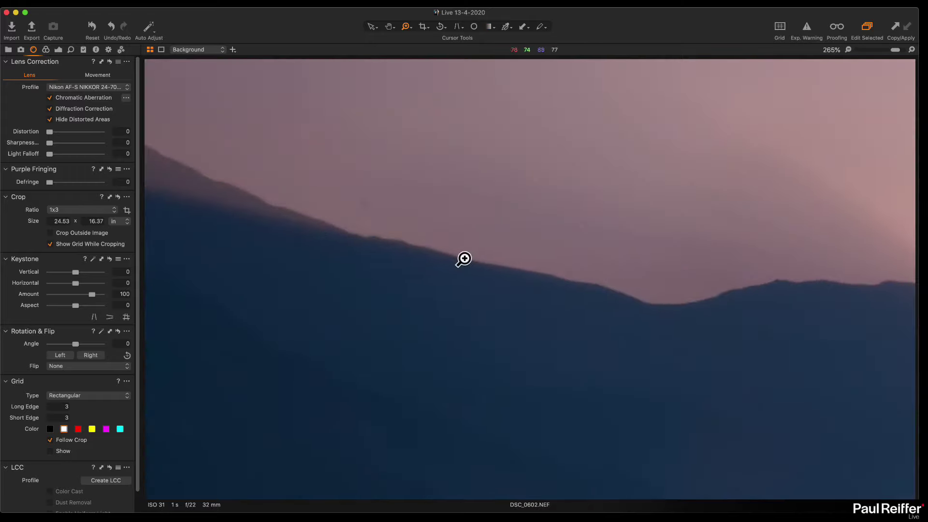
drag(579, 279, 37, 192)
drag(623, 337, 381, 265)
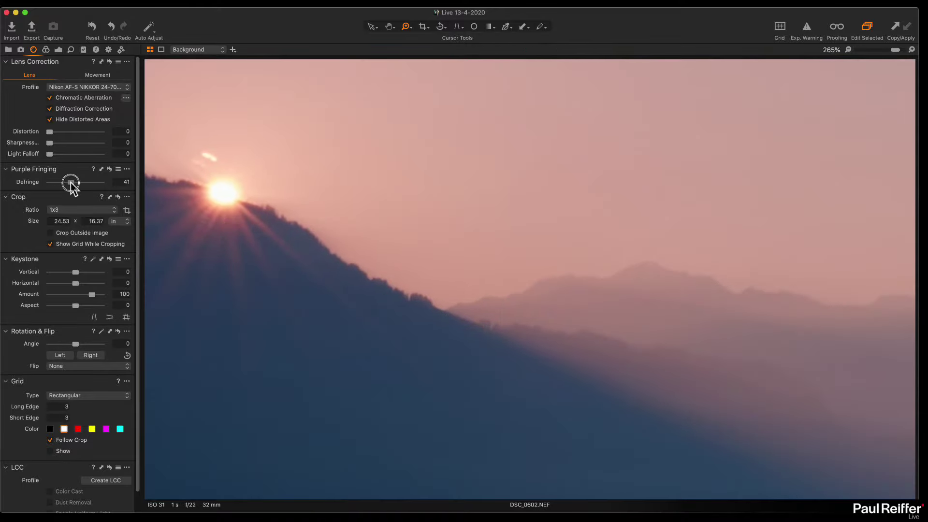
click(441, 264)
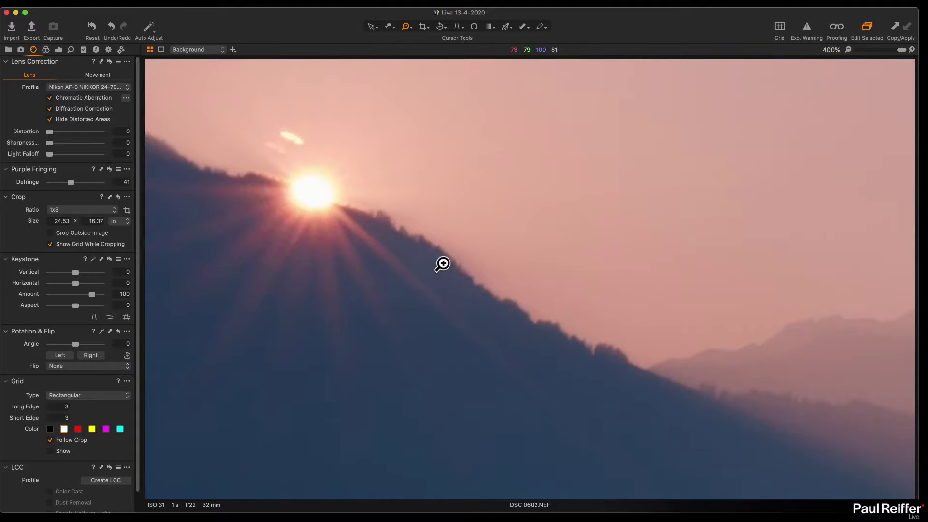
key(super+0)
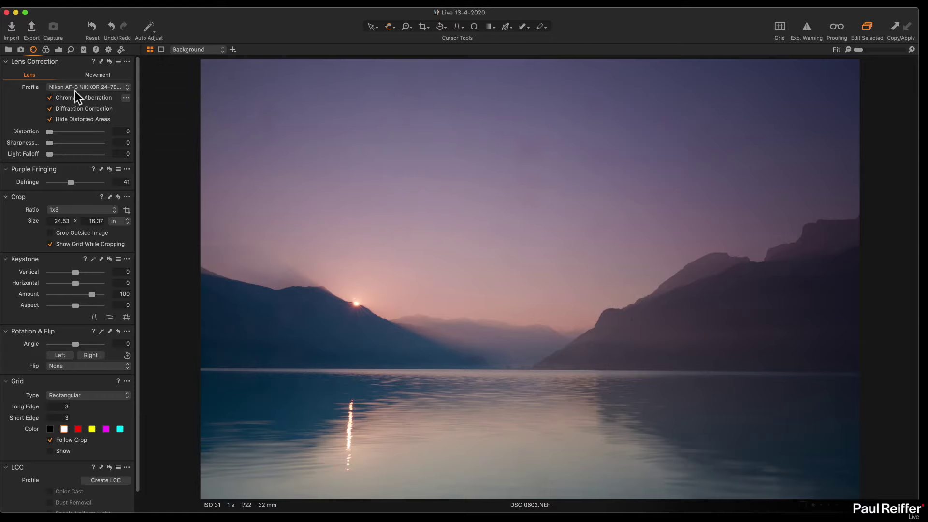
Step: Warm the lake photo's white balance to 5183 Kelvin with tint -0.2
click(46, 49)
scroll(81, 251, up, 5)
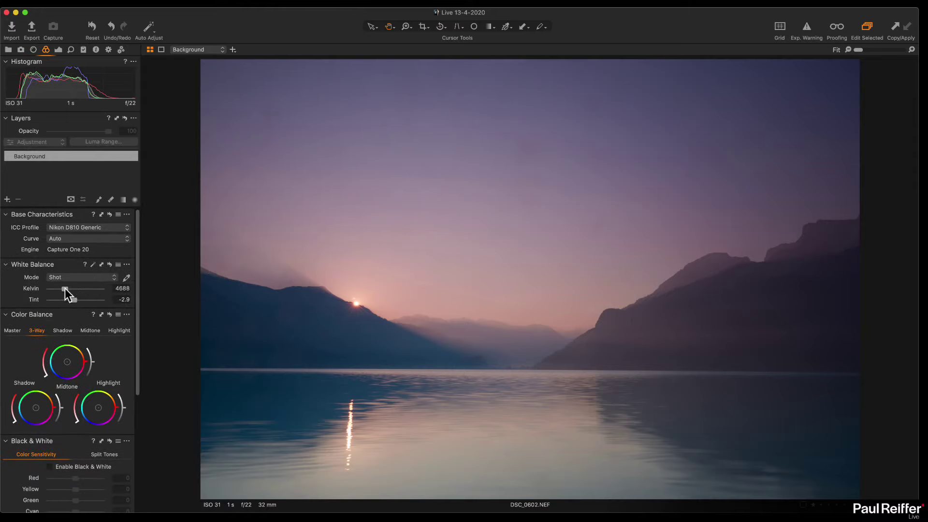
drag(64, 288, 67, 289)
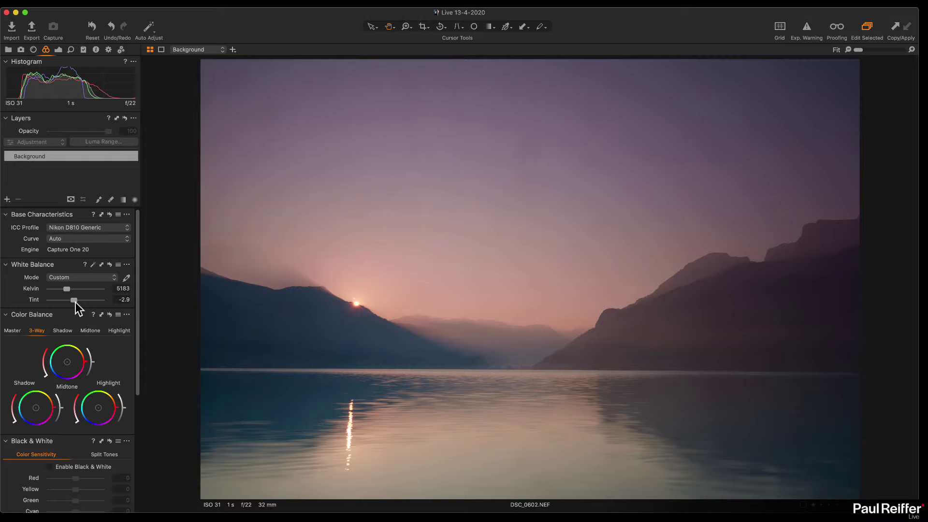
mouse_move(76, 301)
mouse_down()
mouse_move(56, 301)
mouse_move(106, 302)
mouse_move(63, 302)
mouse_move(78, 306)
mouse_up()
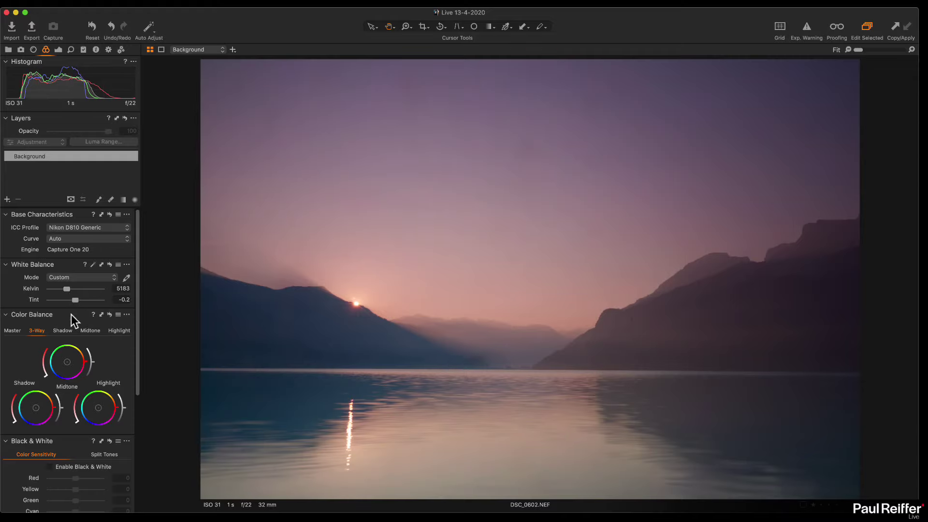
Step: Set Clarity to 100 with the Natural method on the Background layer, judging the mountains at 100% zoom
scroll(85, 332, down, 10)
scroll(84, 335, up, 10)
click(58, 50)
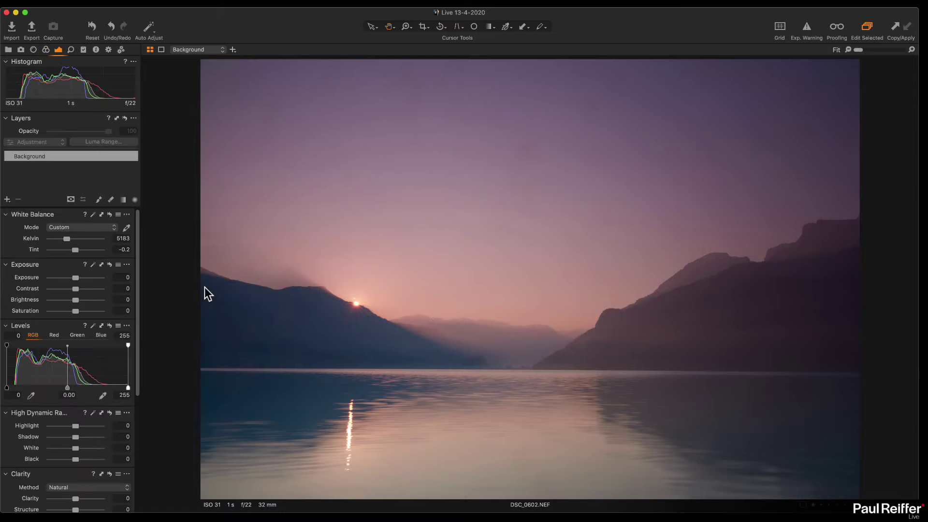
click(465, 339)
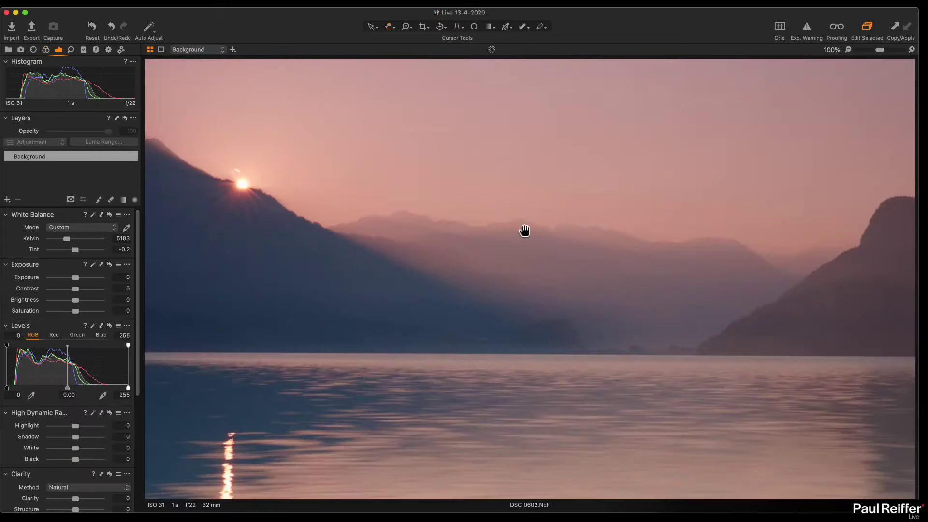
scroll(87, 464, down, 3)
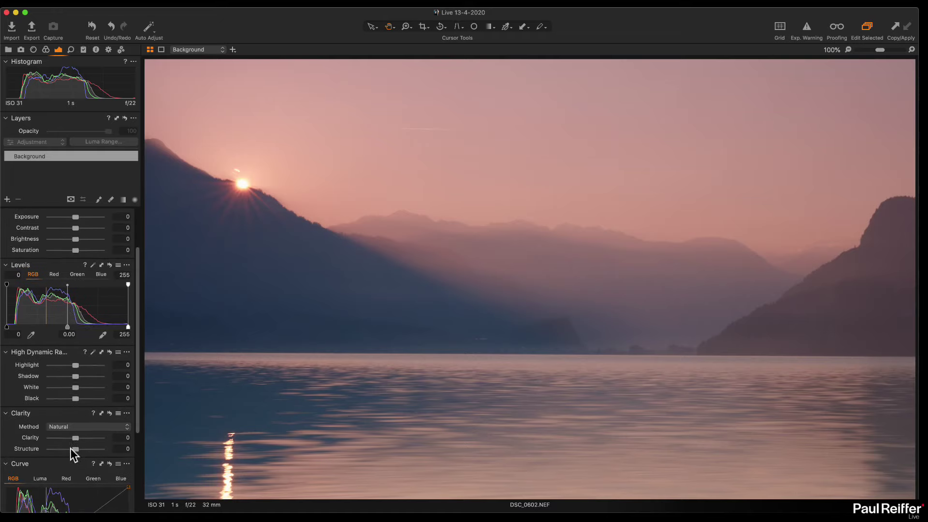
mouse_move(76, 437)
mouse_down()
mouse_move(86, 439)
mouse_move(74, 440)
mouse_up()
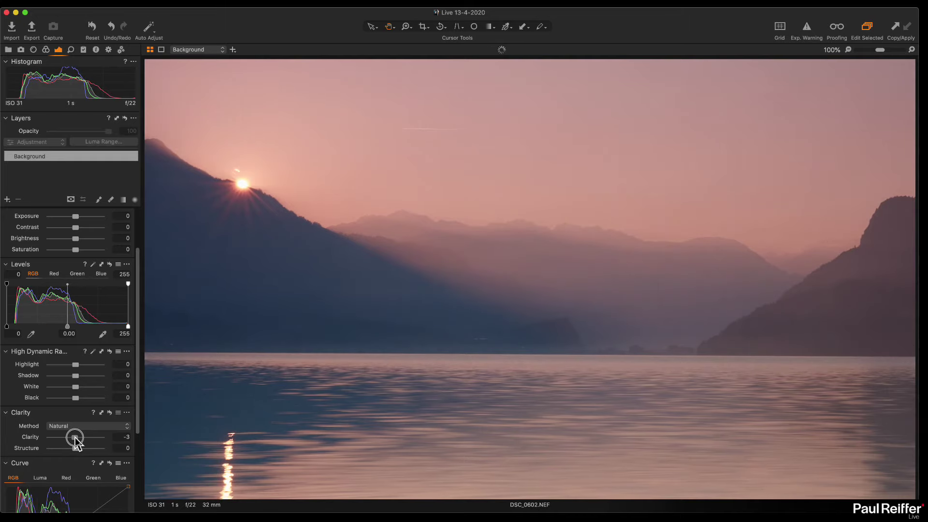
drag(75, 438, 109, 441)
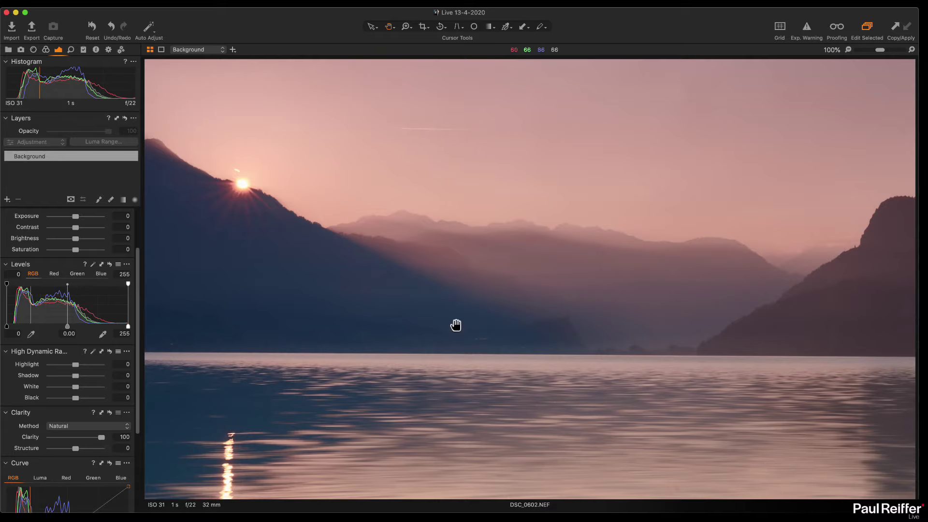
mouse_move(100, 438)
mouse_down()
mouse_move(75, 437)
mouse_move(101, 438)
mouse_up()
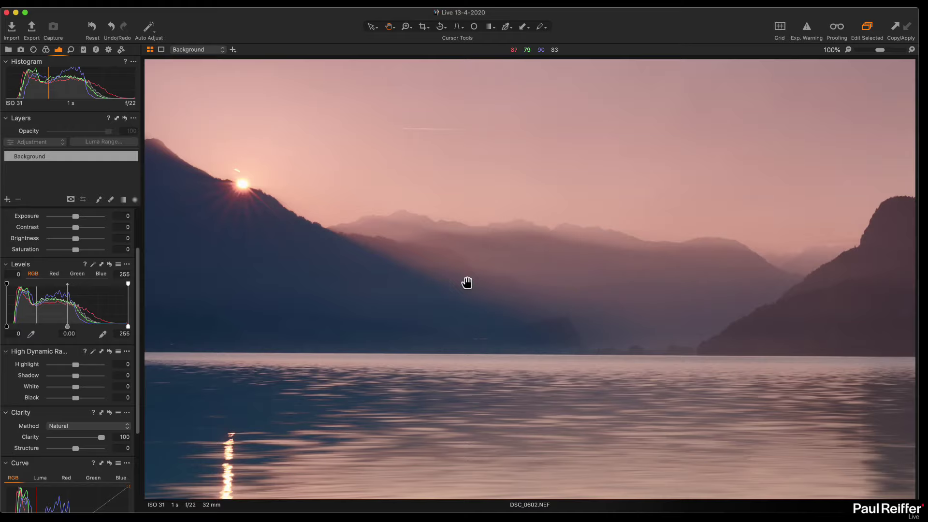
Step: Examine the sky and the dark right-hand mountain at 100% zoom for the effect of the high clarity
drag(568, 222, 472, 416)
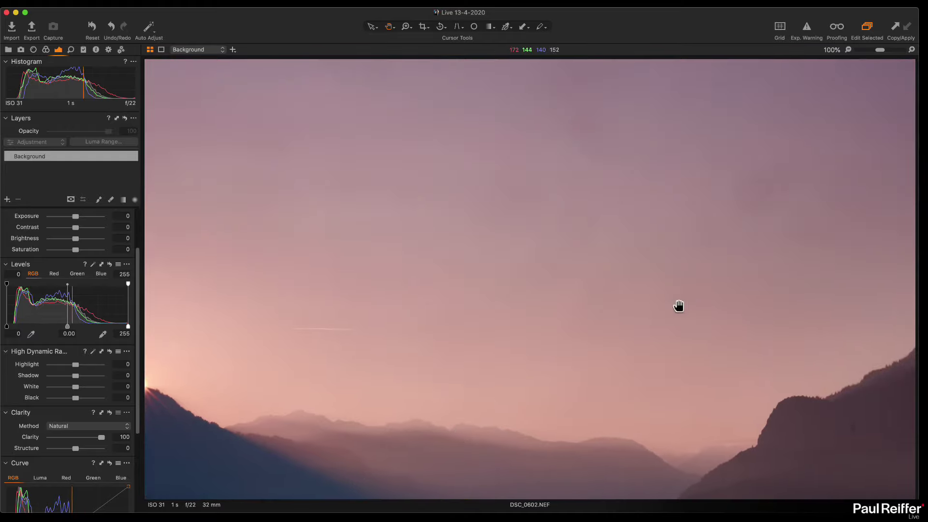
drag(590, 348, 621, 232)
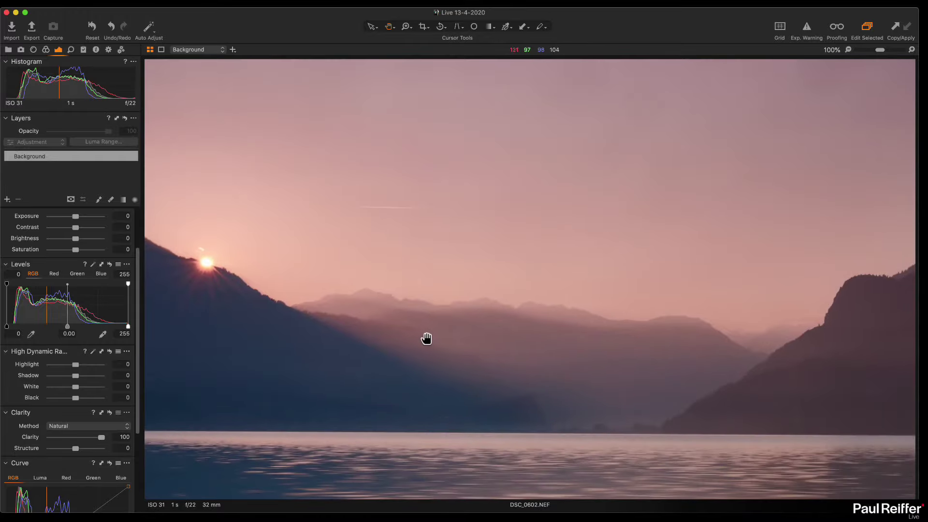
key(super+0)
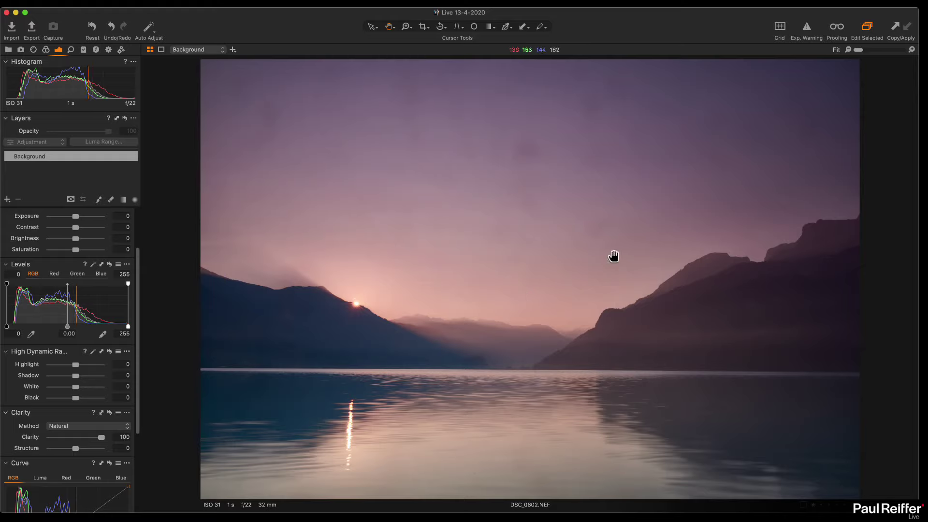
click(636, 320)
click(473, 28)
click(520, 274)
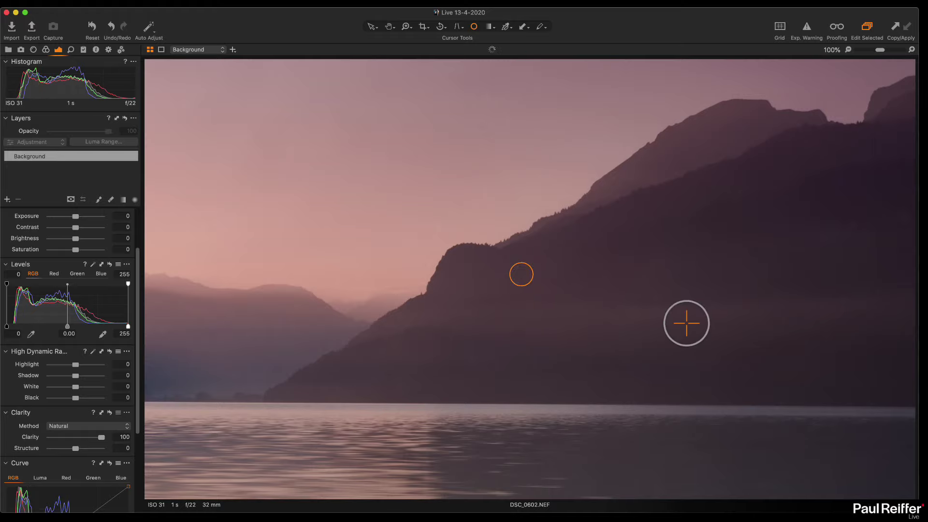
click(390, 29)
click(412, 159)
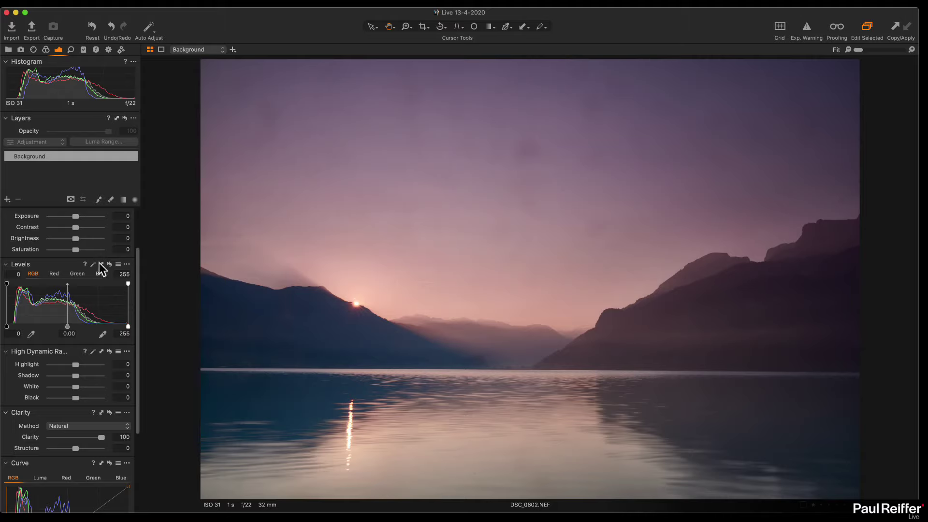
Step: Add a new adjustment layer, draw a slightly tilted linear gradient mask over the sky, and display the mask
click(8, 199)
mouse_move(503, 151)
mouse_down()
mouse_move(513, 234)
mouse_move(500, 325)
mouse_up()
drag(524, 217, 528, 274)
key(m)
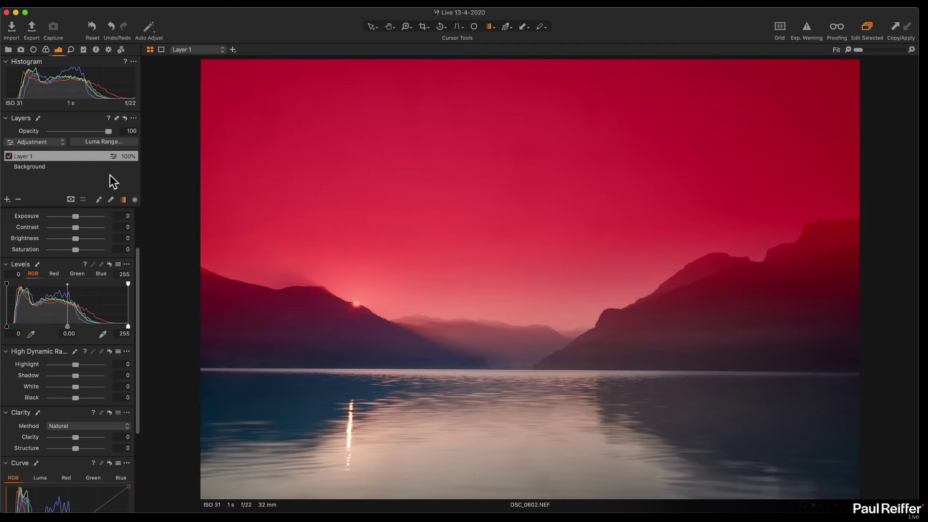
Step: Try restricting the sky mask to a luma range of 73 to 255 with falloff from 28, and remove the luma range
click(104, 142)
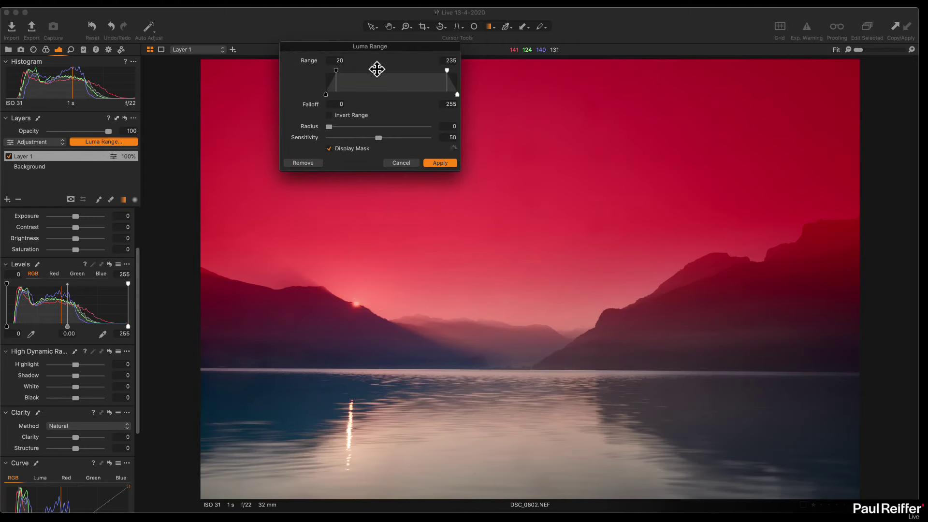
drag(336, 70, 388, 71)
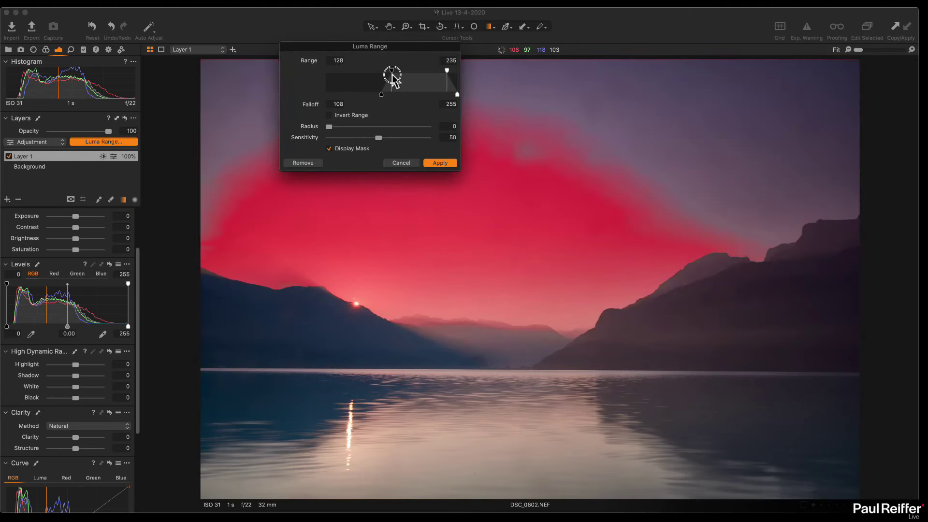
drag(446, 71, 457, 70)
drag(389, 71, 364, 73)
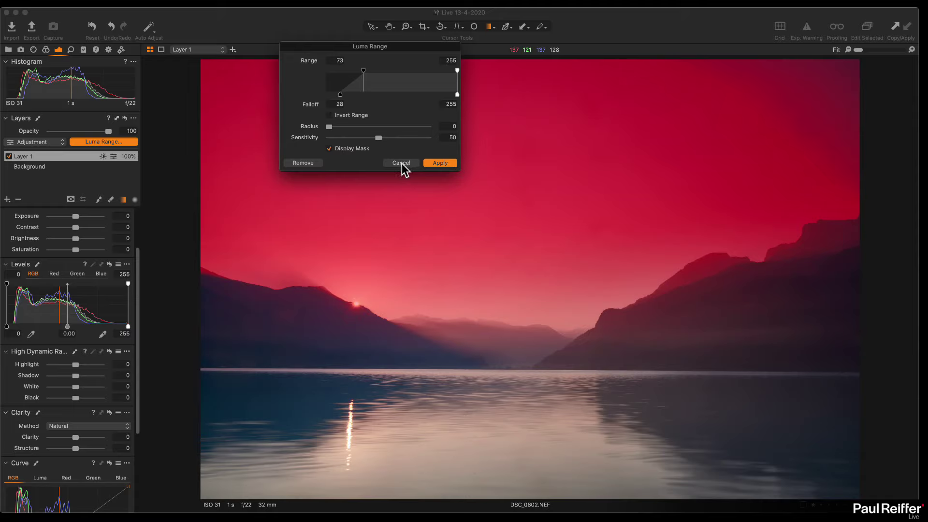
click(306, 163)
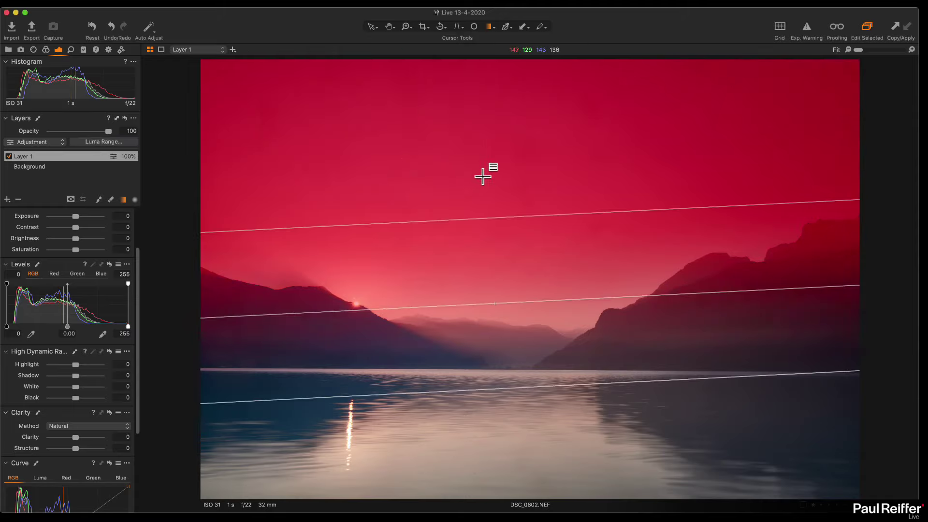
Step: Move Layer 1's gradient mask higher in the sky and narrow its transition so it ends around the sun
drag(546, 302, 547, 272)
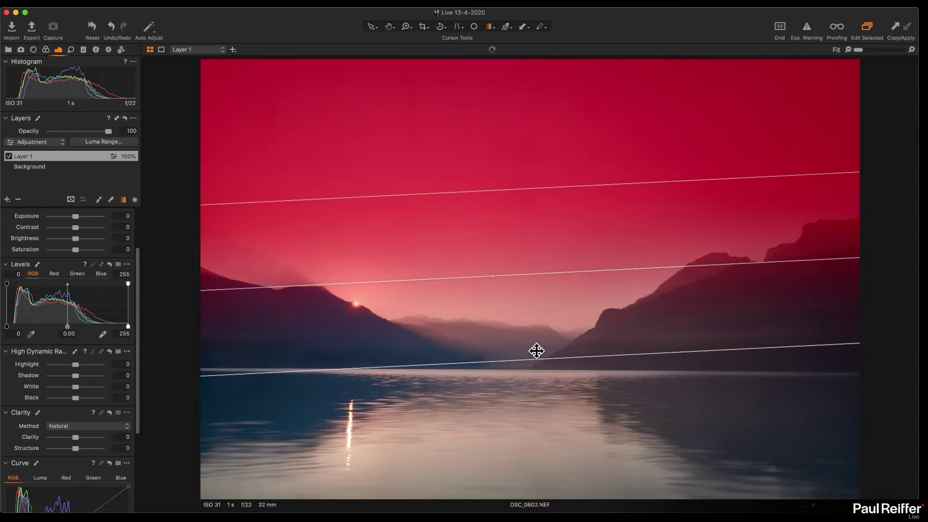
drag(538, 359, 539, 279)
drag(536, 208, 535, 222)
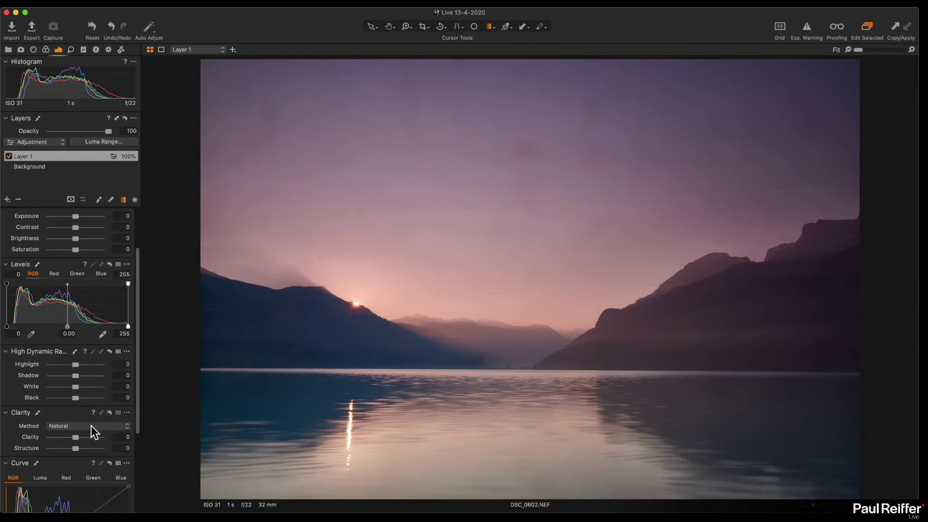
Step: Check the sky mask's coverage and set Layer 1's Clarity to -100
key(m)
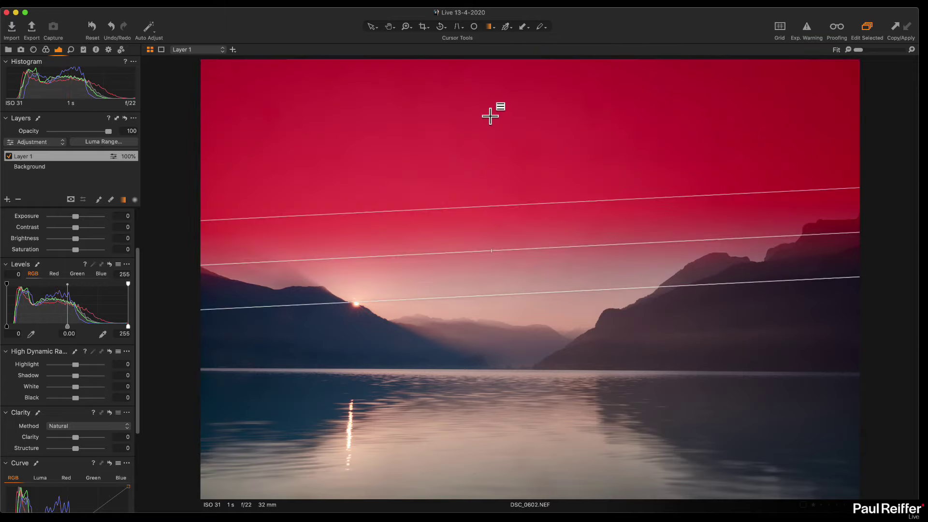
key(m)
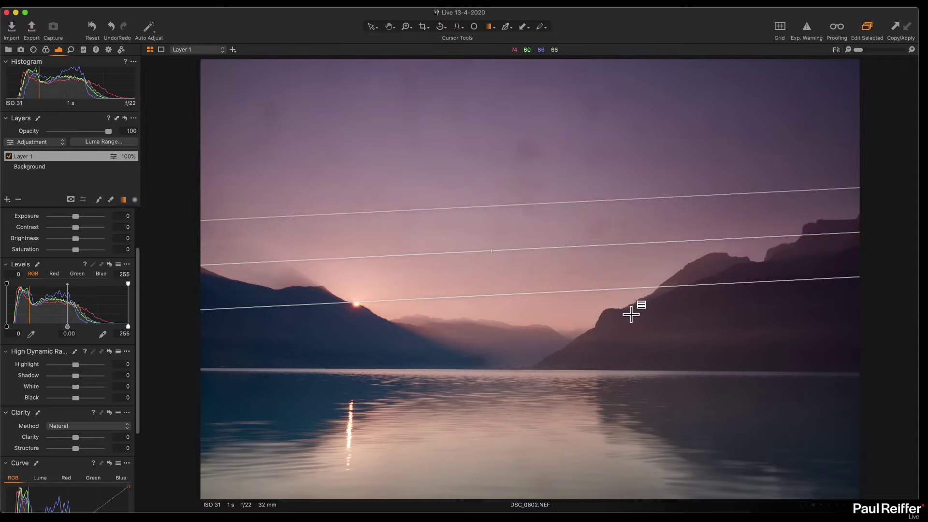
drag(75, 440, 2, 441)
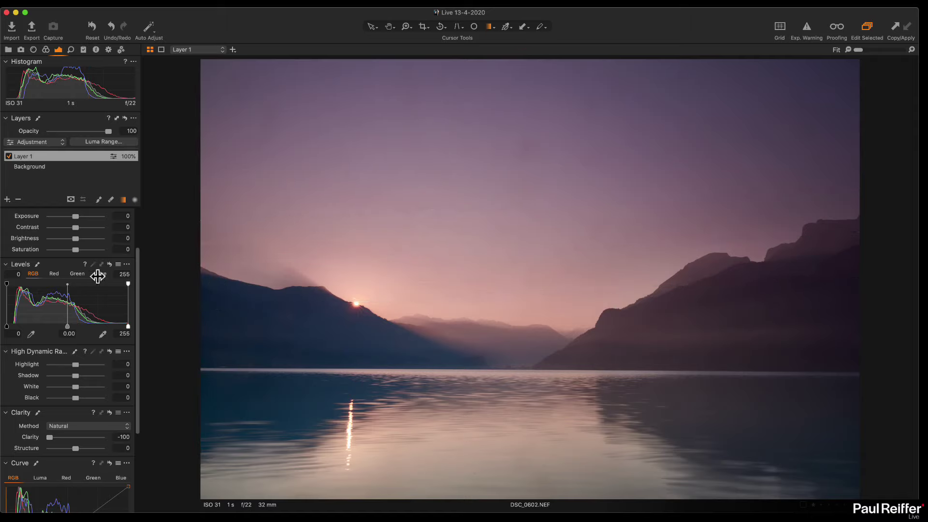
Step: Add a second adjustment layer, draw a slightly tilted linear gradient mask across the upper sky, and shift it slightly lower
right_click(52, 155)
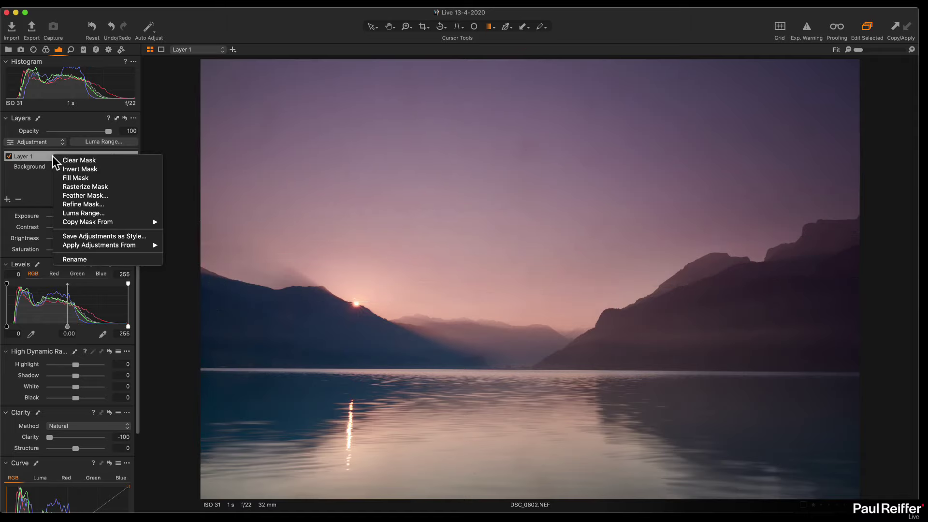
click(43, 157)
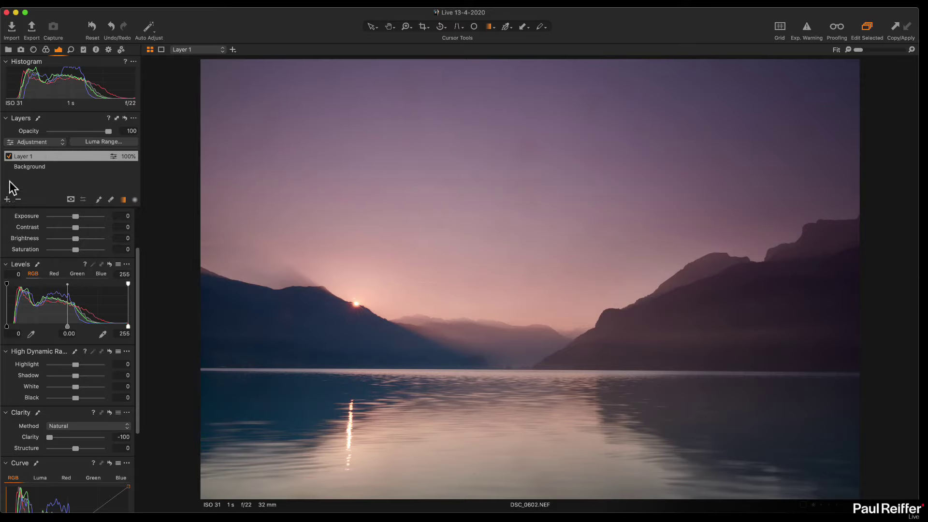
click(6, 198)
click(112, 201)
drag(476, 145, 474, 242)
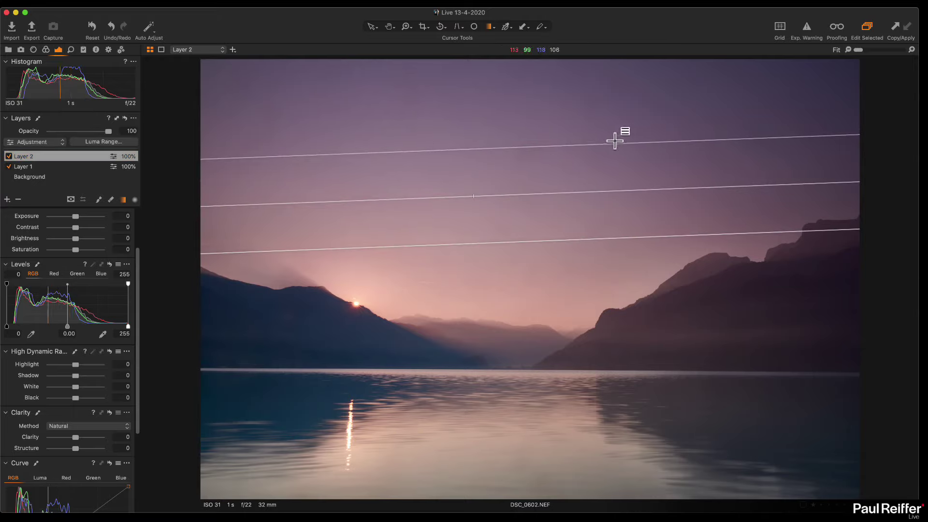
drag(537, 180, 529, 198)
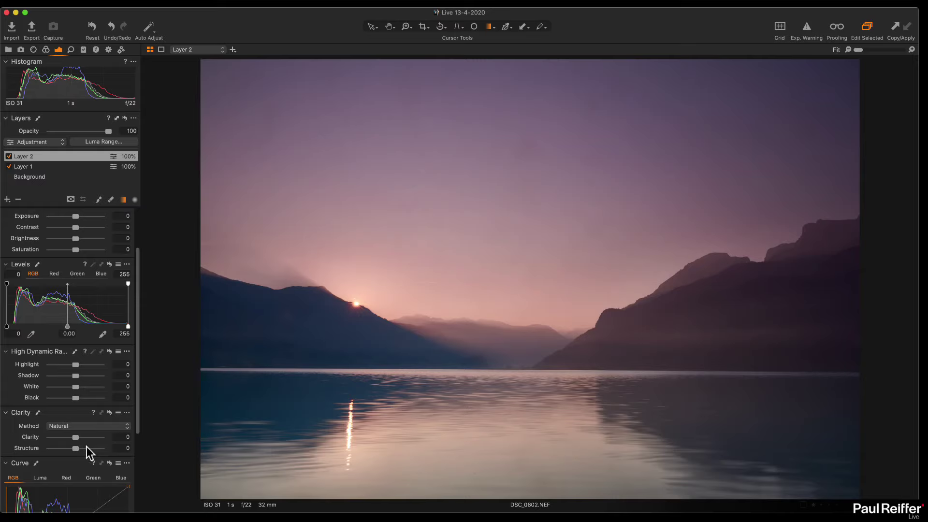
Step: Set Layer 2's Clarity to -100, compare the photo with the layer off and on, and set Contrast to -34 and Saturation to 21
drag(76, 437, 30, 436)
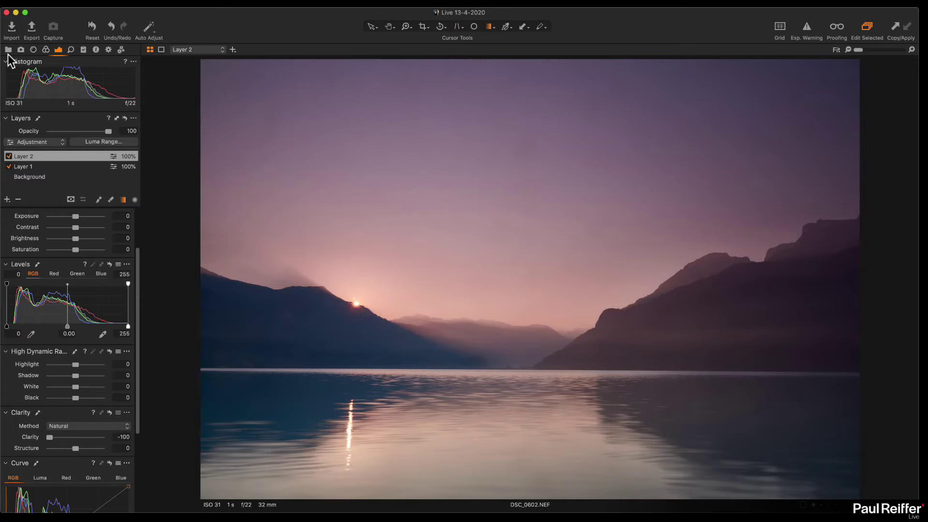
click(8, 156)
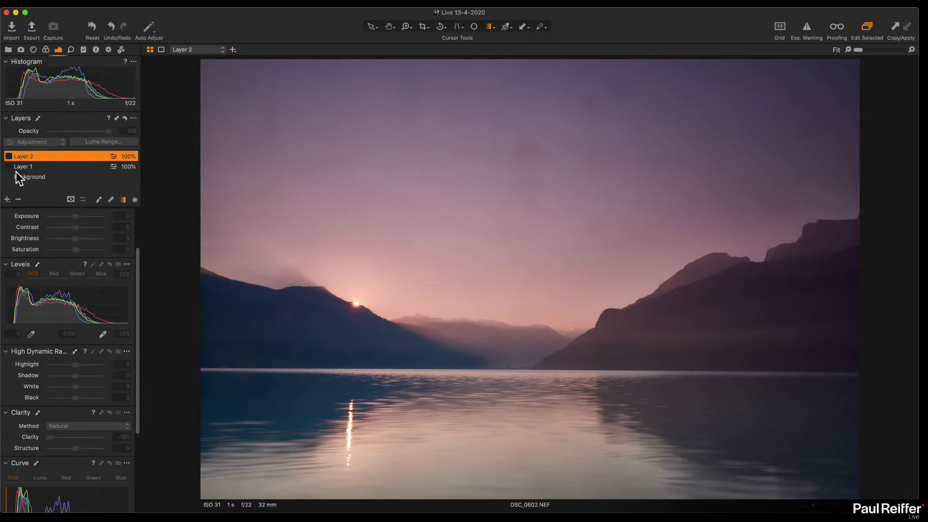
click(8, 156)
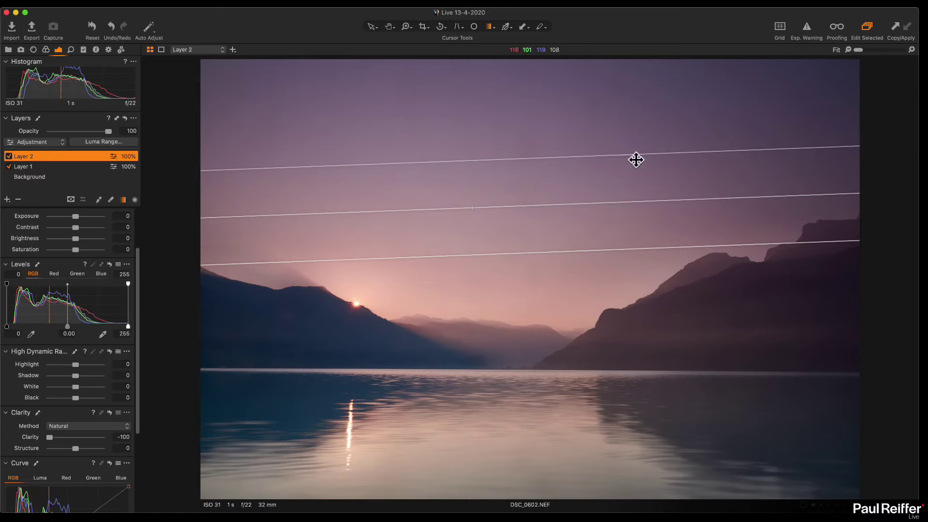
drag(75, 227, 59, 228)
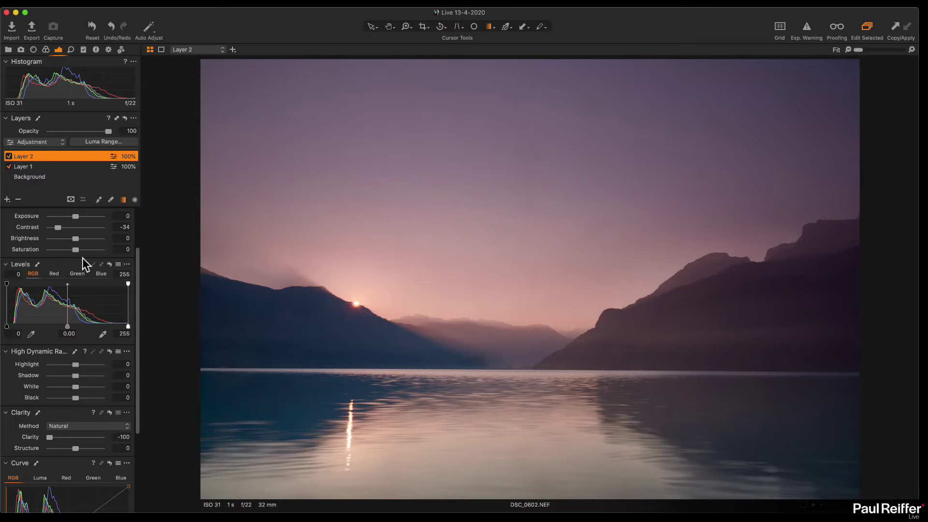
drag(76, 250, 81, 251)
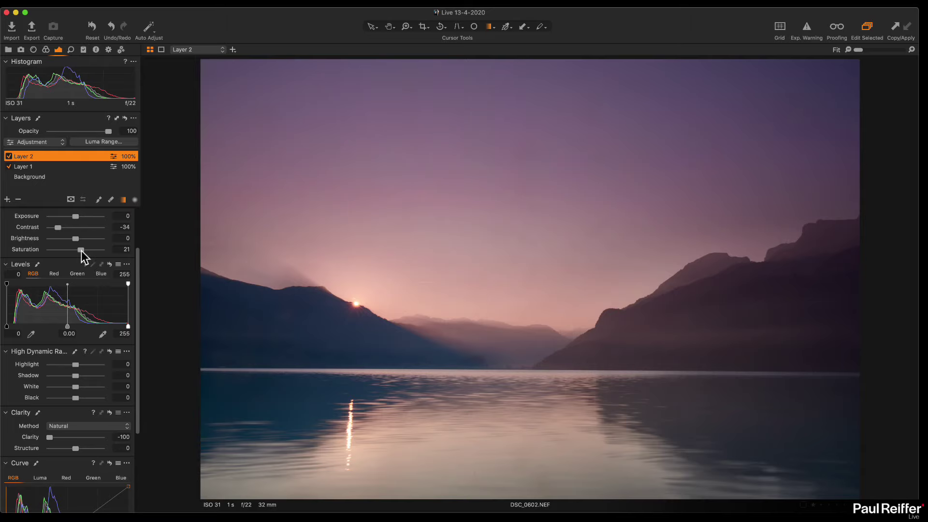
Step: Crop the photo to a 1x2 ratio at full width, trimming mostly the upper sky and a thin strip of foreground water
click(422, 27)
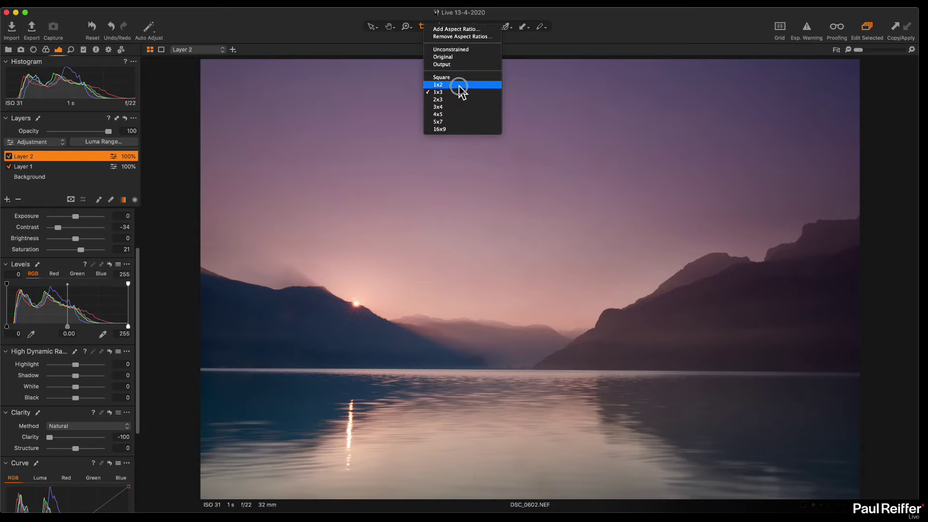
click(482, 87)
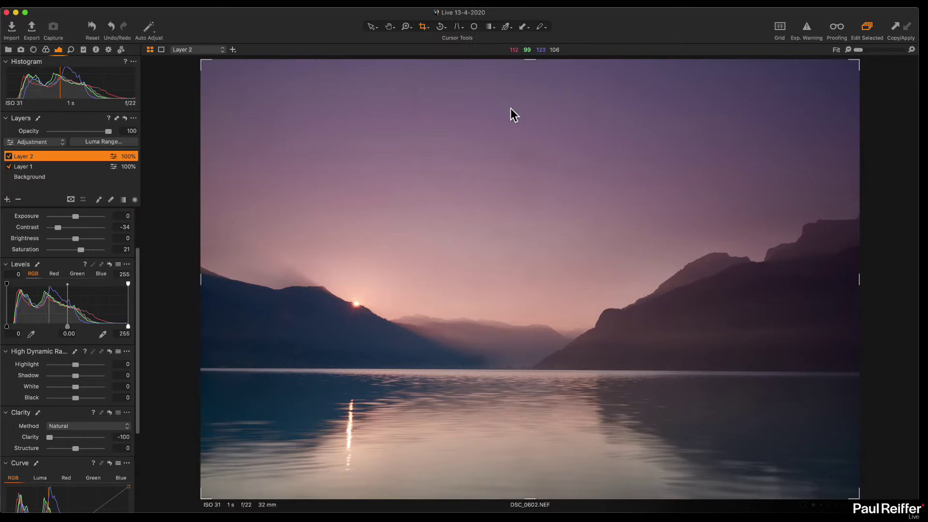
click(853, 60)
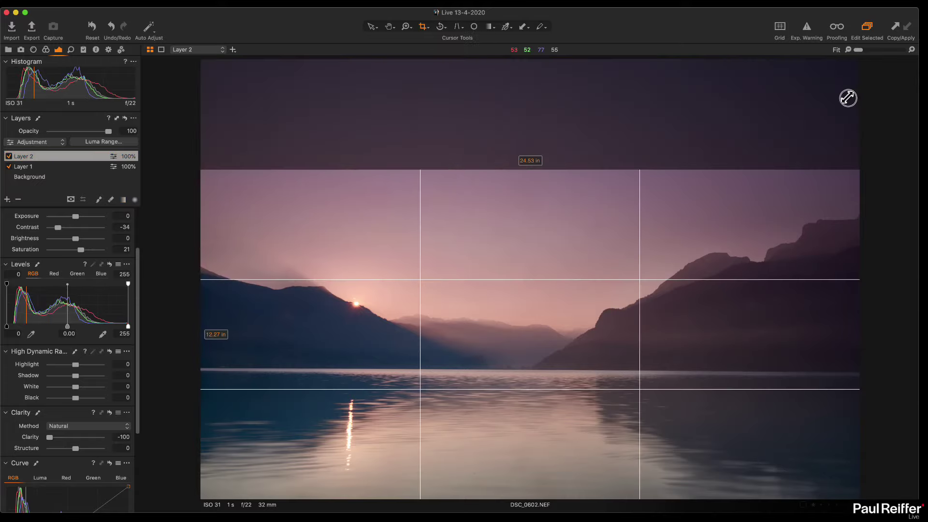
mouse_move(644, 304)
mouse_down()
mouse_move(655, 279)
mouse_move(656, 292)
mouse_up()
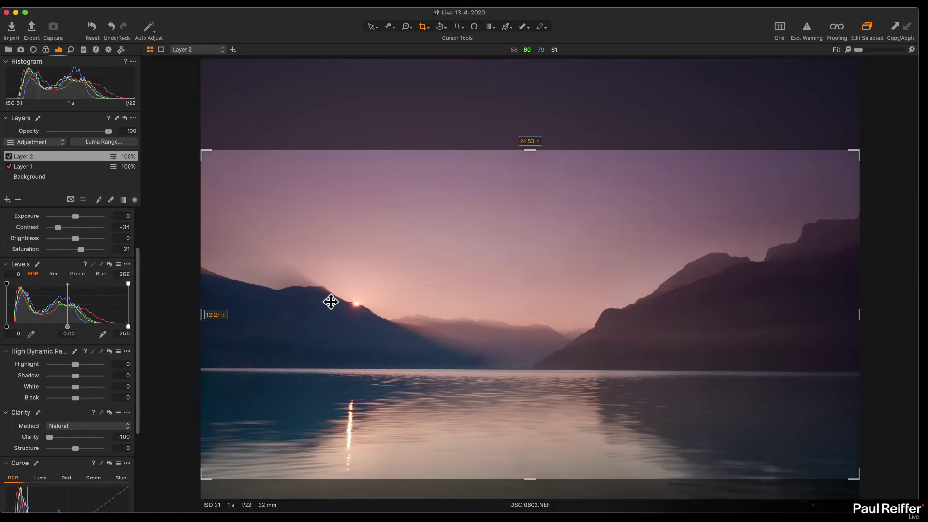
click(370, 25)
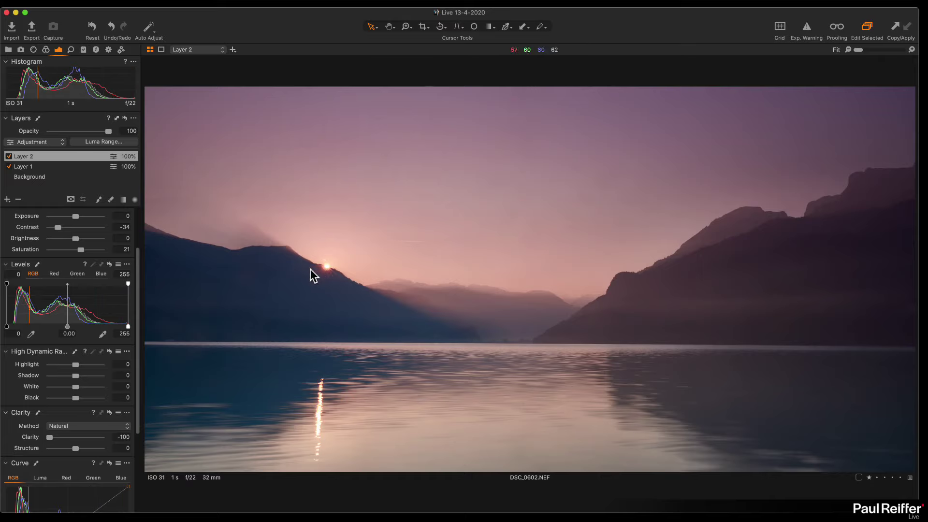
Step: Check the crop framing, add a third adjustment layer covering the whole image, and try Clarity at -100 on it before resetting that value
click(53, 177)
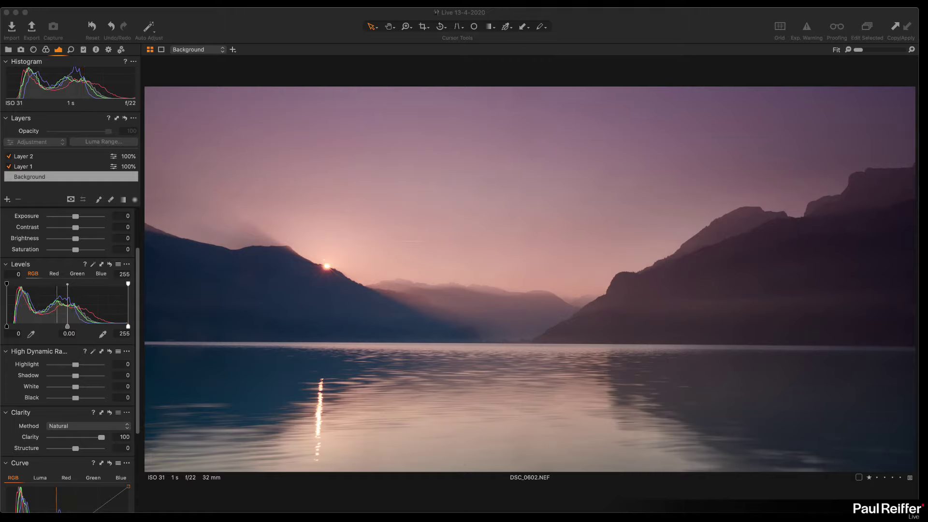
click(421, 26)
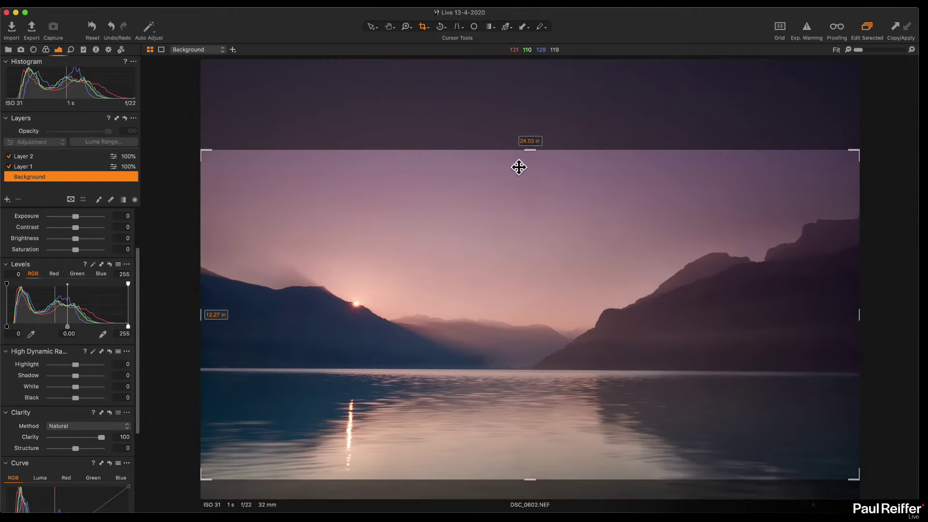
scroll(562, 150, up, 5)
scroll(514, 207, down, 5)
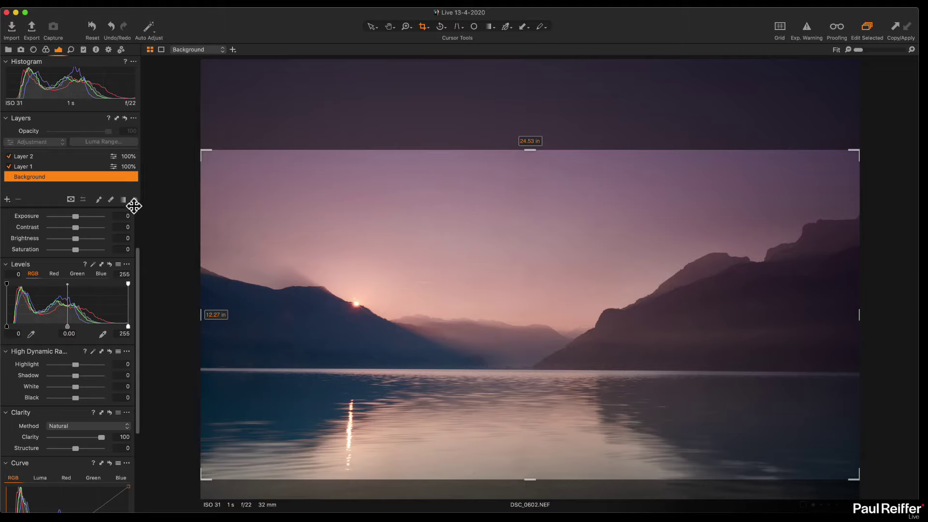
drag(6, 202, 54, 202)
click(372, 26)
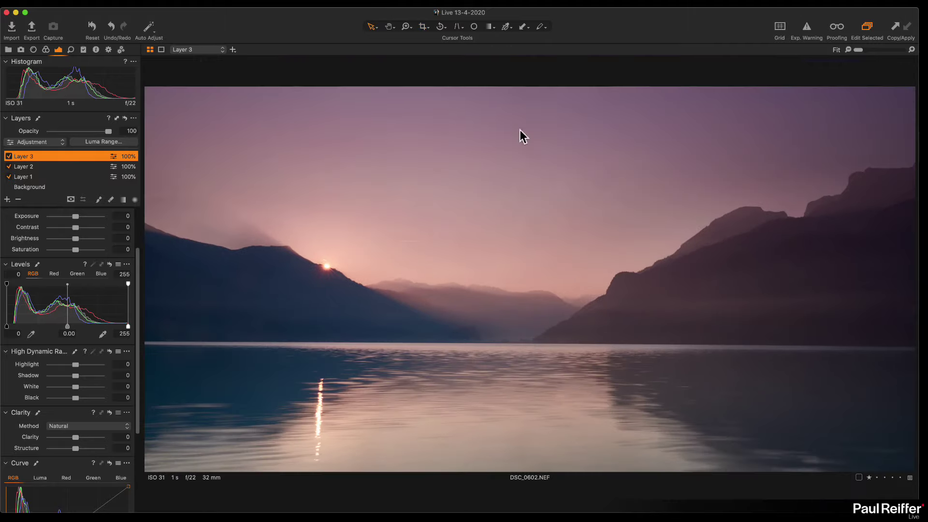
drag(75, 437, 21, 432)
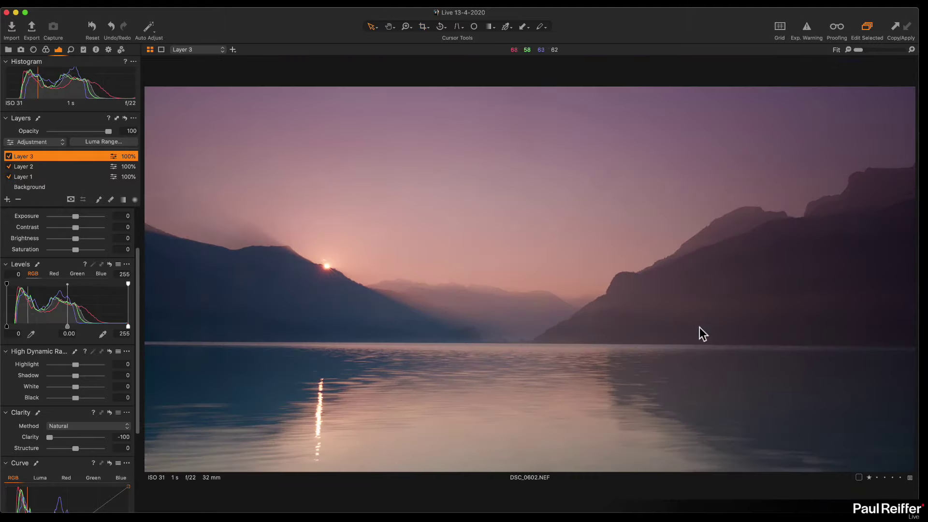
double_click(75, 437)
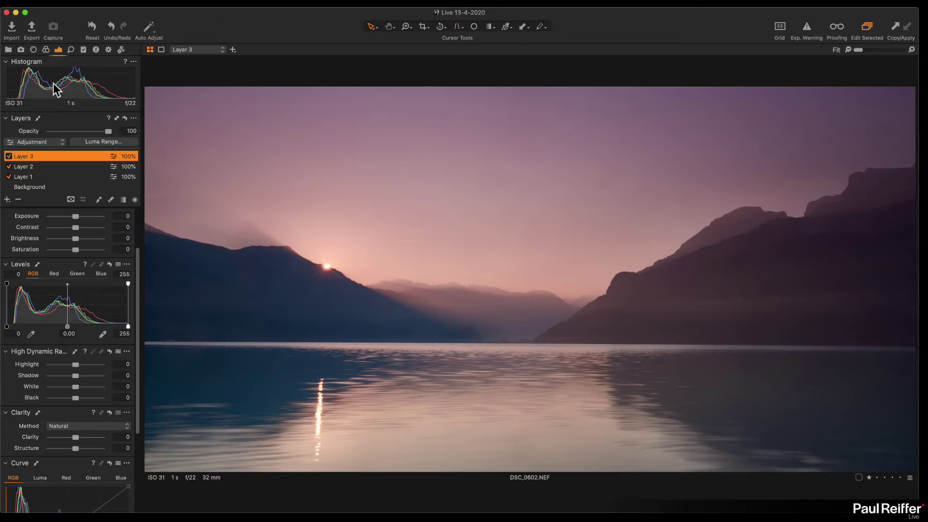
Step: Apply vertical keystone correction with one guide through the sun and its reflection, and refine it by moving the right guide's lower end slightly outward
click(34, 50)
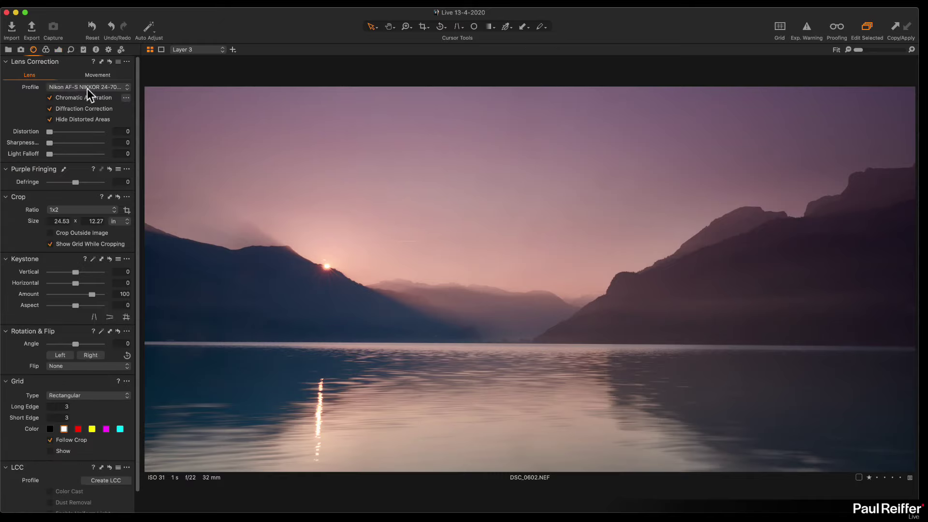
click(59, 49)
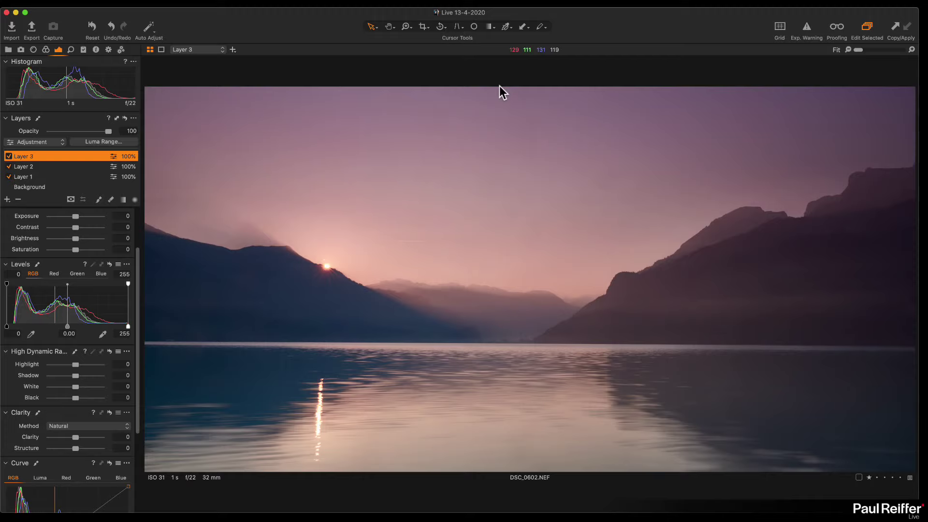
click(457, 26)
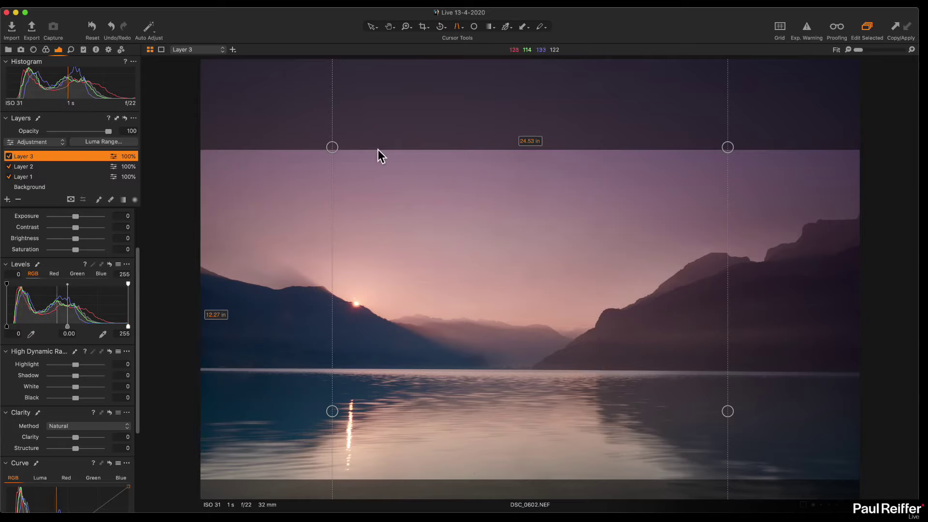
drag(333, 414, 348, 460)
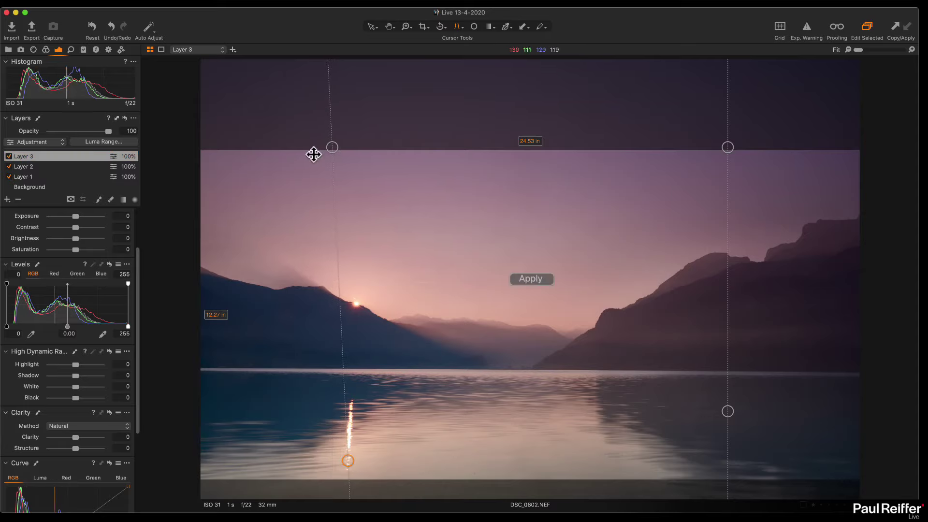
drag(333, 147, 364, 152)
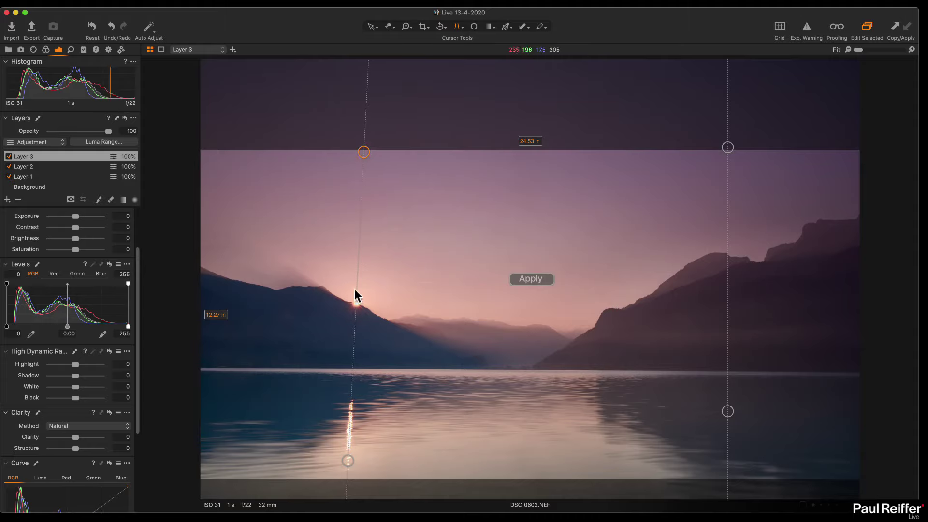
click(537, 275)
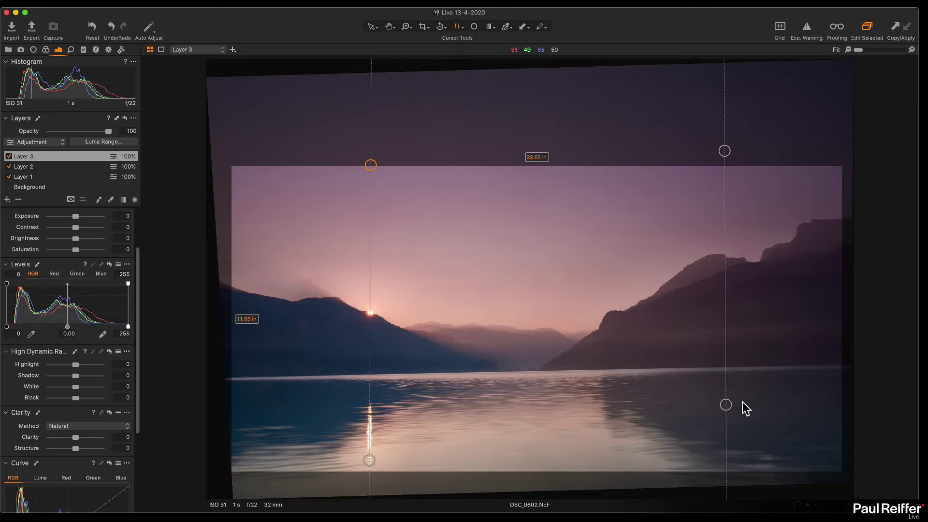
drag(728, 404, 735, 404)
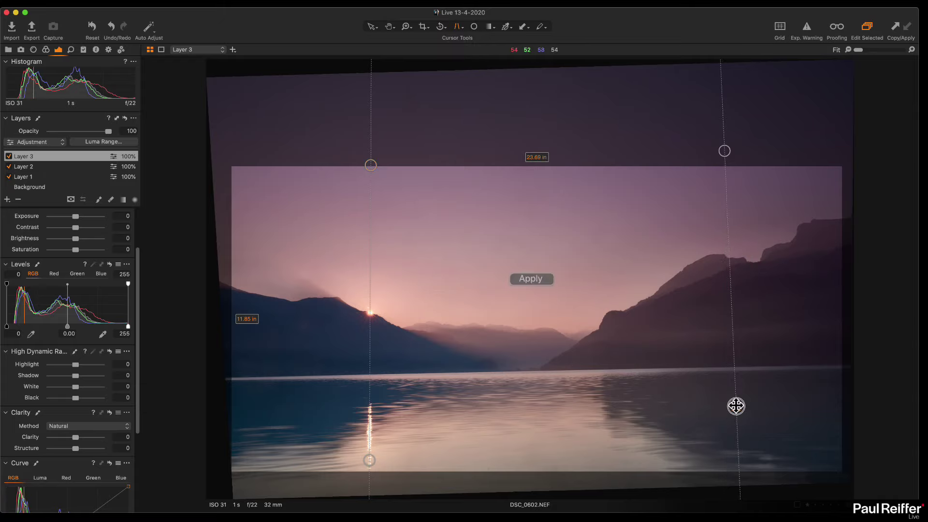
click(539, 279)
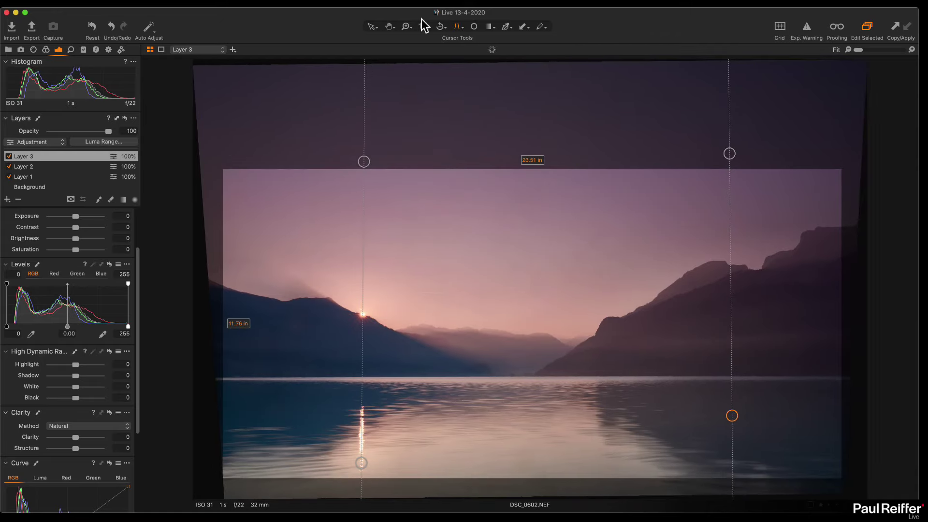
Step: Straighten the photo along the far waterline of the lake
click(437, 26)
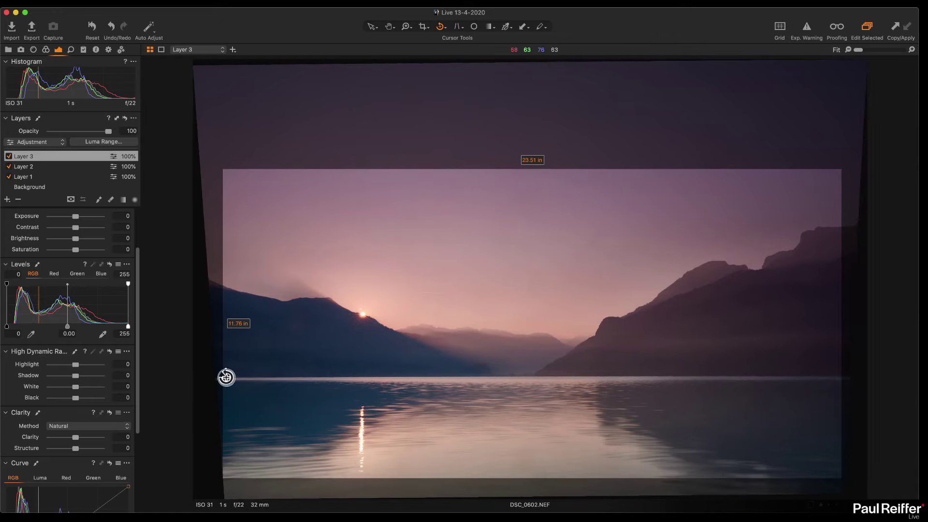